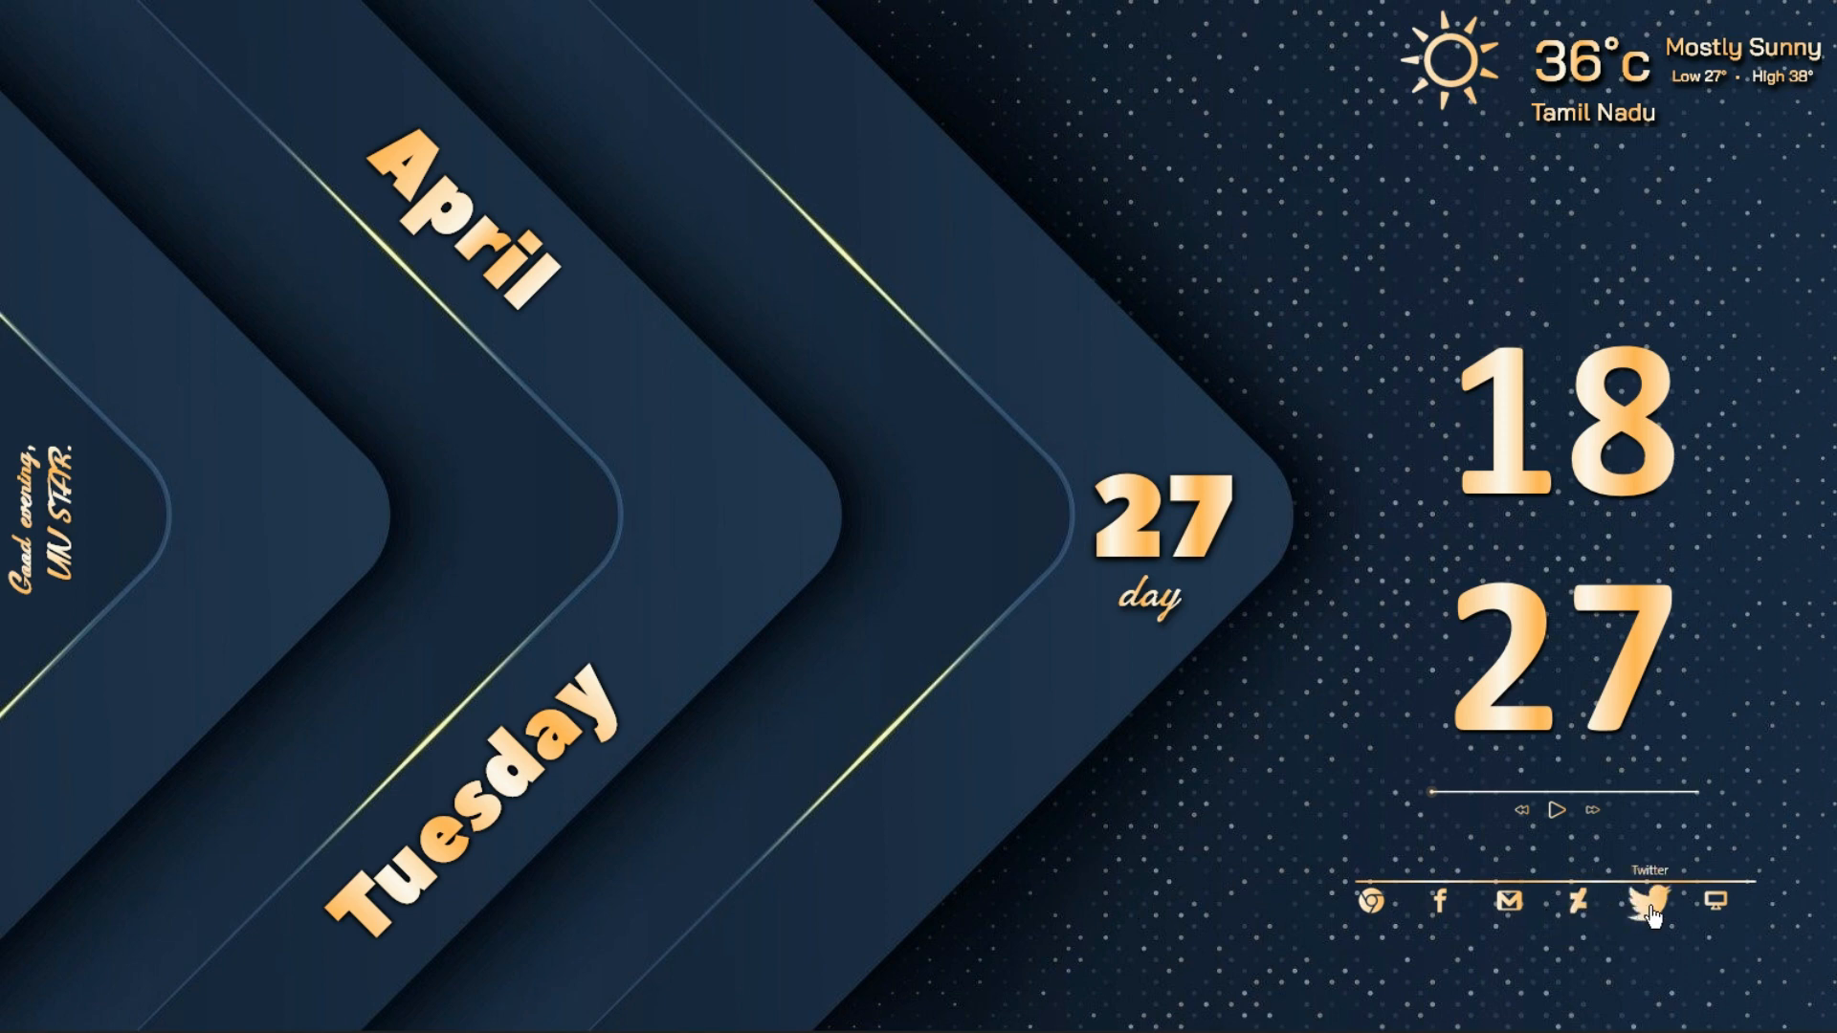
- Browse Quick access, Libraries, This PC and Local Disk (C:) in the file explorer, with enlarged folder icons on the C: drive
{"action": "left_click", "coordinate": [1714, 904]}
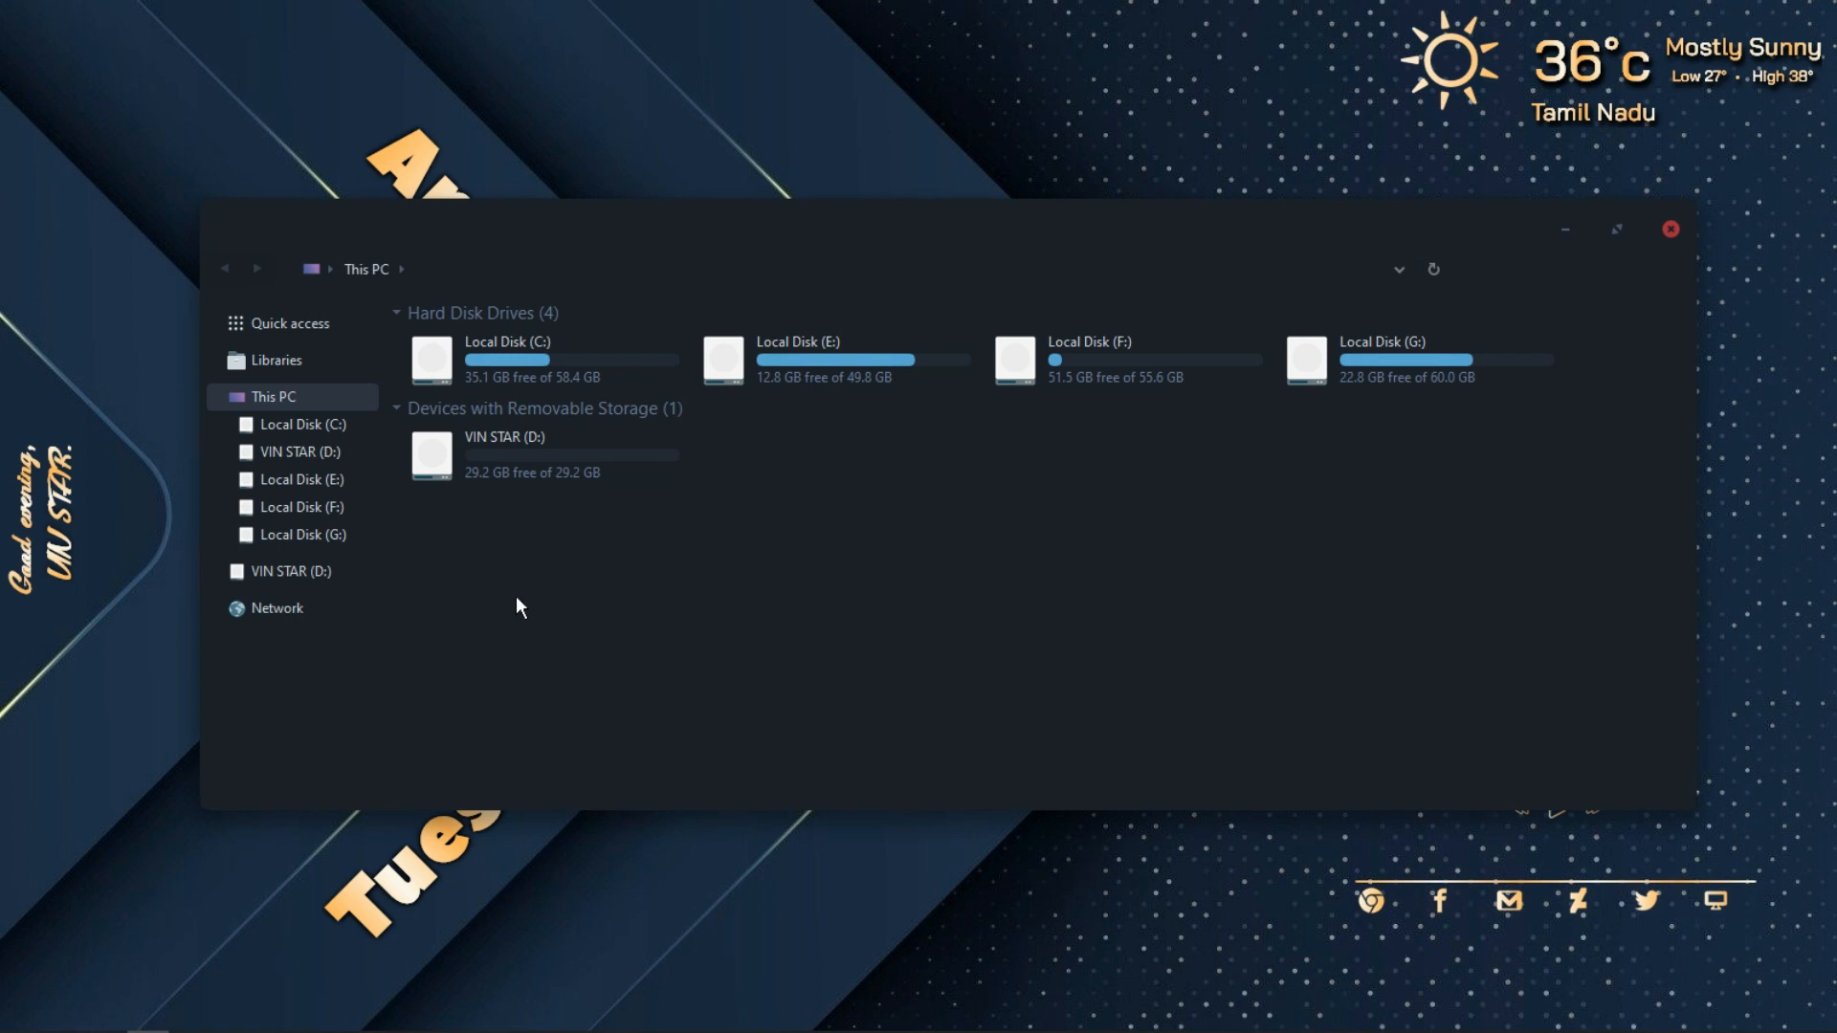
{"action": "left_click", "coordinate": [318, 337]}
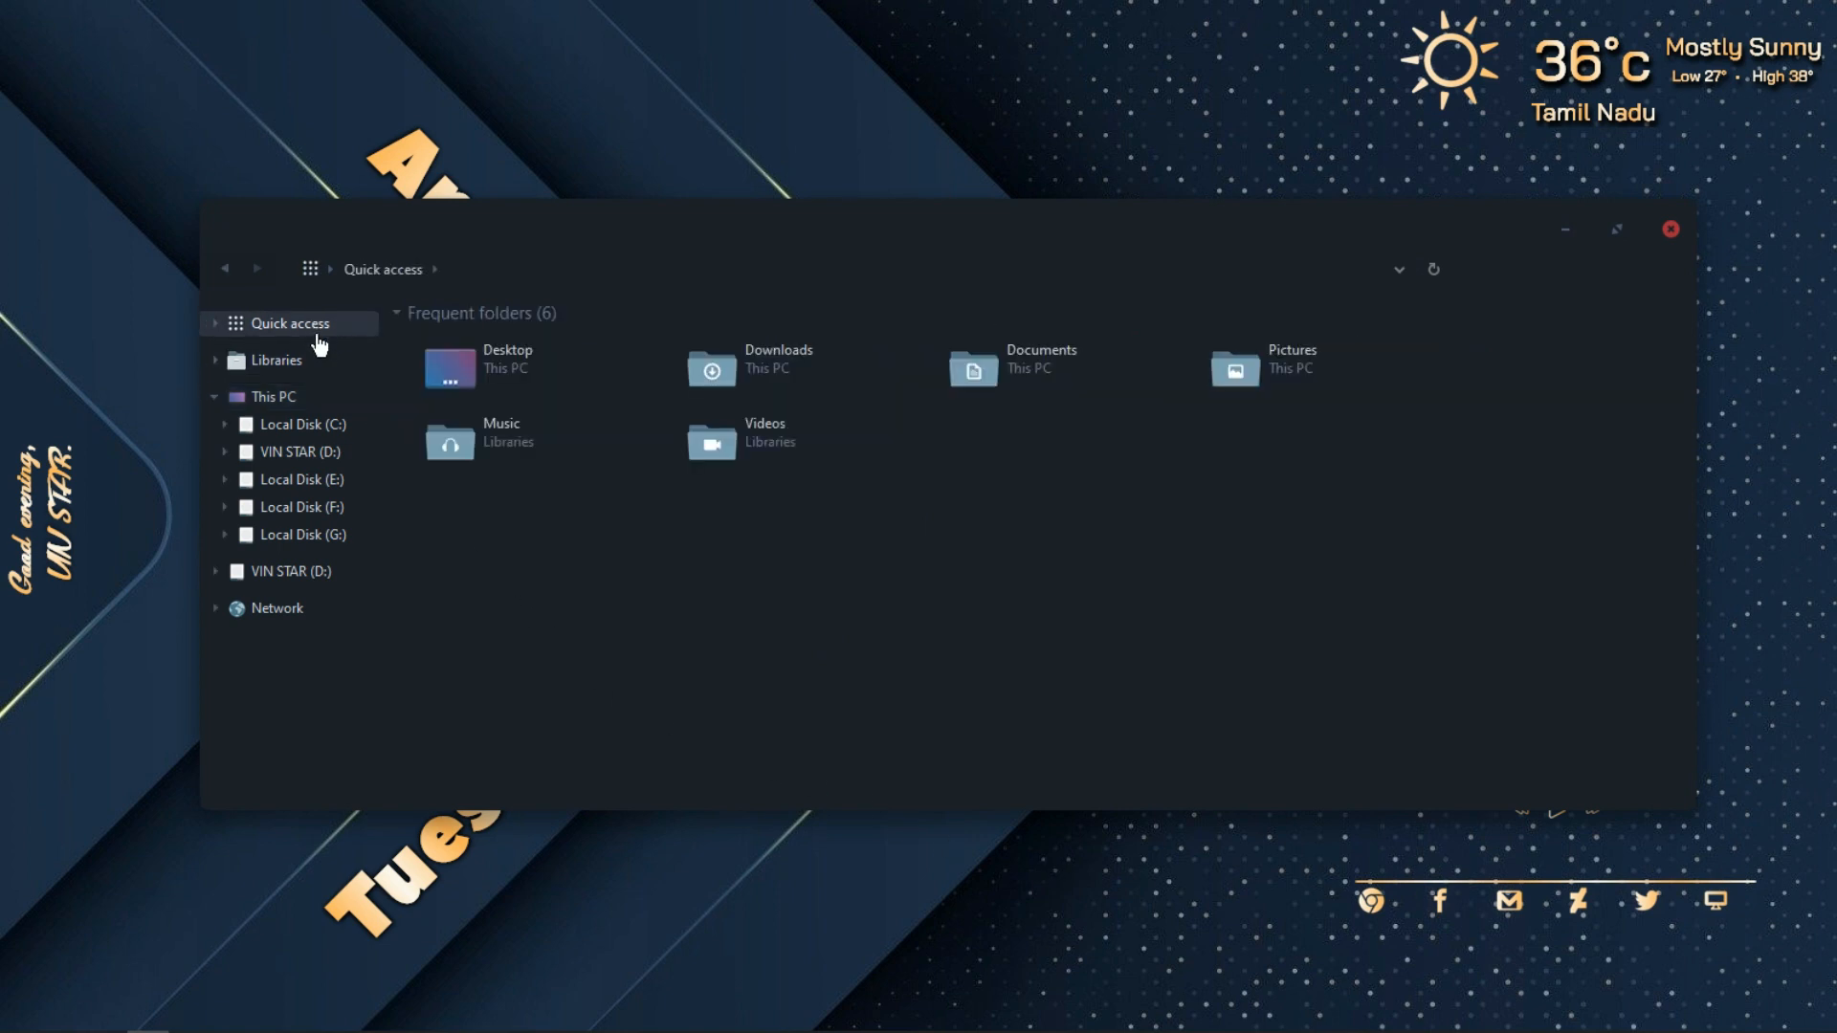
{"action": "left_click", "coordinate": [314, 358]}
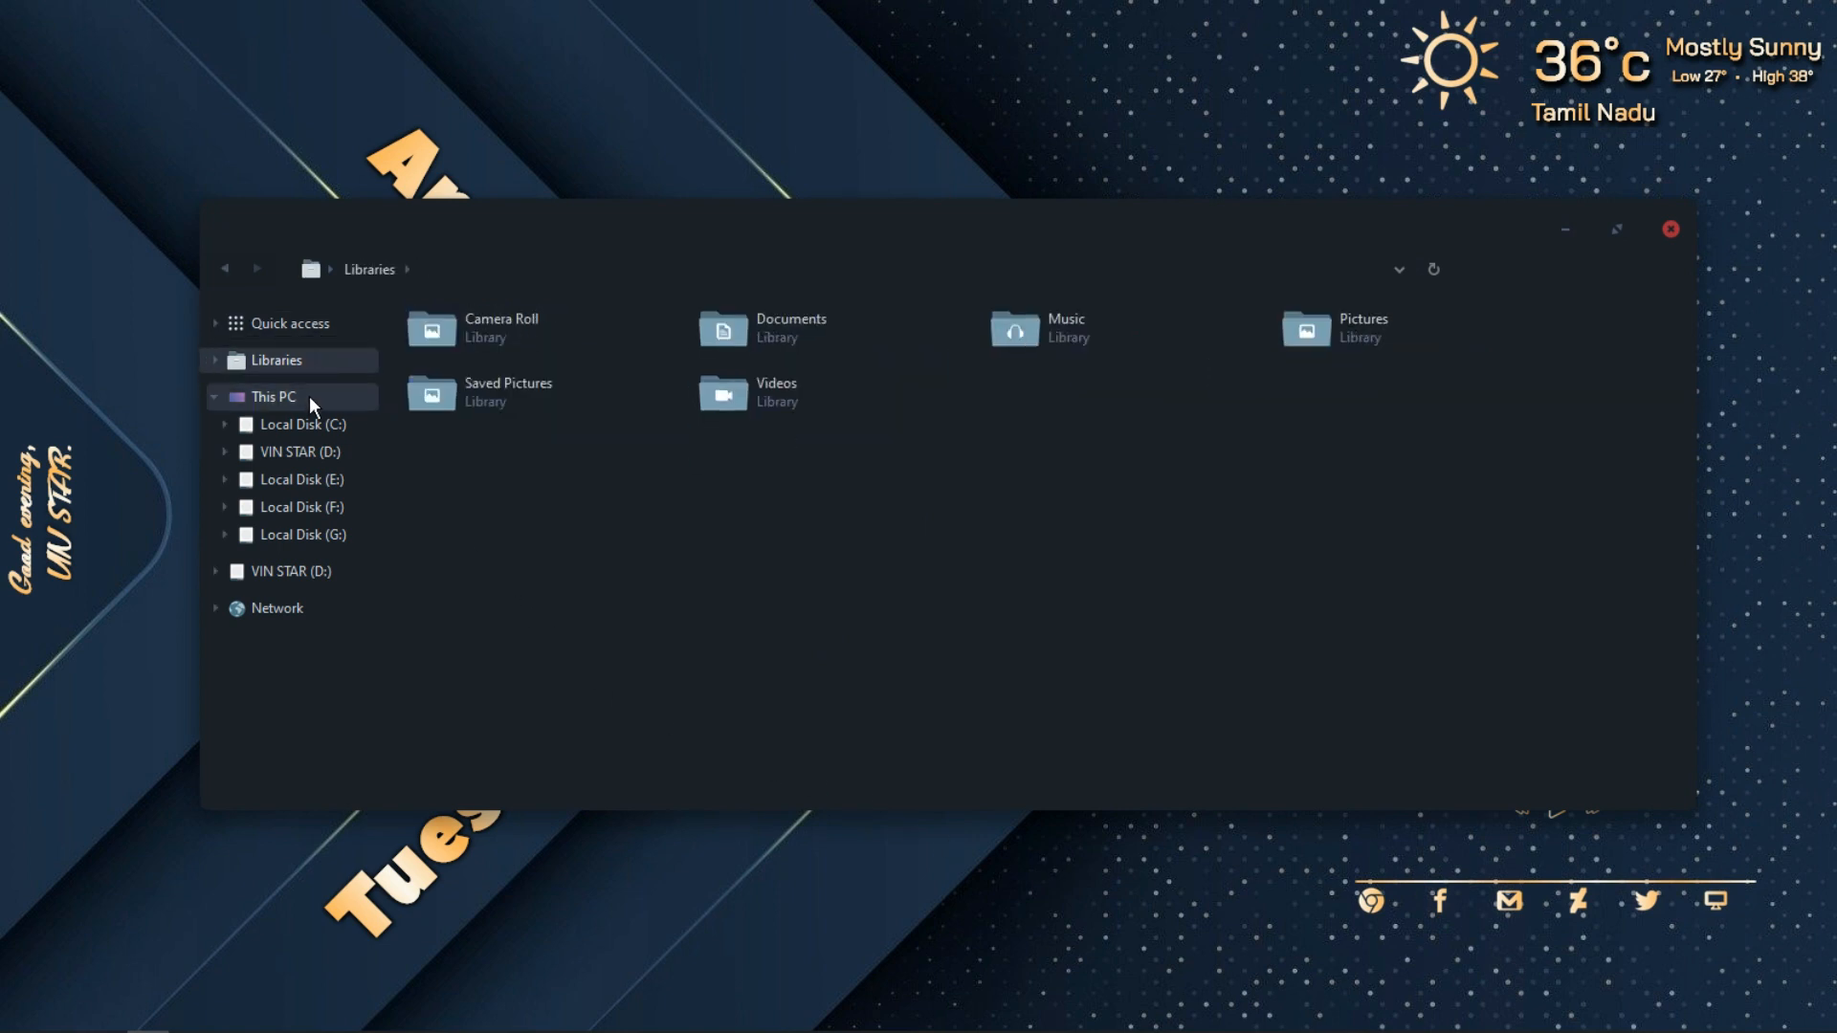
{"action": "left_click", "coordinate": [308, 397]}
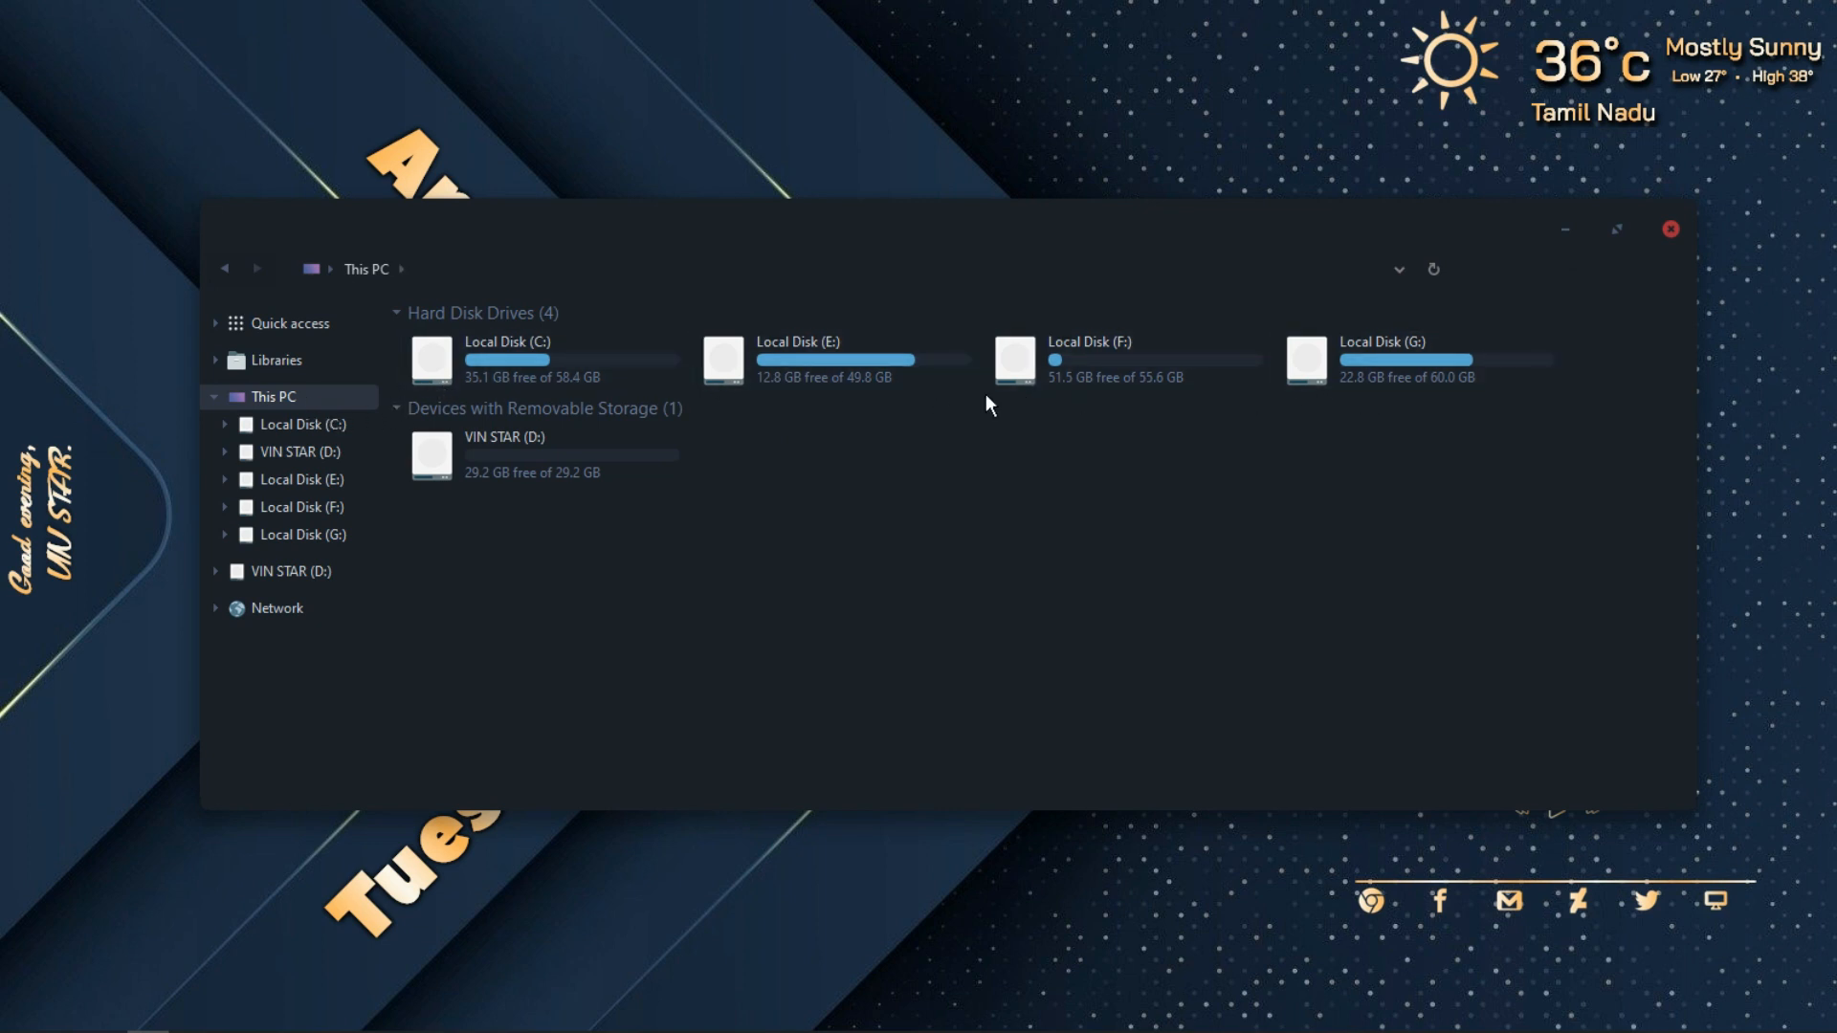
{"action": "double_click", "coordinate": [613, 379]}
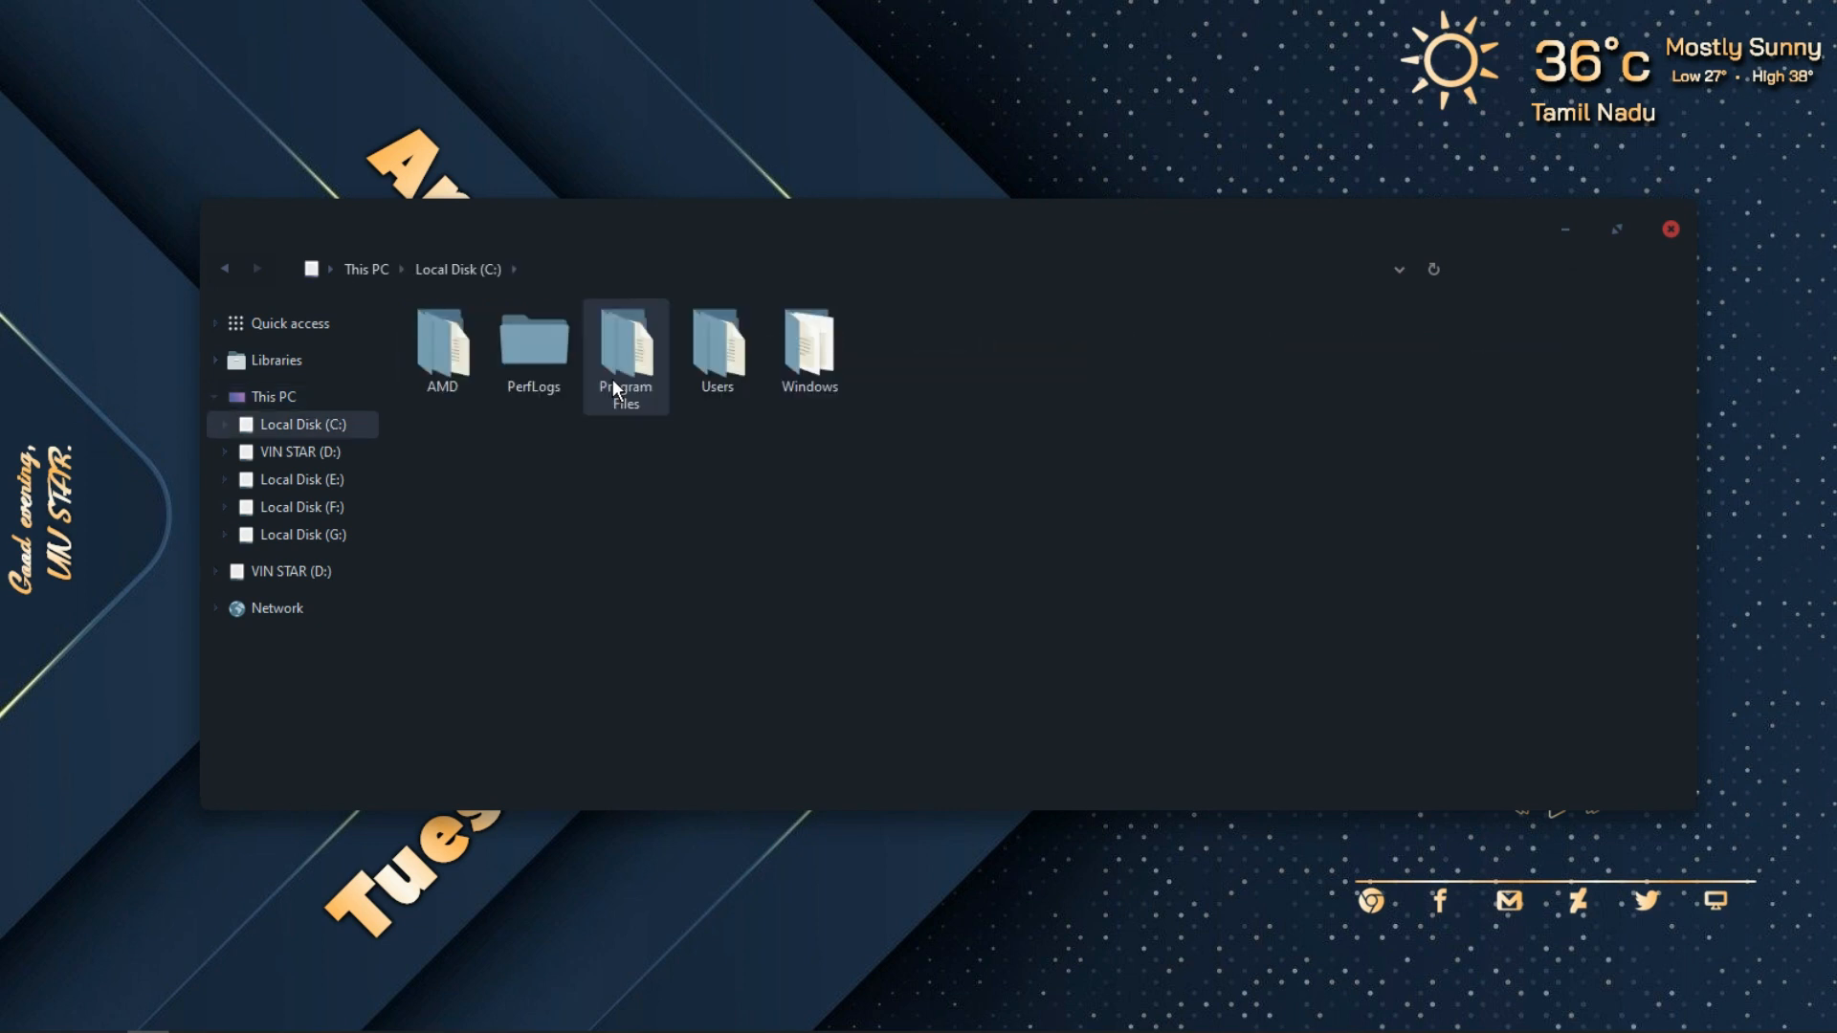
{"action": "scroll", "coordinate": [612, 379], "scroll_direction": "up", "scroll_amount": 3}
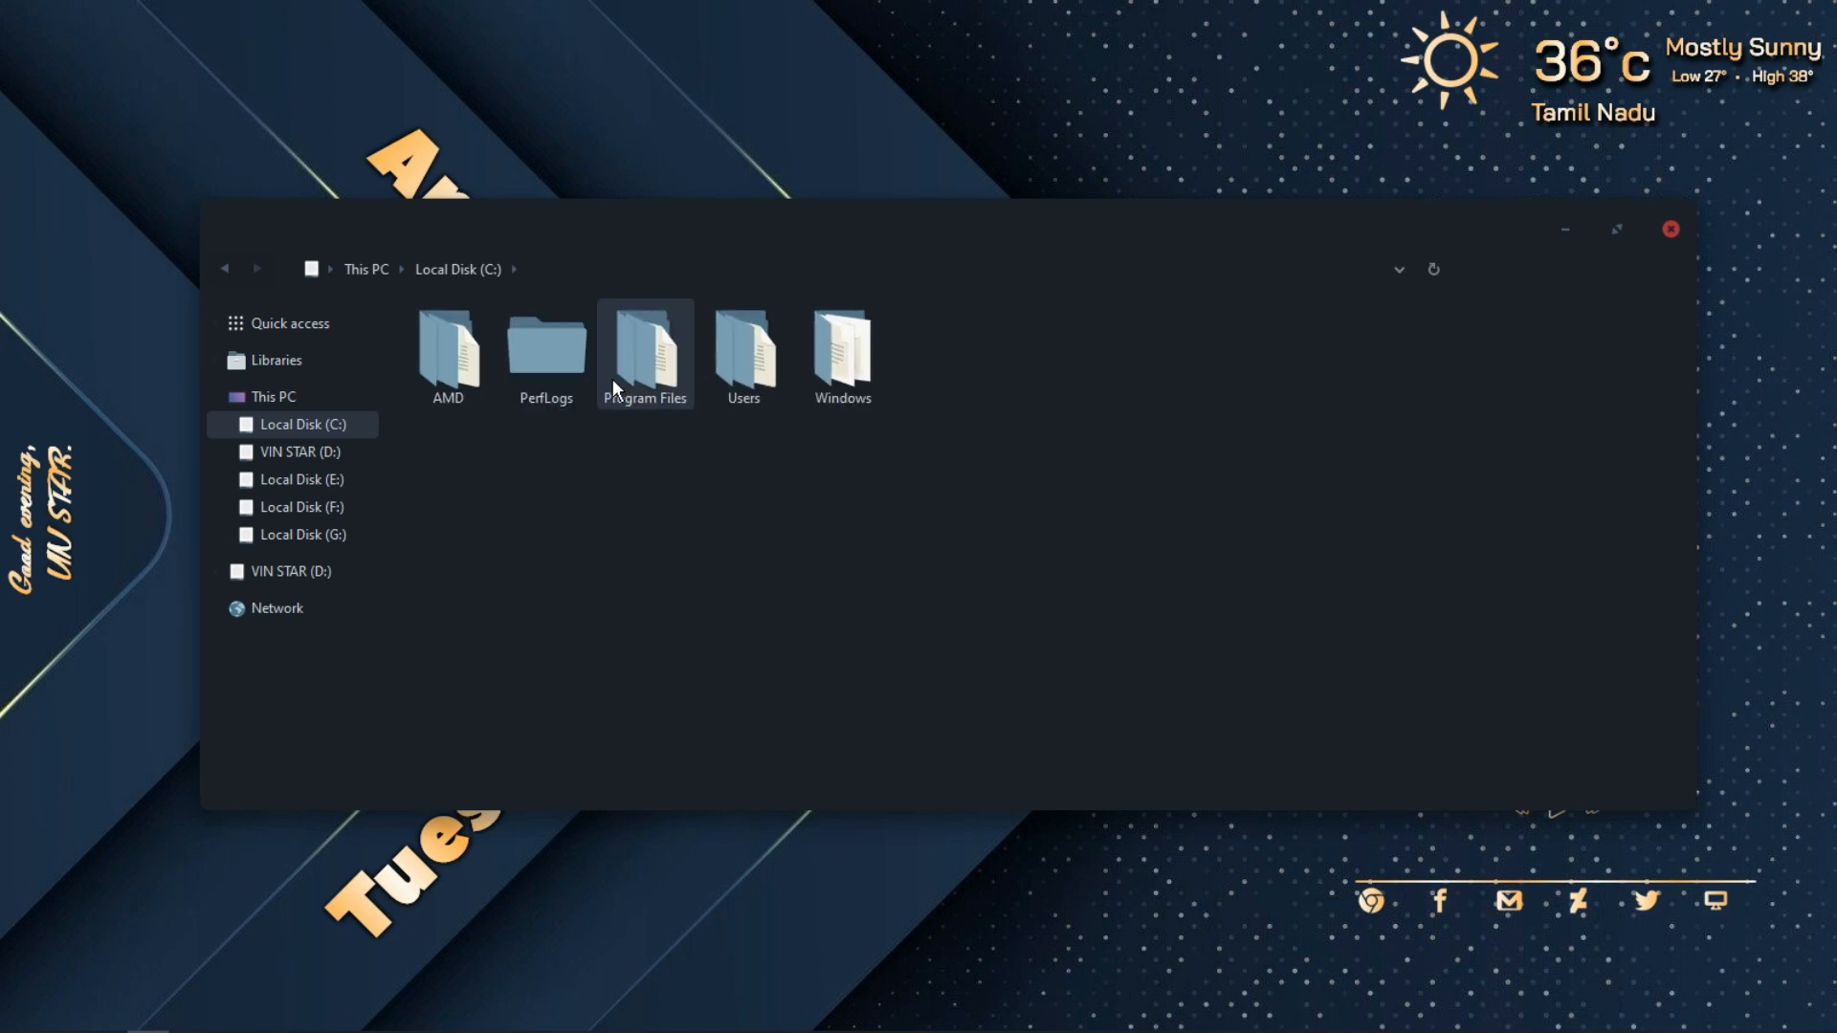
{"action": "scroll", "coordinate": [612, 379], "scroll_direction": "up", "scroll_amount": 1}
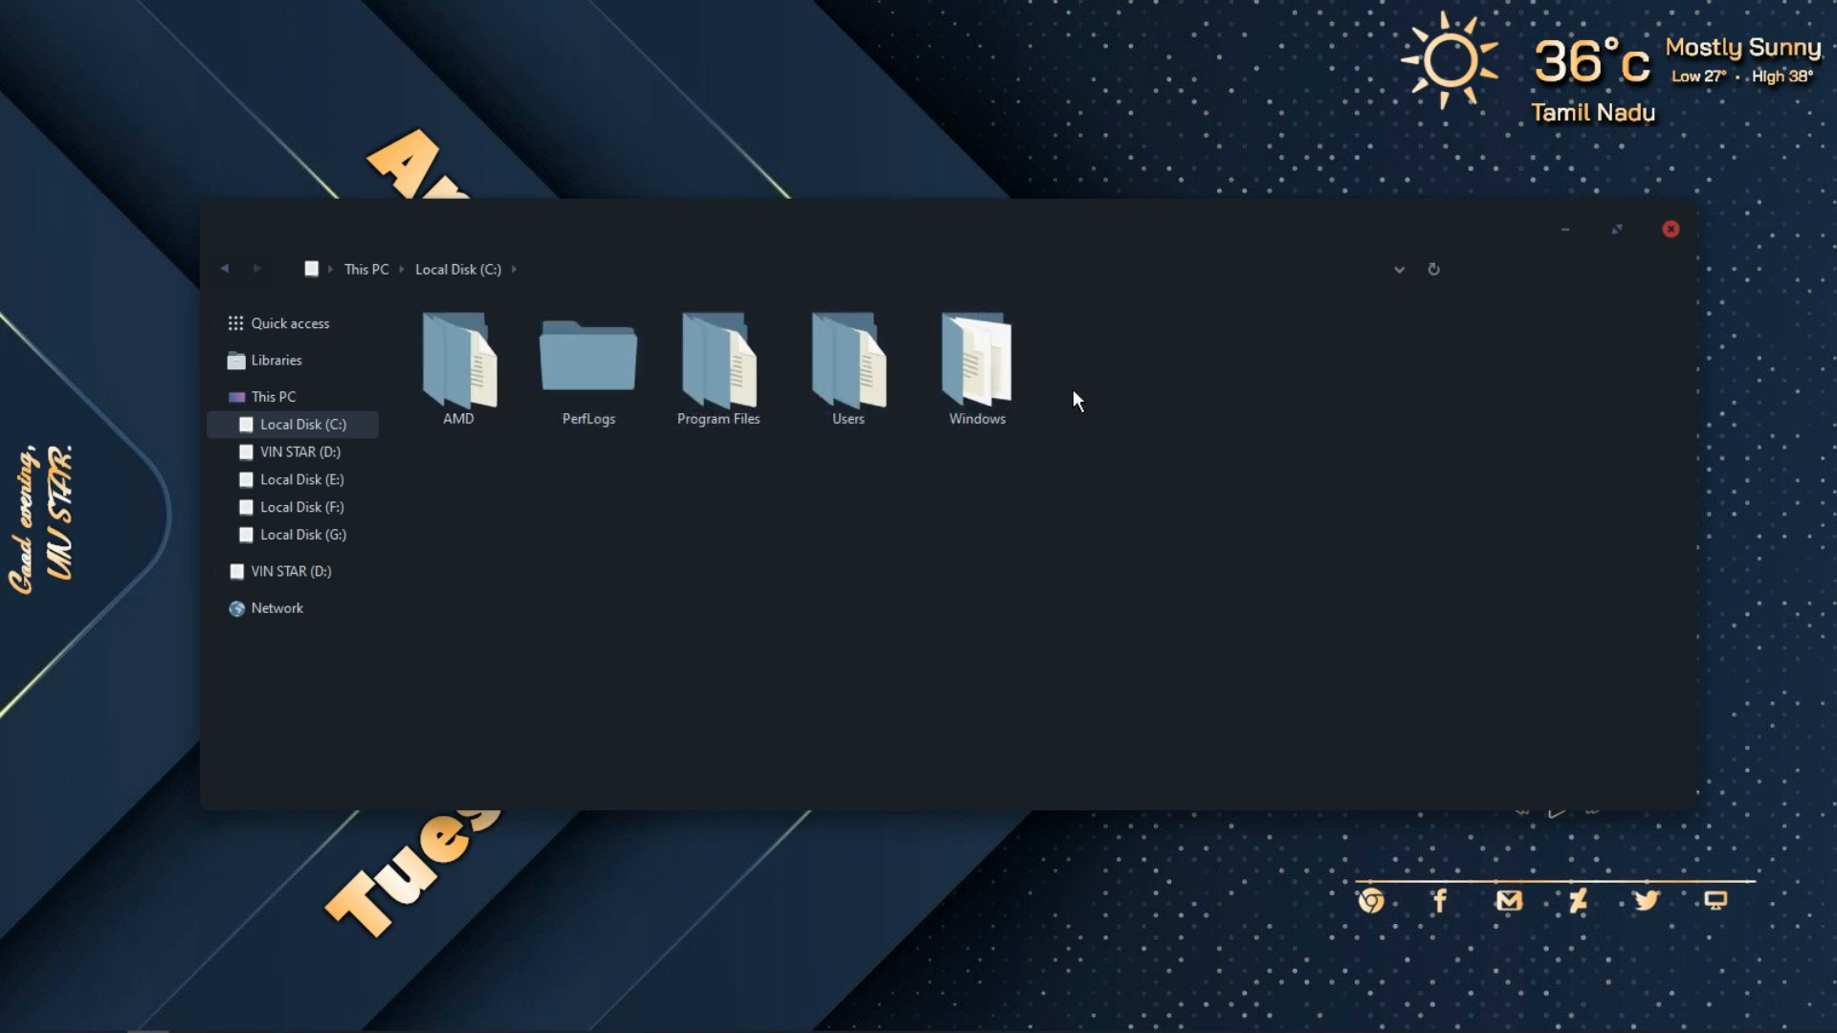
{"action": "left_click", "coordinate": [1671, 230]}
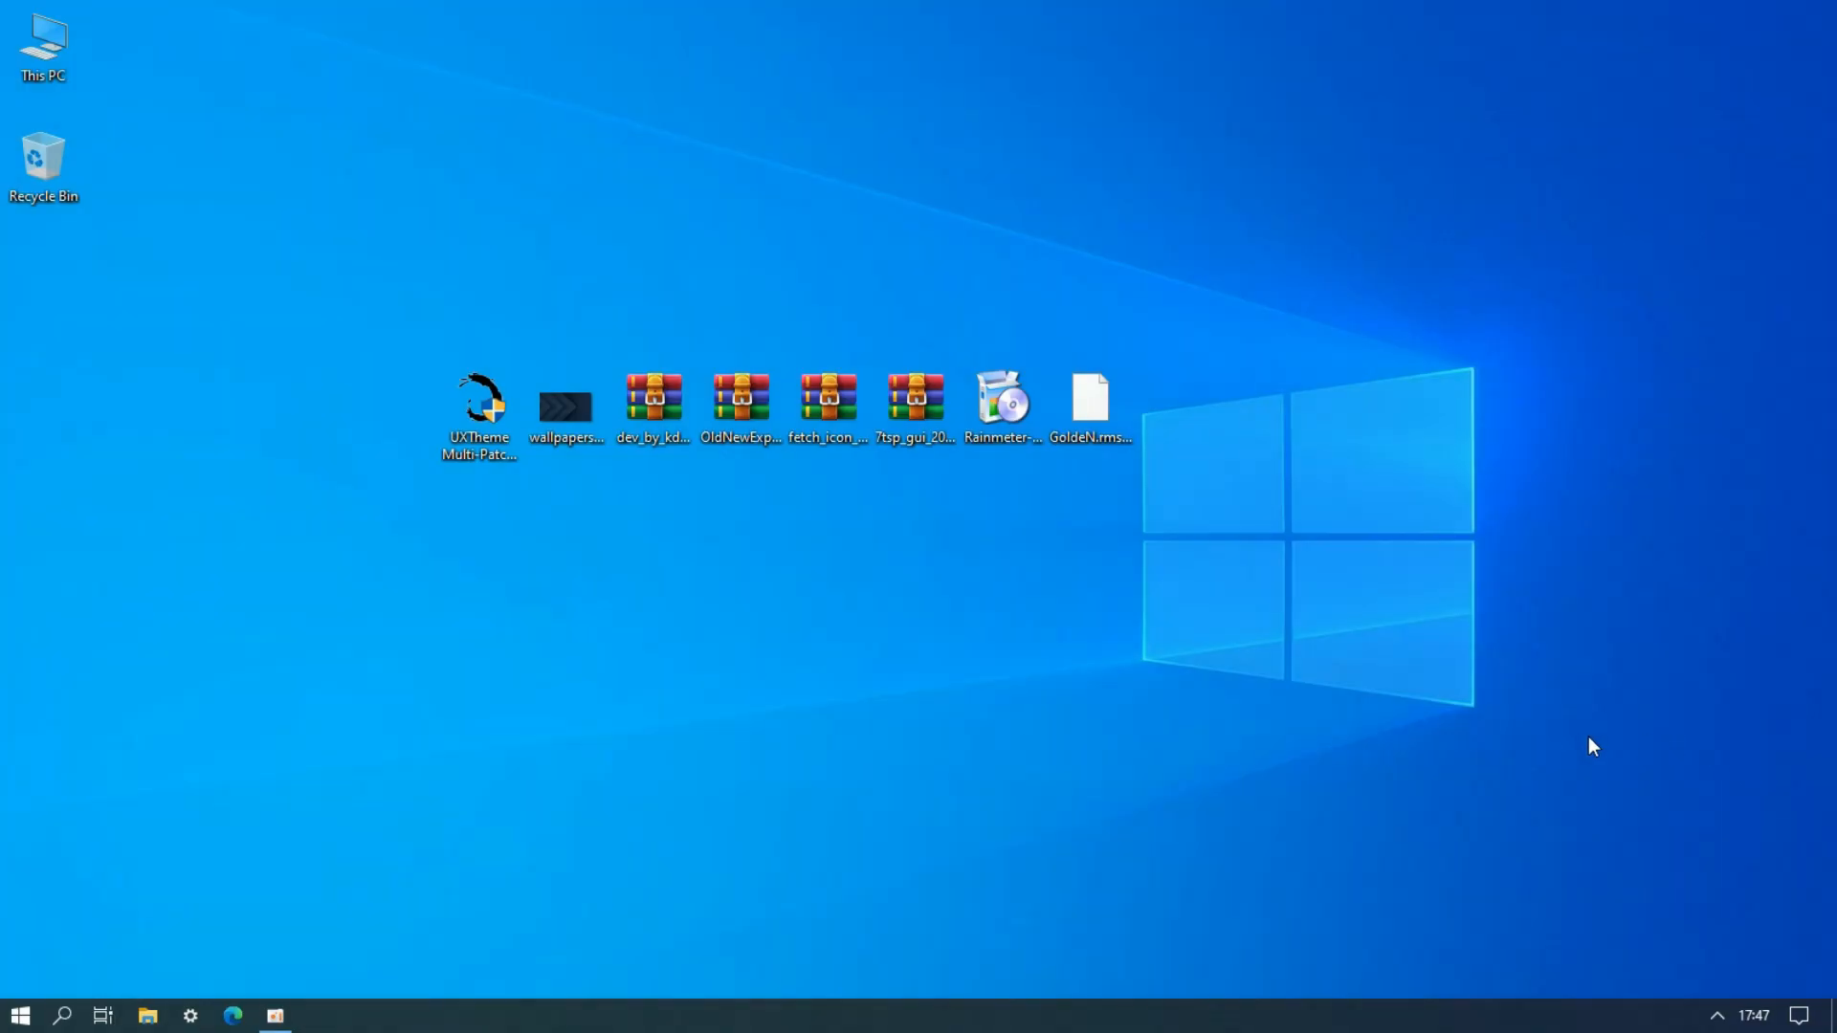
- Run UXTheme Multi-Patcher, toggle the Aero glass transparency hack option, and patch the theme engine
{"action": "left_click", "coordinate": [515, 453]}
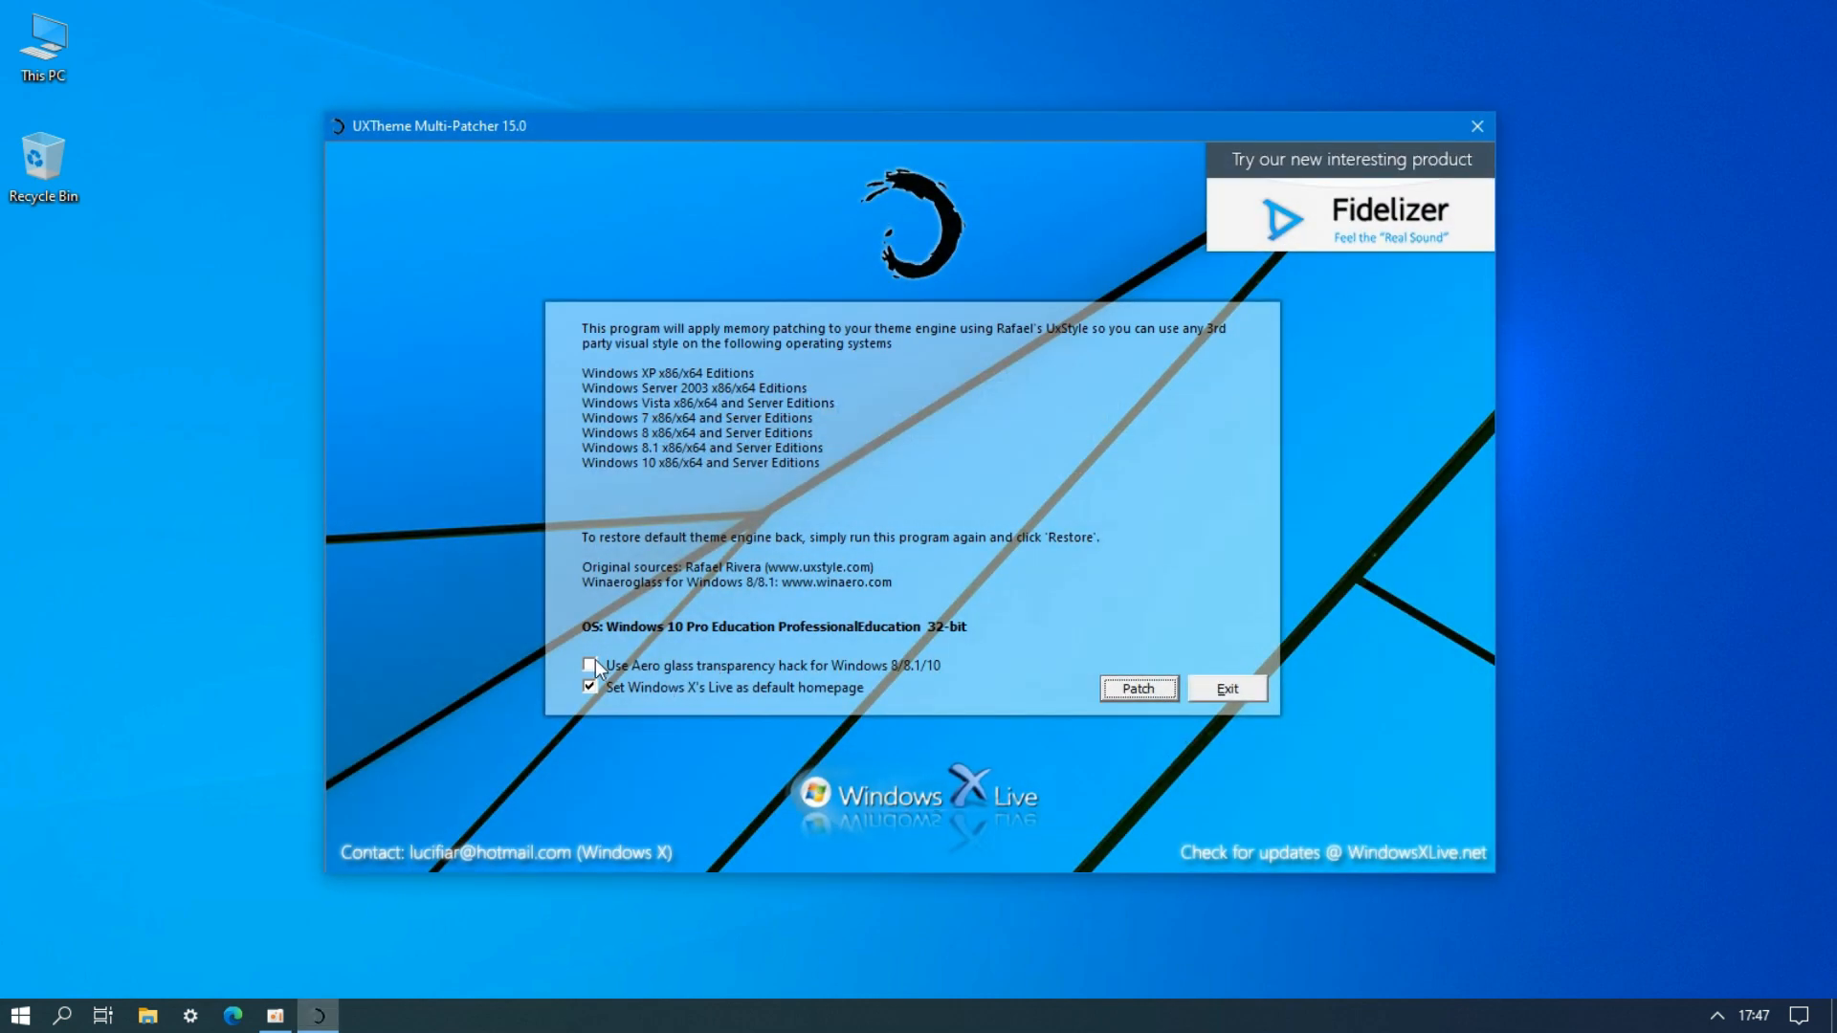
{"action": "left_click", "coordinate": [591, 665]}
{"action": "left_click", "coordinate": [1135, 694]}
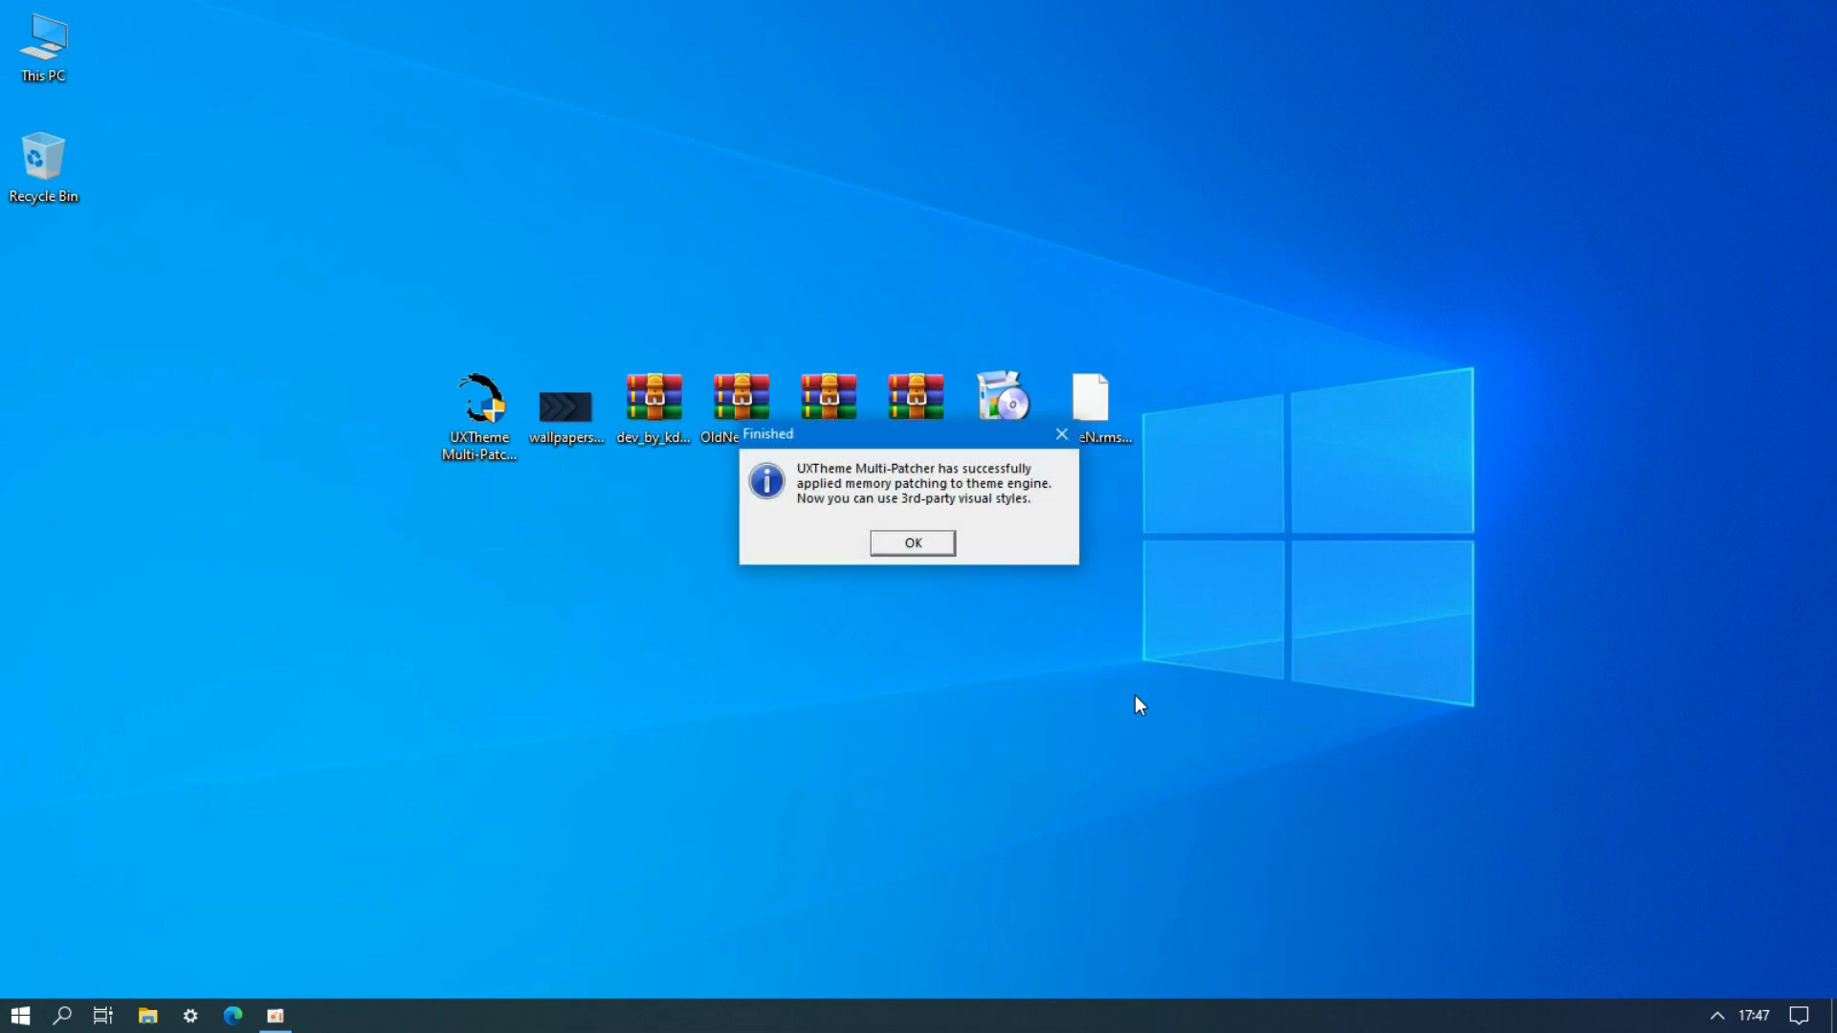
{"action": "left_click", "coordinate": [950, 543]}
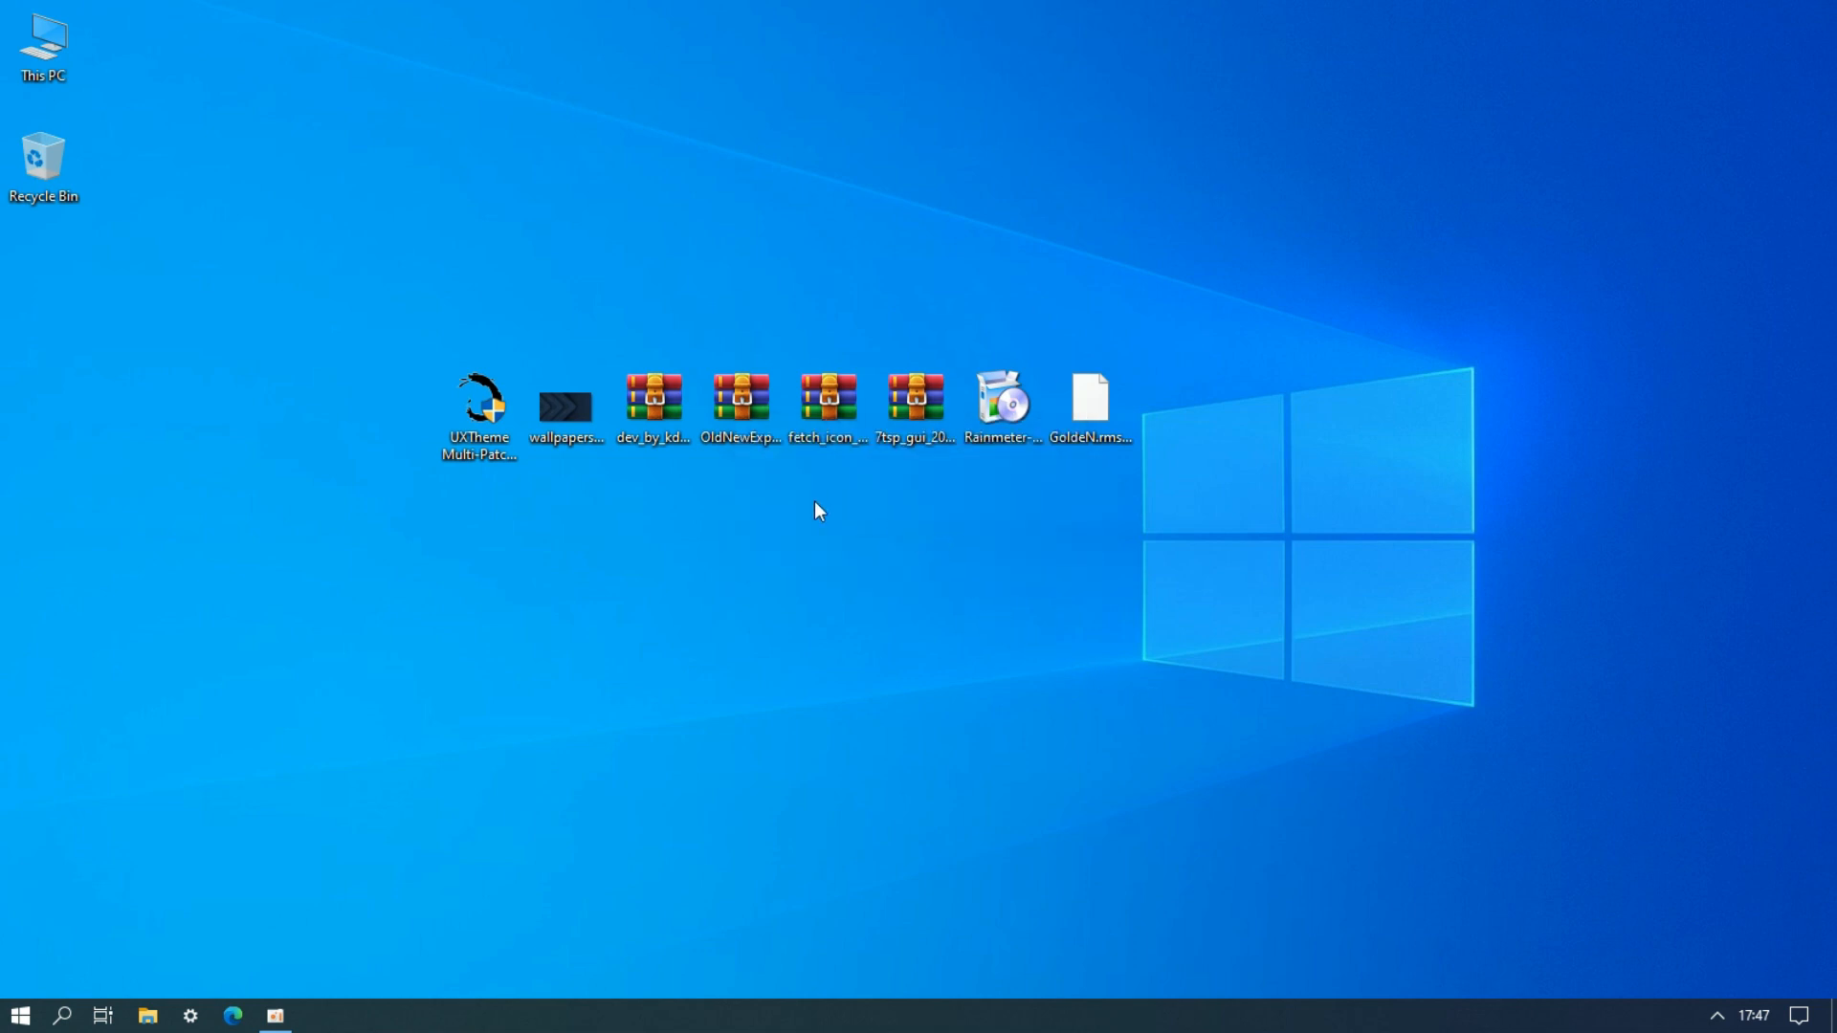
- Set the wallpapersden.com_arrow-8k_1600x900 image as the desktop background
{"action": "right_click", "coordinate": [574, 417]}
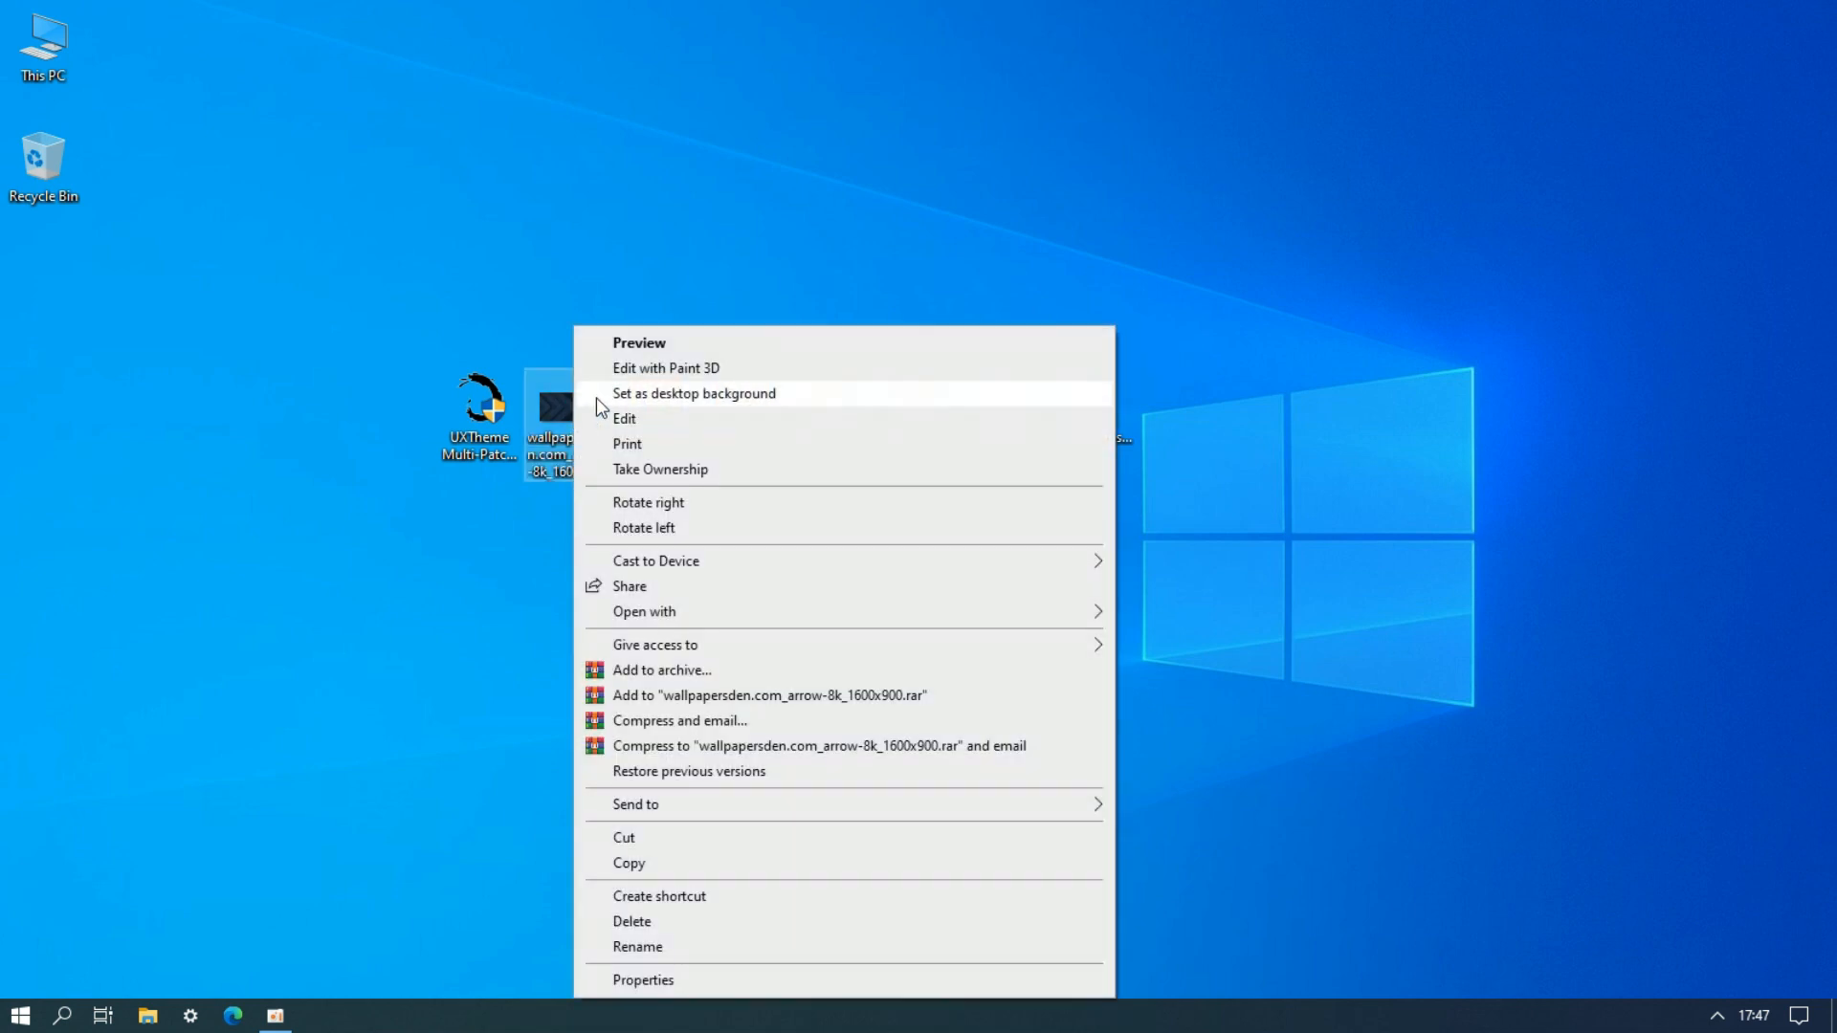
{"action": "left_click", "coordinate": [694, 393]}
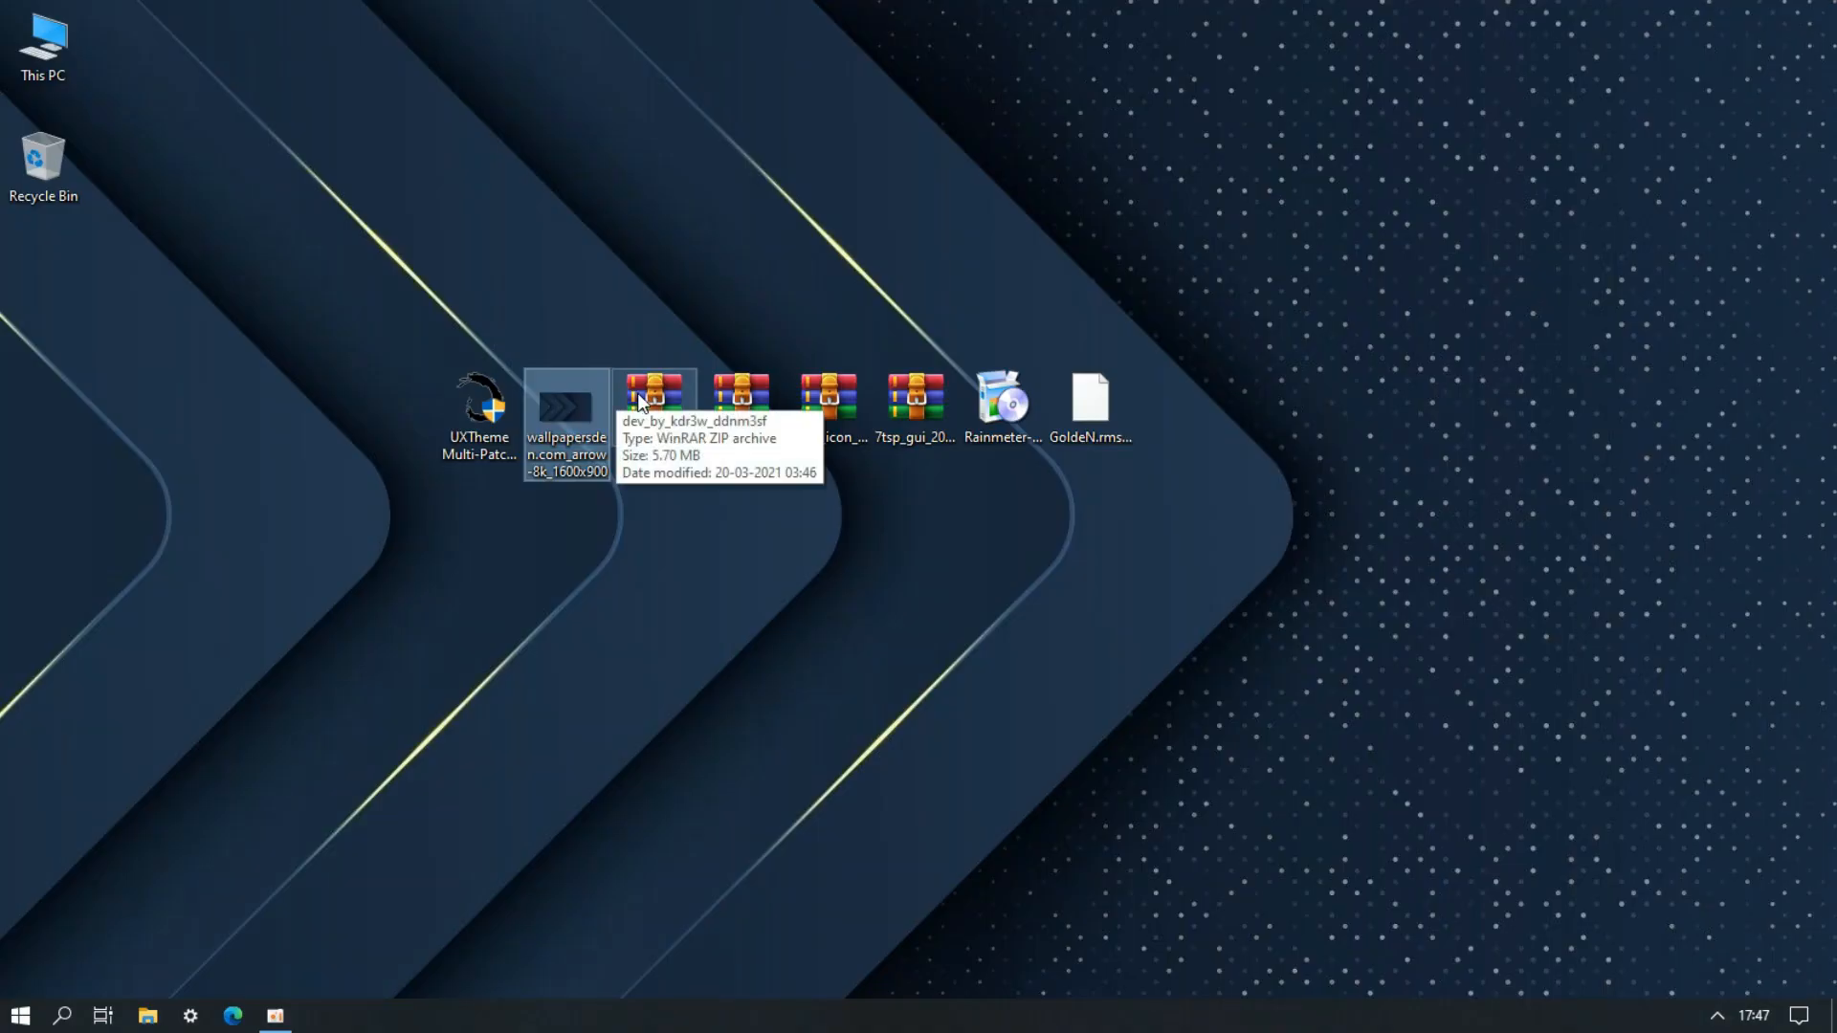
- Extract the dev_by_kdr3w_ddnm3sf archive into its own folder on the desktop
{"action": "right_click", "coordinate": [647, 405]}
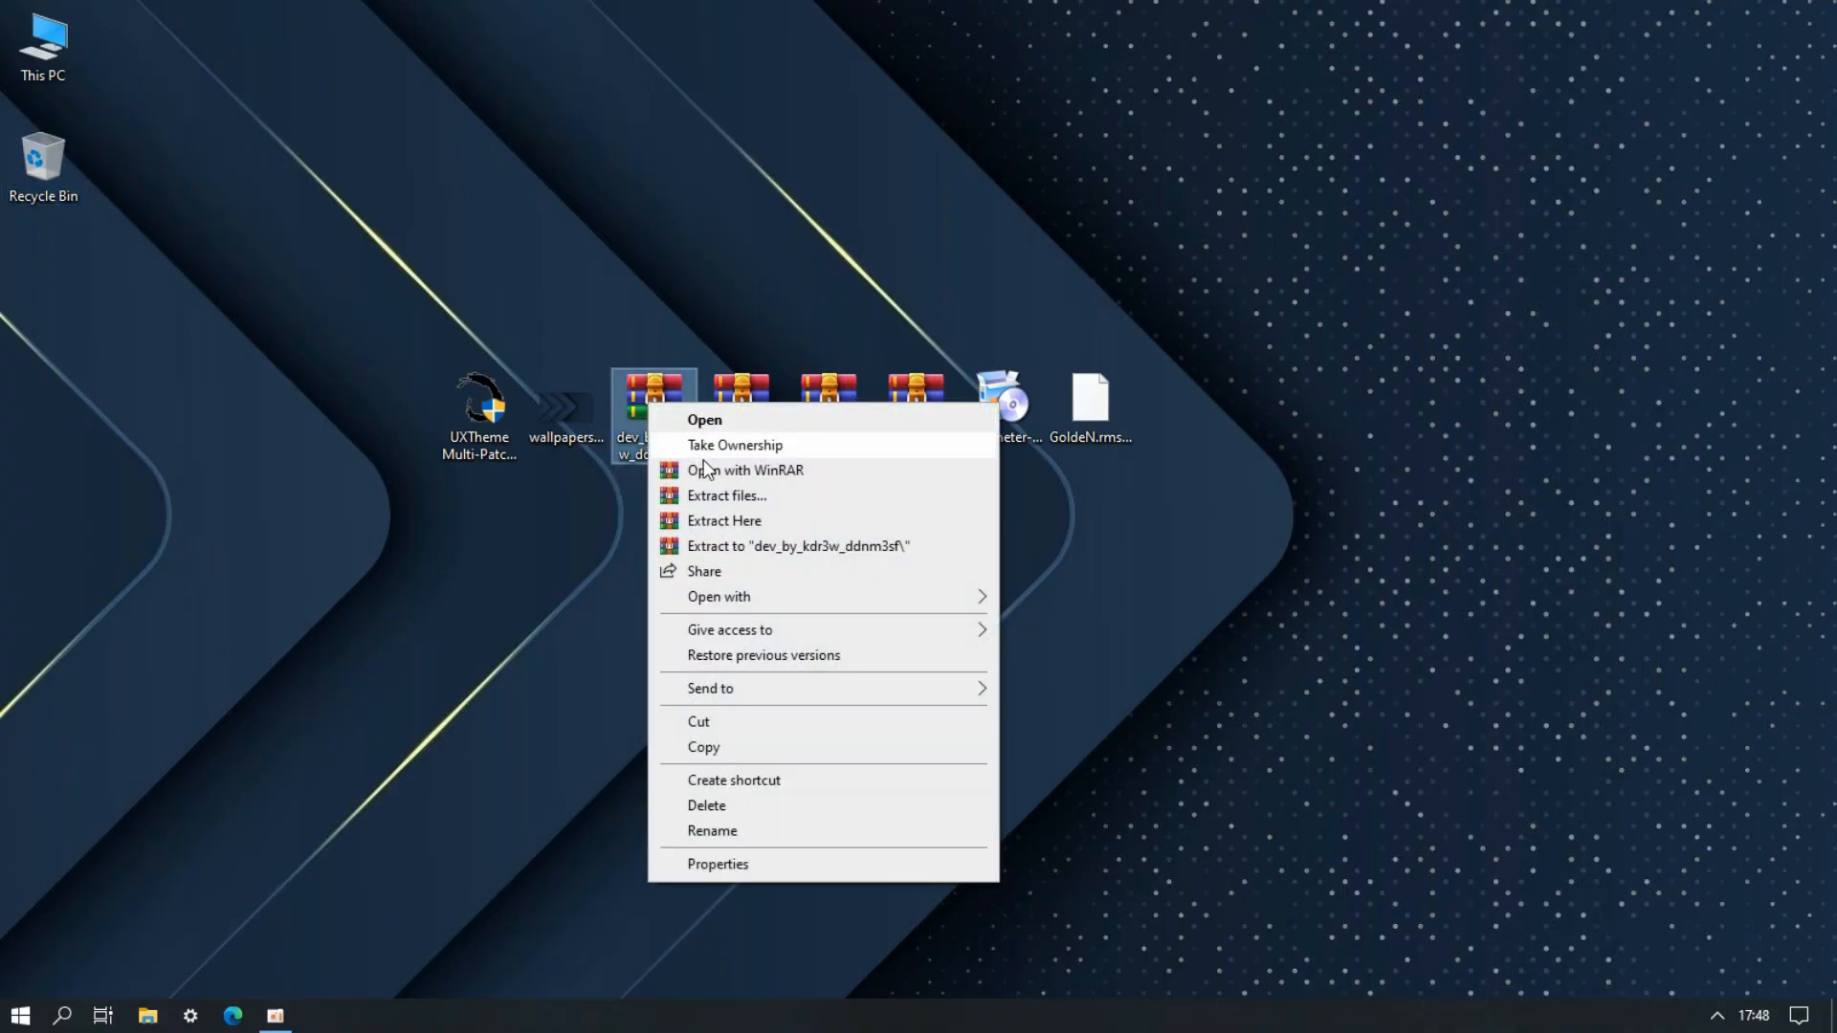
{"action": "left_click", "coordinate": [705, 495]}
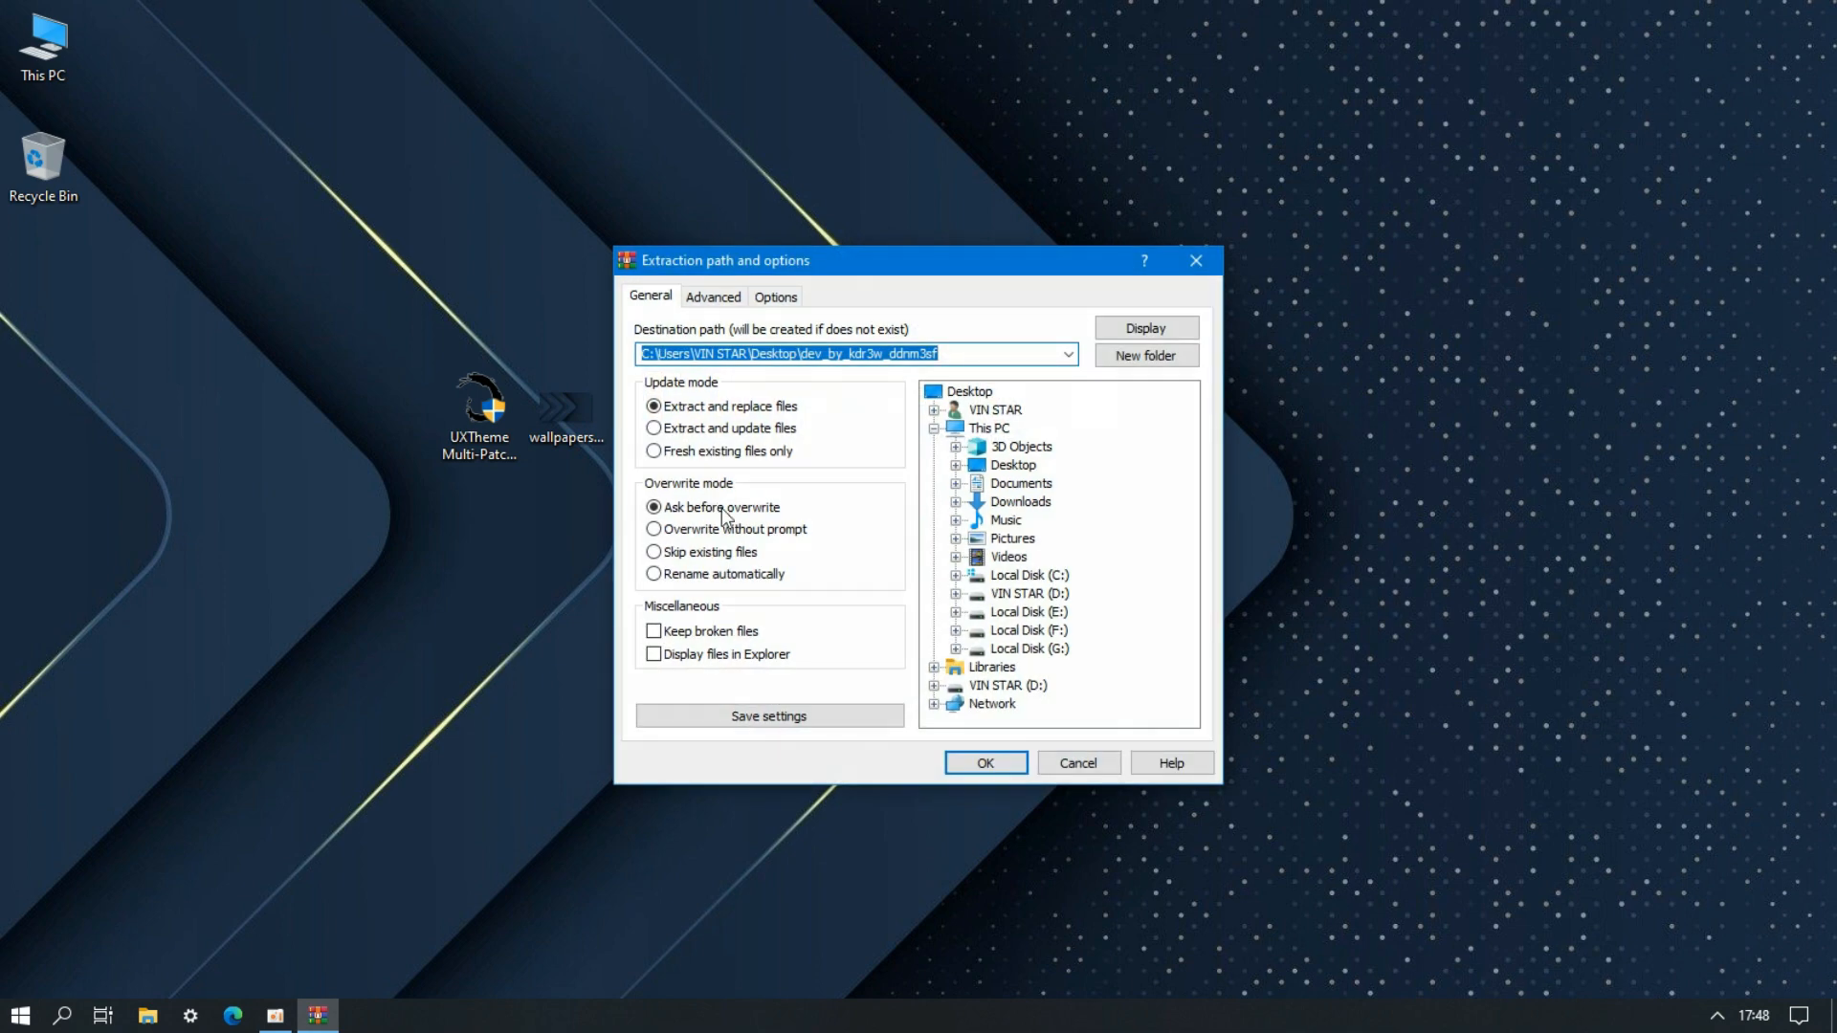
{"action": "left_click", "coordinate": [971, 763]}
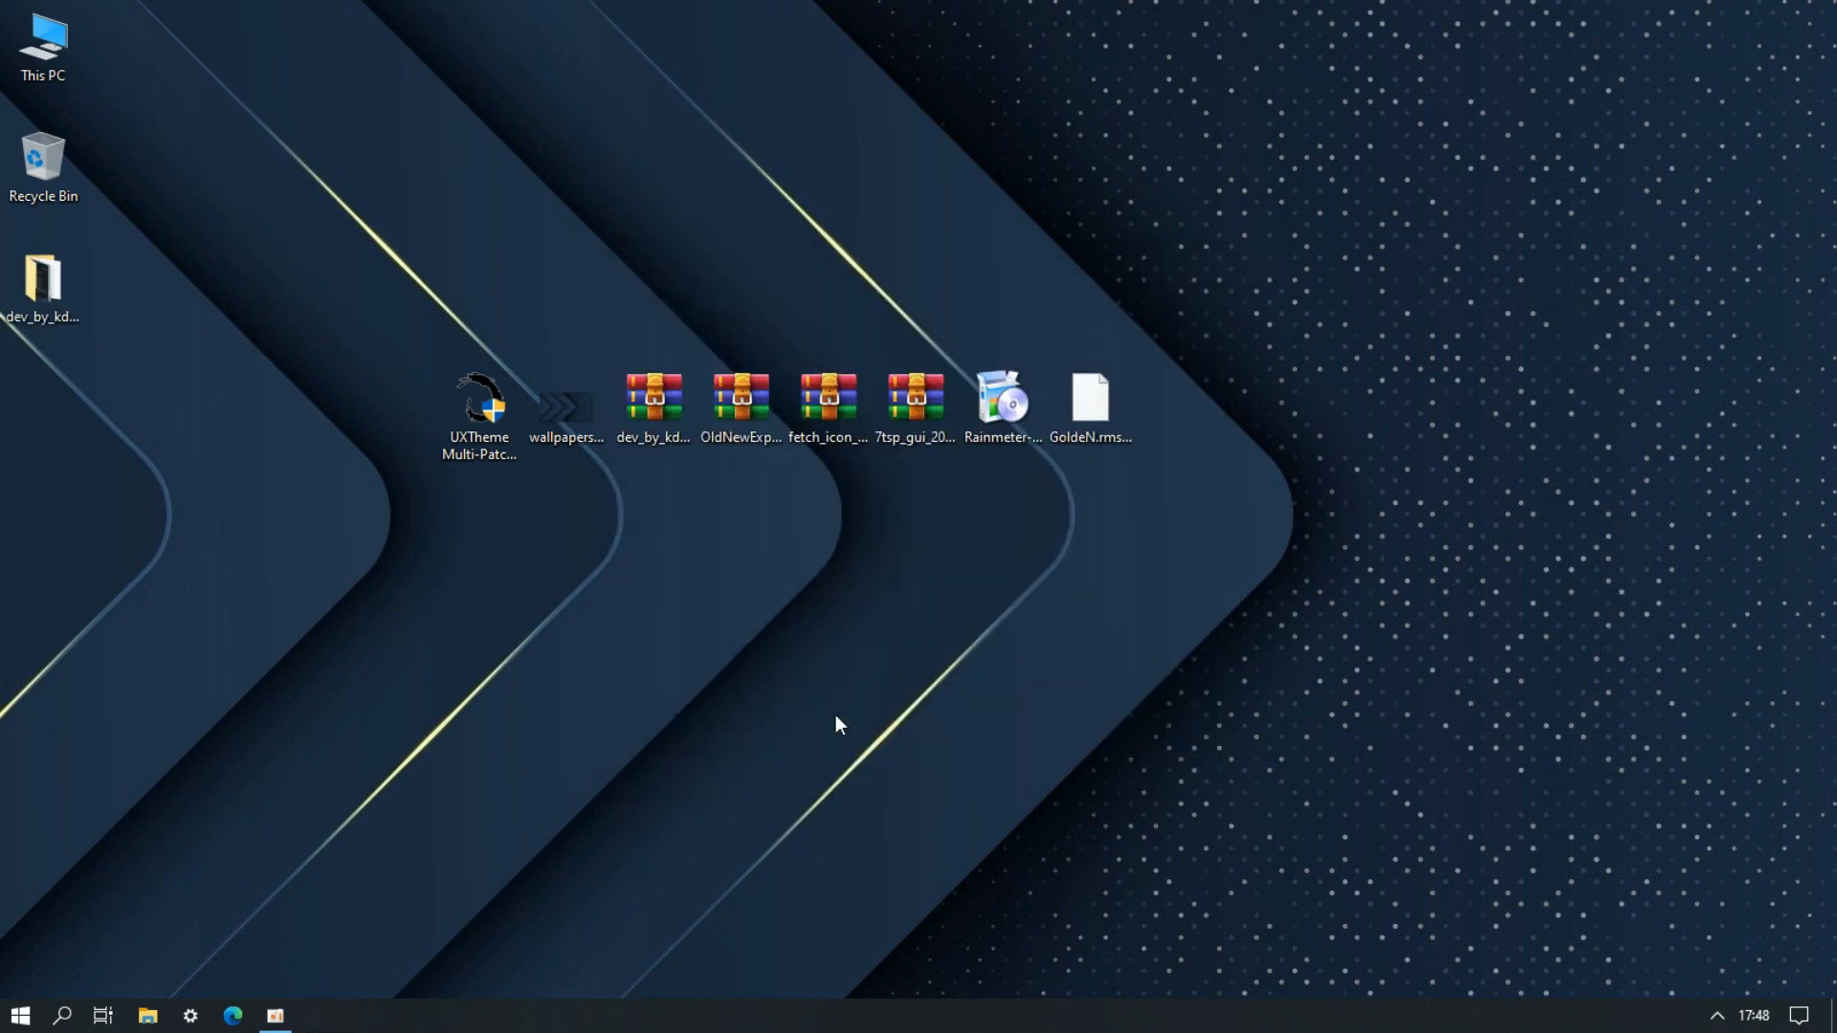
- Cut the Dev folder and all the Dev theme files from the Theme subfolder of the extracted dev_by_kdr3w_ddnm3sf folder
{"action": "double_click", "coordinate": [63, 297]}
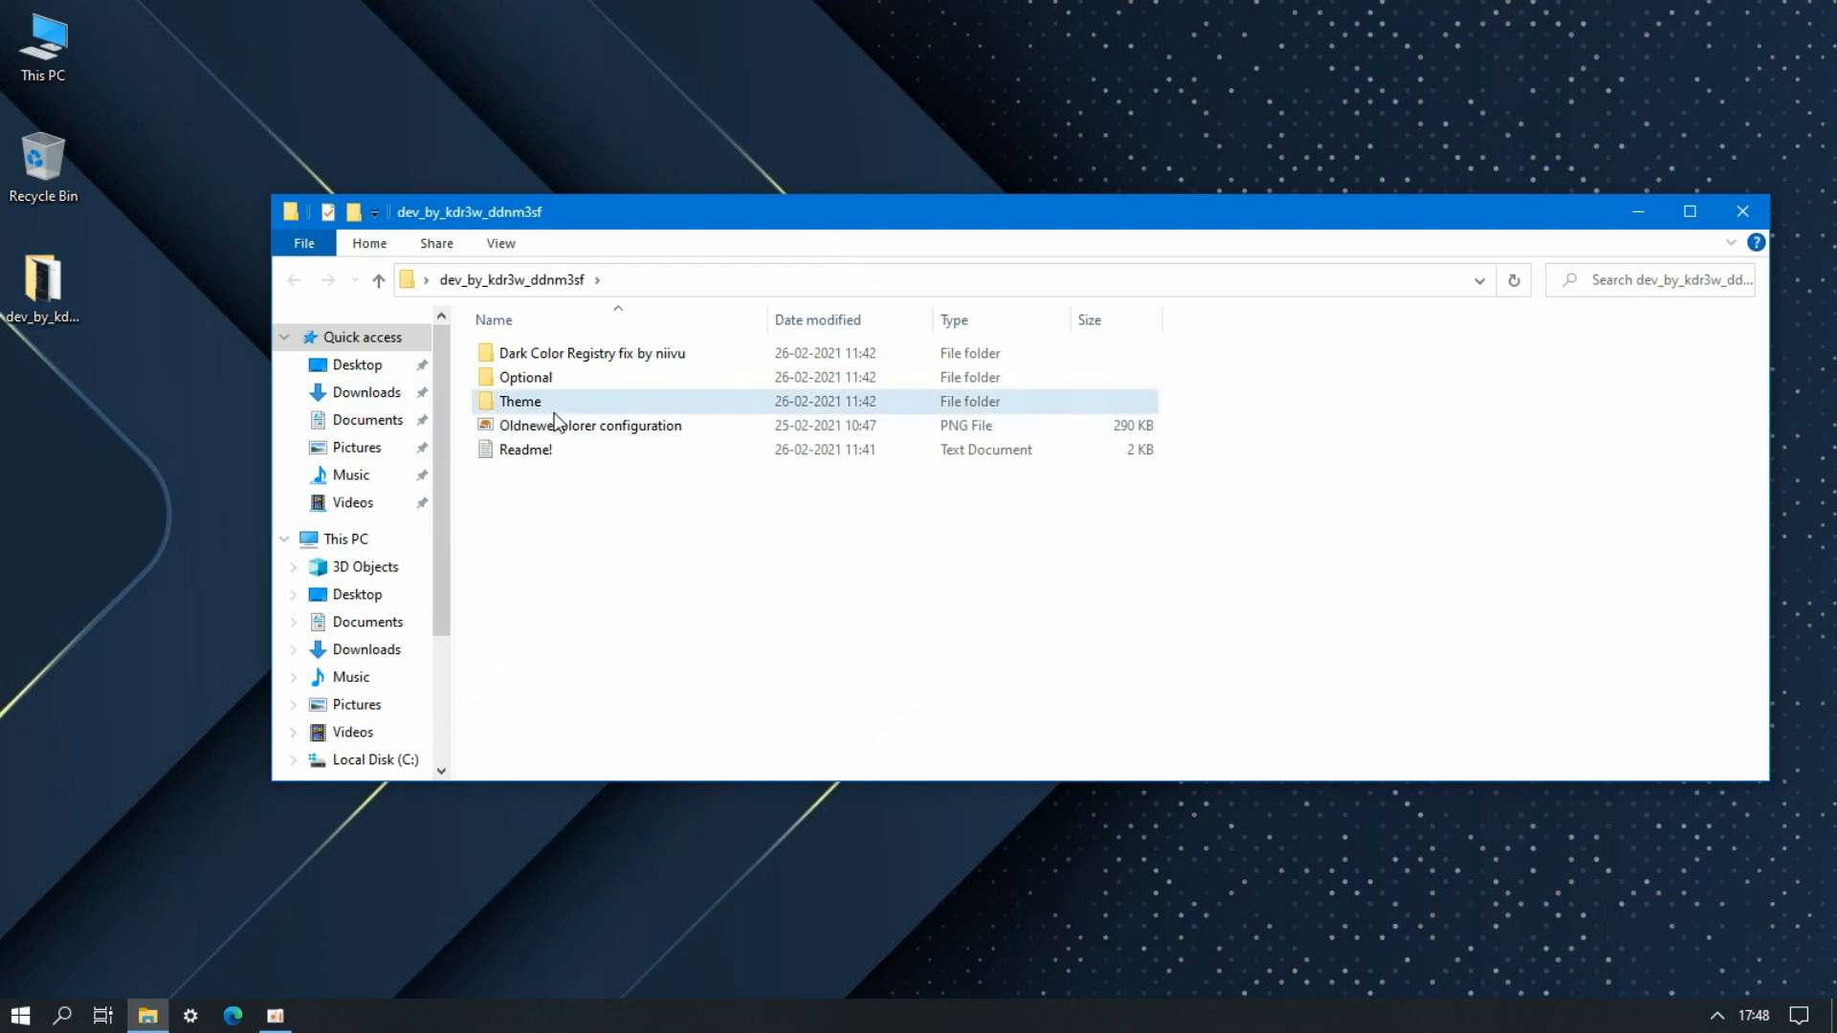
{"action": "left_click", "coordinate": [534, 409]}
{"action": "double_click", "coordinate": [561, 408]}
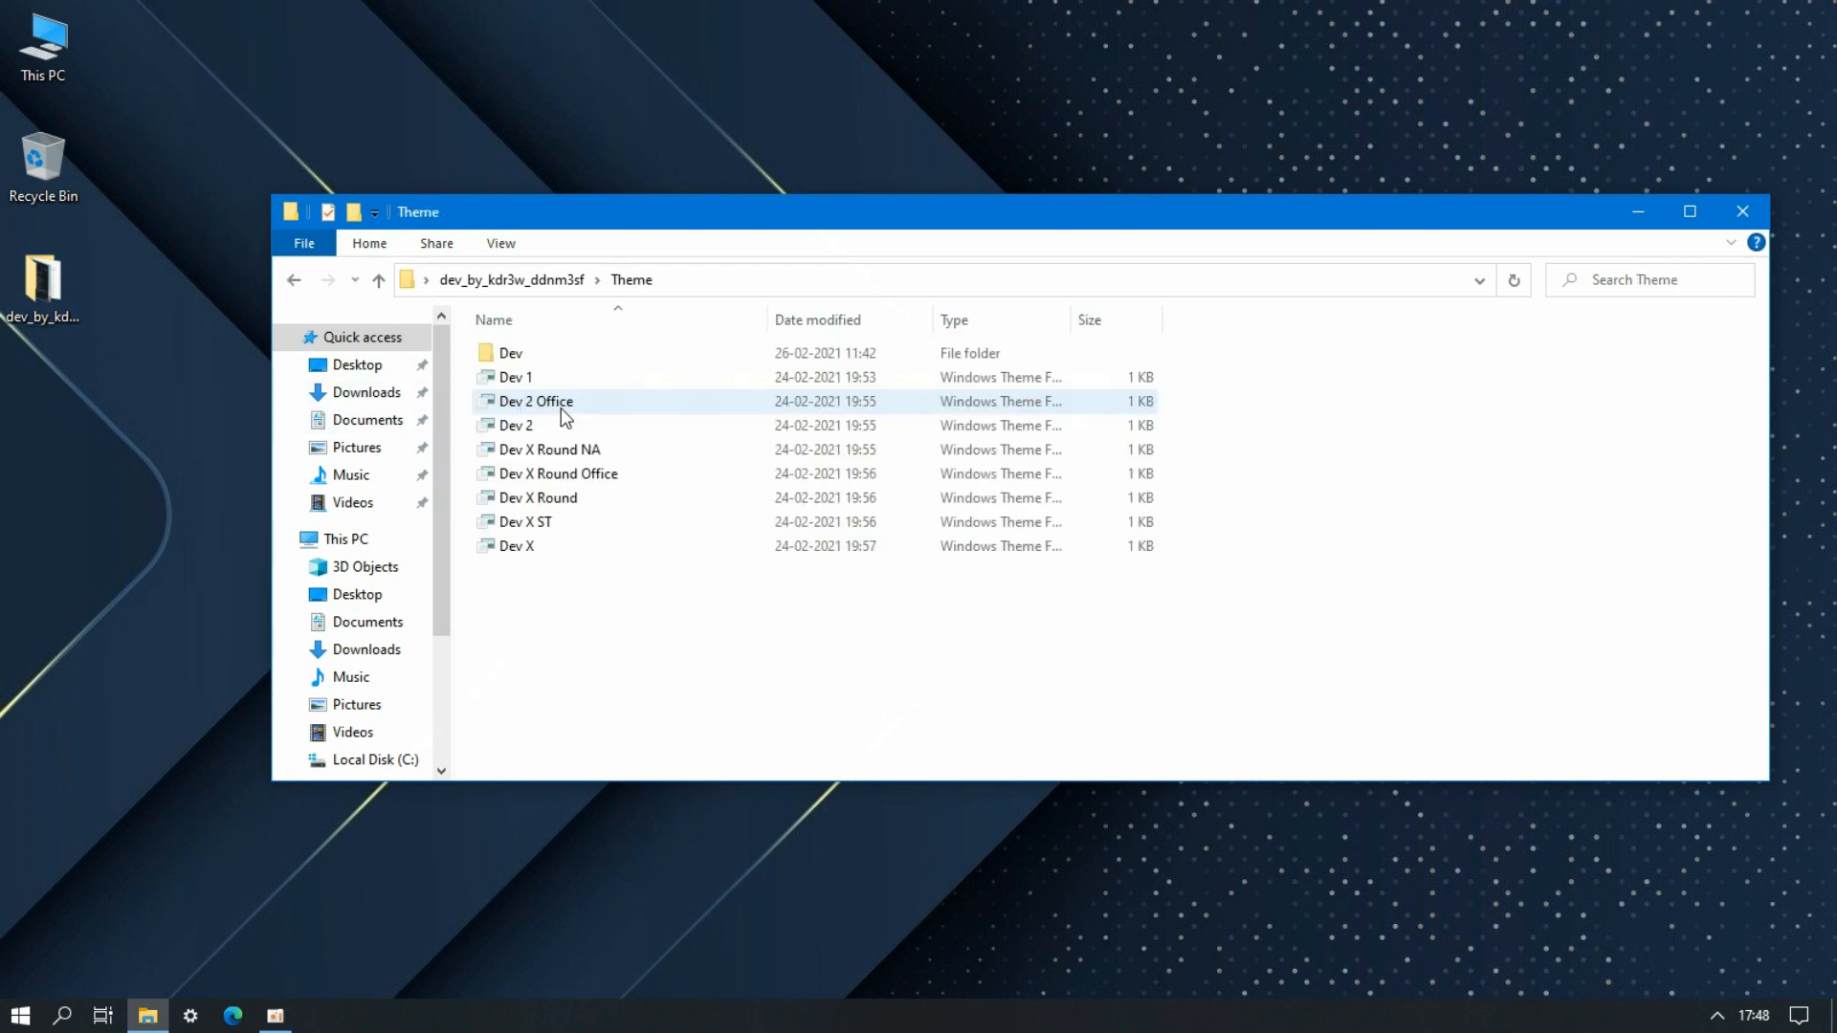
{"action": "left_click_drag", "start_coordinate": [557, 582], "coordinate": [551, 352]}
{"action": "right_click", "coordinate": [554, 350]}
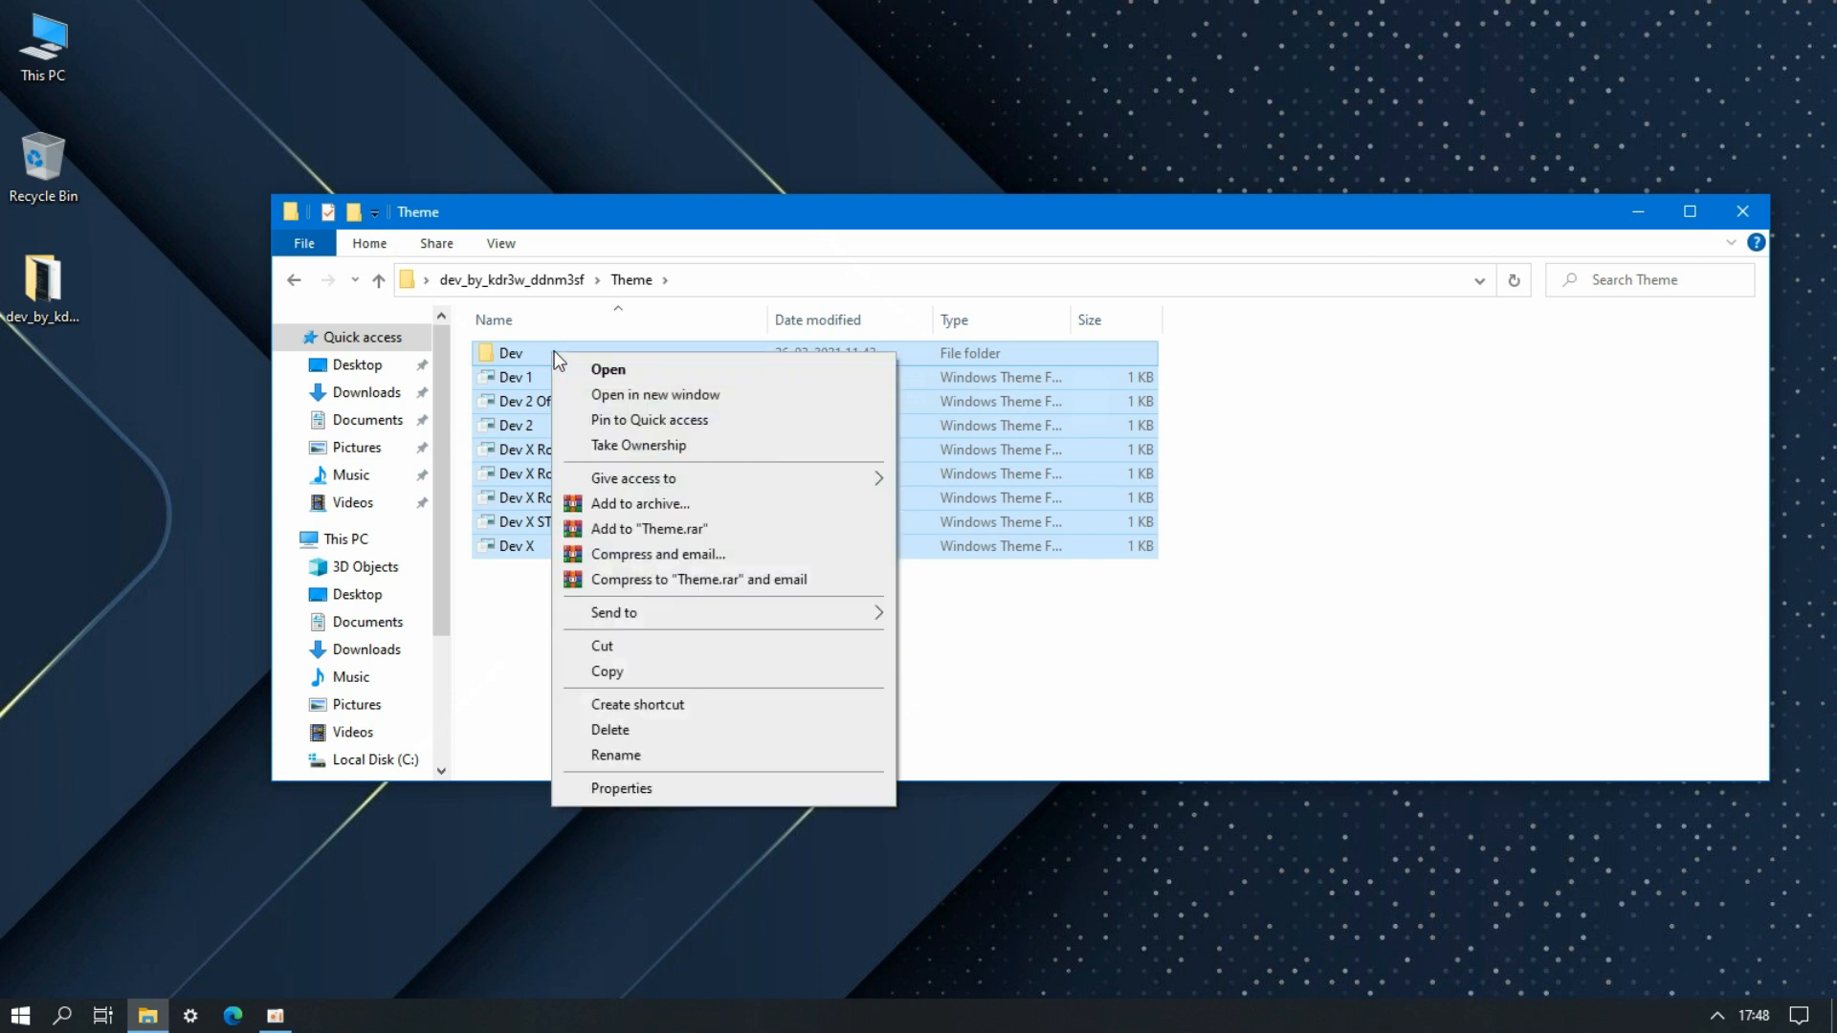
{"action": "left_click", "coordinate": [600, 667]}
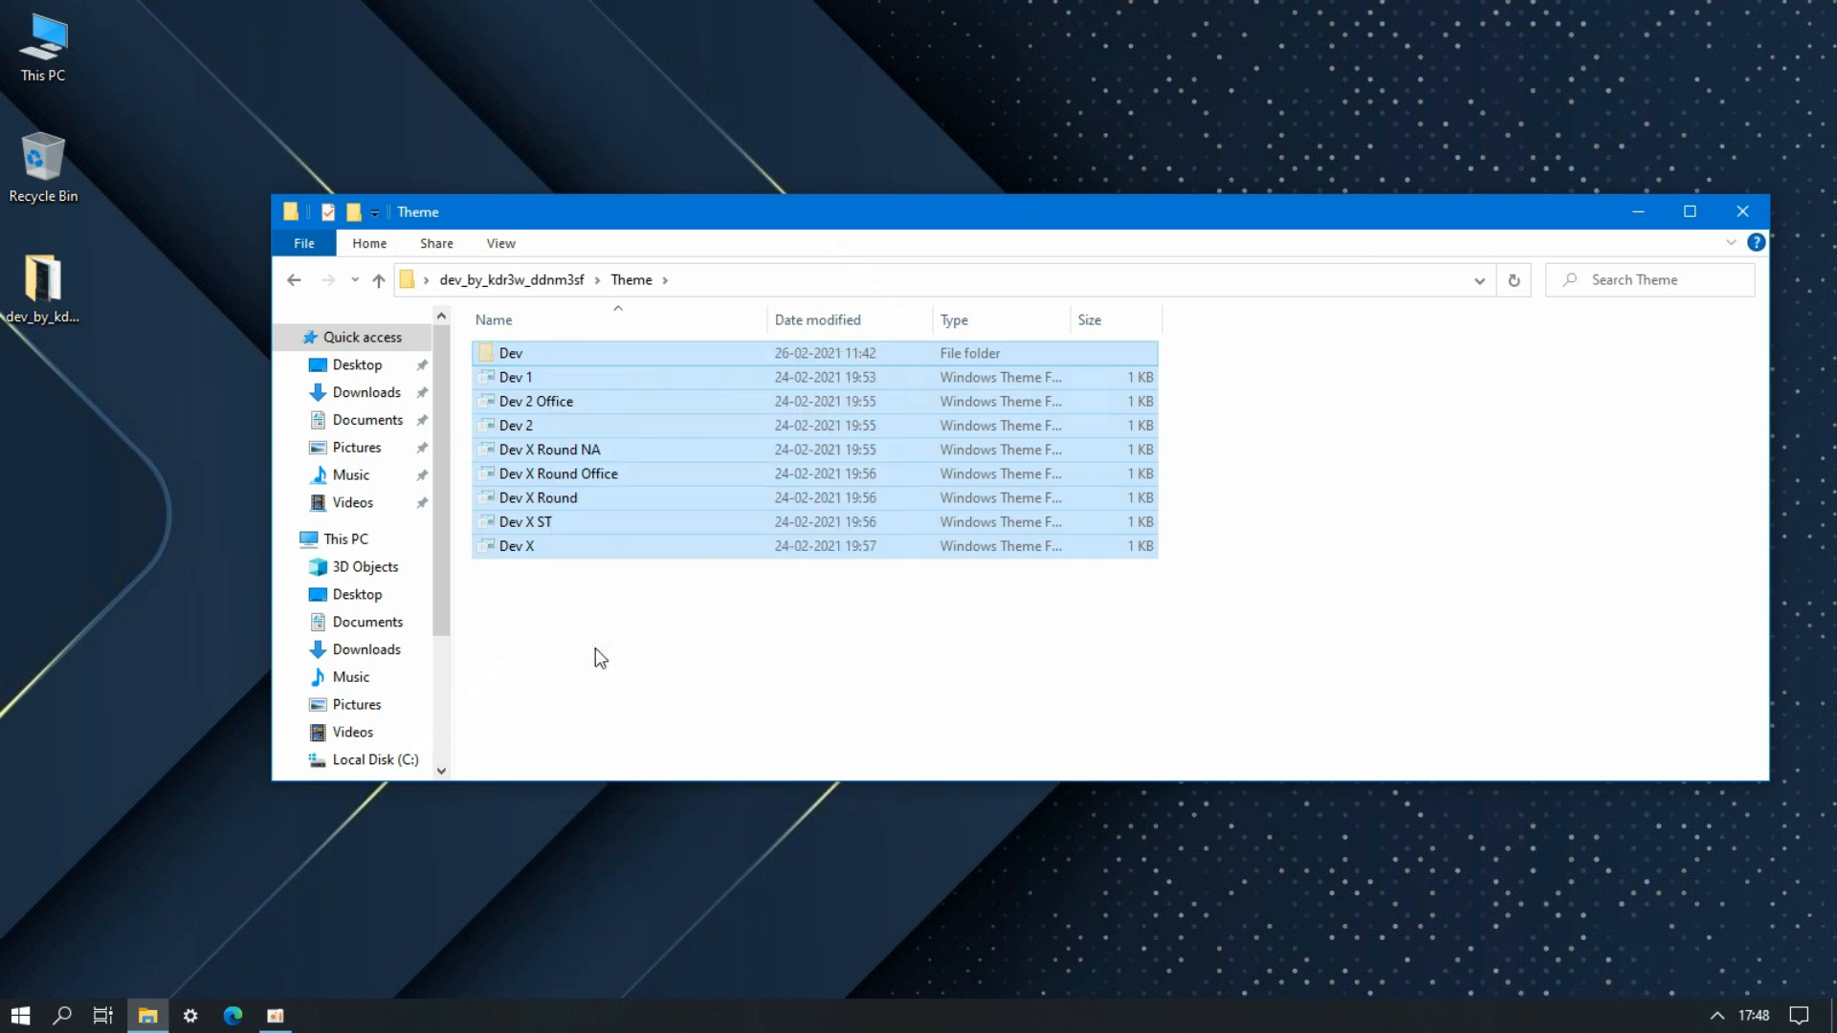
- Go to the Windows\Resources\Themes folder on Local Disk (C:)
{"action": "left_click", "coordinate": [359, 540]}
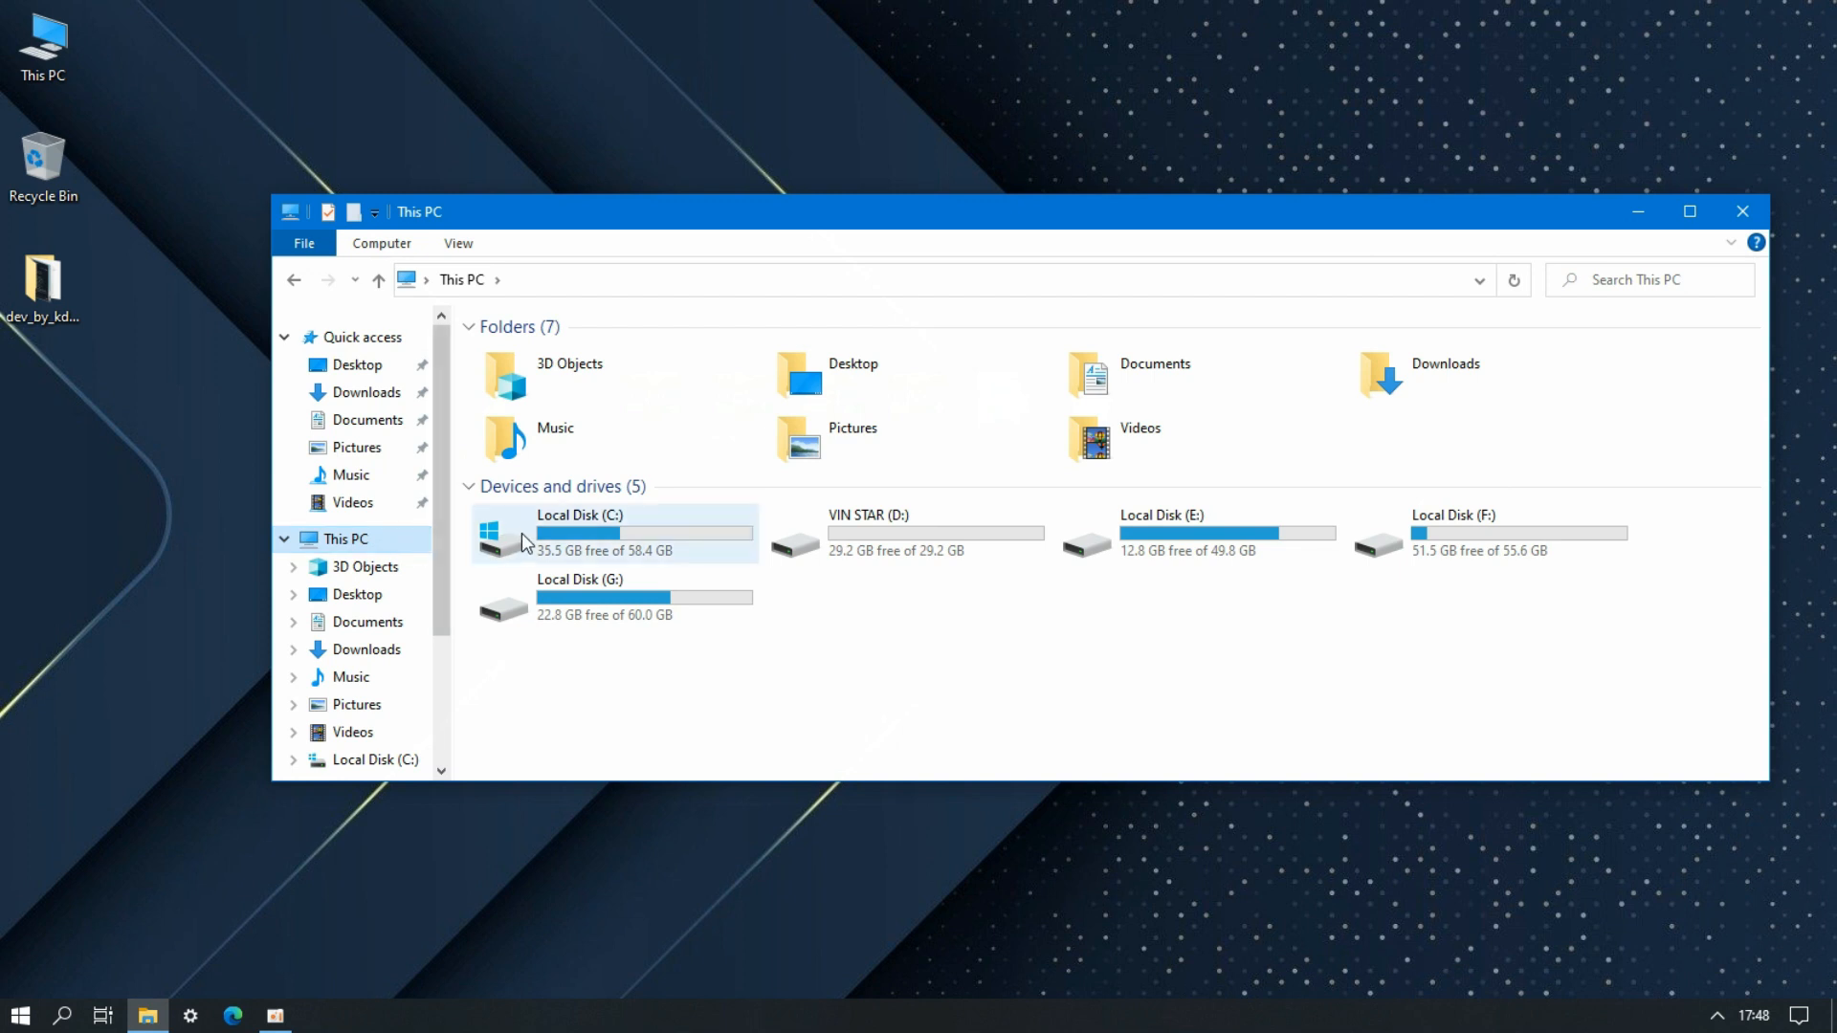
{"action": "double_click", "coordinate": [520, 532]}
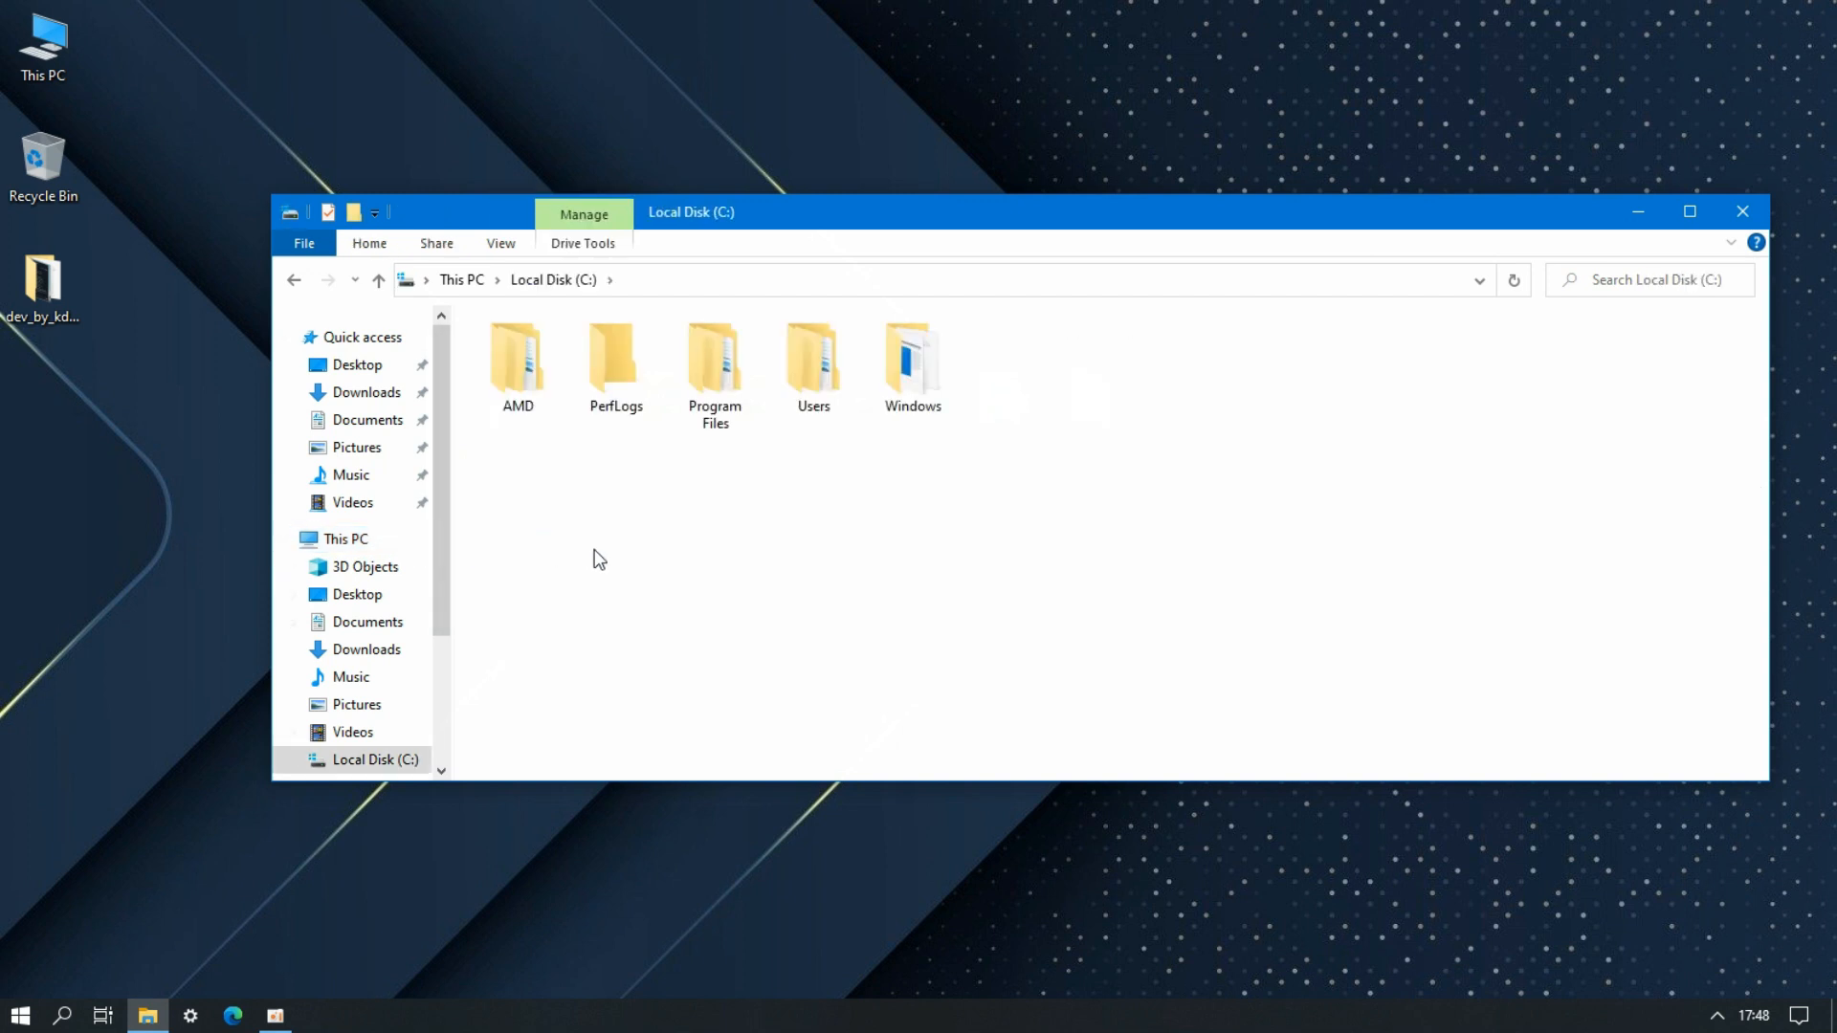
{"action": "double_click", "coordinate": [913, 368]}
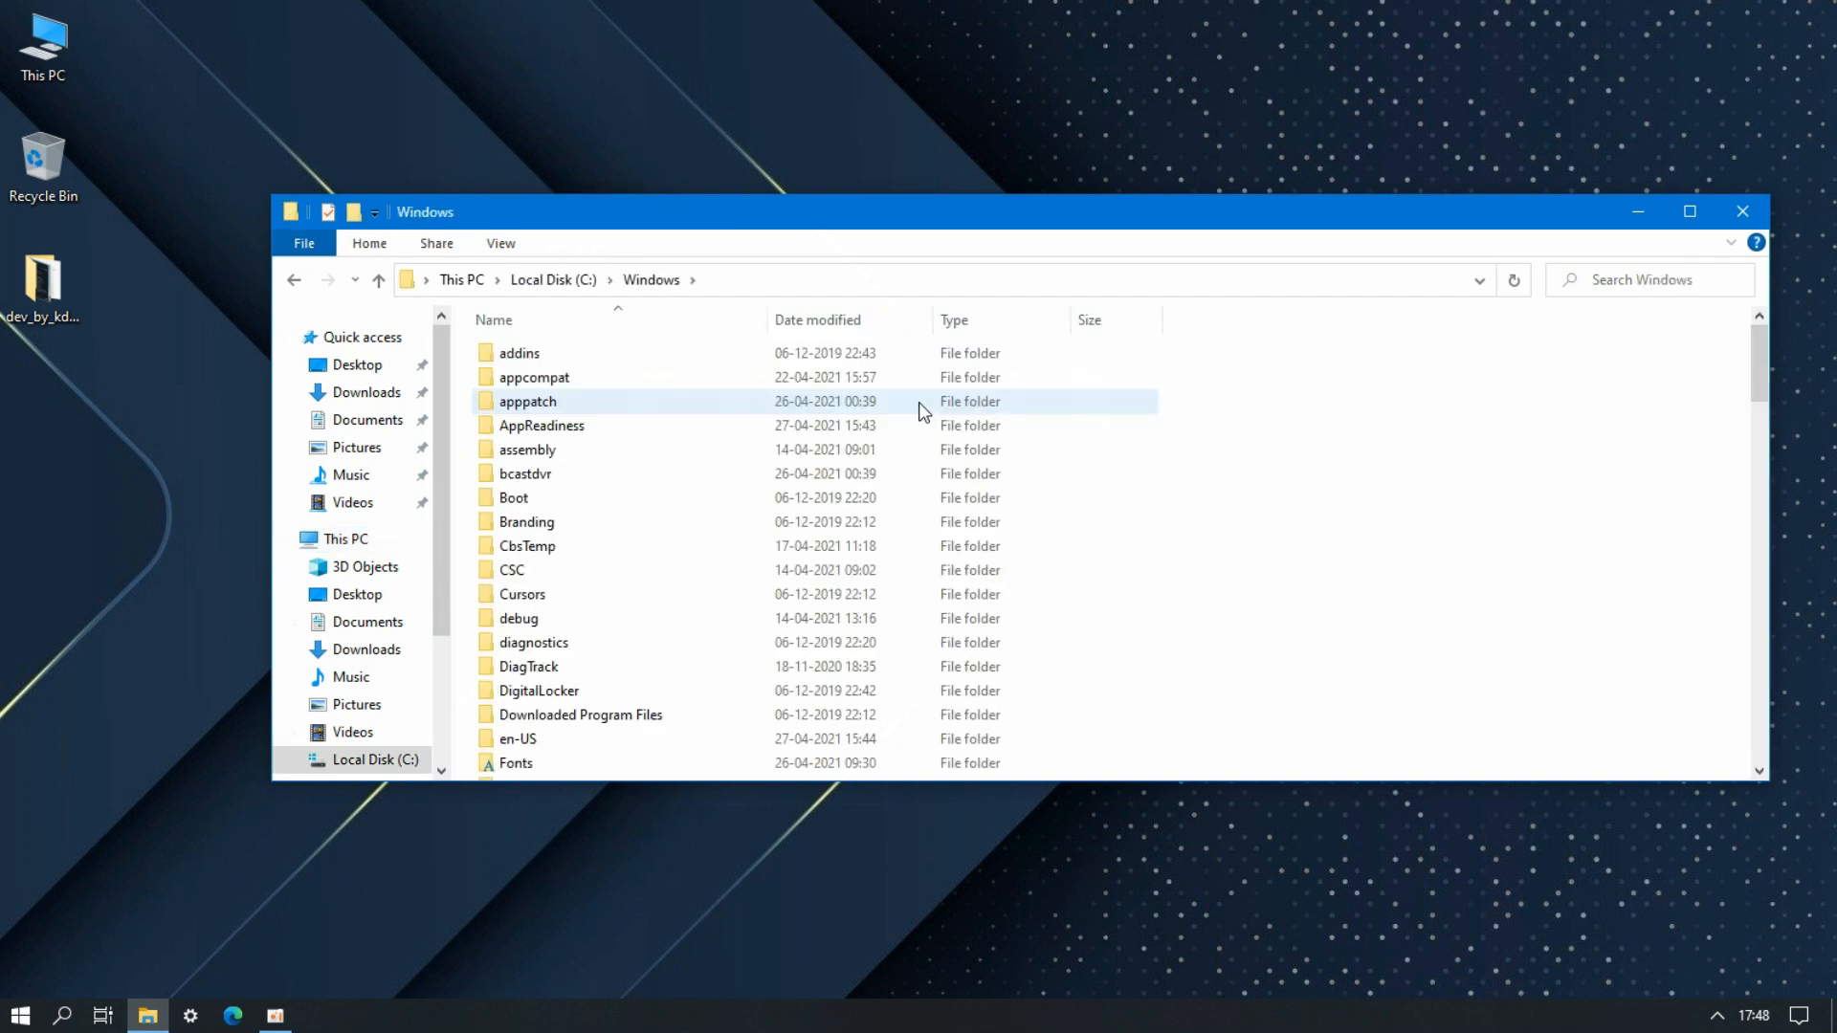
{"action": "scroll", "coordinate": [920, 406], "scroll_direction": "down", "scroll_amount": 5}
{"action": "scroll", "coordinate": [919, 411], "scroll_direction": "down", "scroll_amount": 8}
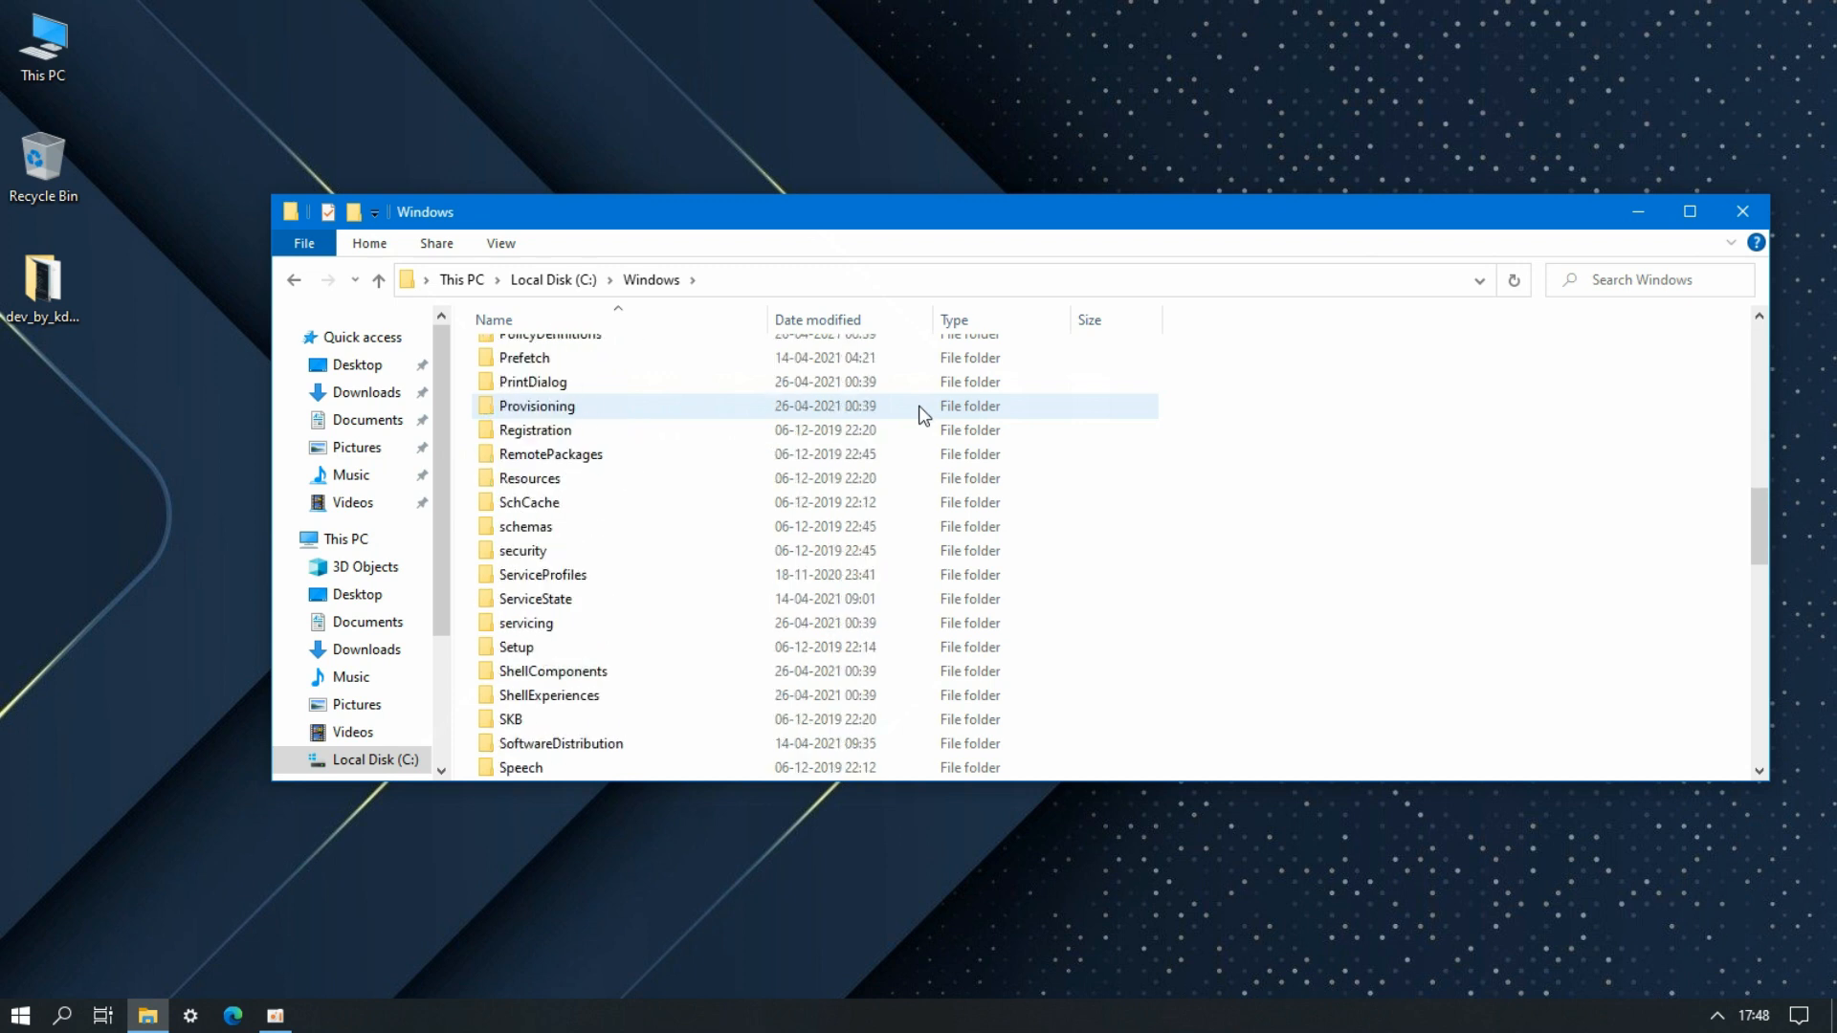
{"action": "left_click", "coordinate": [529, 481]}
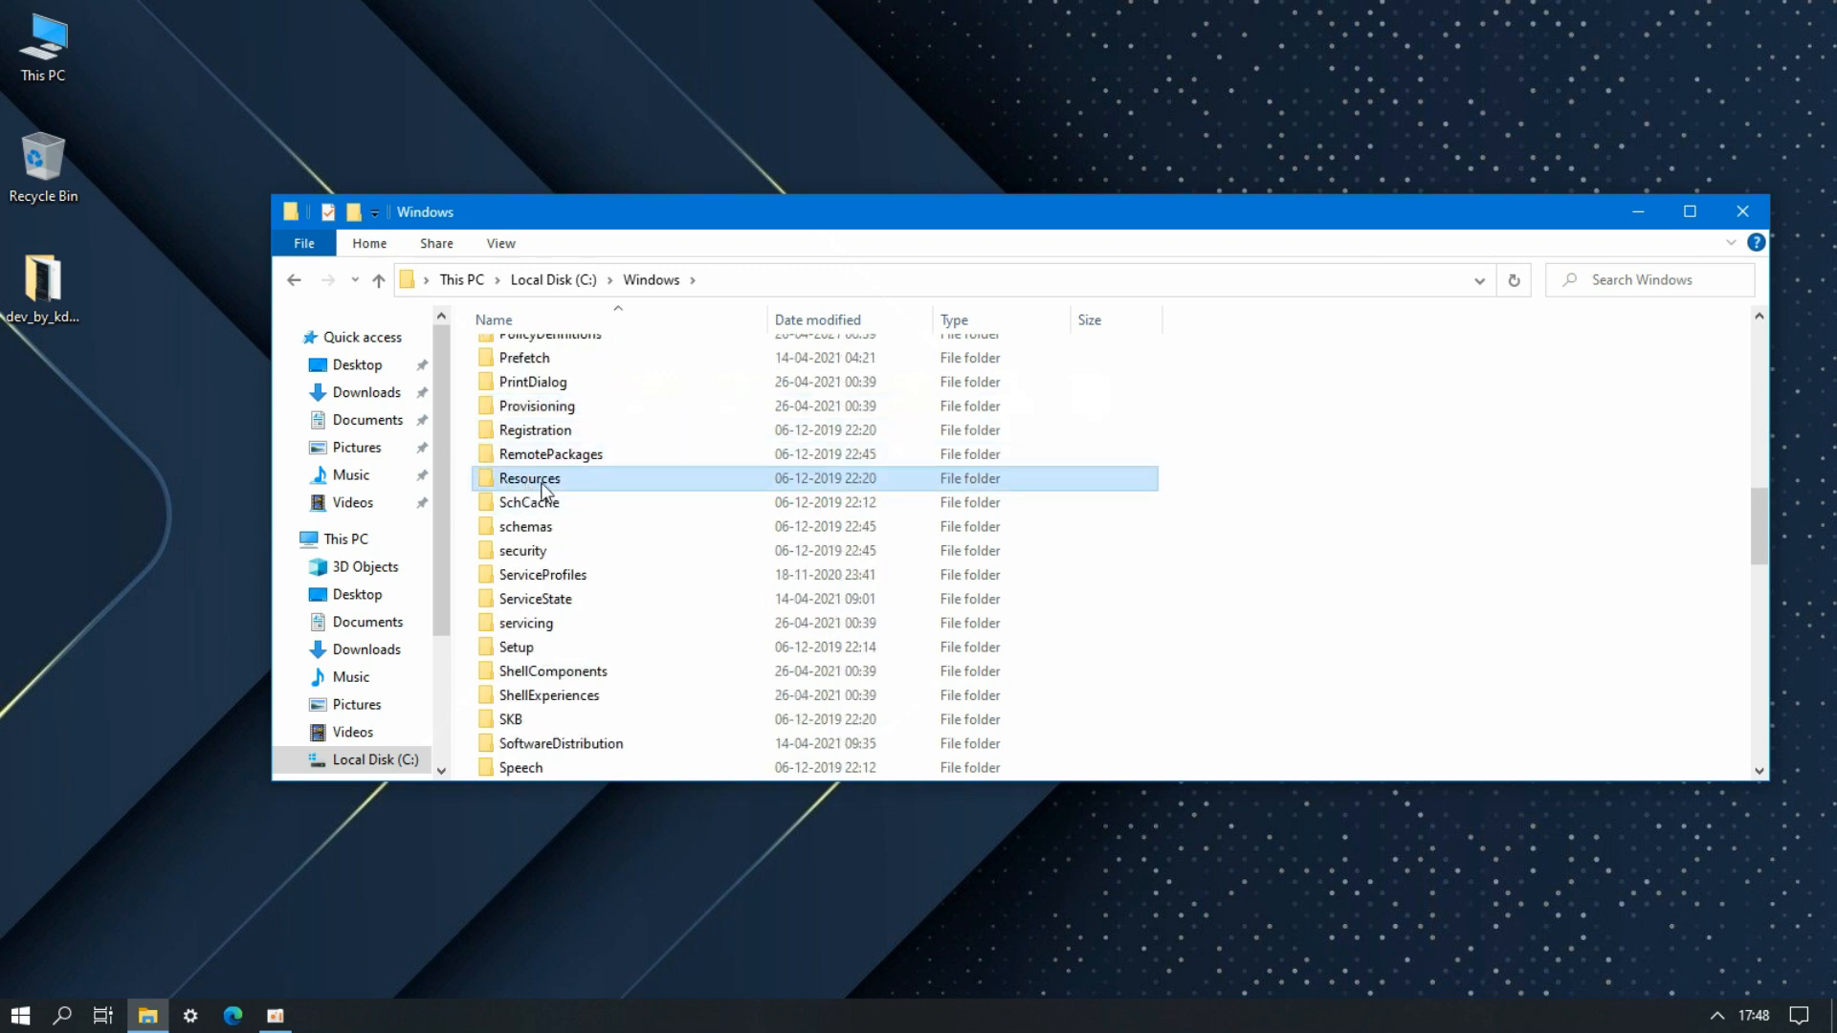
{"action": "double_click", "coordinate": [526, 480]}
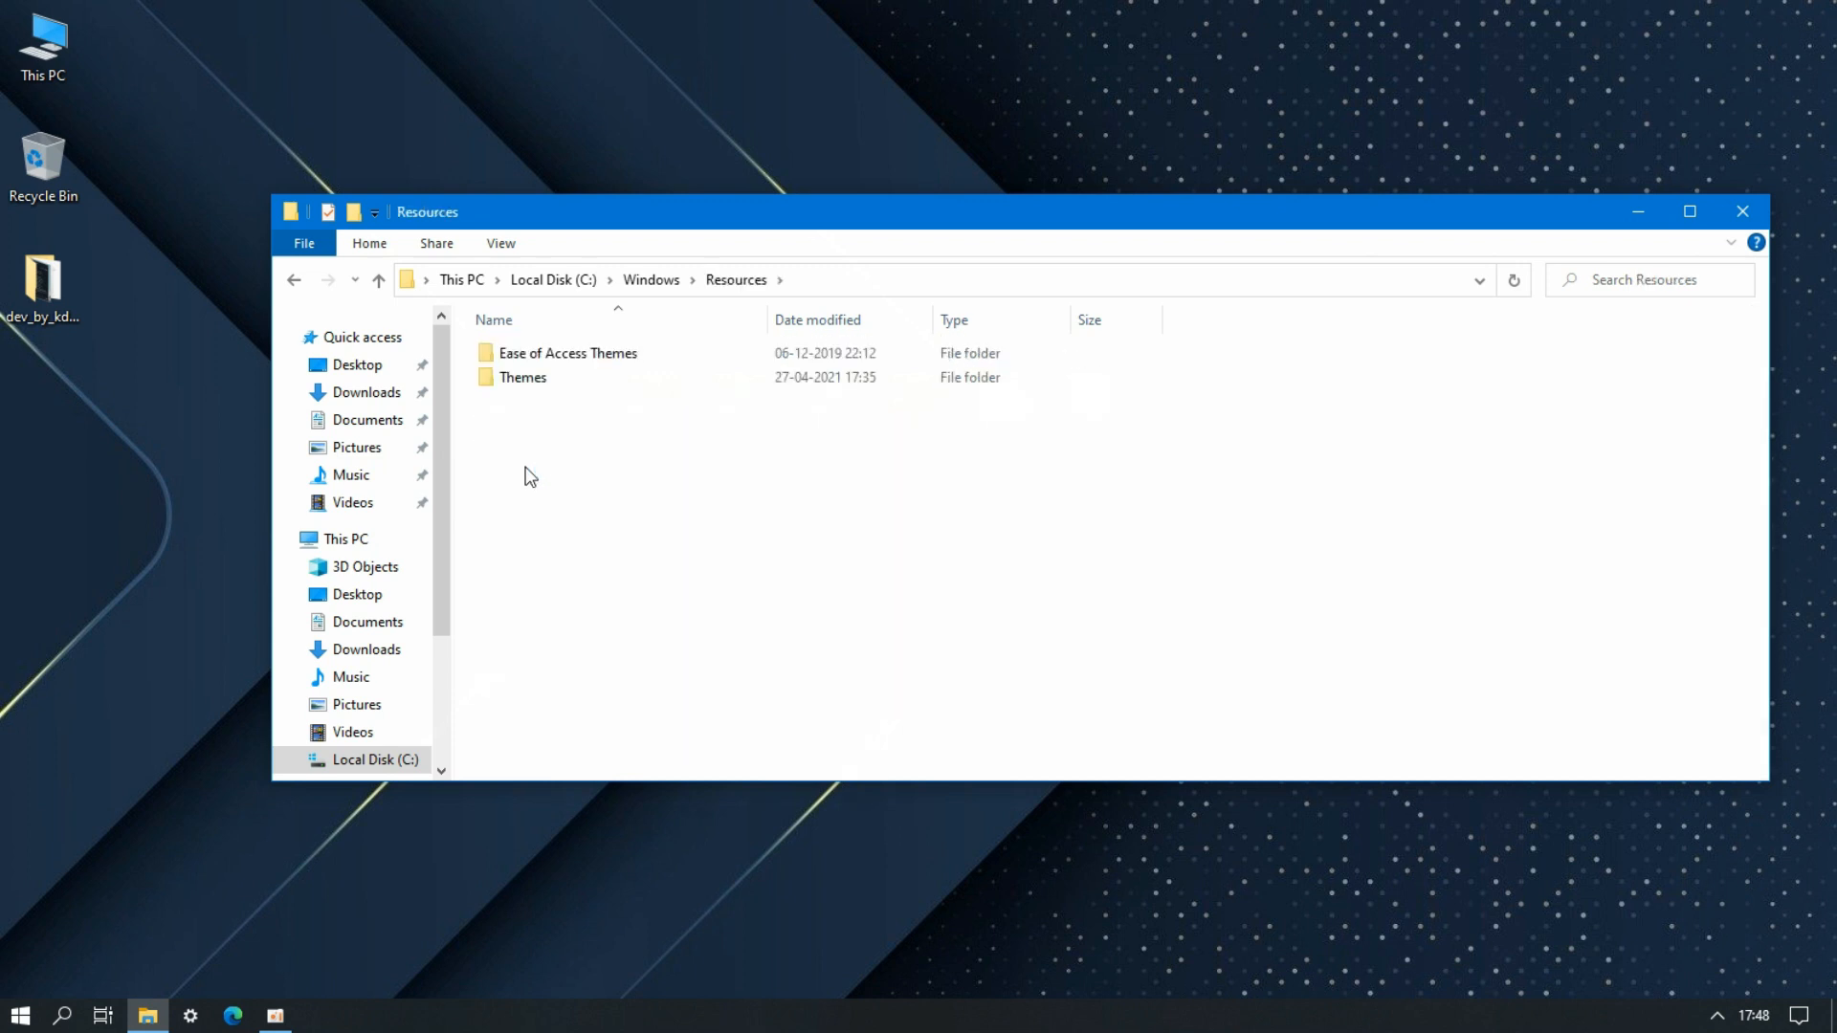
{"action": "left_click", "coordinate": [521, 386]}
{"action": "double_click", "coordinate": [520, 386]}
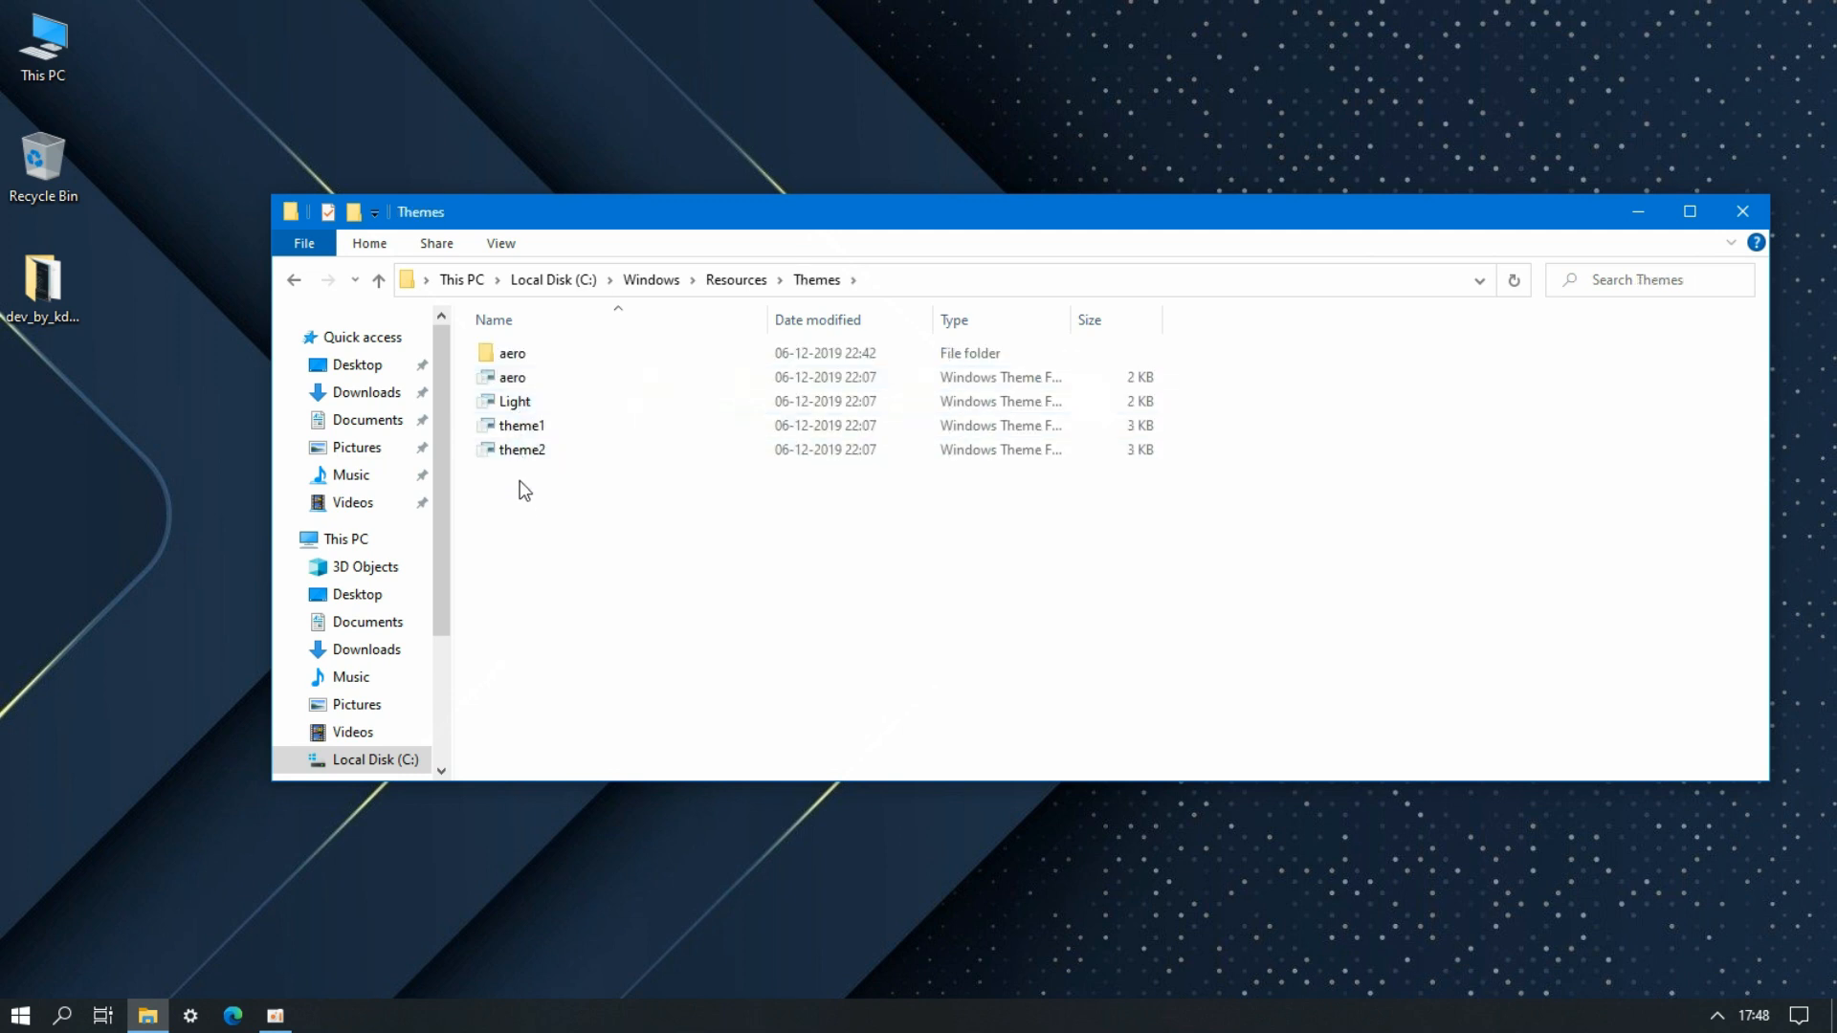
- Paste the Dev theme files into the system Themes folder, granting administrator permission for all items, and close the folder window
{"action": "right_click", "coordinate": [525, 515]}
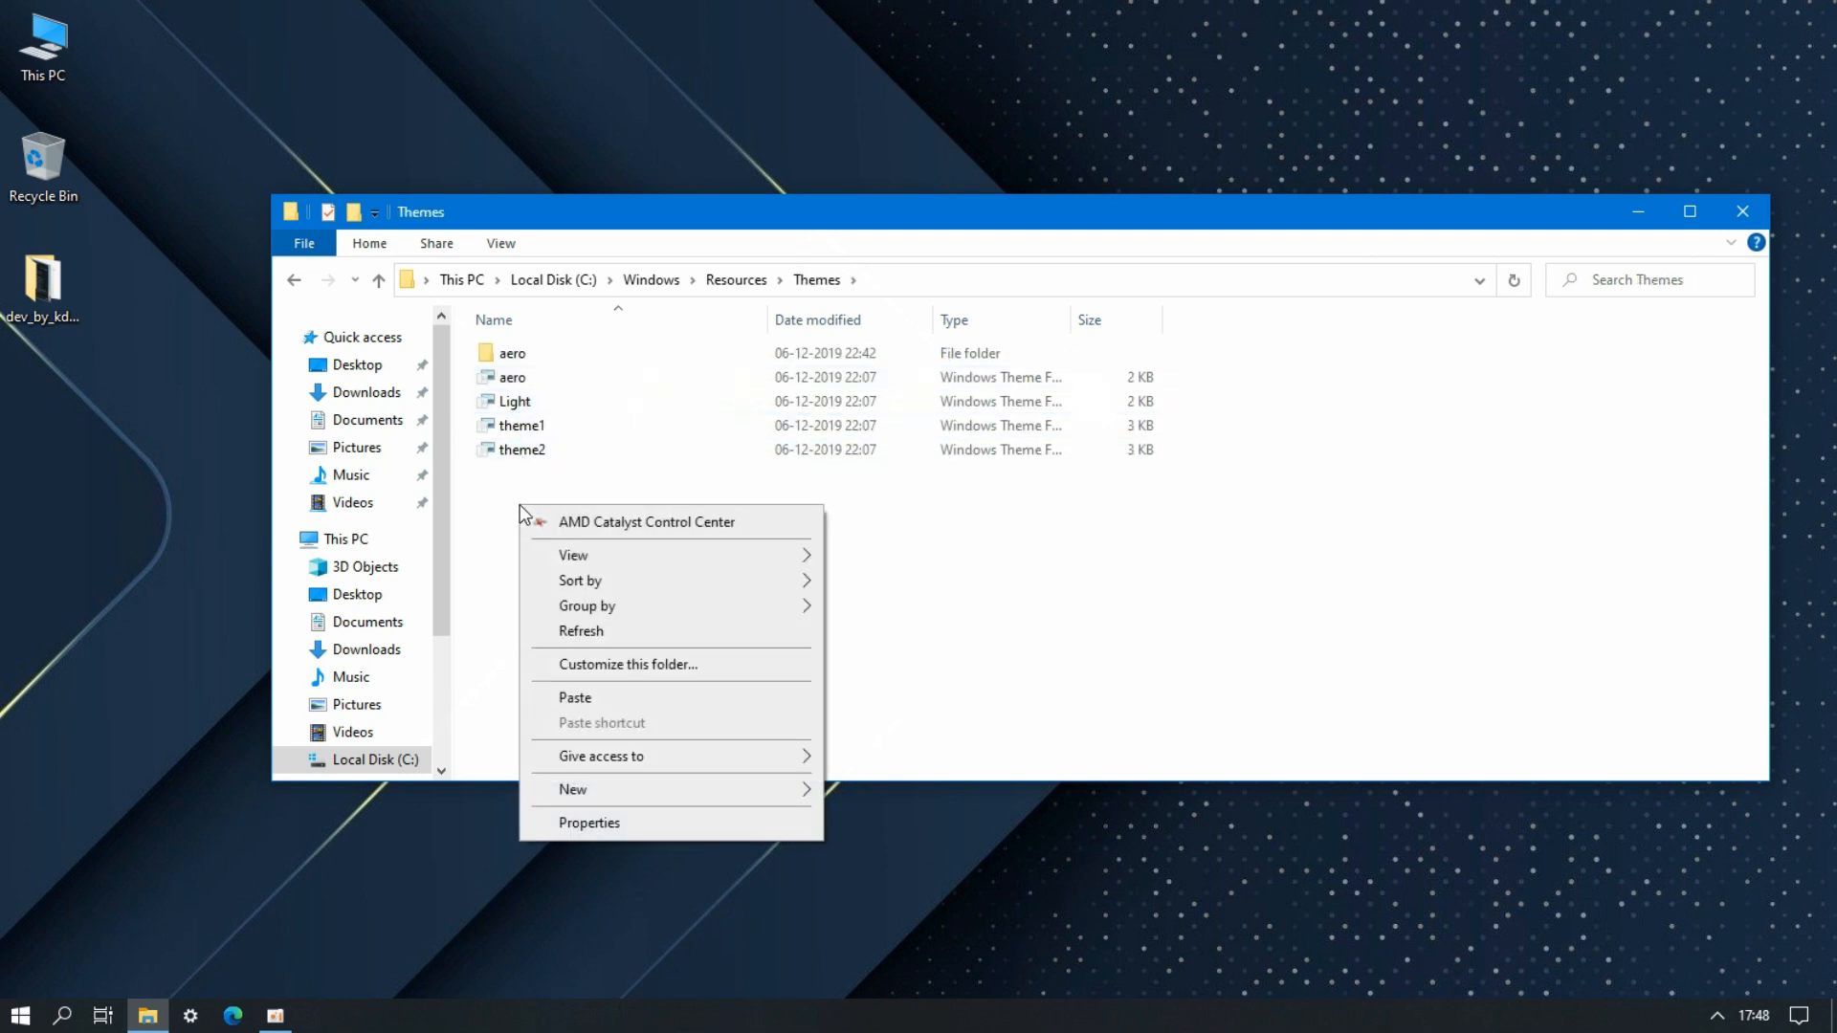
{"action": "left_click", "coordinate": [579, 702]}
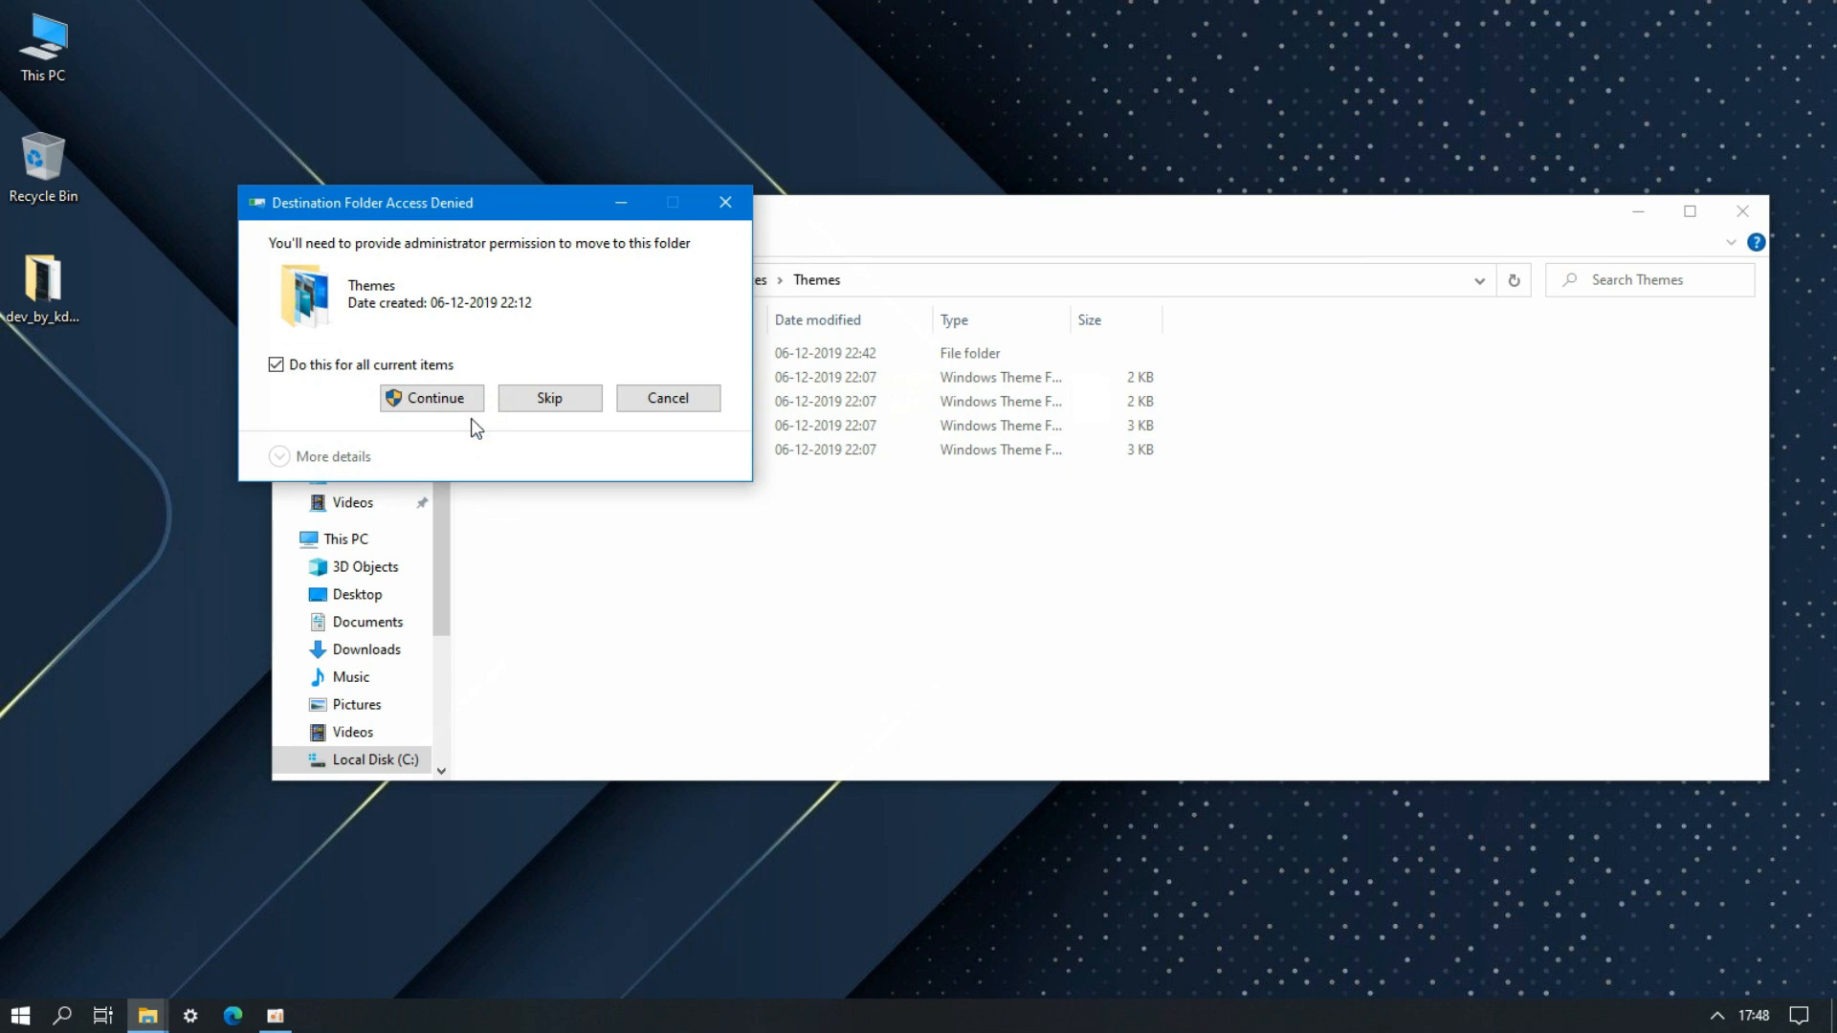
{"action": "left_click", "coordinate": [469, 410]}
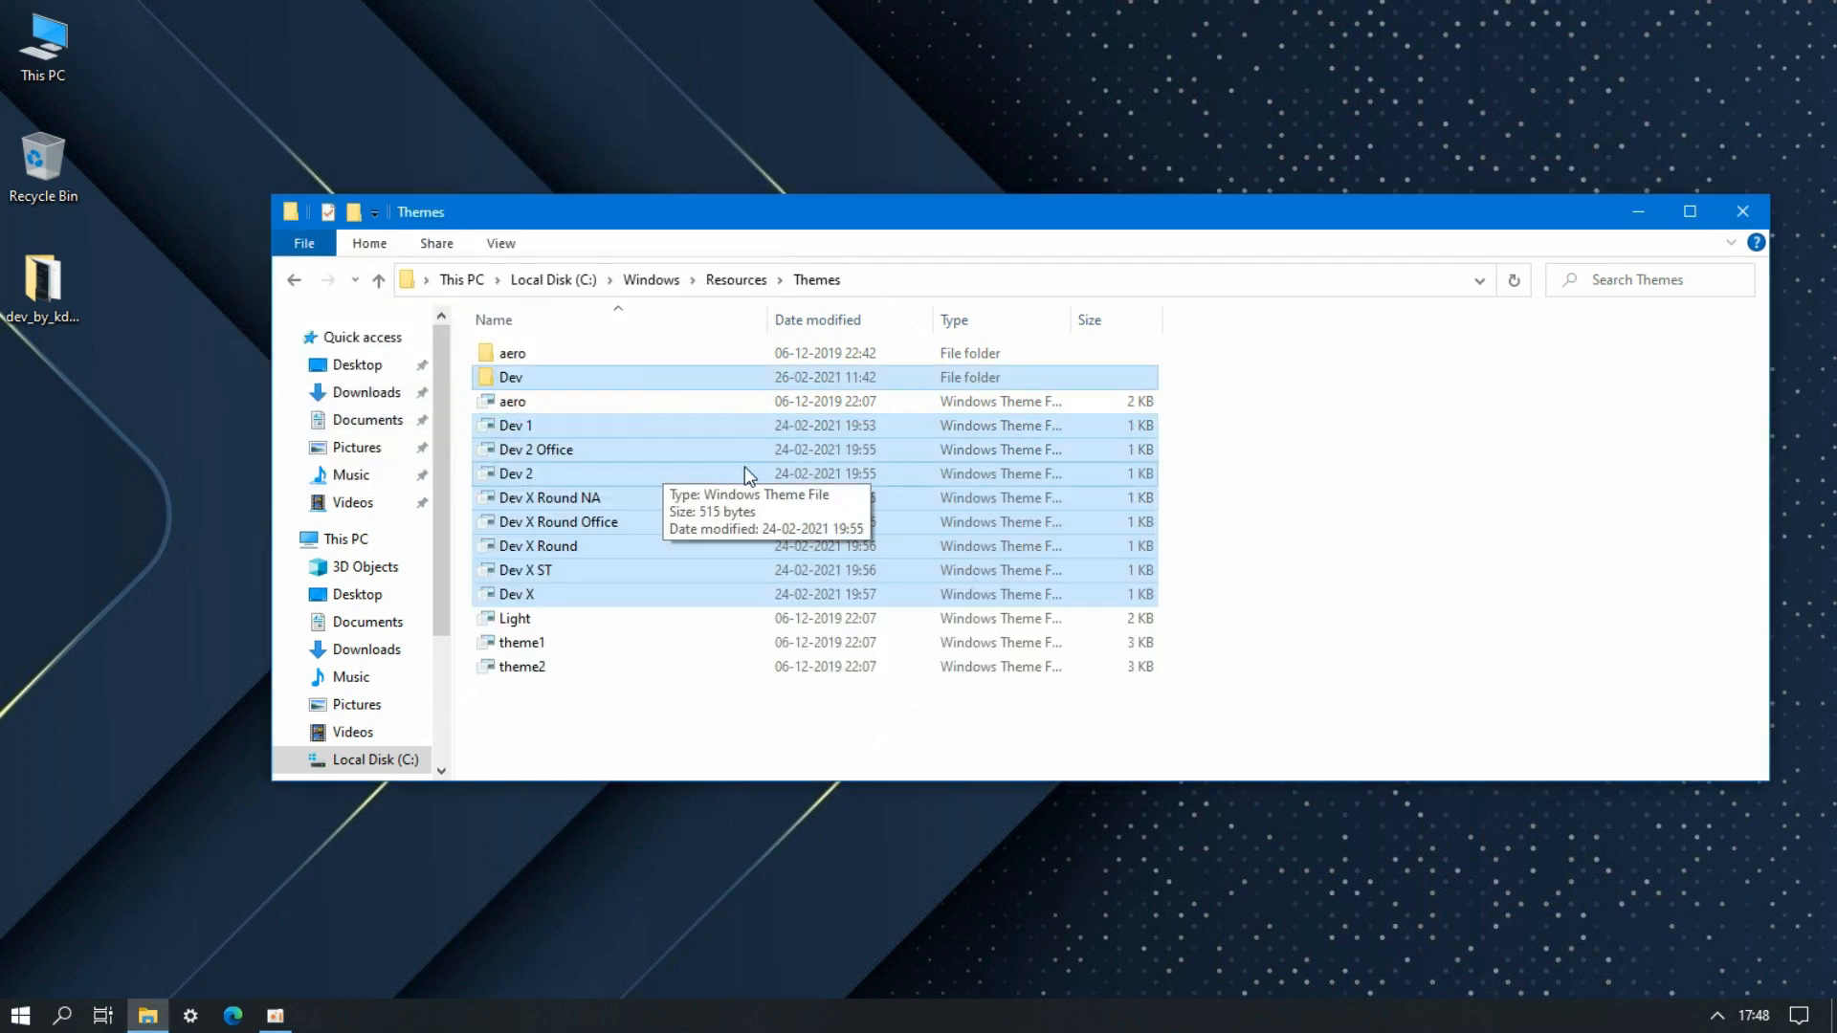
{"action": "left_click", "coordinate": [1742, 212]}
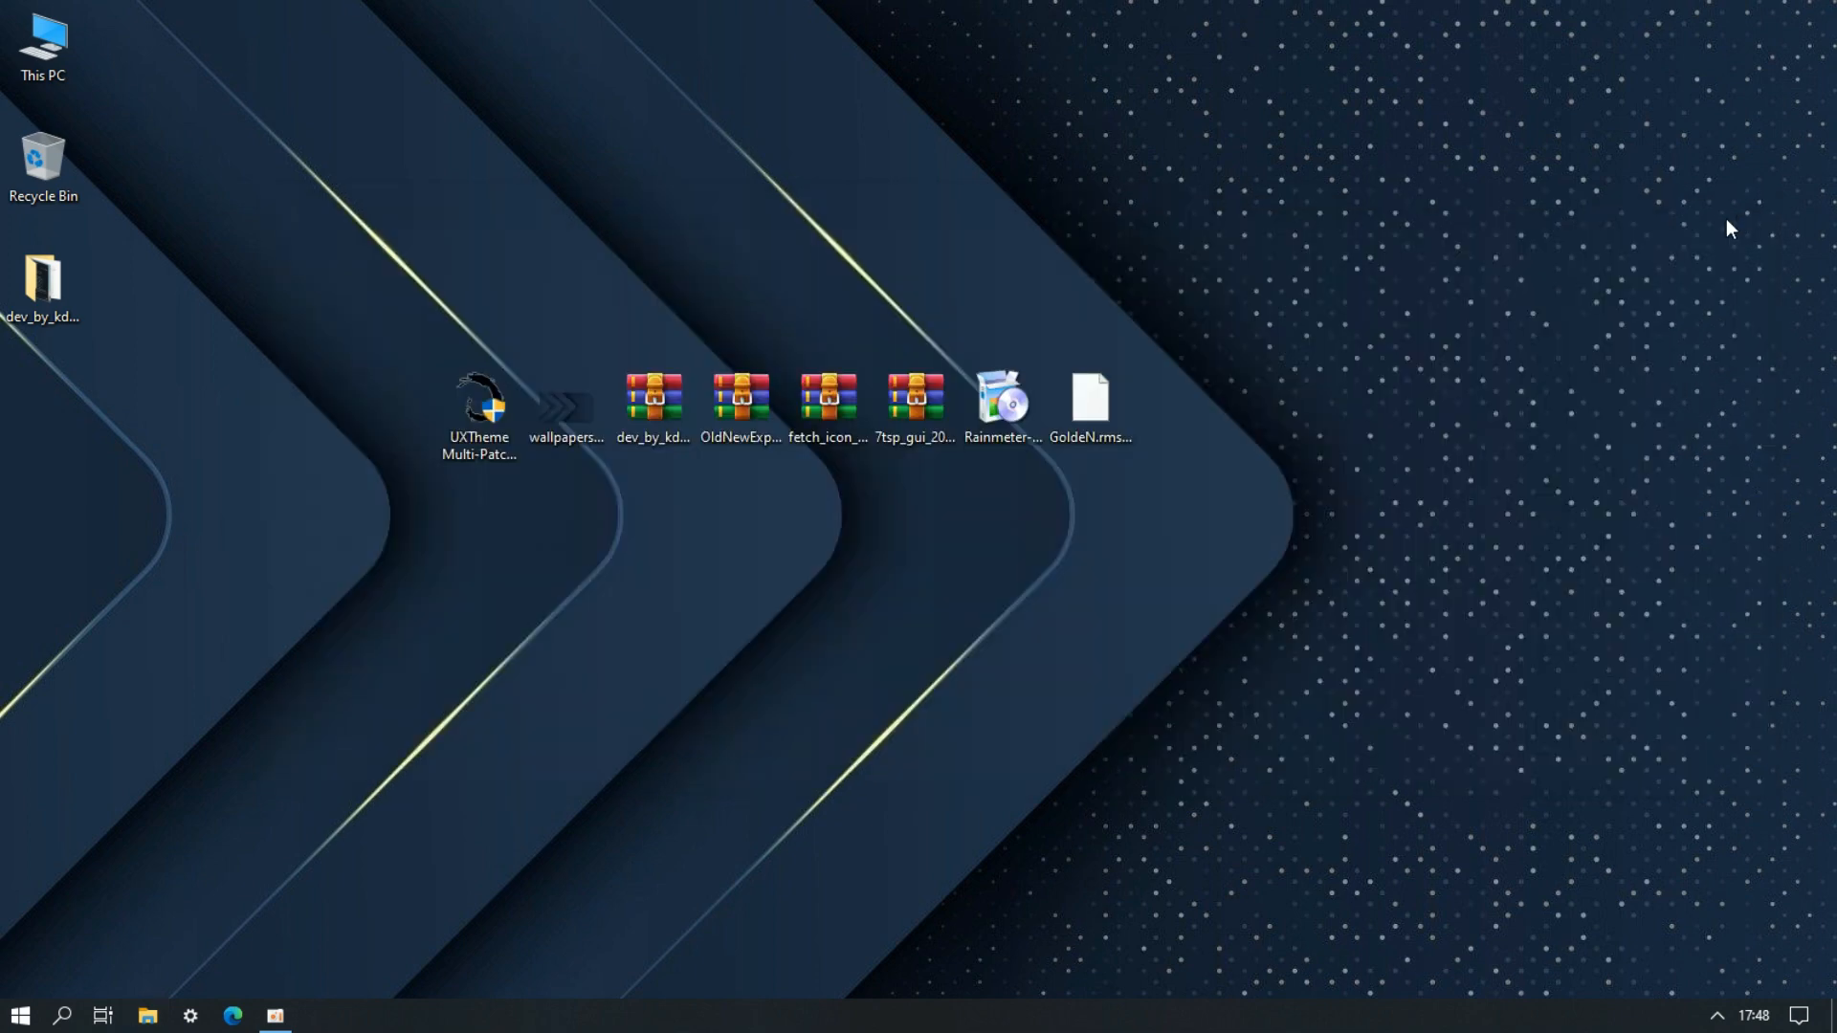
- Apply the Dev X Round theme in the Personalization settings and close the Settings window
{"action": "right_click", "coordinate": [1495, 303]}
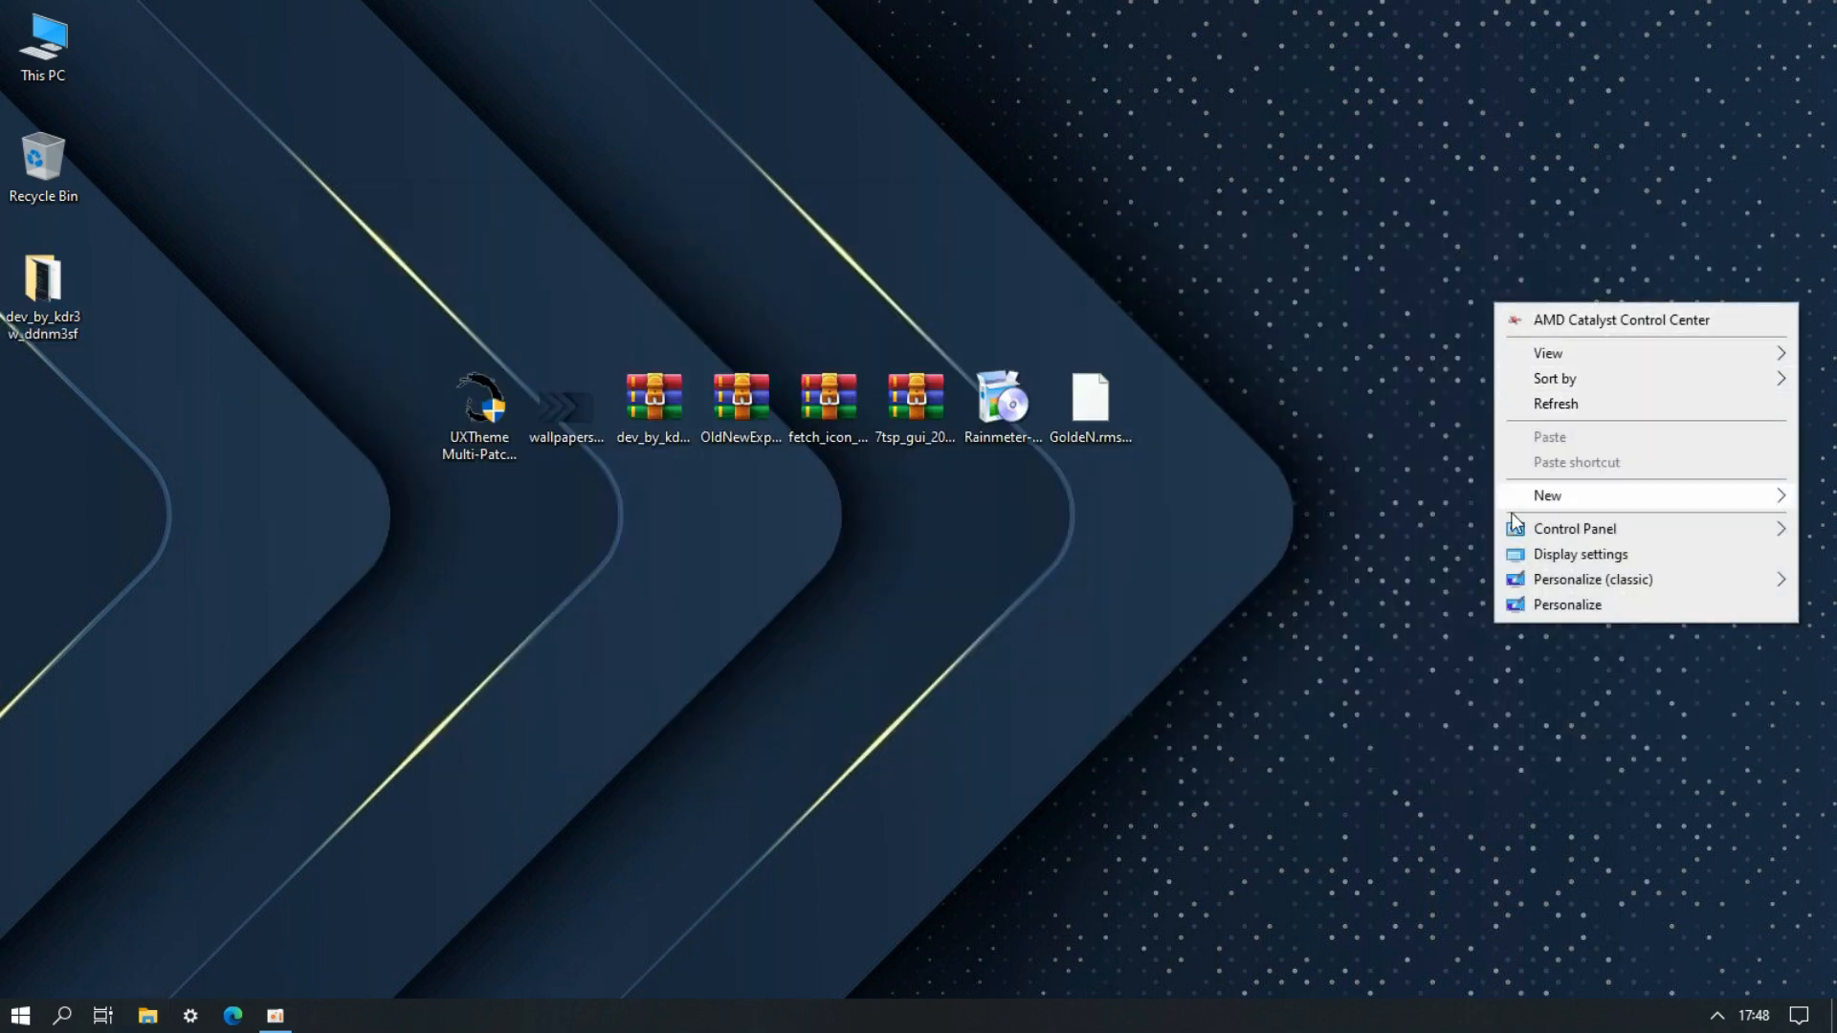
{"action": "left_click", "coordinate": [1564, 606]}
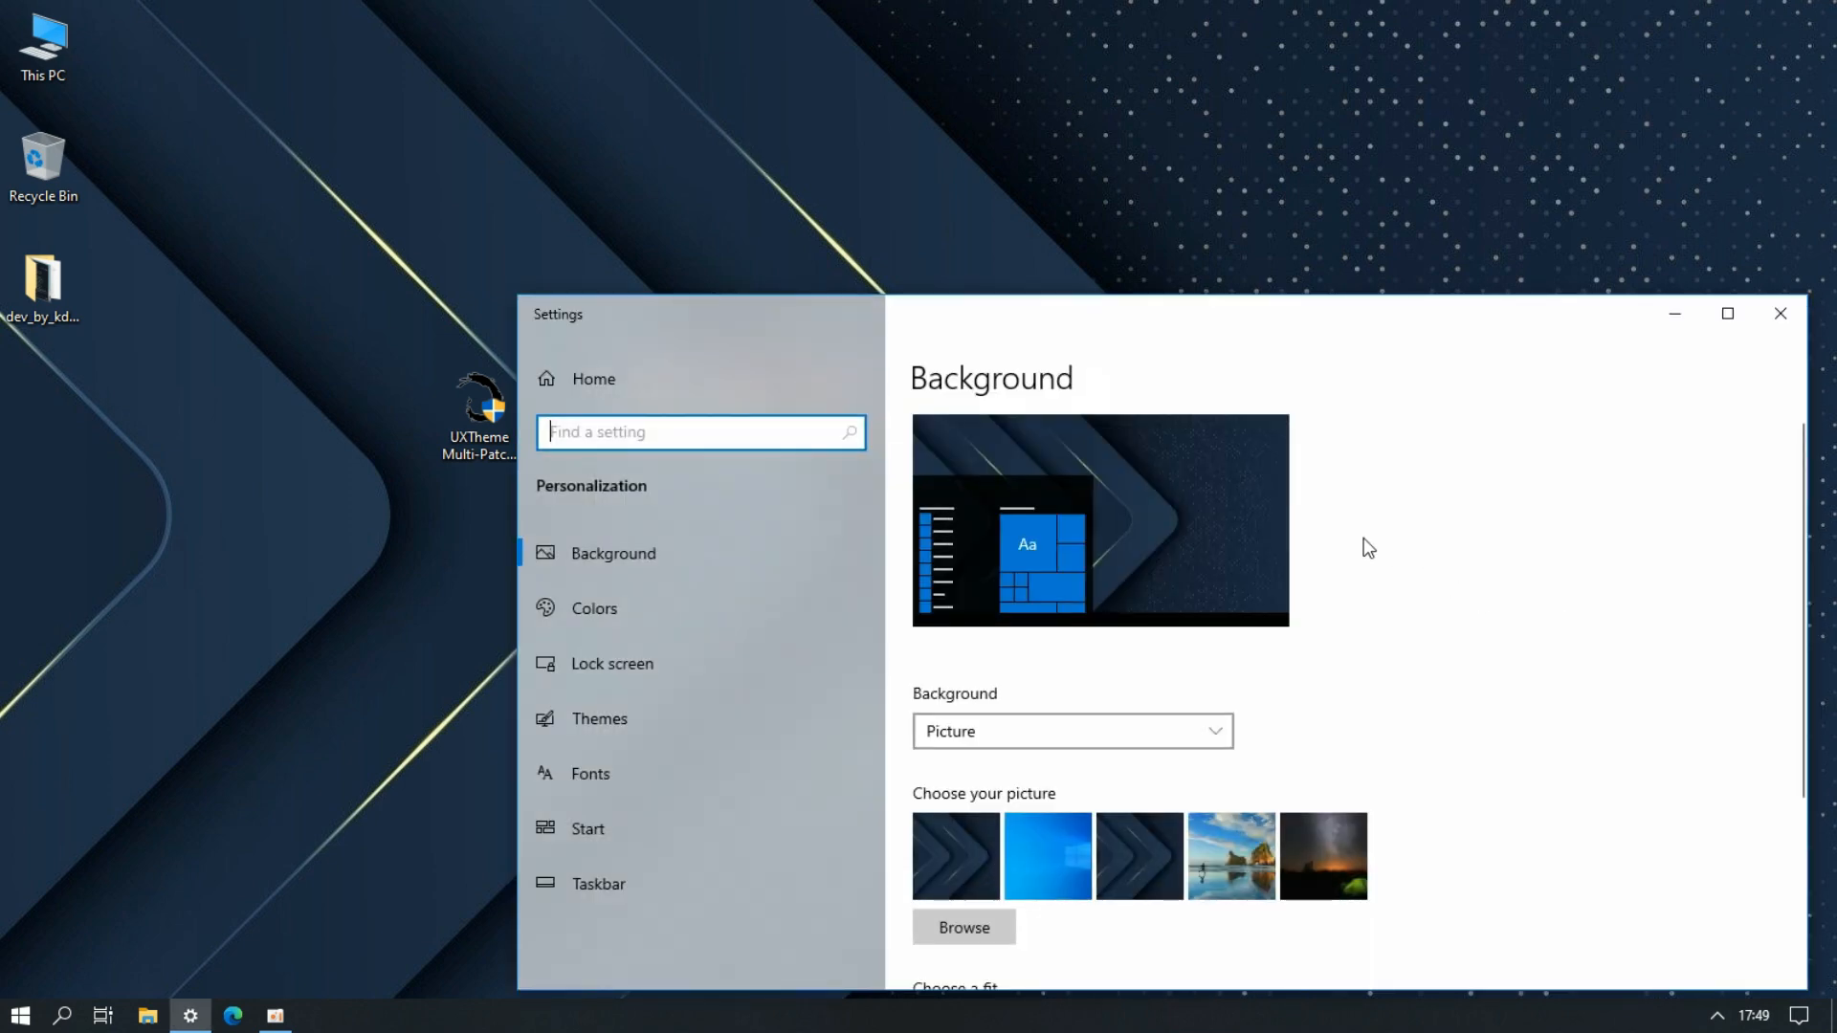
{"action": "left_click_drag", "start_coordinate": [1152, 326], "coordinate": [913, 213]}
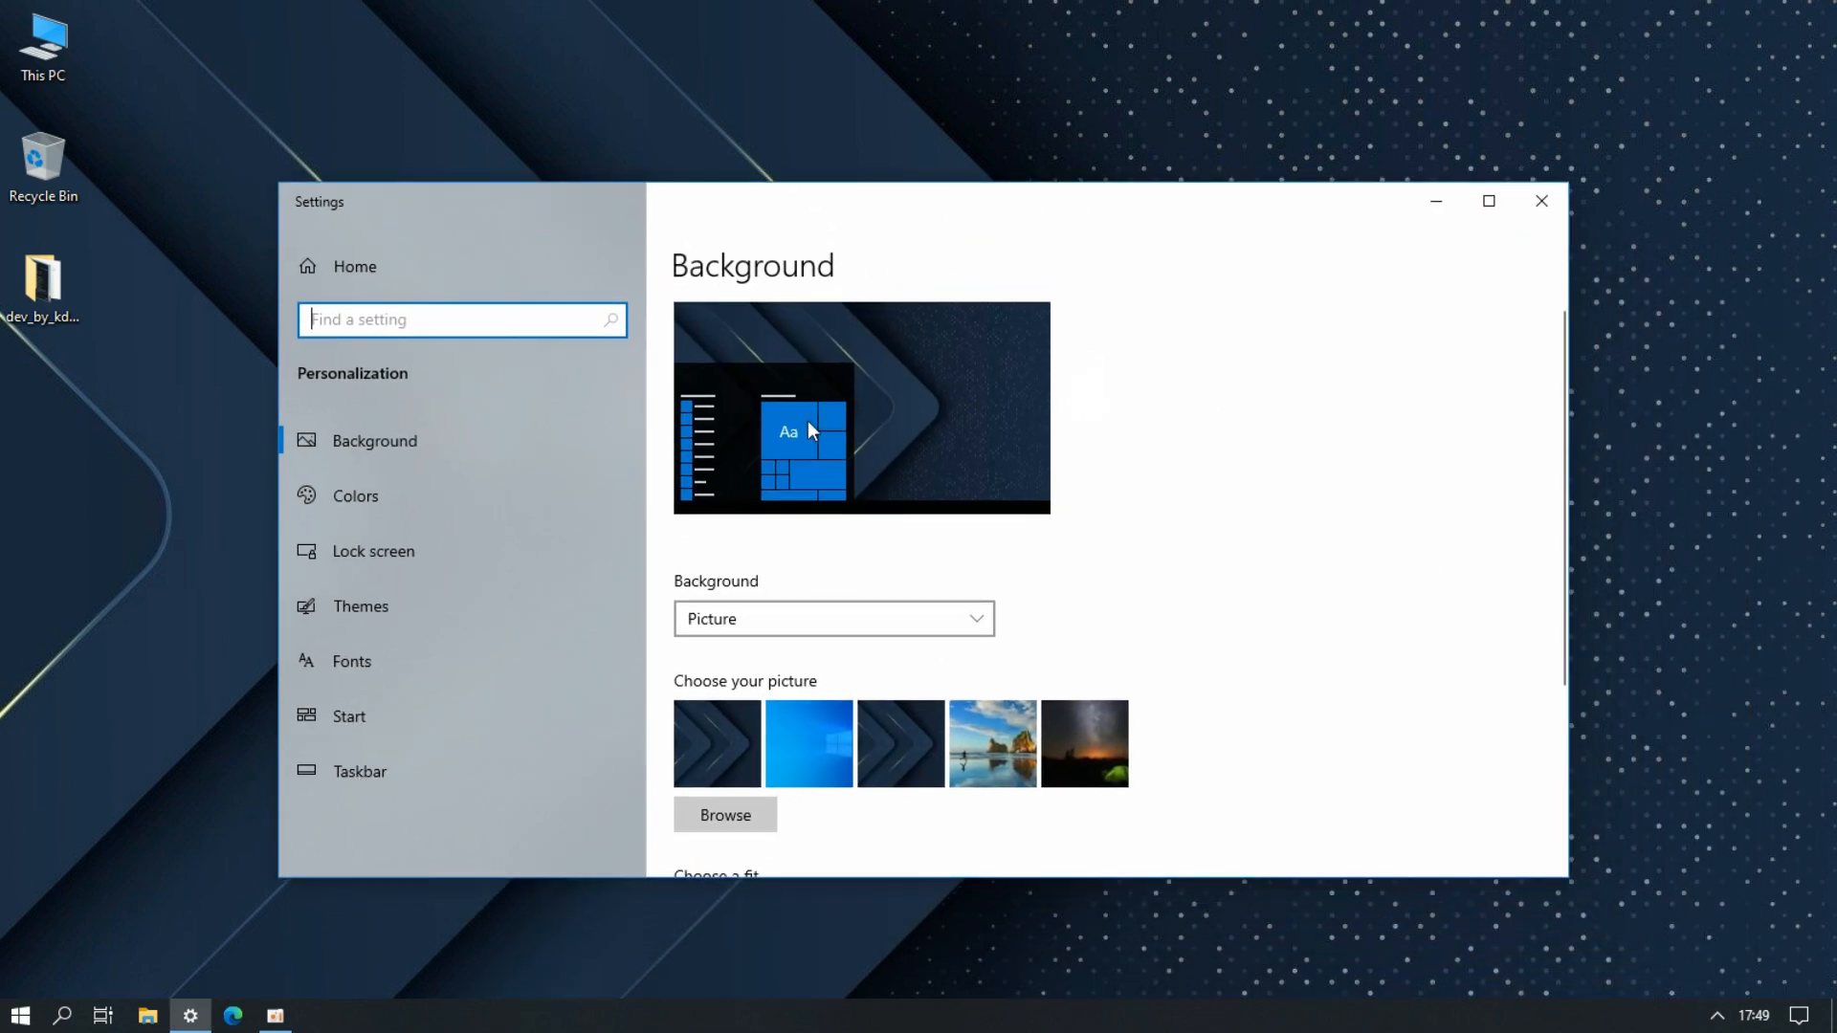
{"action": "left_click", "coordinate": [562, 605]}
{"action": "scroll", "coordinate": [709, 605], "scroll_direction": "down", "scroll_amount": 8}
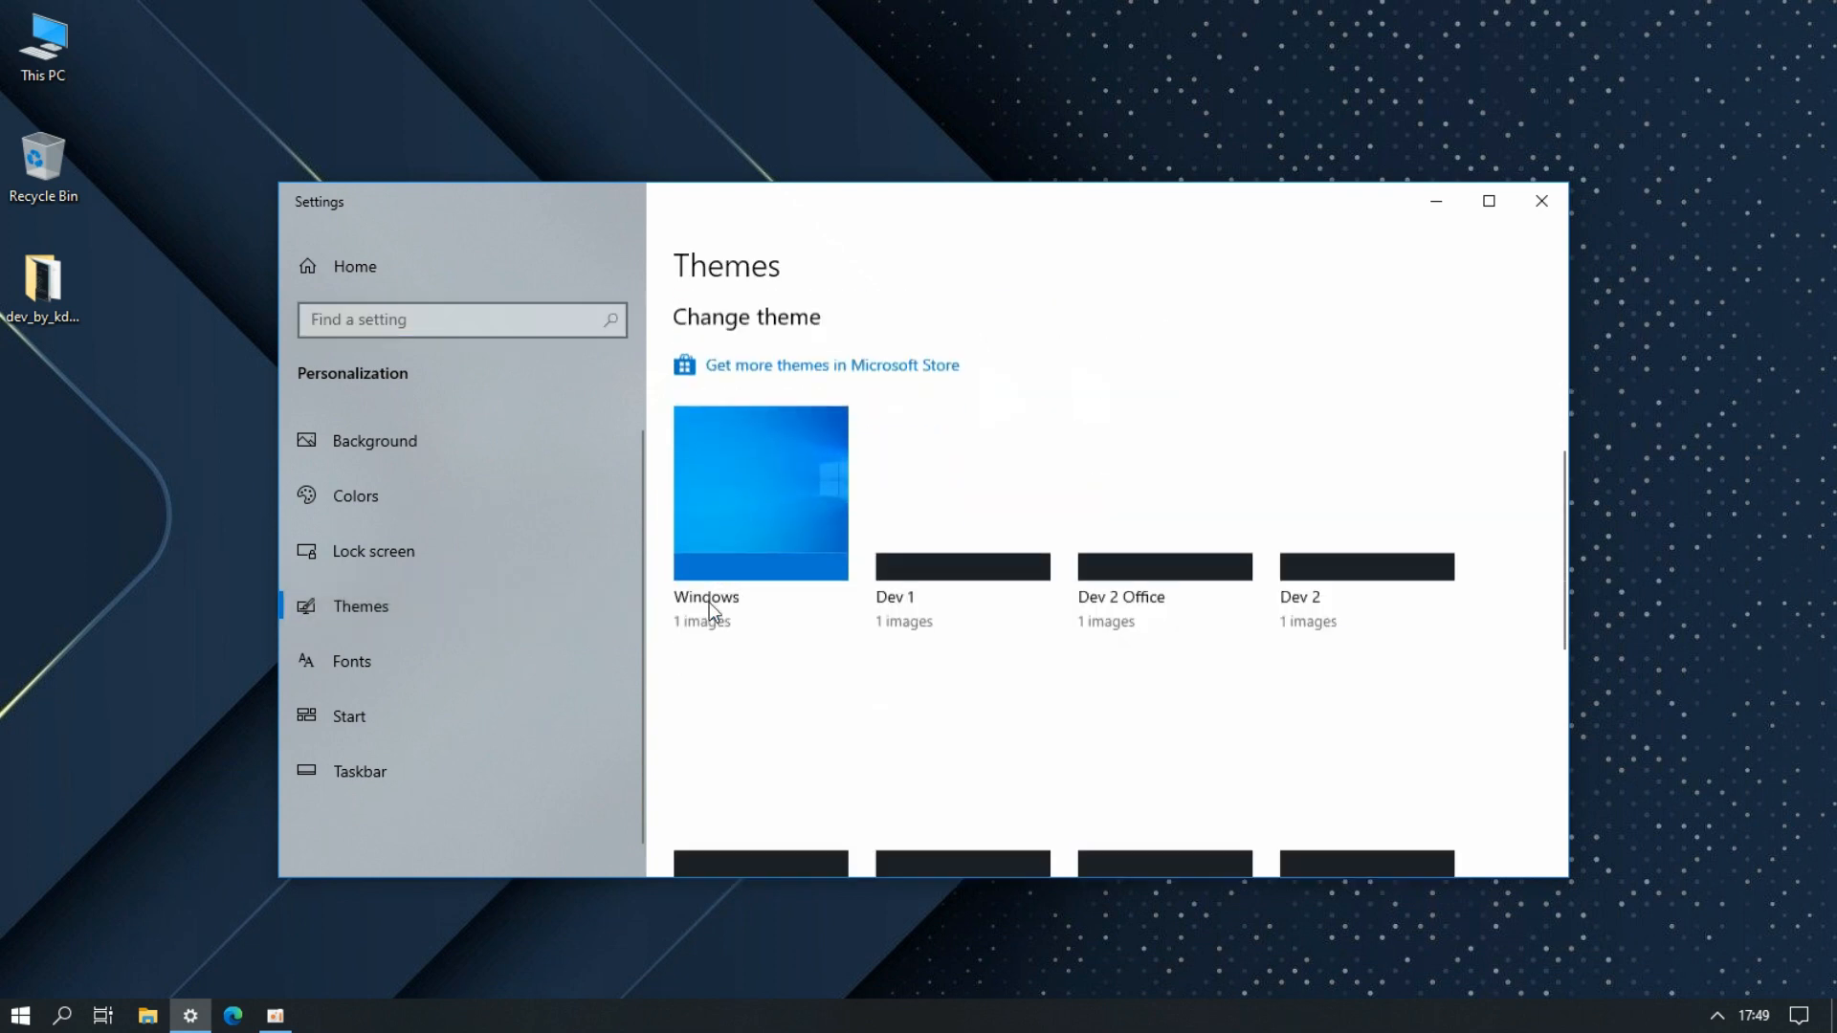
{"action": "scroll", "coordinate": [710, 606], "scroll_direction": "down", "scroll_amount": 2}
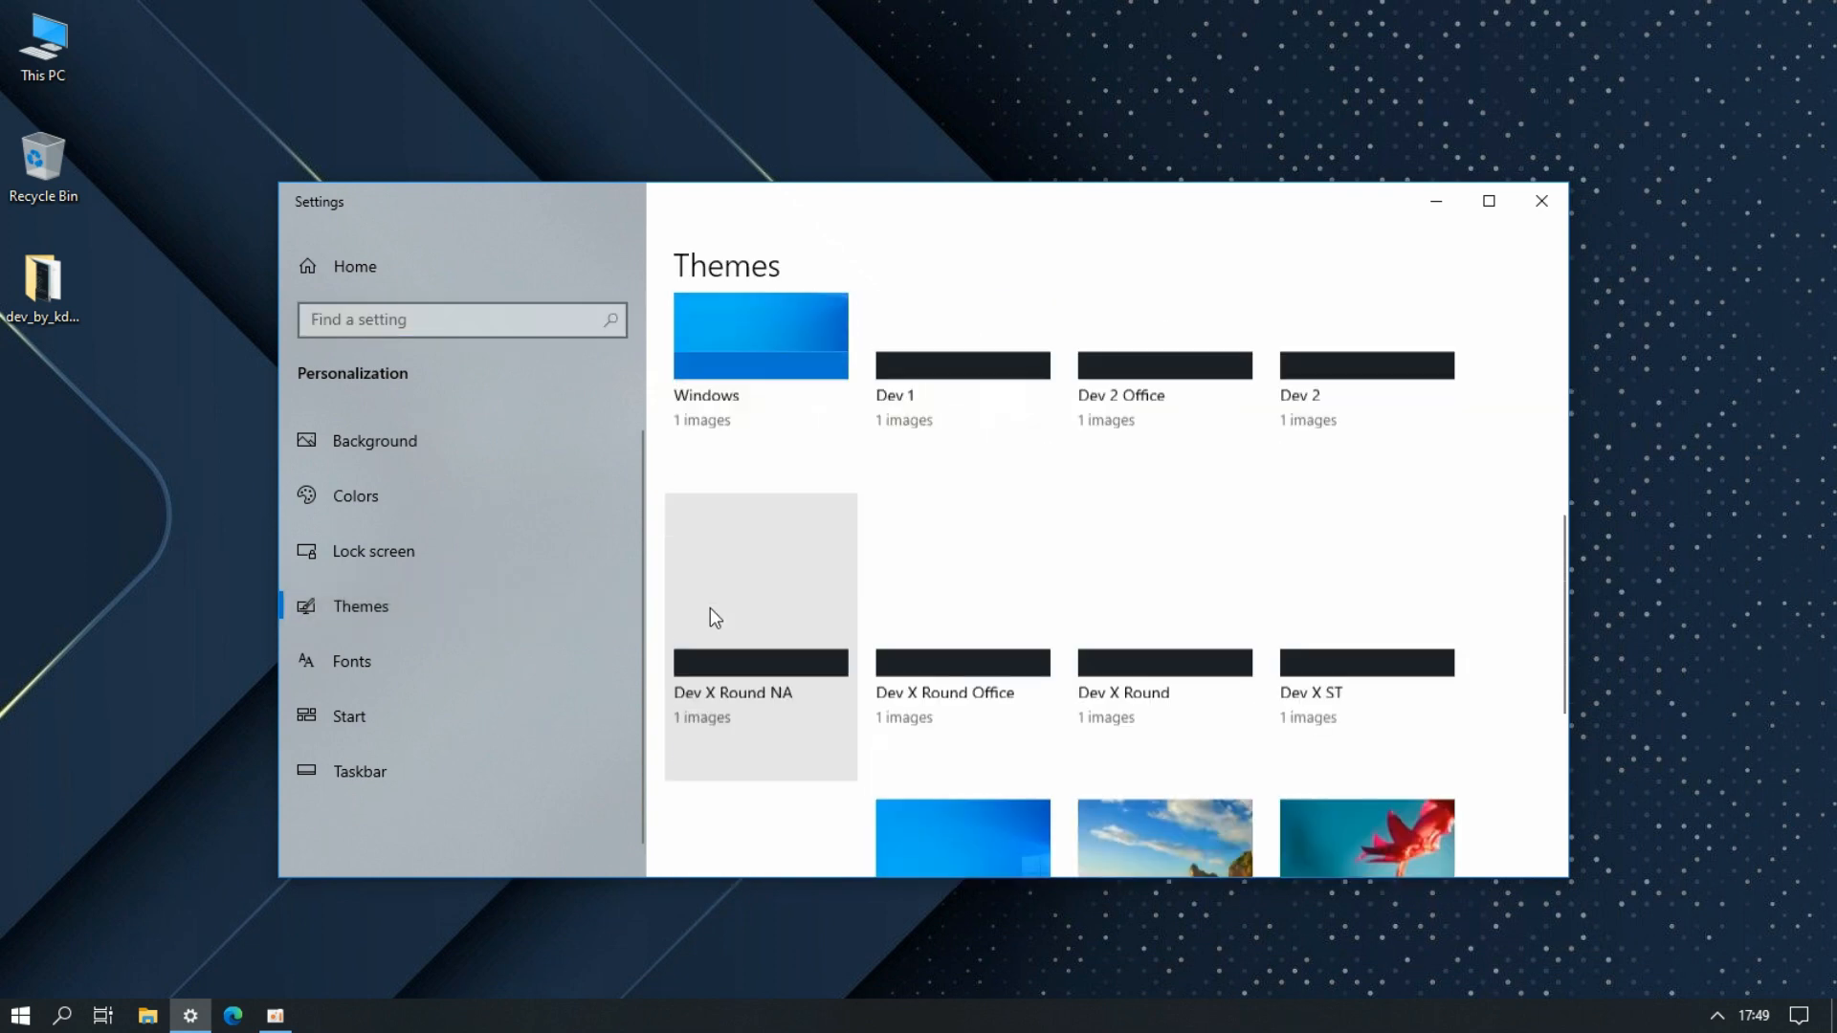
{"action": "left_click", "coordinate": [1123, 664]}
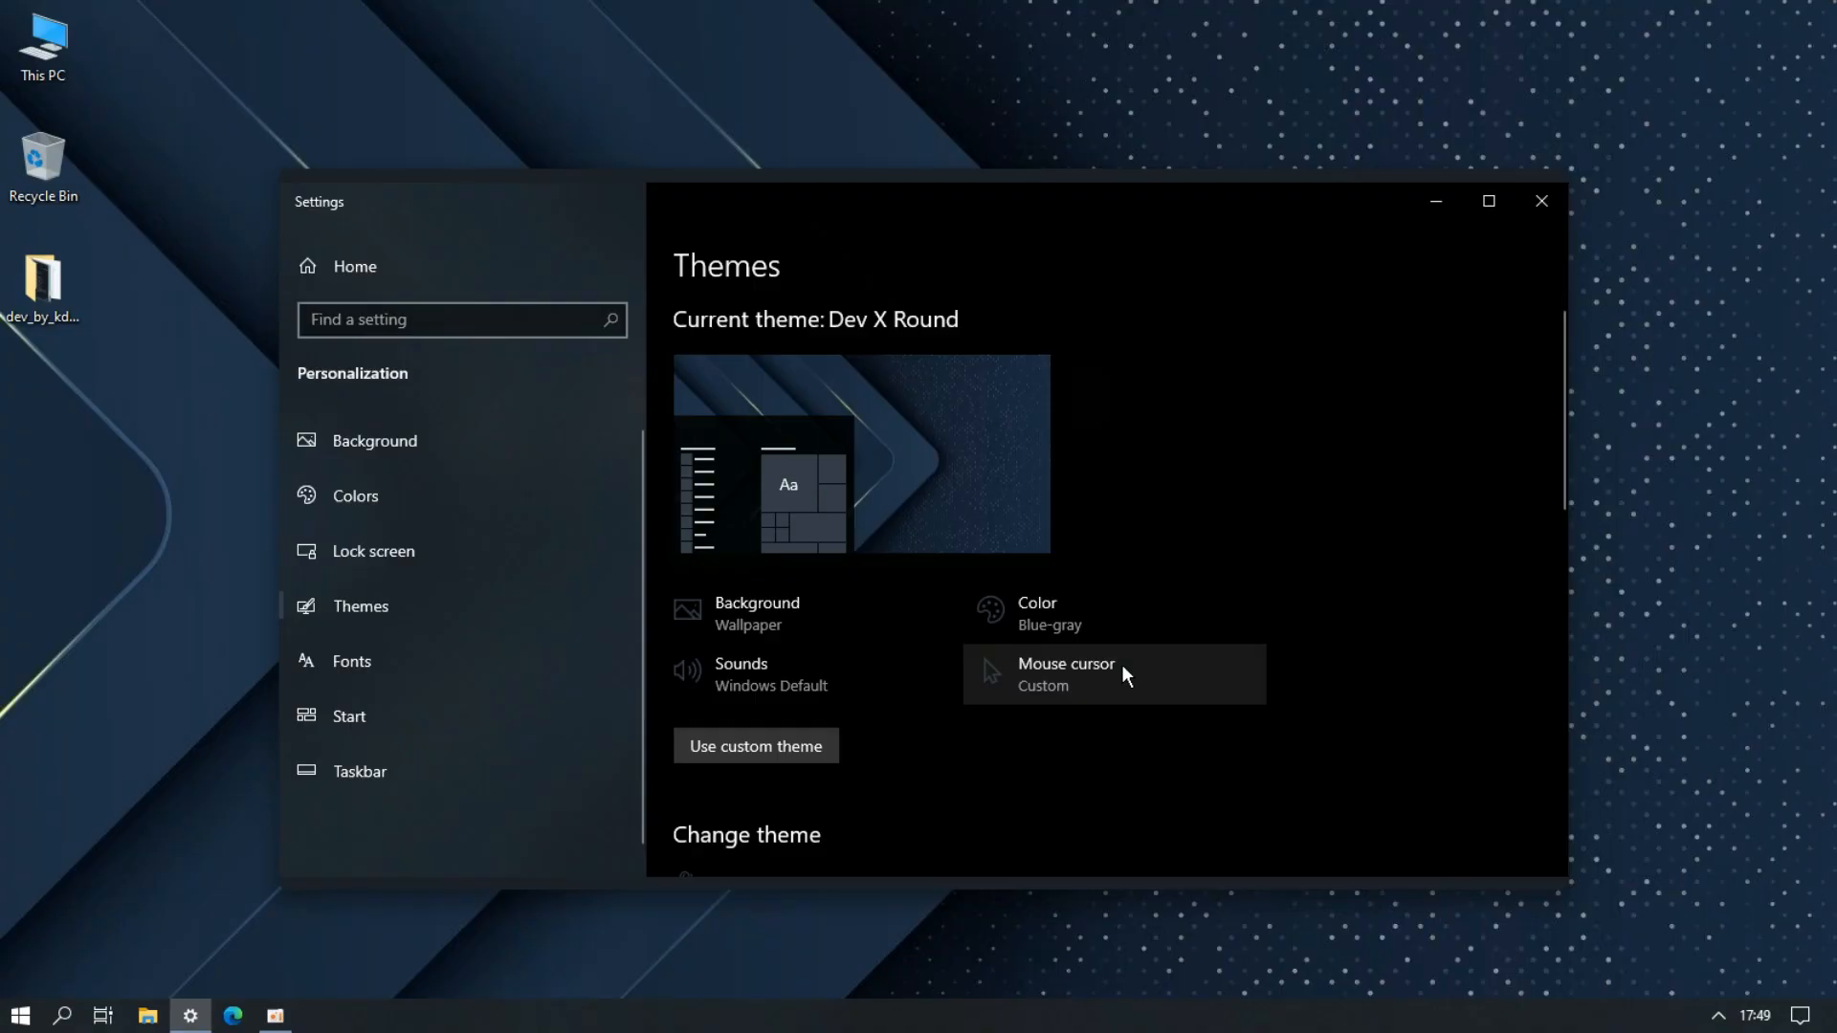
{"action": "left_click", "coordinate": [1537, 196]}
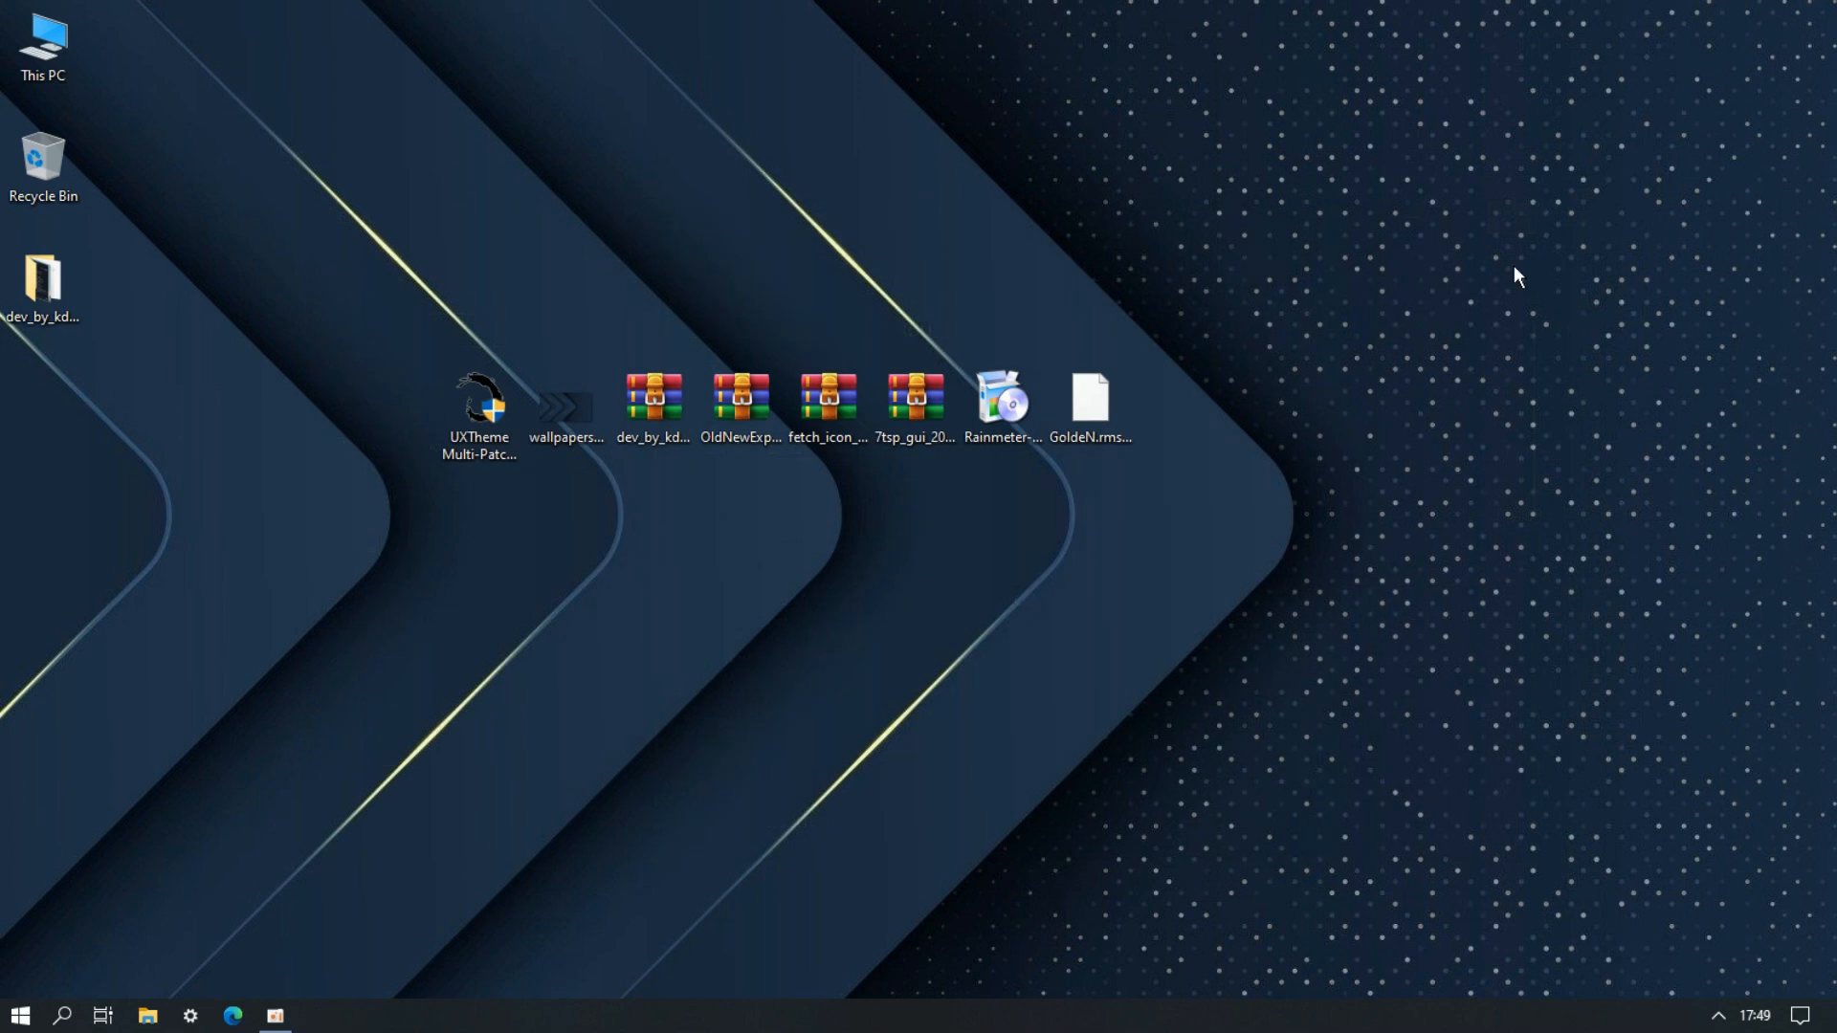
- Extract the OldNewExplorer archive into its own OldNewExplorer folder on the desktop
{"action": "right_click", "coordinate": [769, 411]}
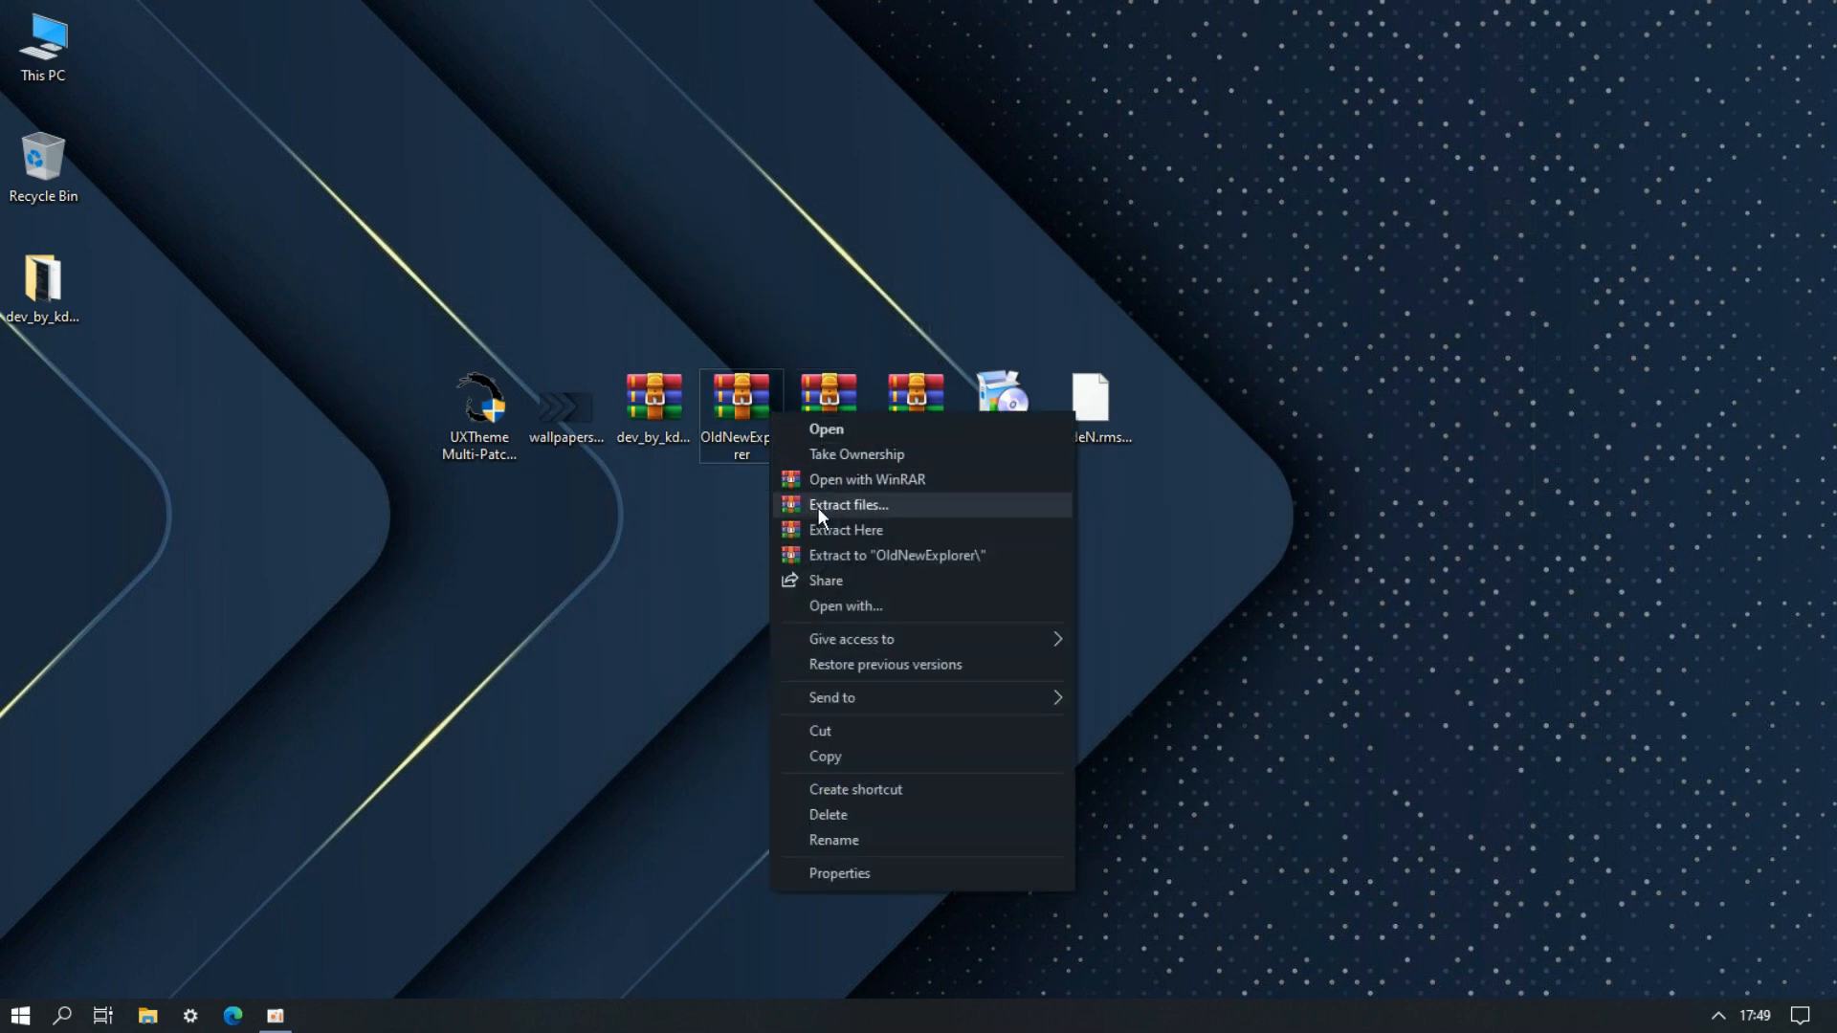
{"action": "left_click", "coordinate": [816, 506]}
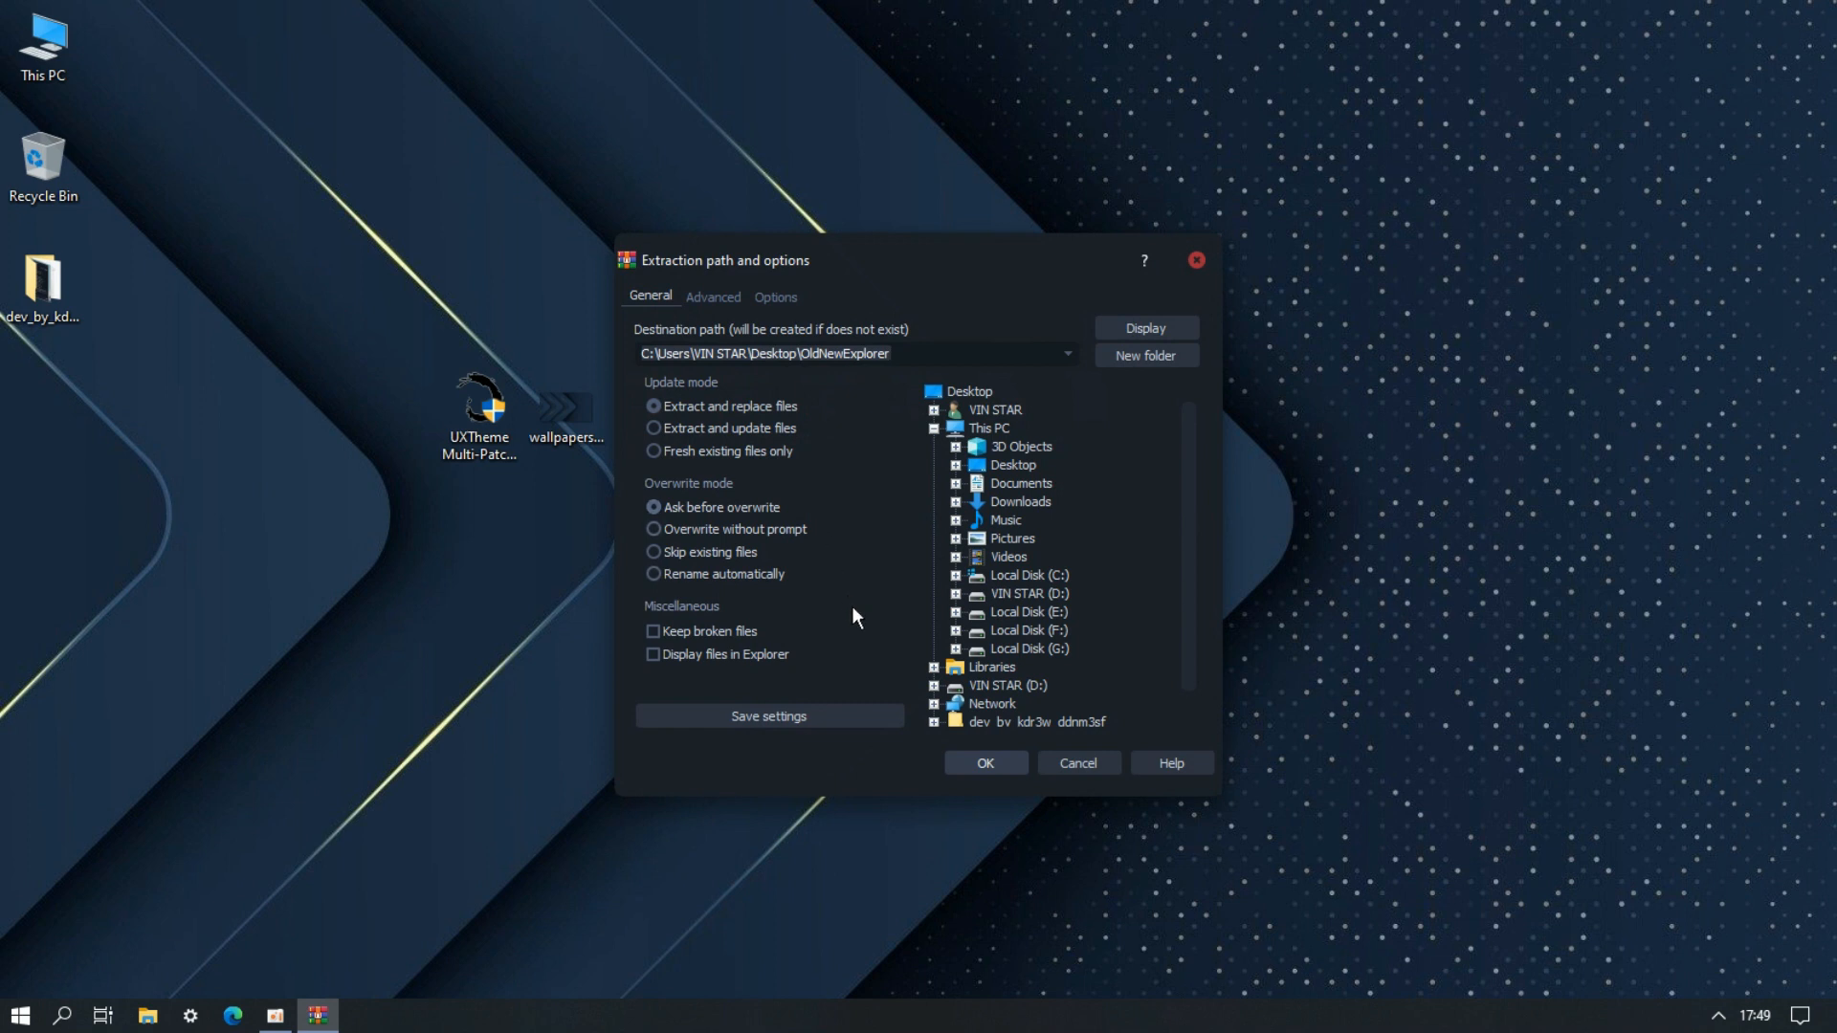
{"action": "left_click", "coordinate": [955, 756]}
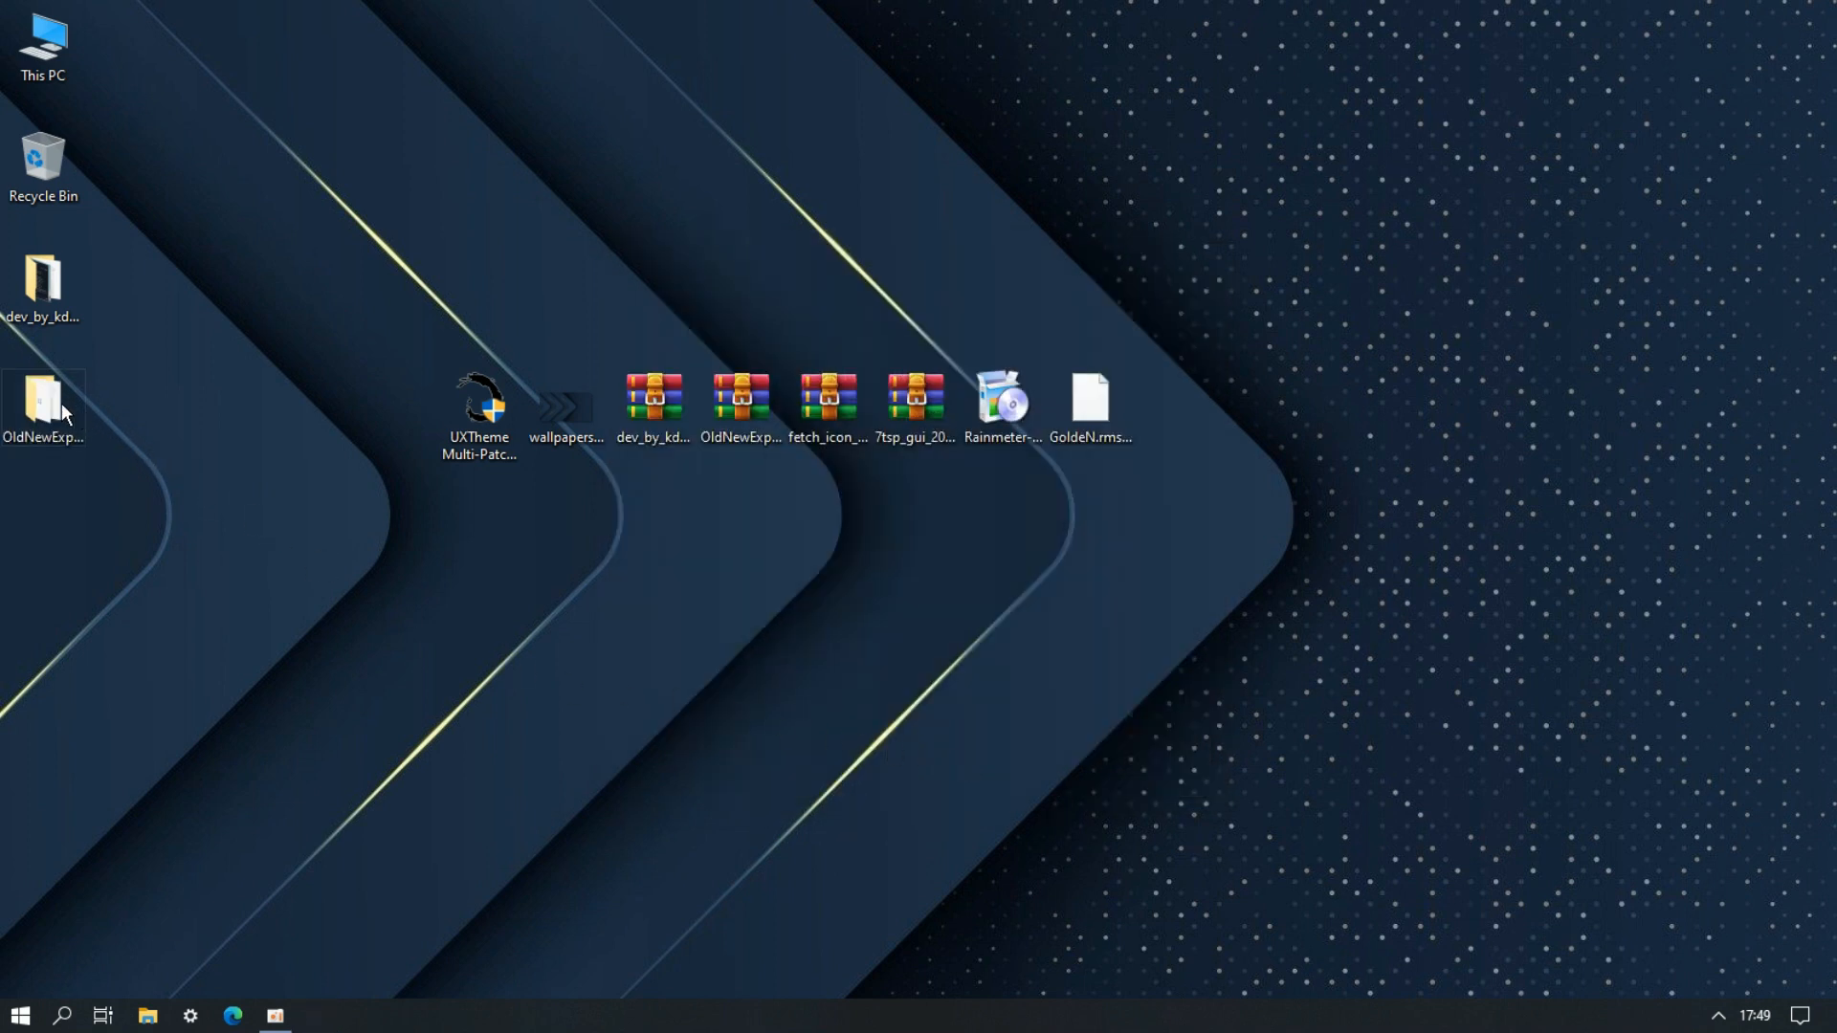
- Install the OldNewExplorer shell extension with classical drive grouping, libraries, and the command bar with caption text, caption icon and Up button hidden
{"action": "double_click", "coordinate": [61, 403]}
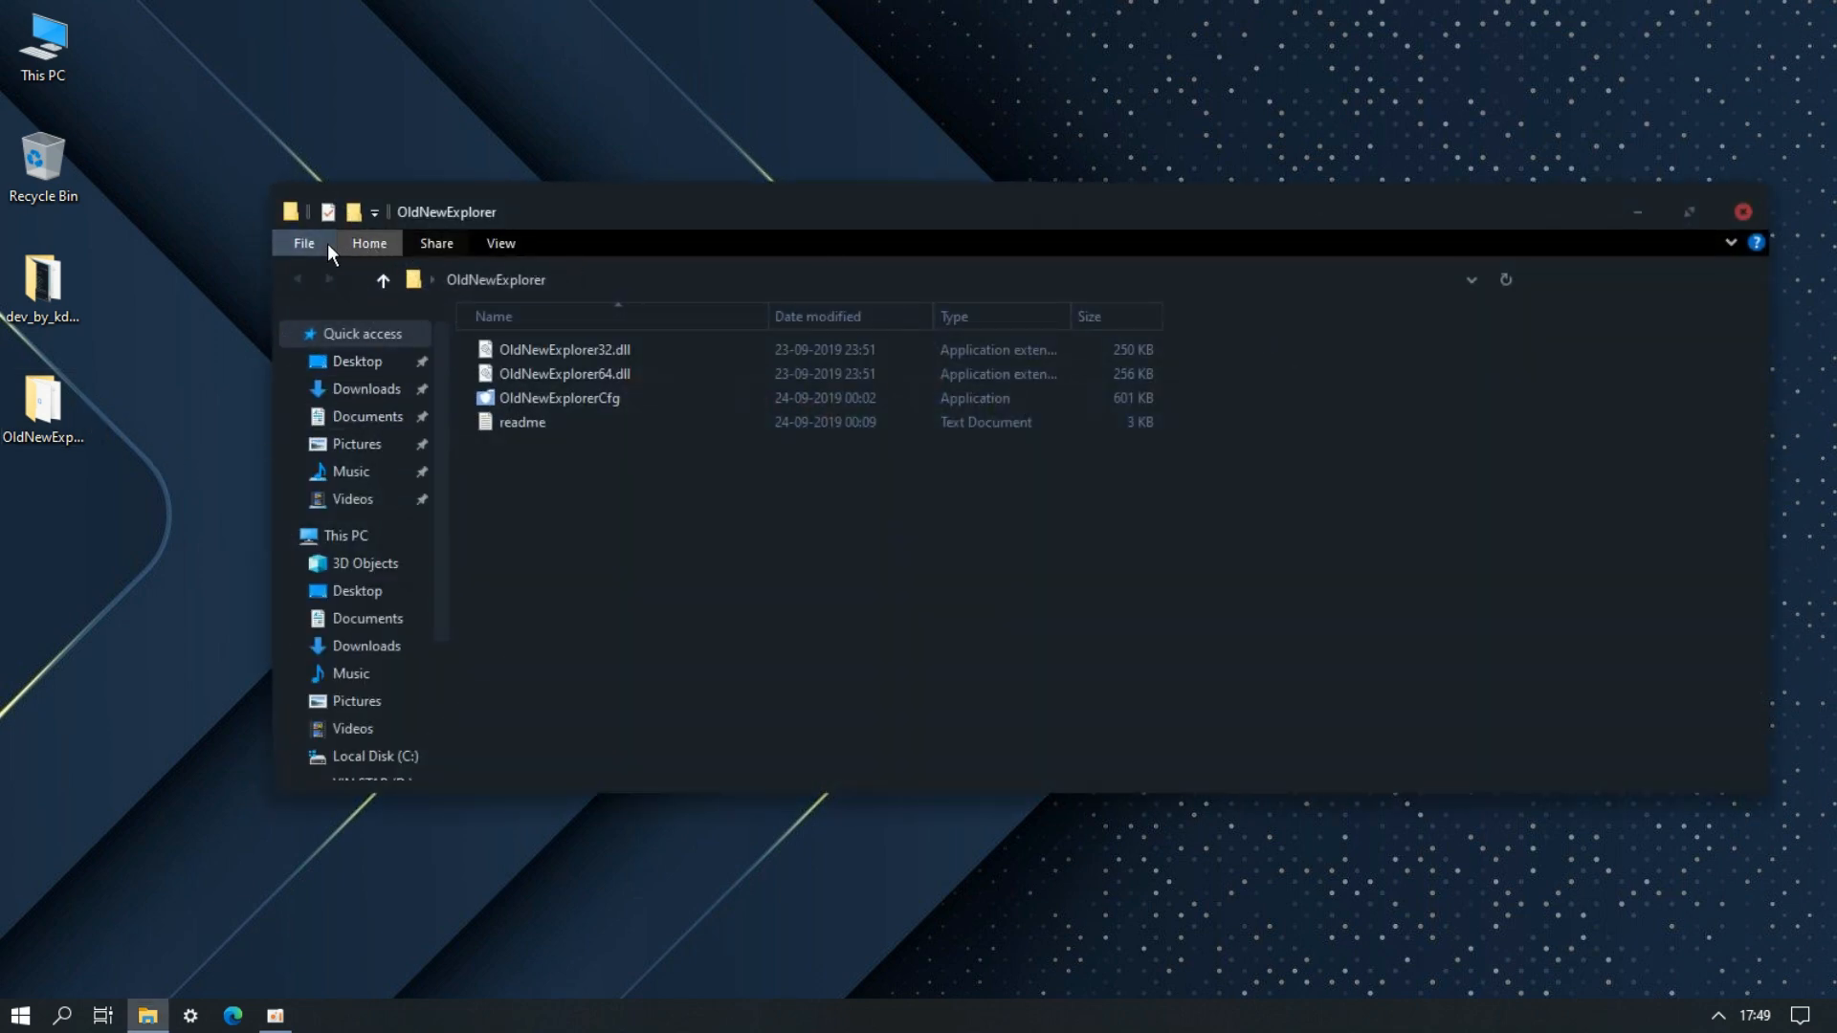
{"action": "double_click", "coordinate": [512, 403]}
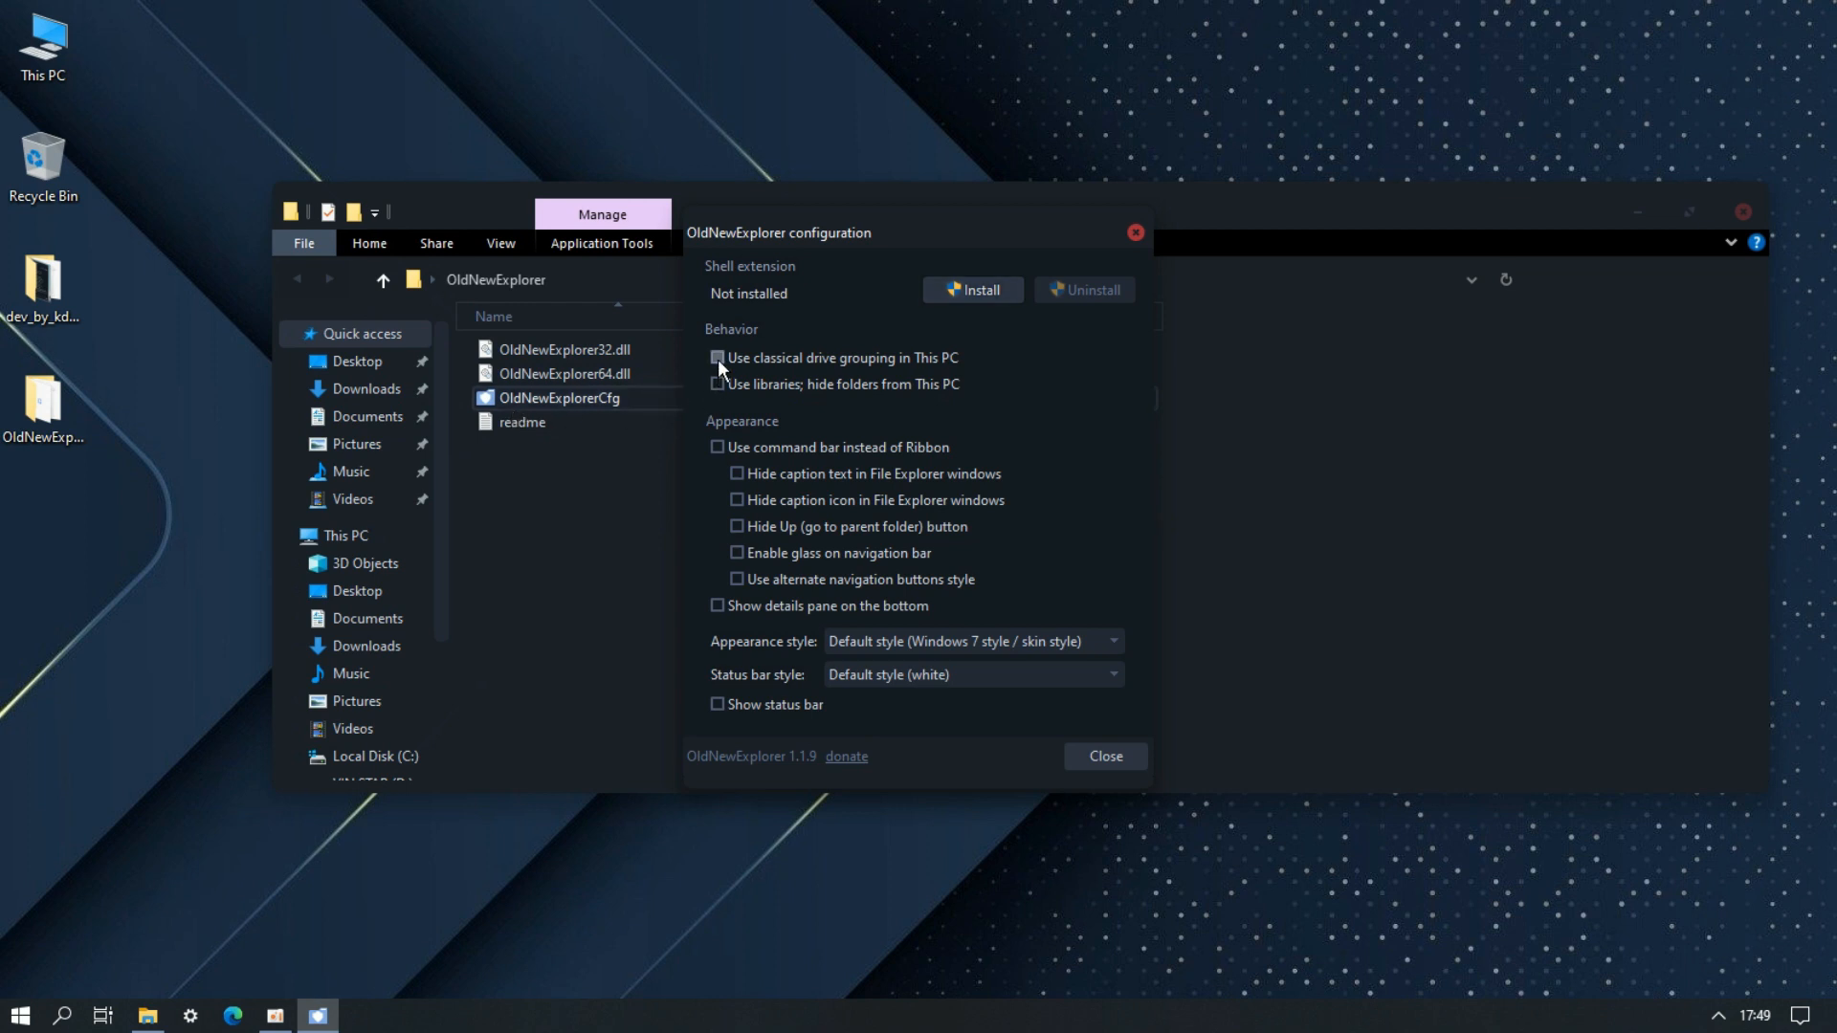
{"action": "left_click", "coordinate": [717, 447]}
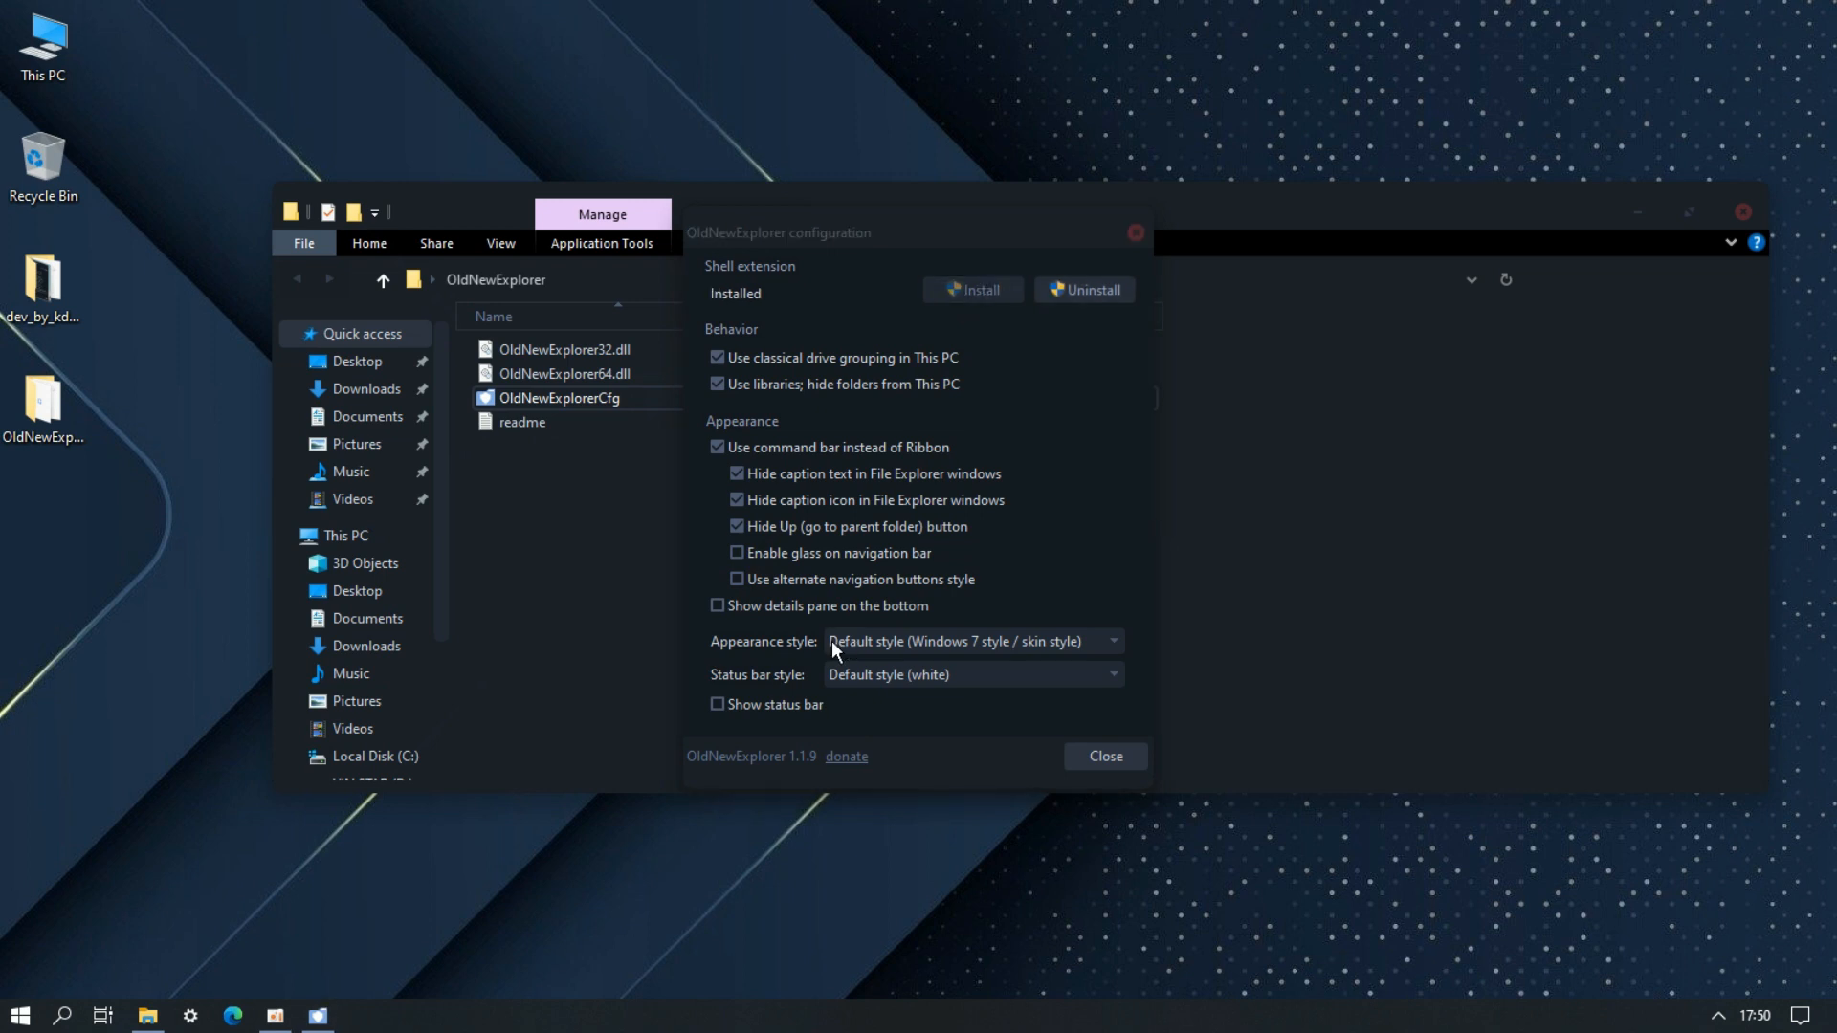
{"action": "left_click", "coordinate": [1114, 760]}
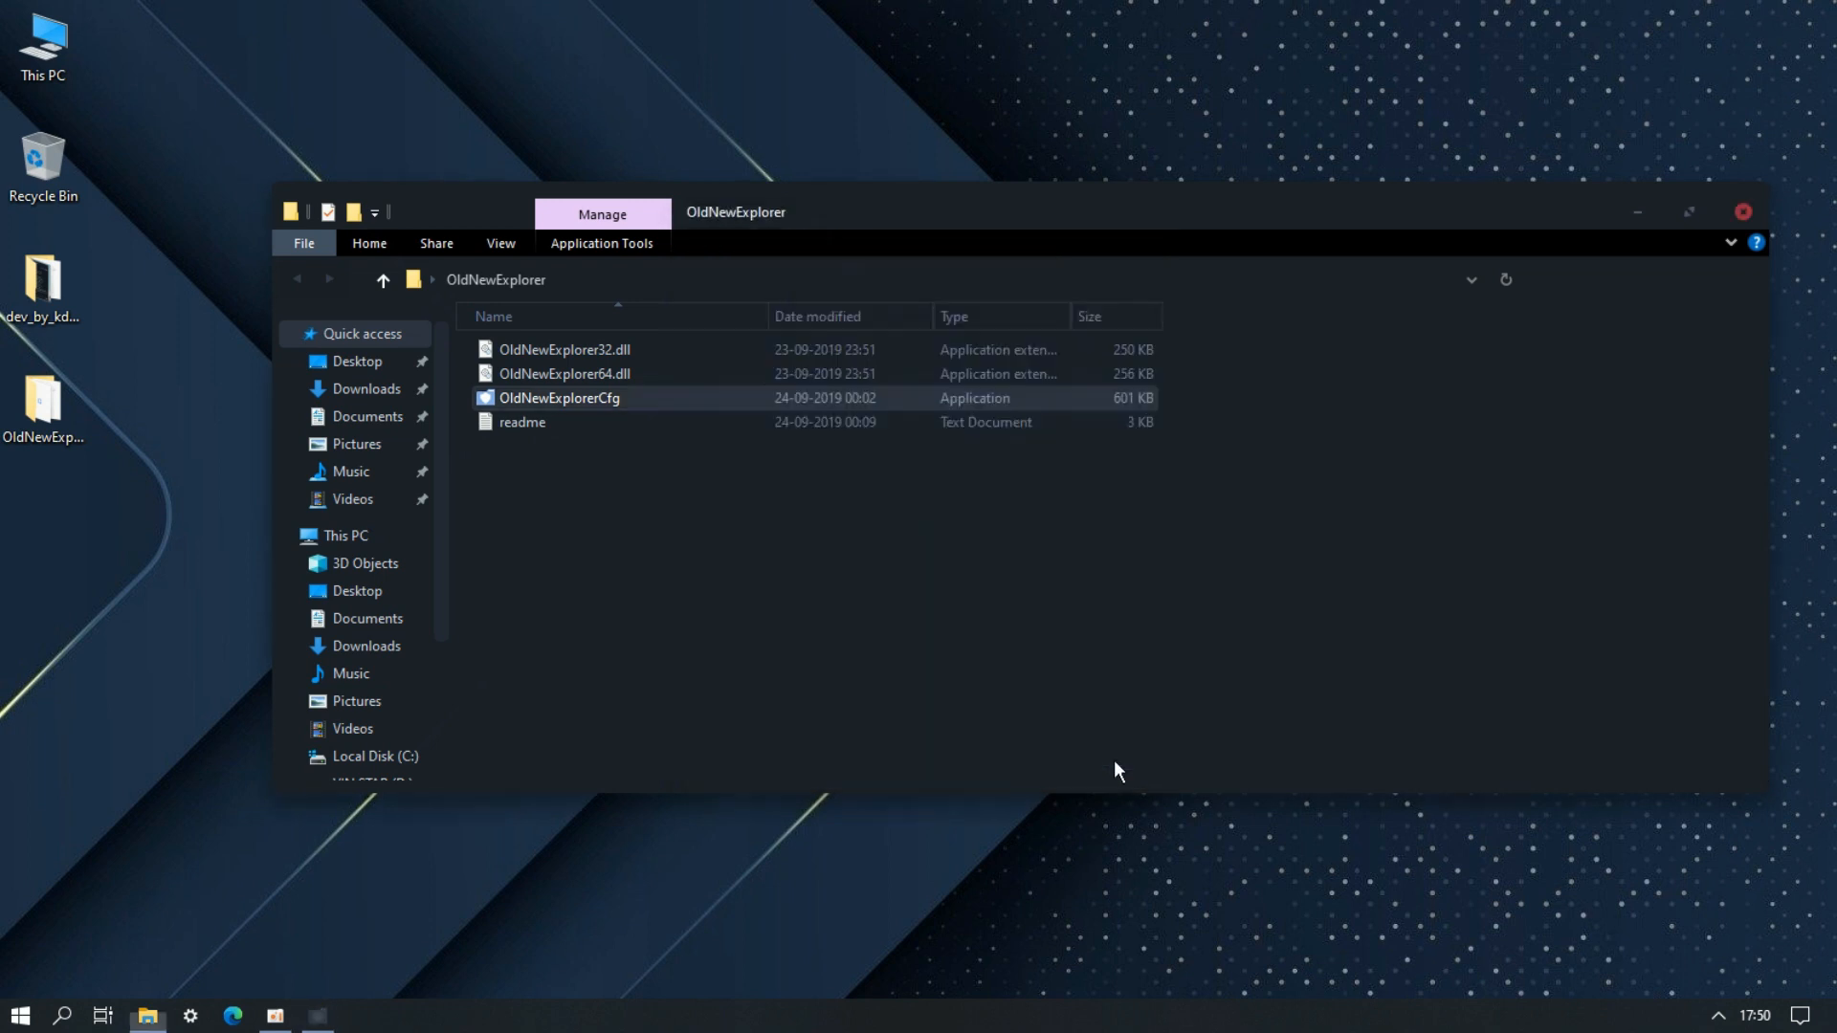
{"action": "left_click", "coordinate": [1739, 216]}
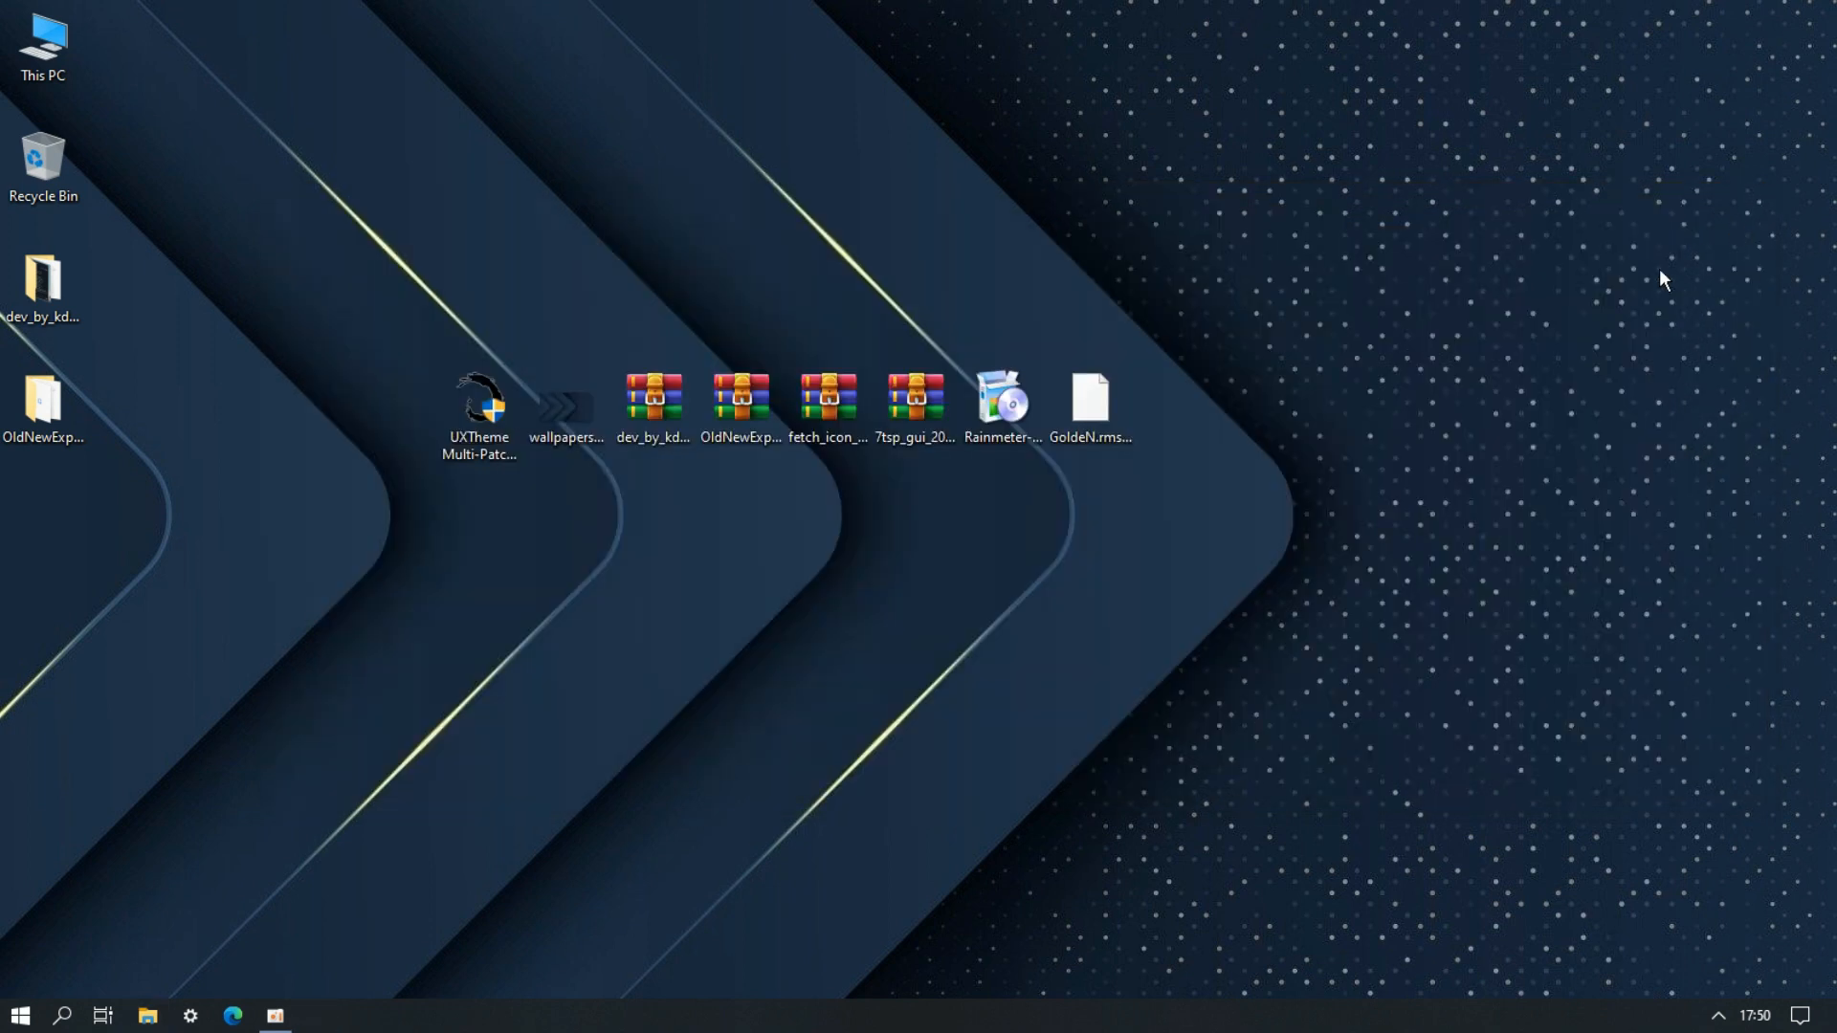
- Check the restyled File Explorer layout in the This PC window and close it
{"action": "double_click", "coordinate": [43, 80]}
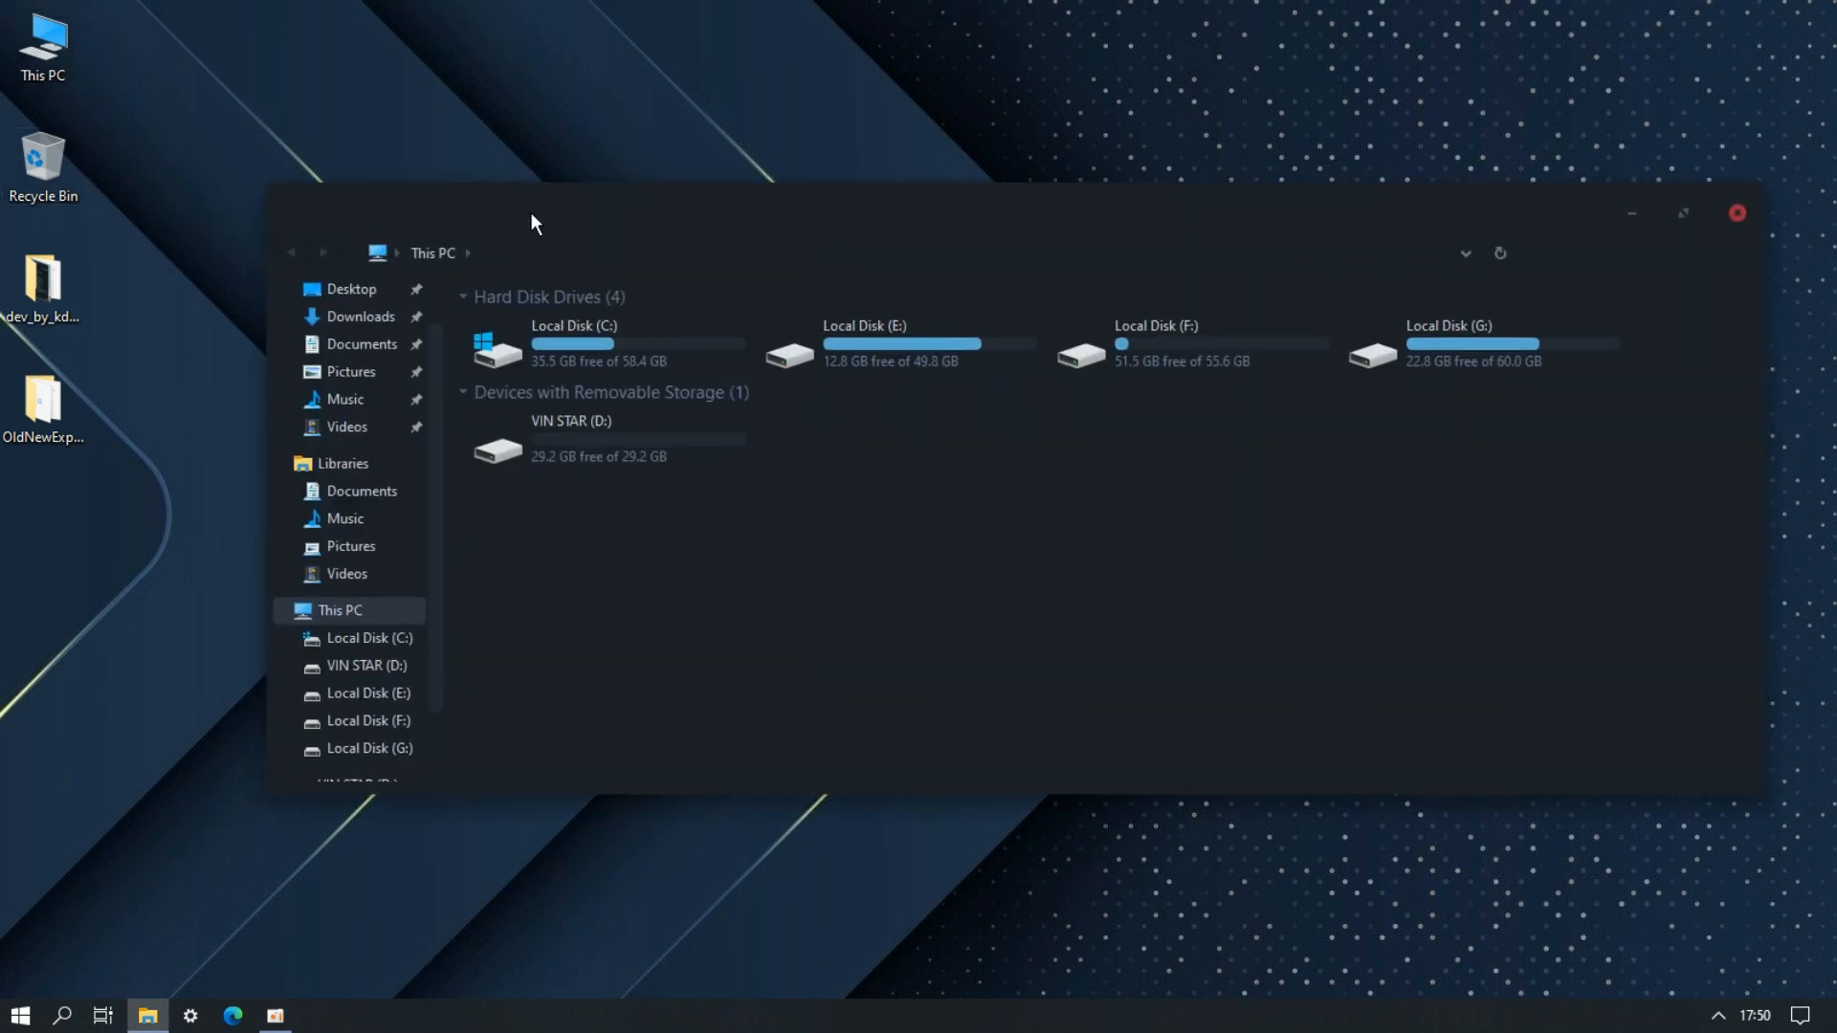
{"action": "left_click_drag", "start_coordinate": [481, 196], "coordinate": [468, 239]}
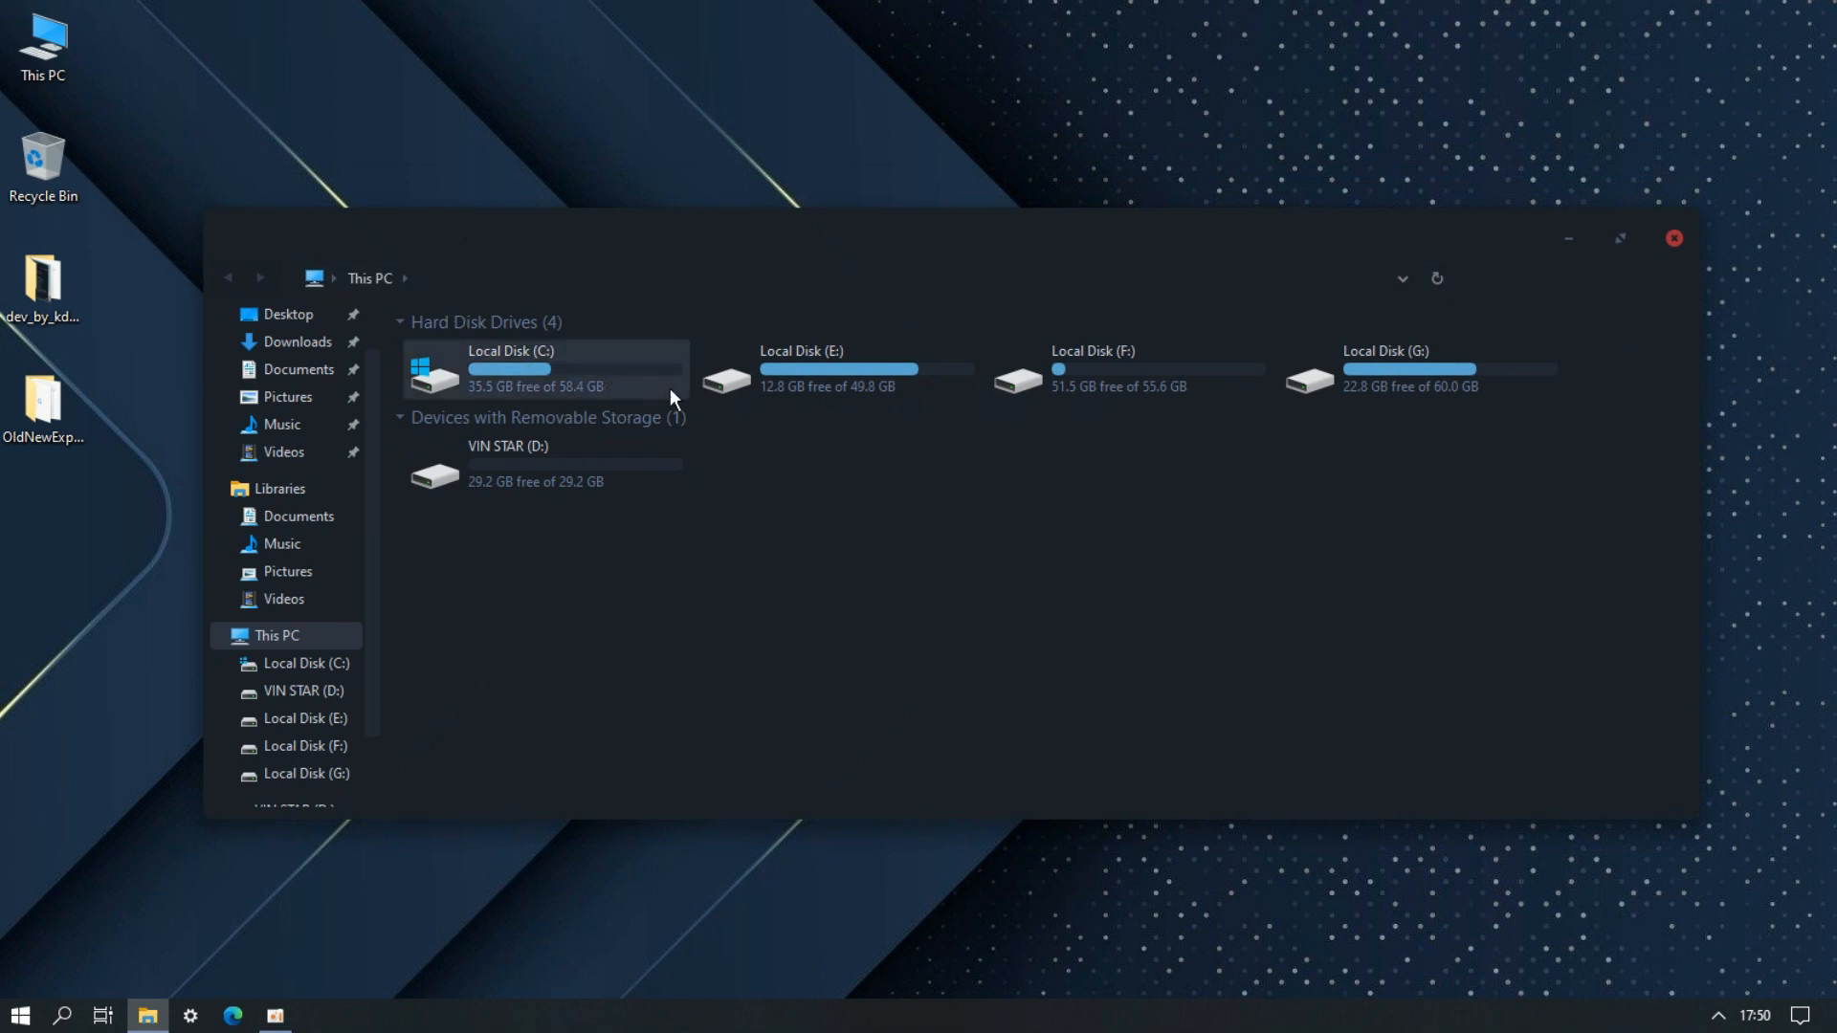
{"action": "left_click", "coordinate": [1670, 237]}
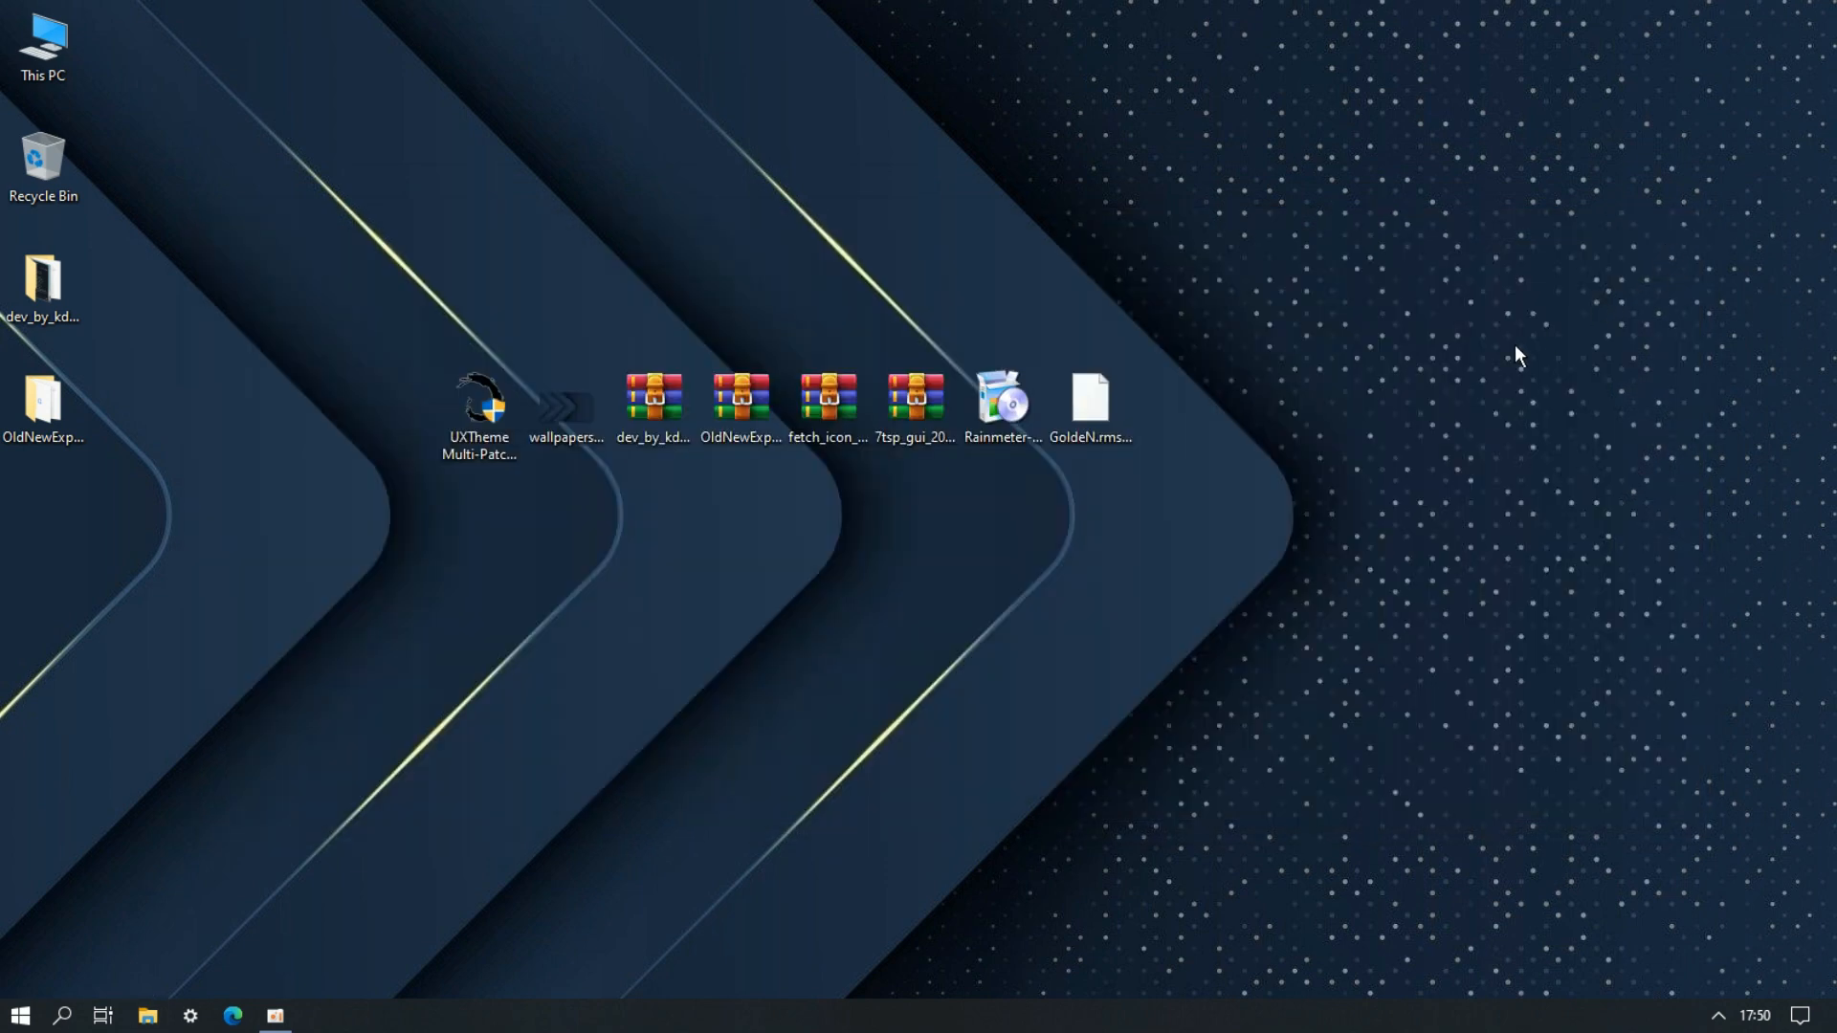
- Extract the fetch_icon_theme_by_niivu_ddipk7p archive into its own folder on the desktop
{"action": "right_click", "coordinate": [828, 402]}
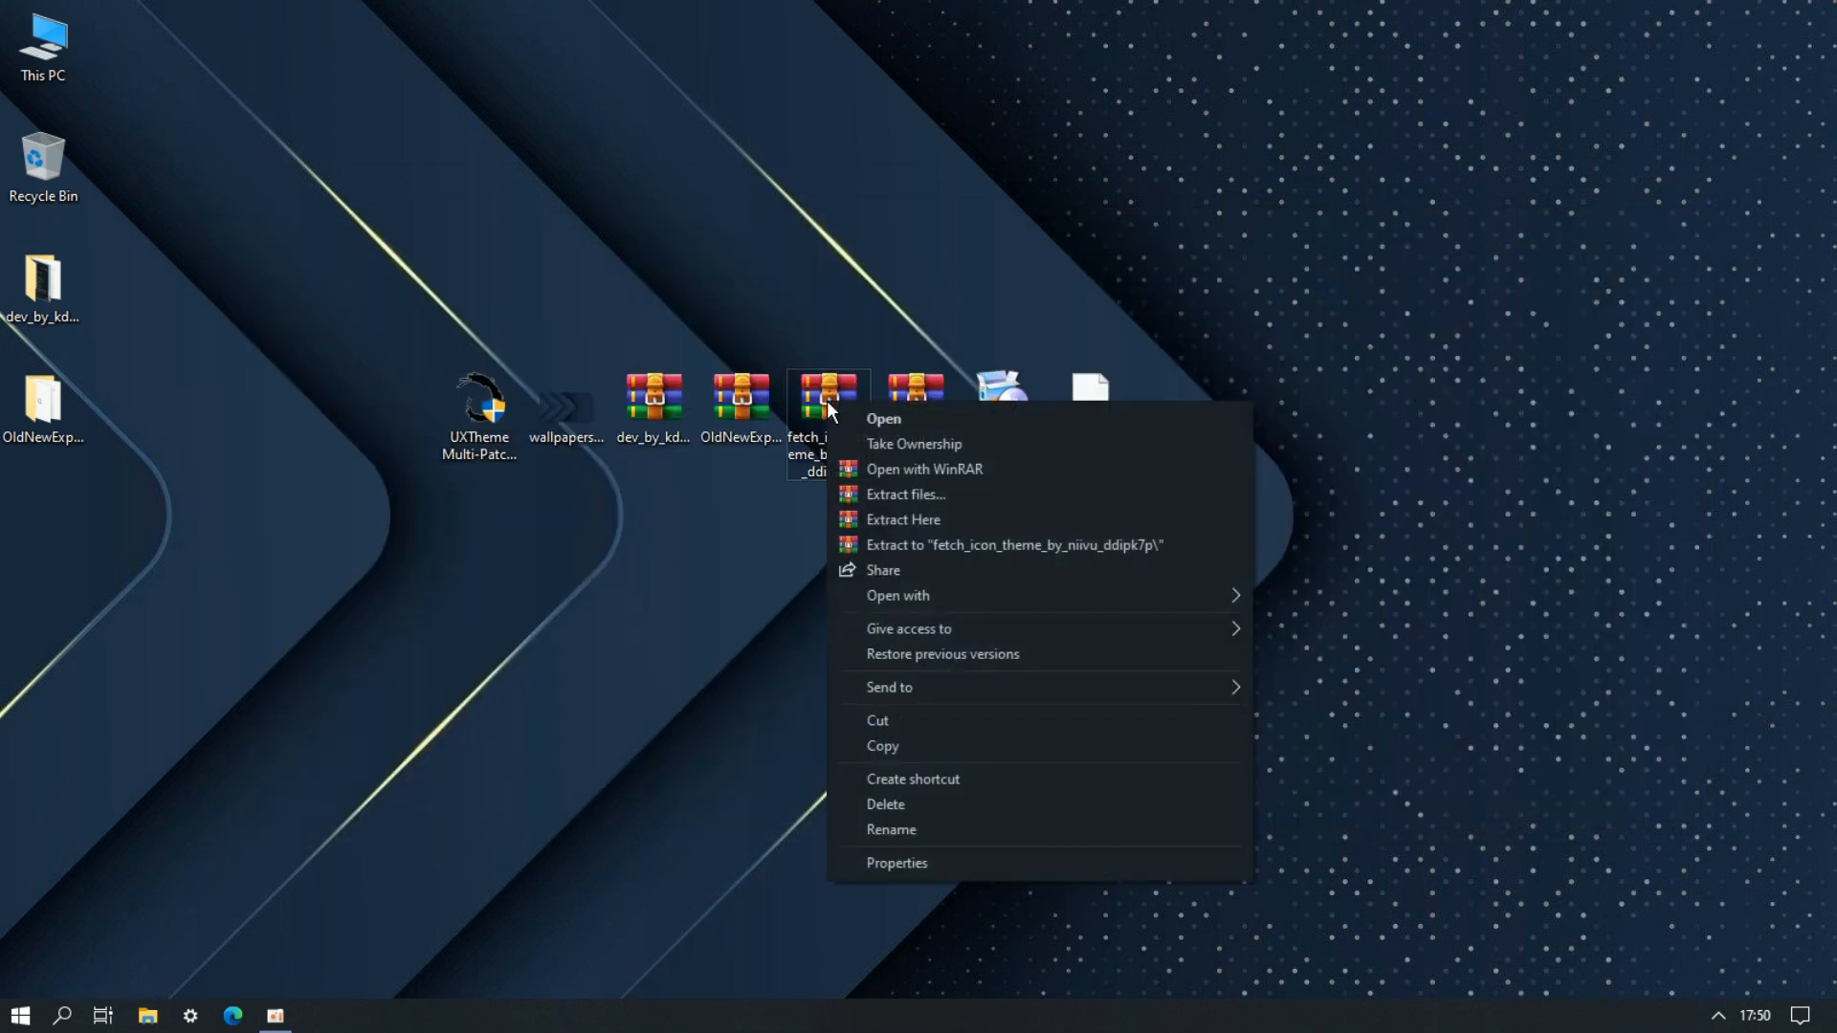
{"action": "left_click", "coordinate": [888, 496]}
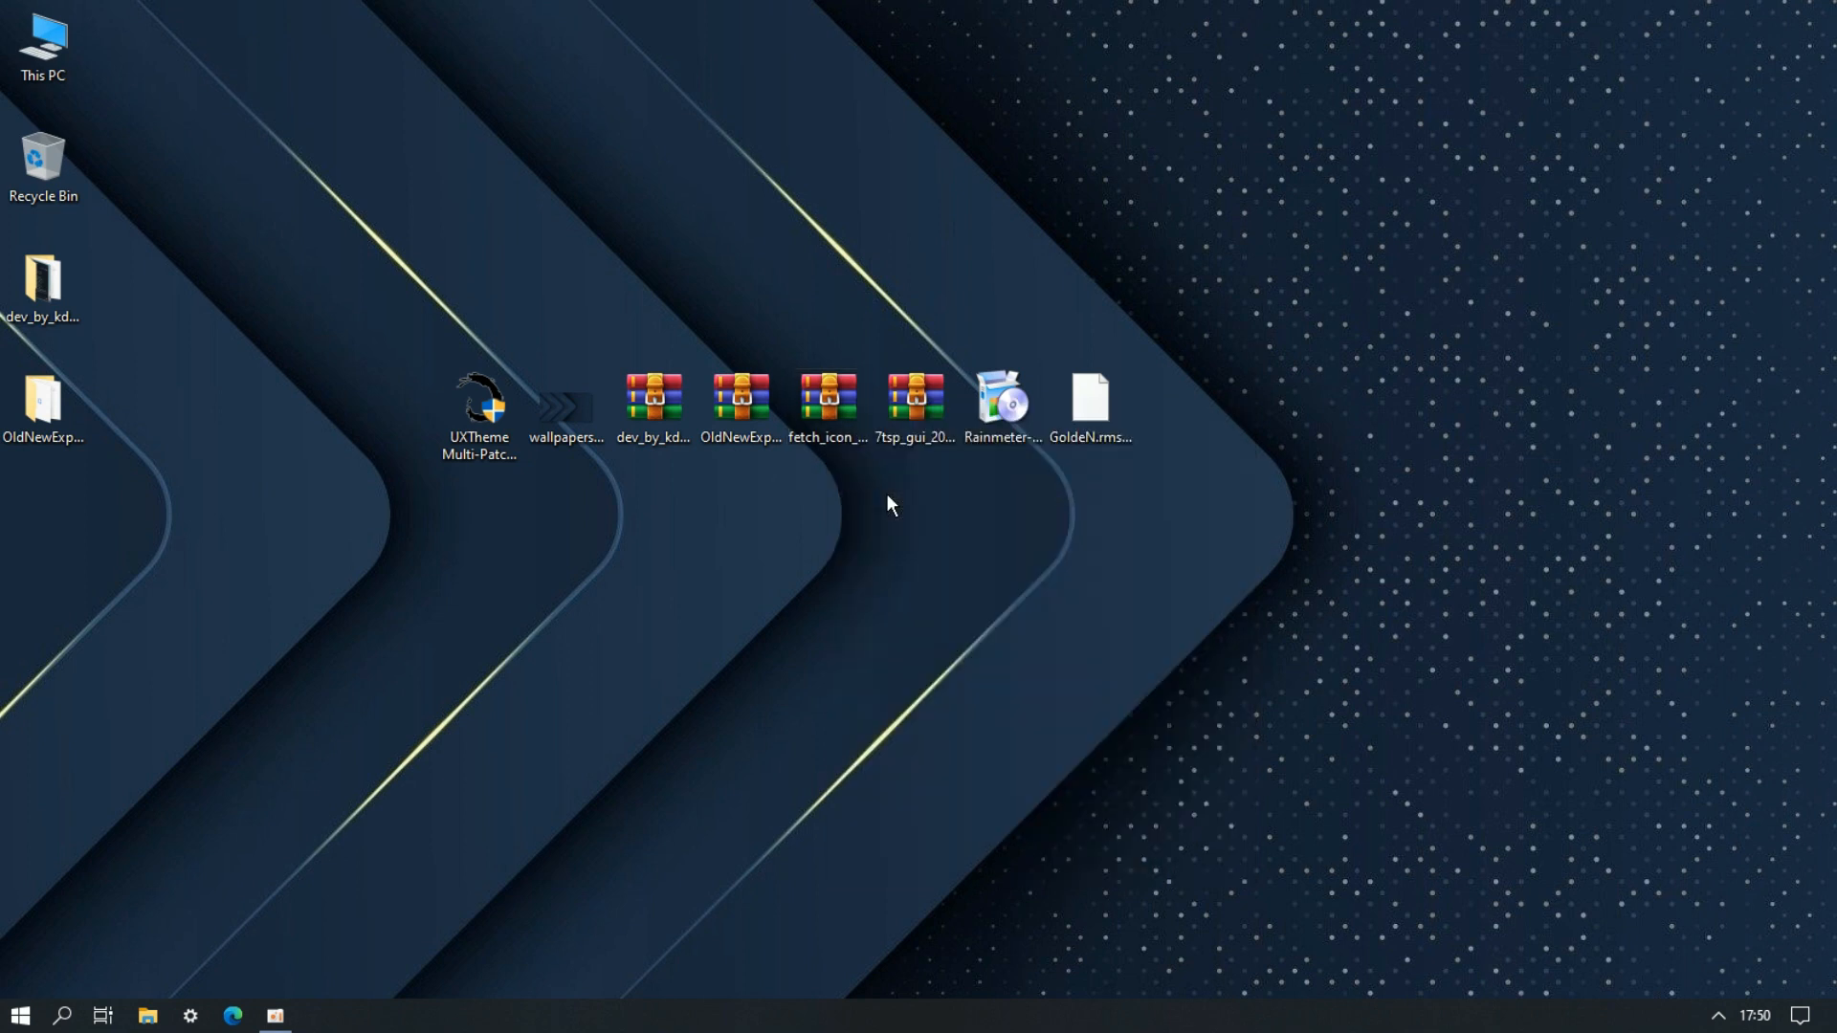
{"action": "left_click", "coordinate": [984, 758]}
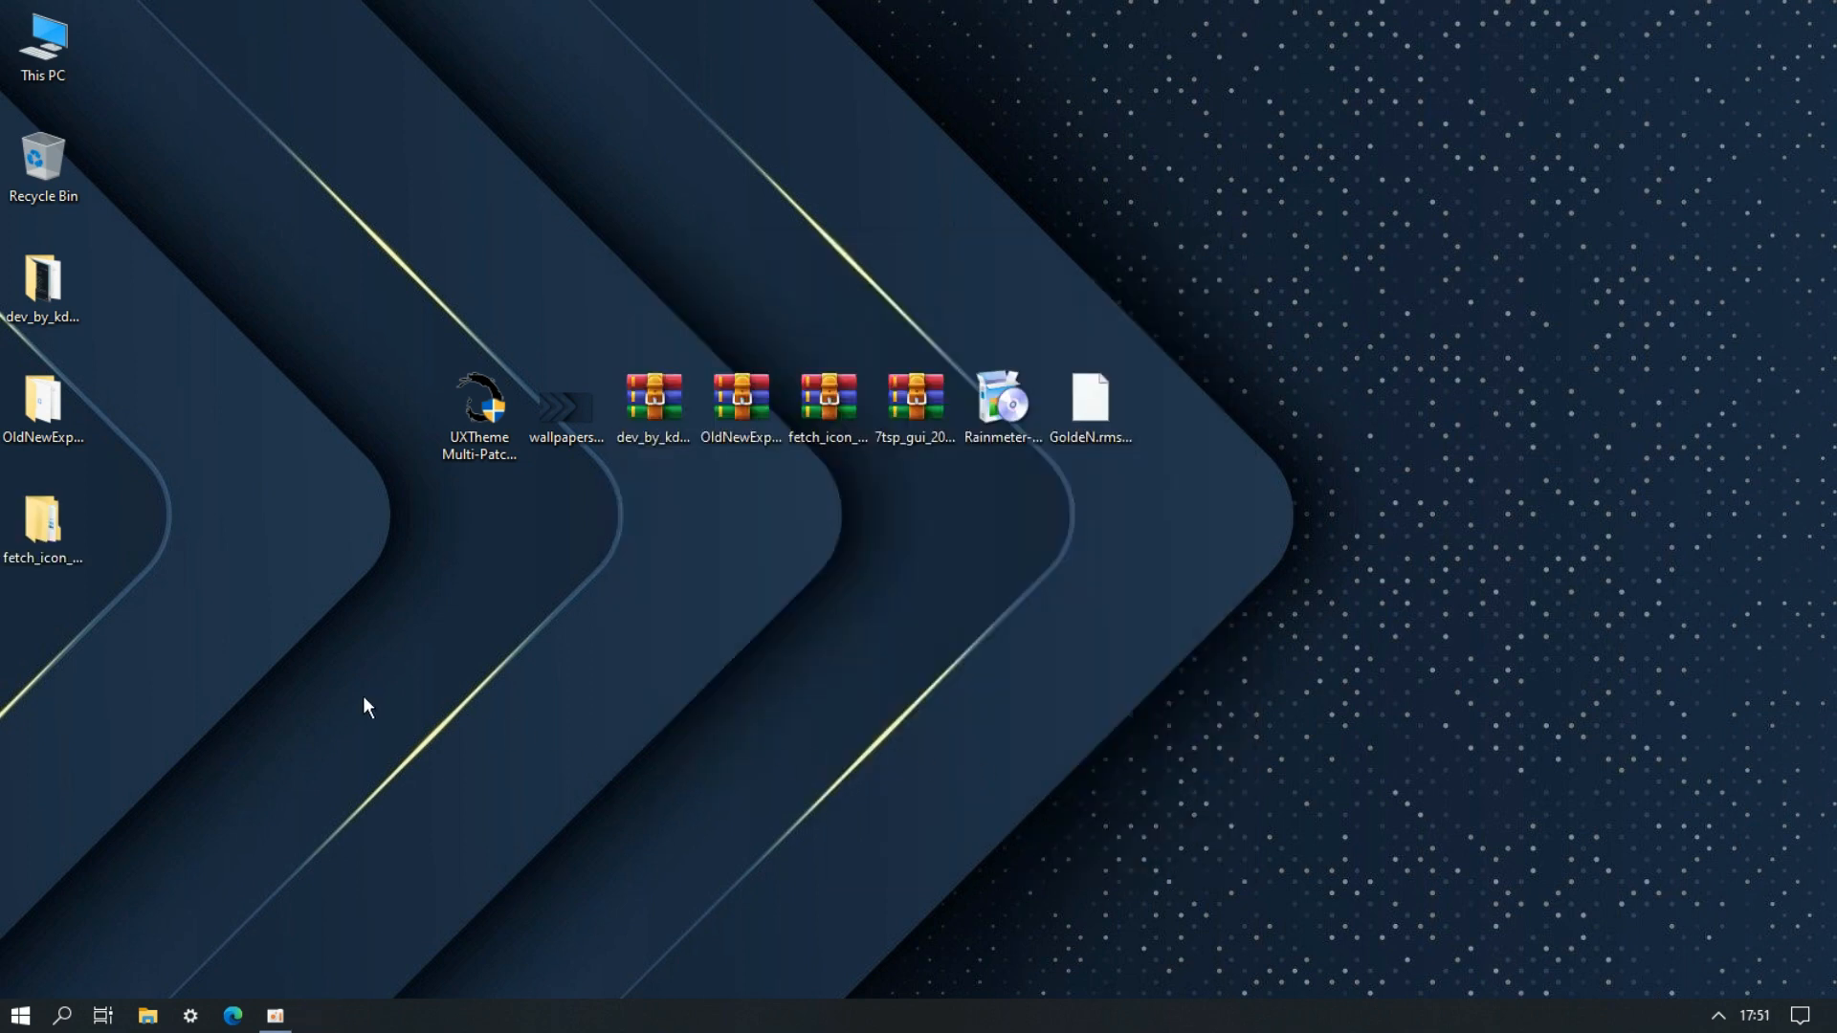
- Rename 7tsp Fetch.7z.remove in the Fetch Icon Theme UPDATED subfolder to 7tsp Fetch.7z, accepting the extension change, and close the folder
{"action": "double_click", "coordinate": [42, 521]}
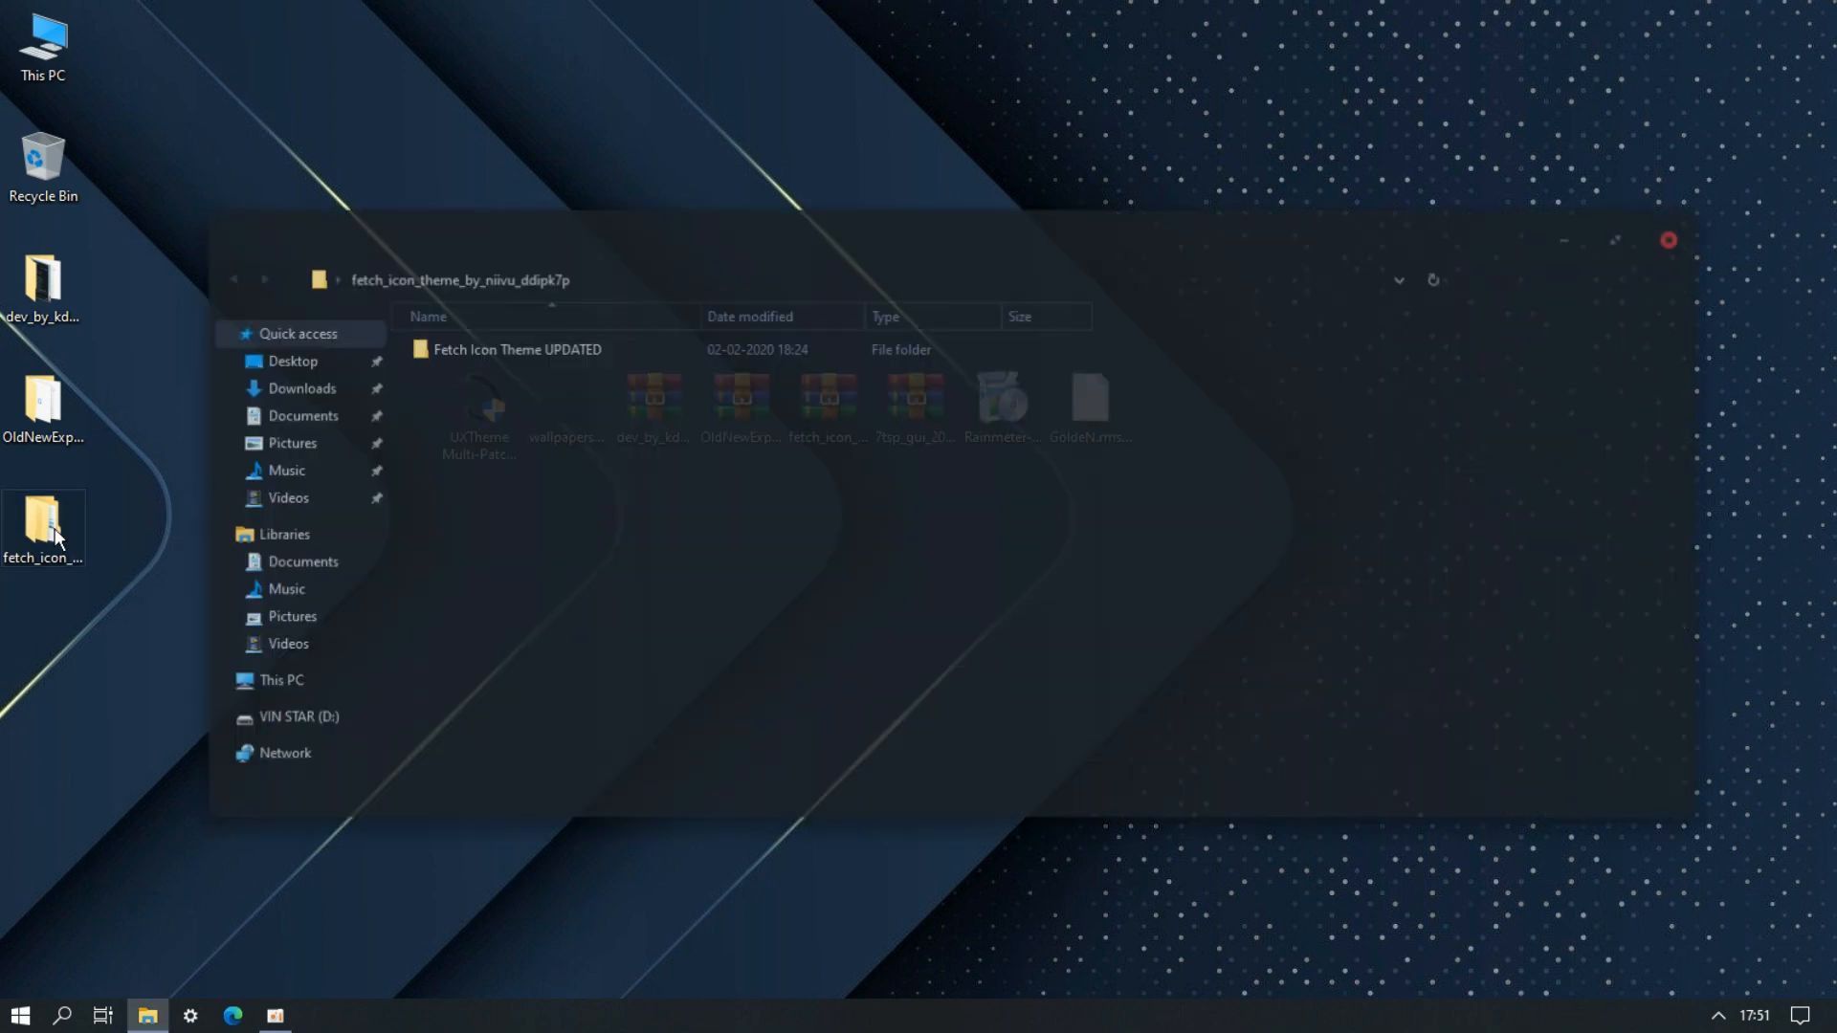
{"action": "double_click", "coordinate": [498, 359]}
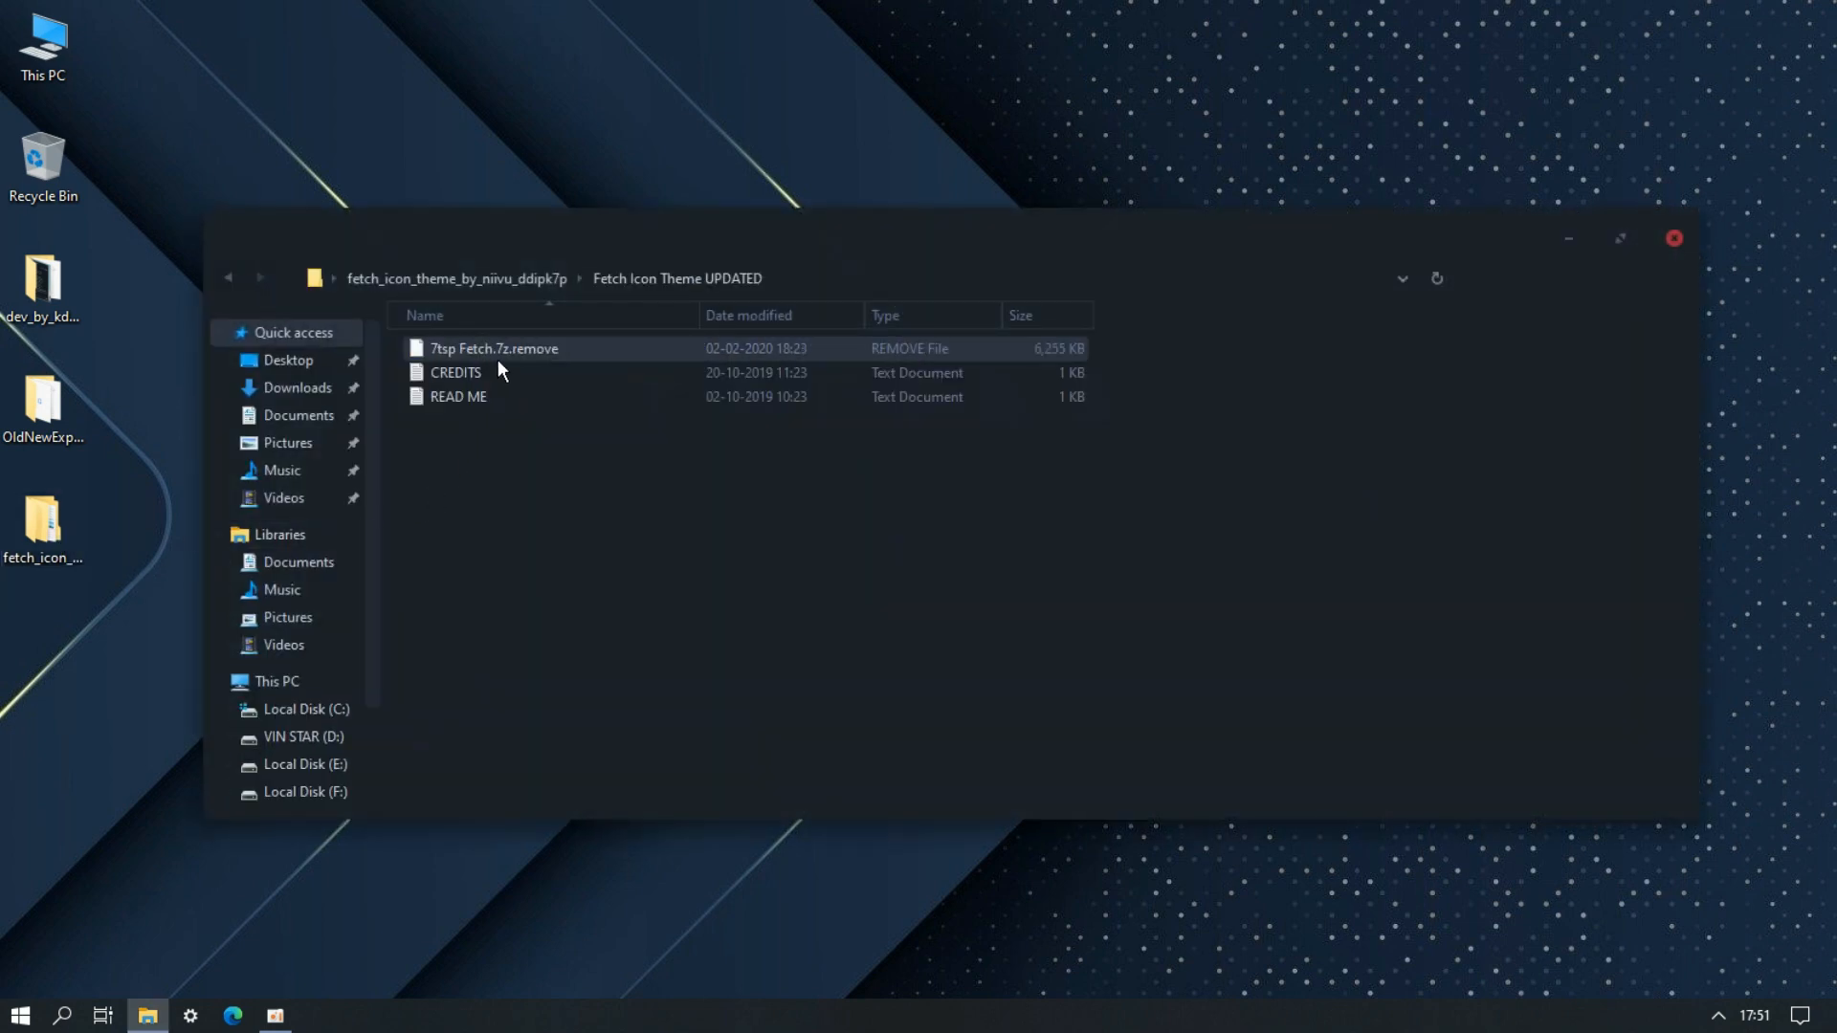
{"action": "right_click", "coordinate": [553, 352]}
{"action": "left_click", "coordinate": [628, 749]}
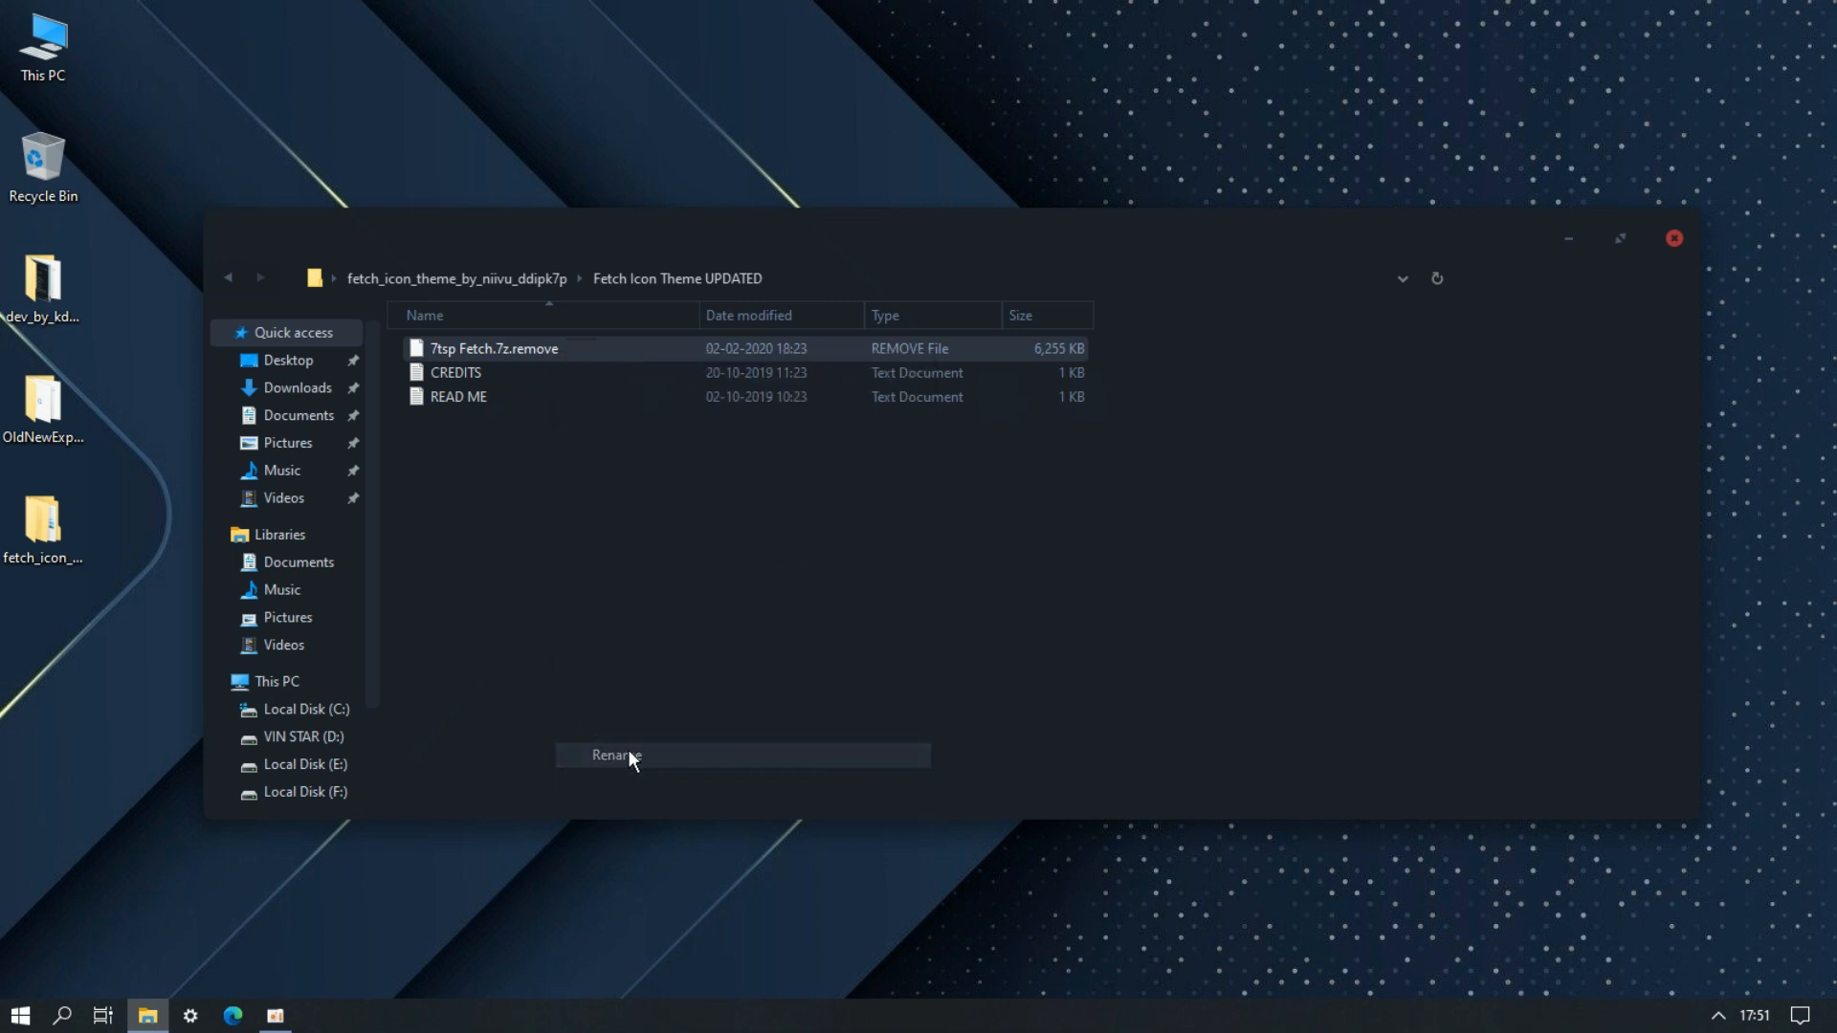
{"action": "left_click", "coordinate": [585, 349]}
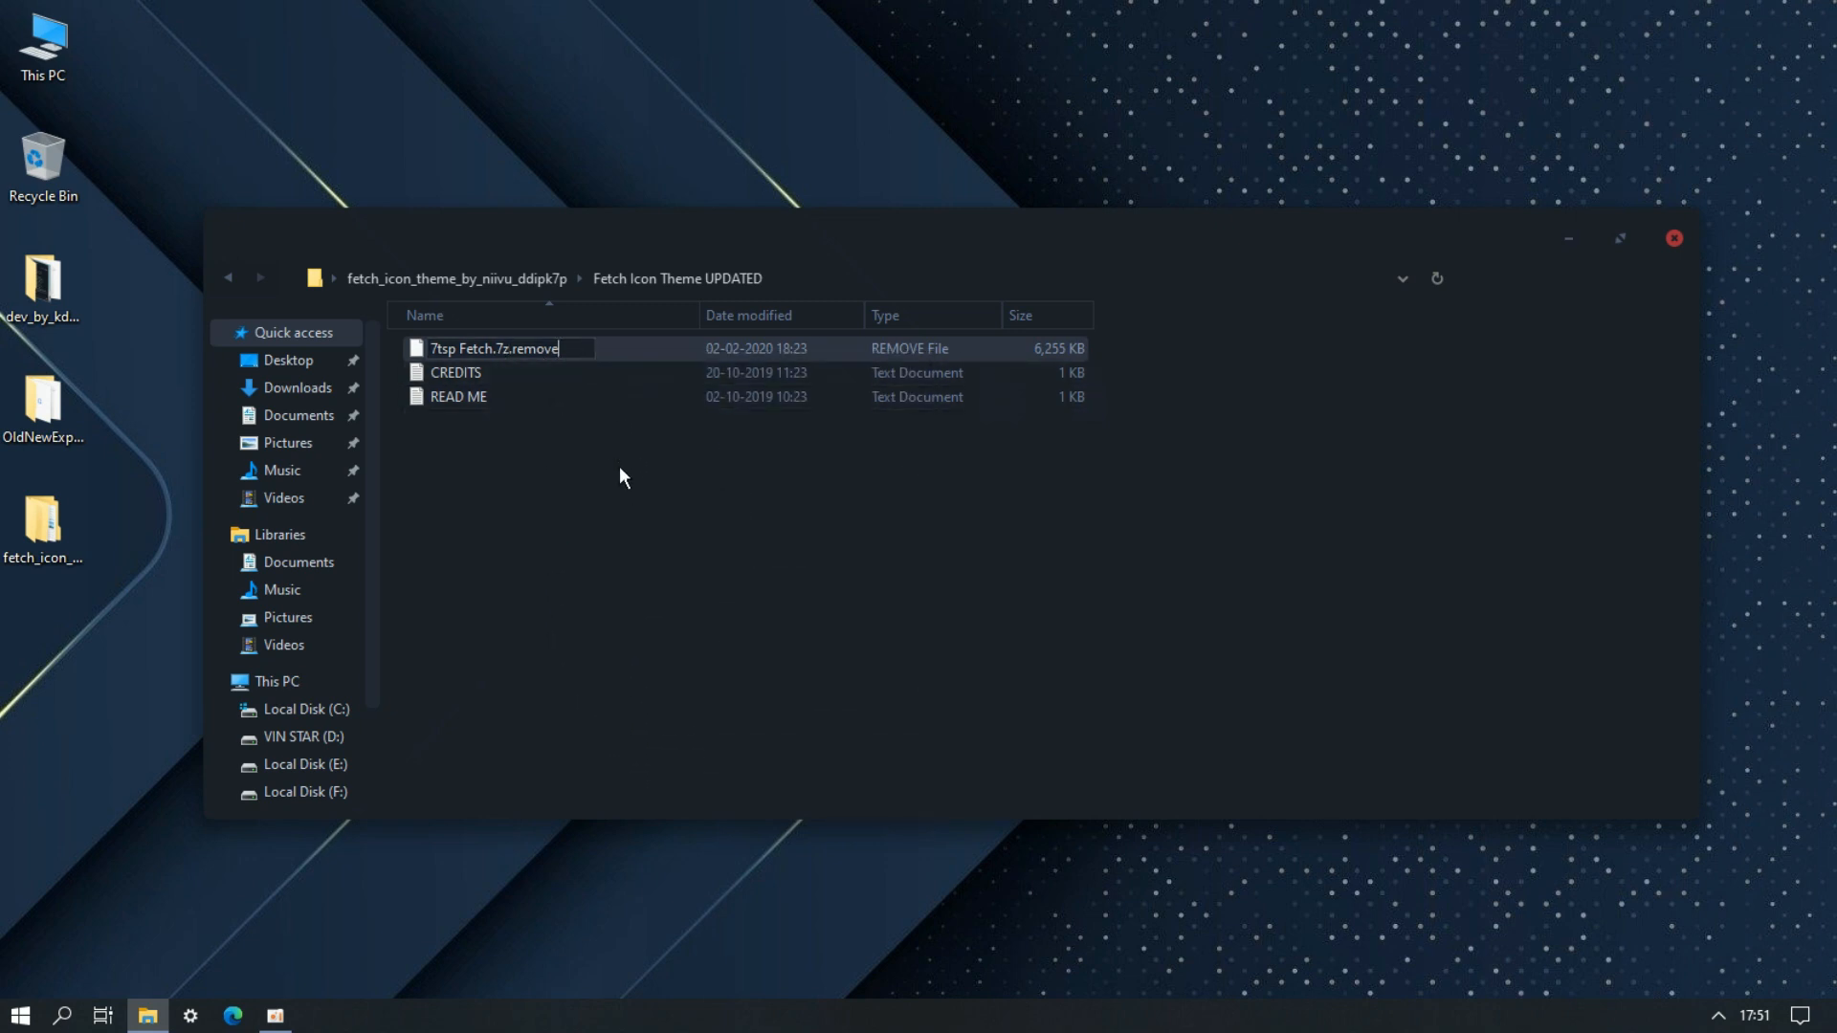
{"action": "key", "text": "BackSpace"}
{"action": "key", "text": "BackSpace"}
{"action": "key", "text": "BackSpace"}
{"action": "key", "text": "BackSpace"}
{"action": "key", "text": "BackSpace"}
{"action": "key", "text": "BackSpace"}
{"action": "key", "text": "BackSpace"}
{"action": "key", "text": "Return"}
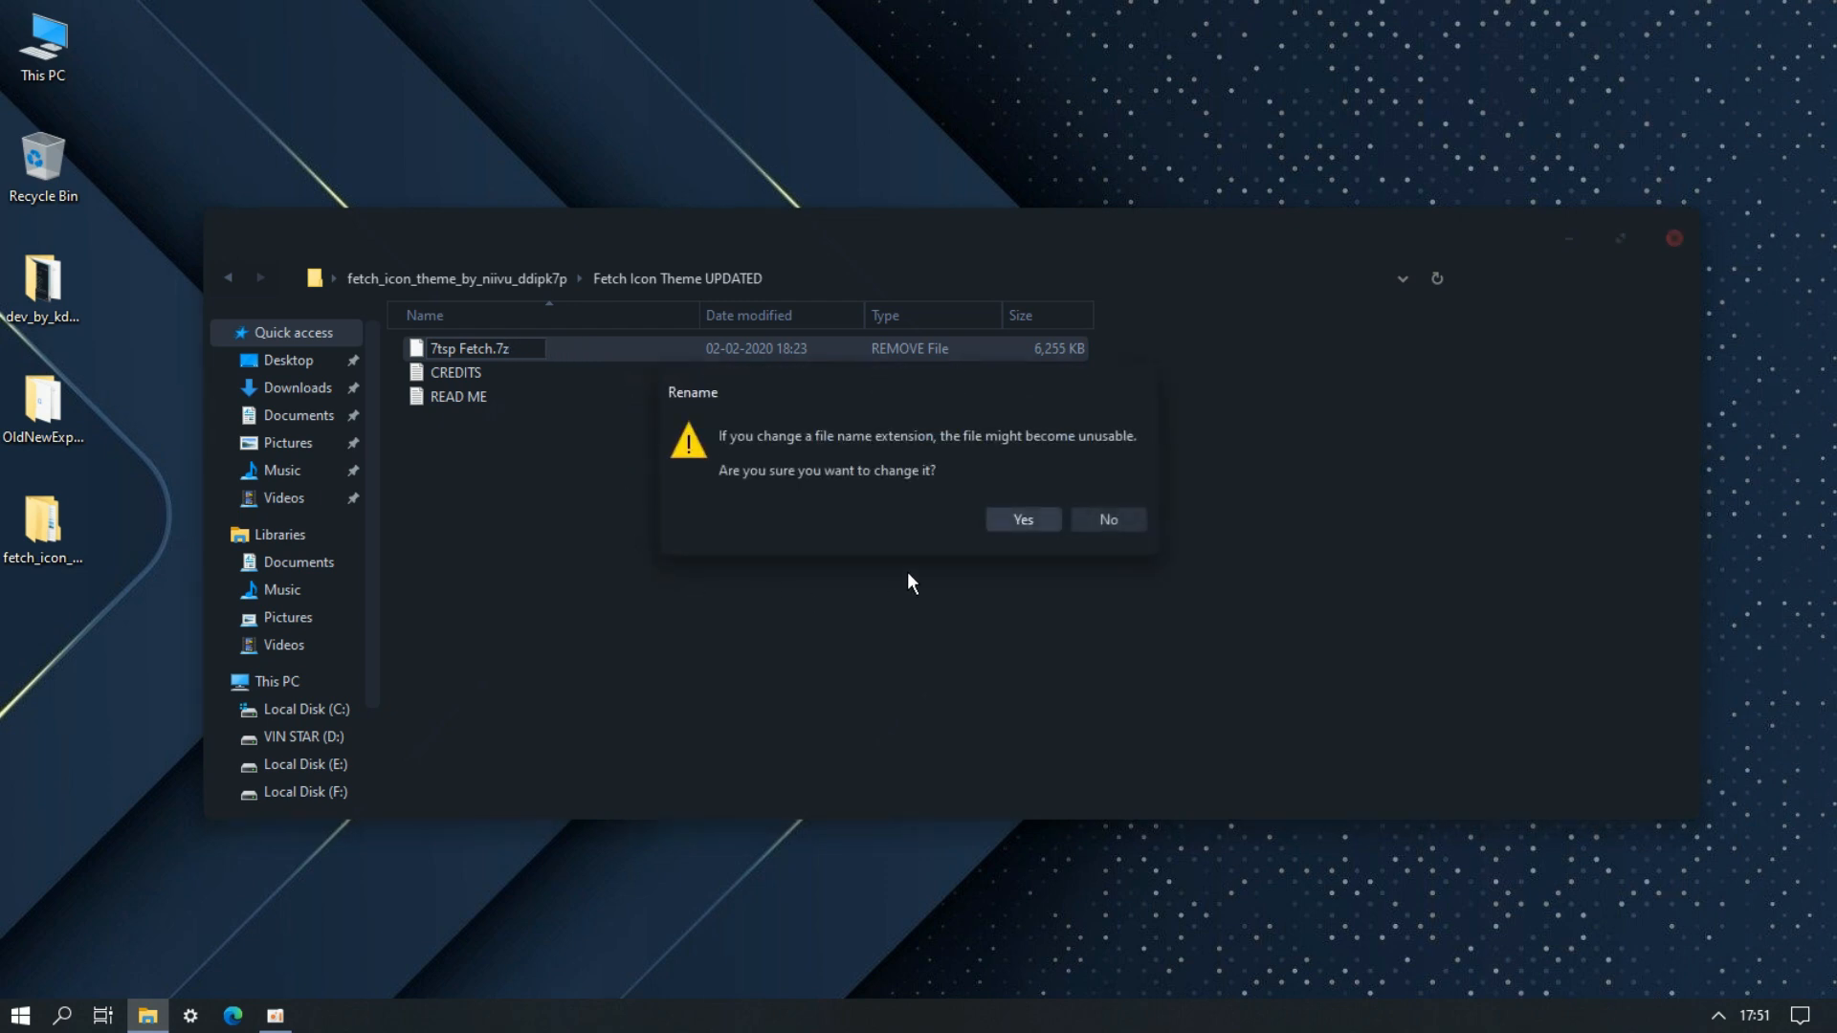
{"action": "left_click", "coordinate": [988, 525]}
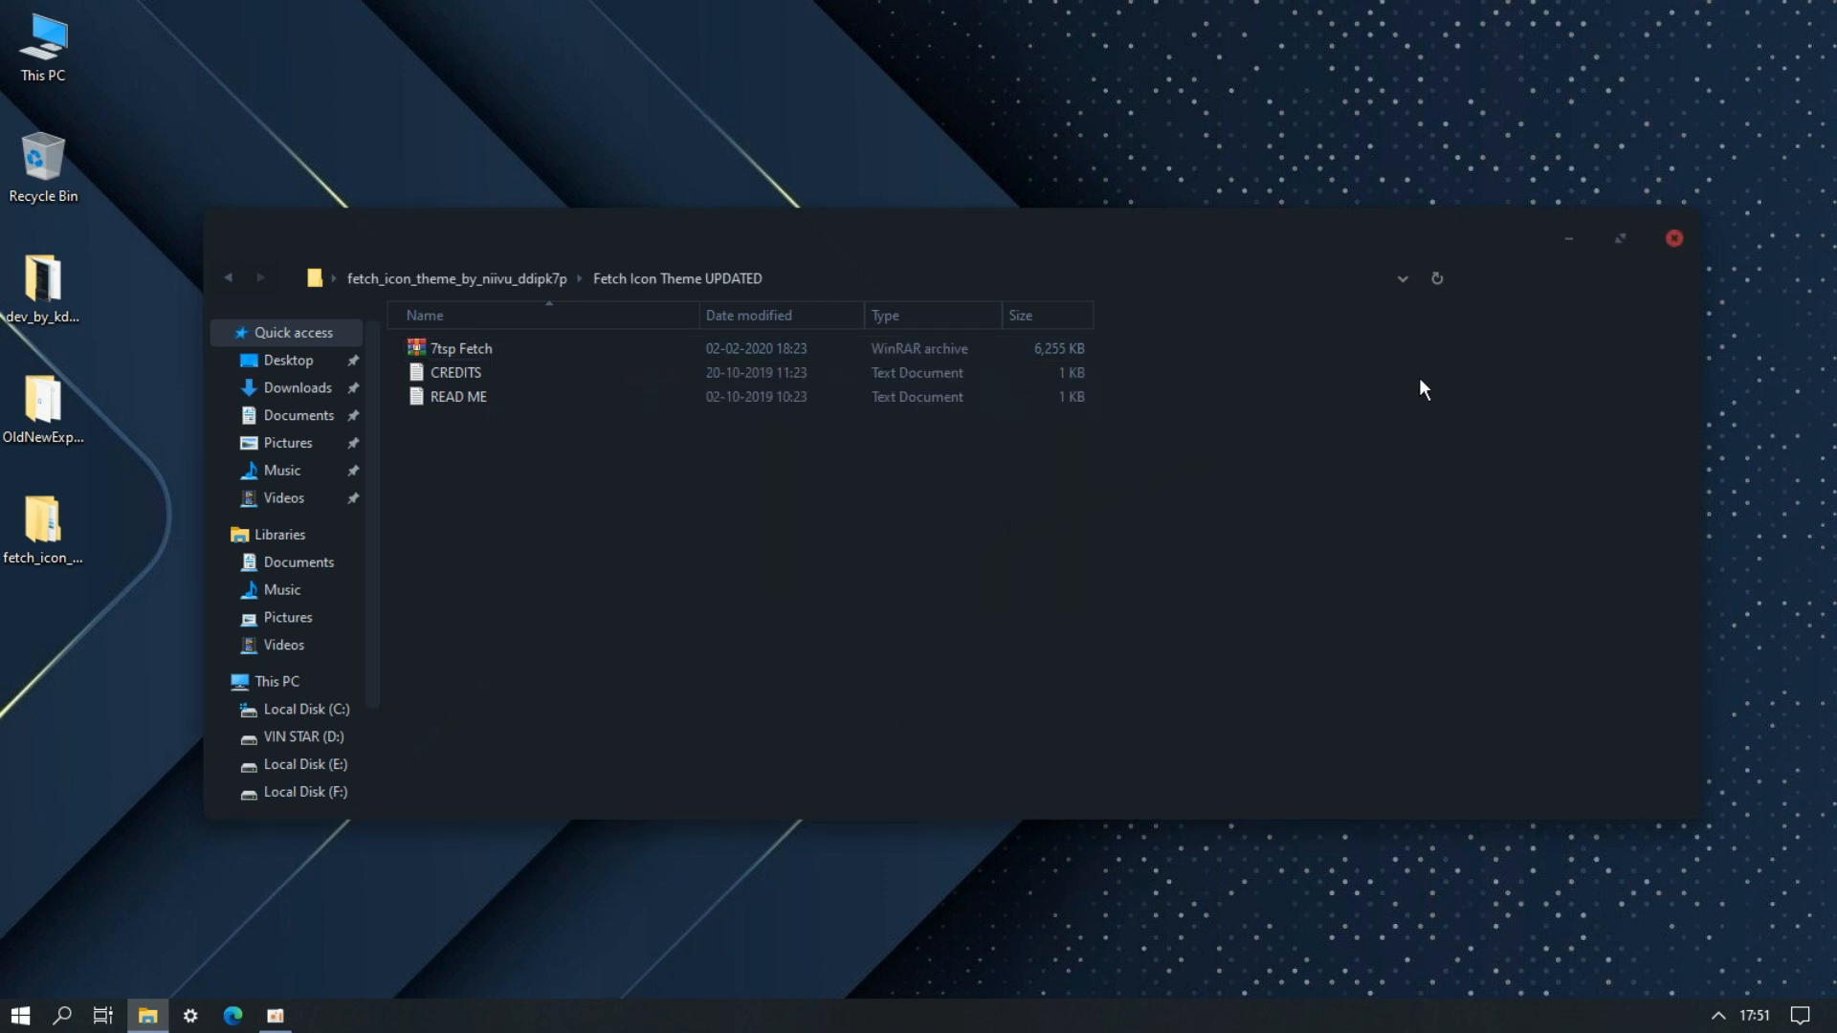
{"action": "left_click", "coordinate": [1669, 245]}
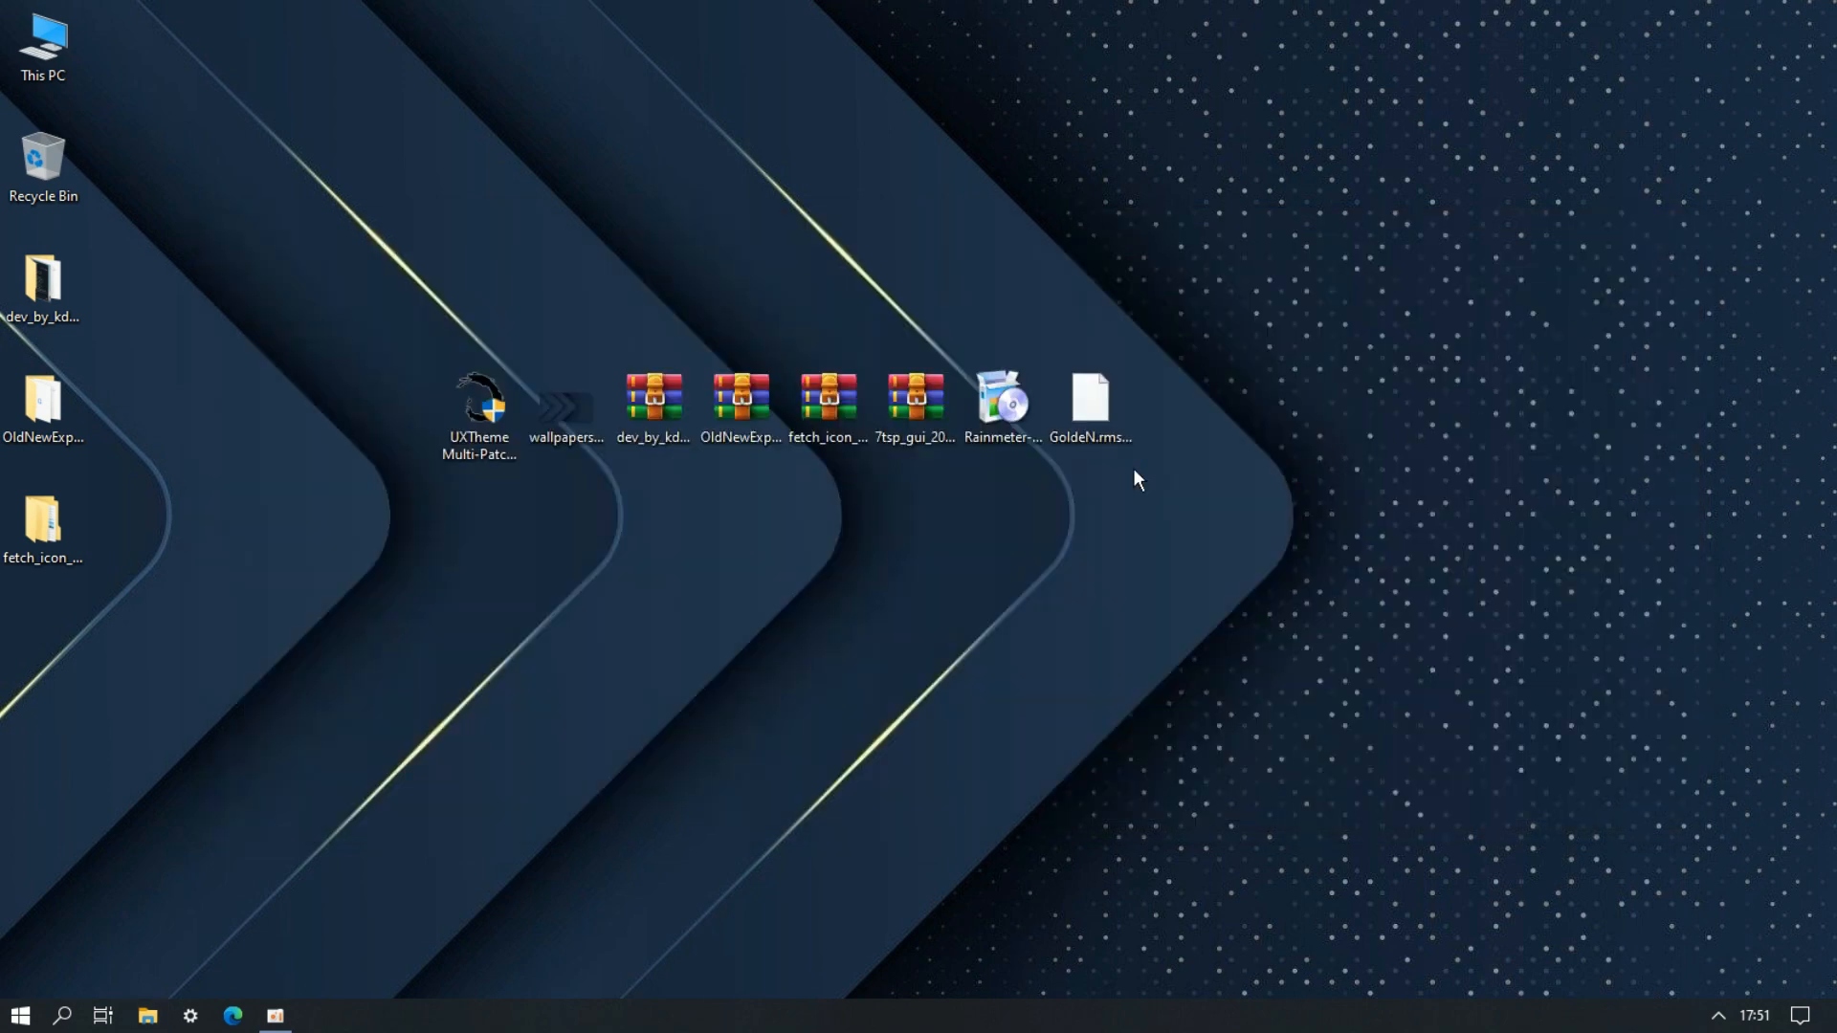
- Extract the 7tsp_gui_2019_edition_by_devillnside_ddb5026 archive into its own folder on the desktop
{"action": "right_click", "coordinate": [905, 408]}
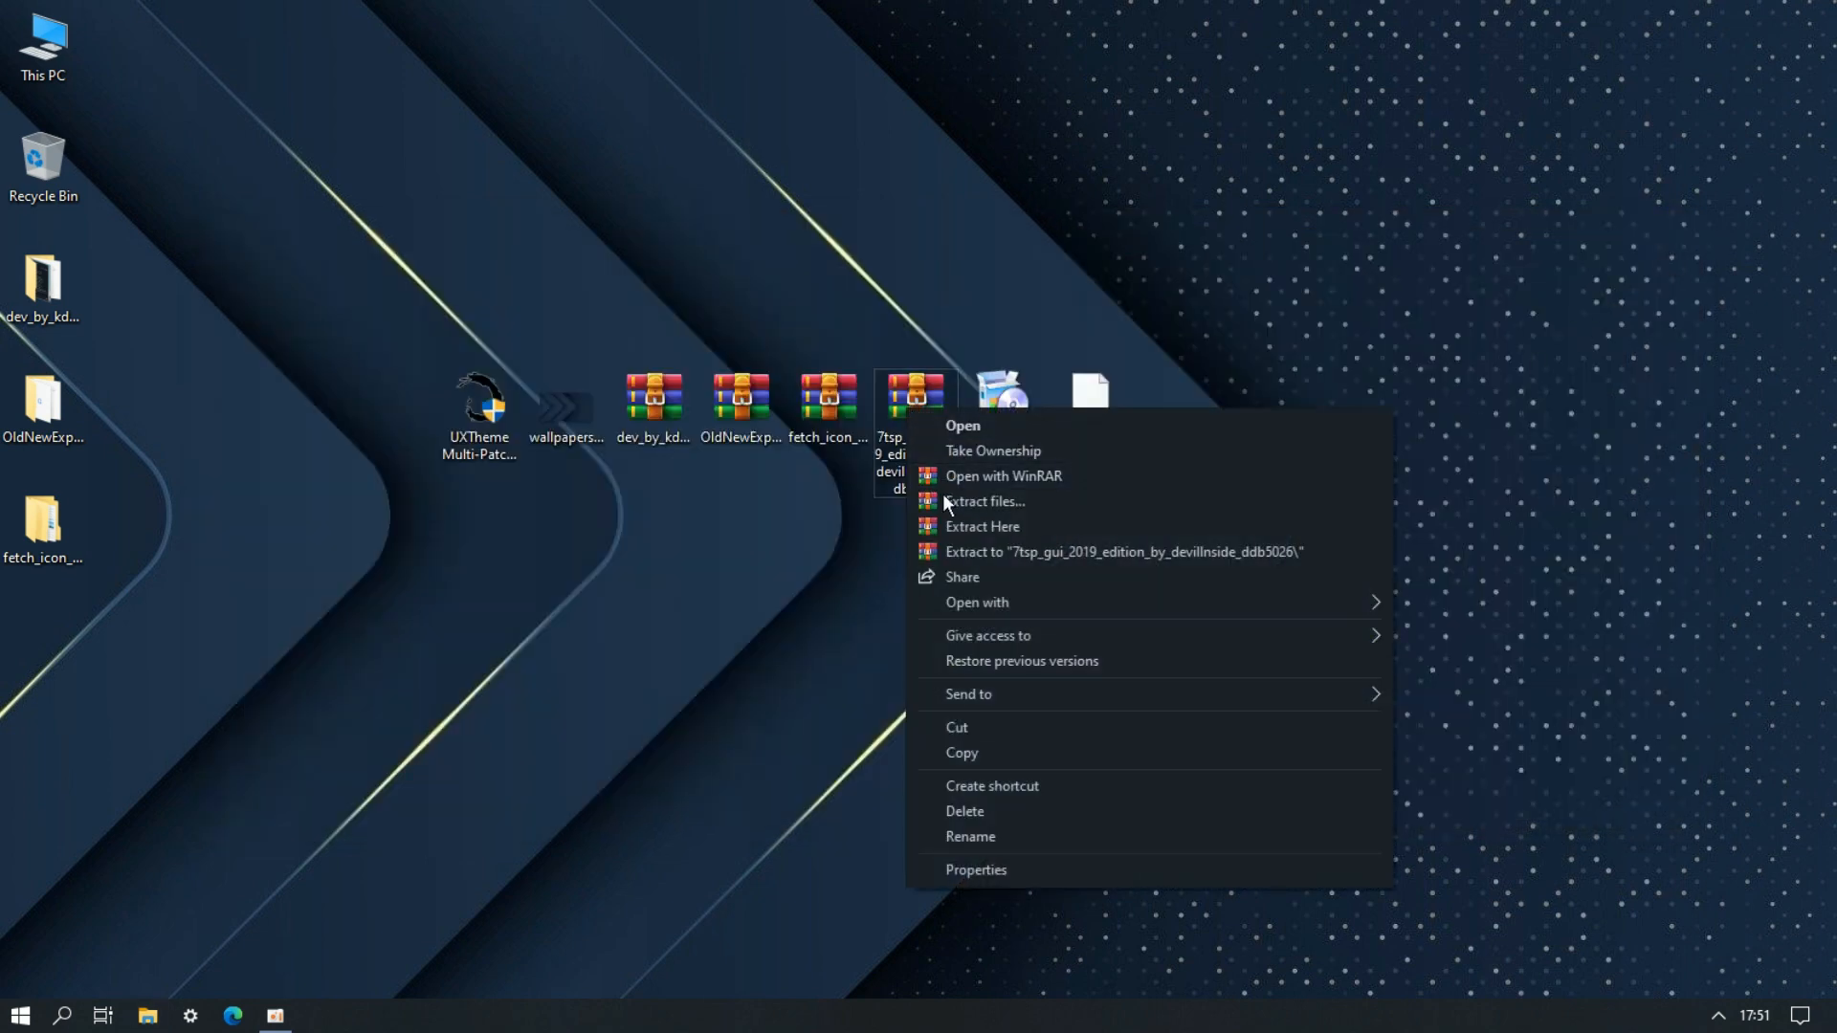
{"action": "left_click", "coordinate": [947, 505]}
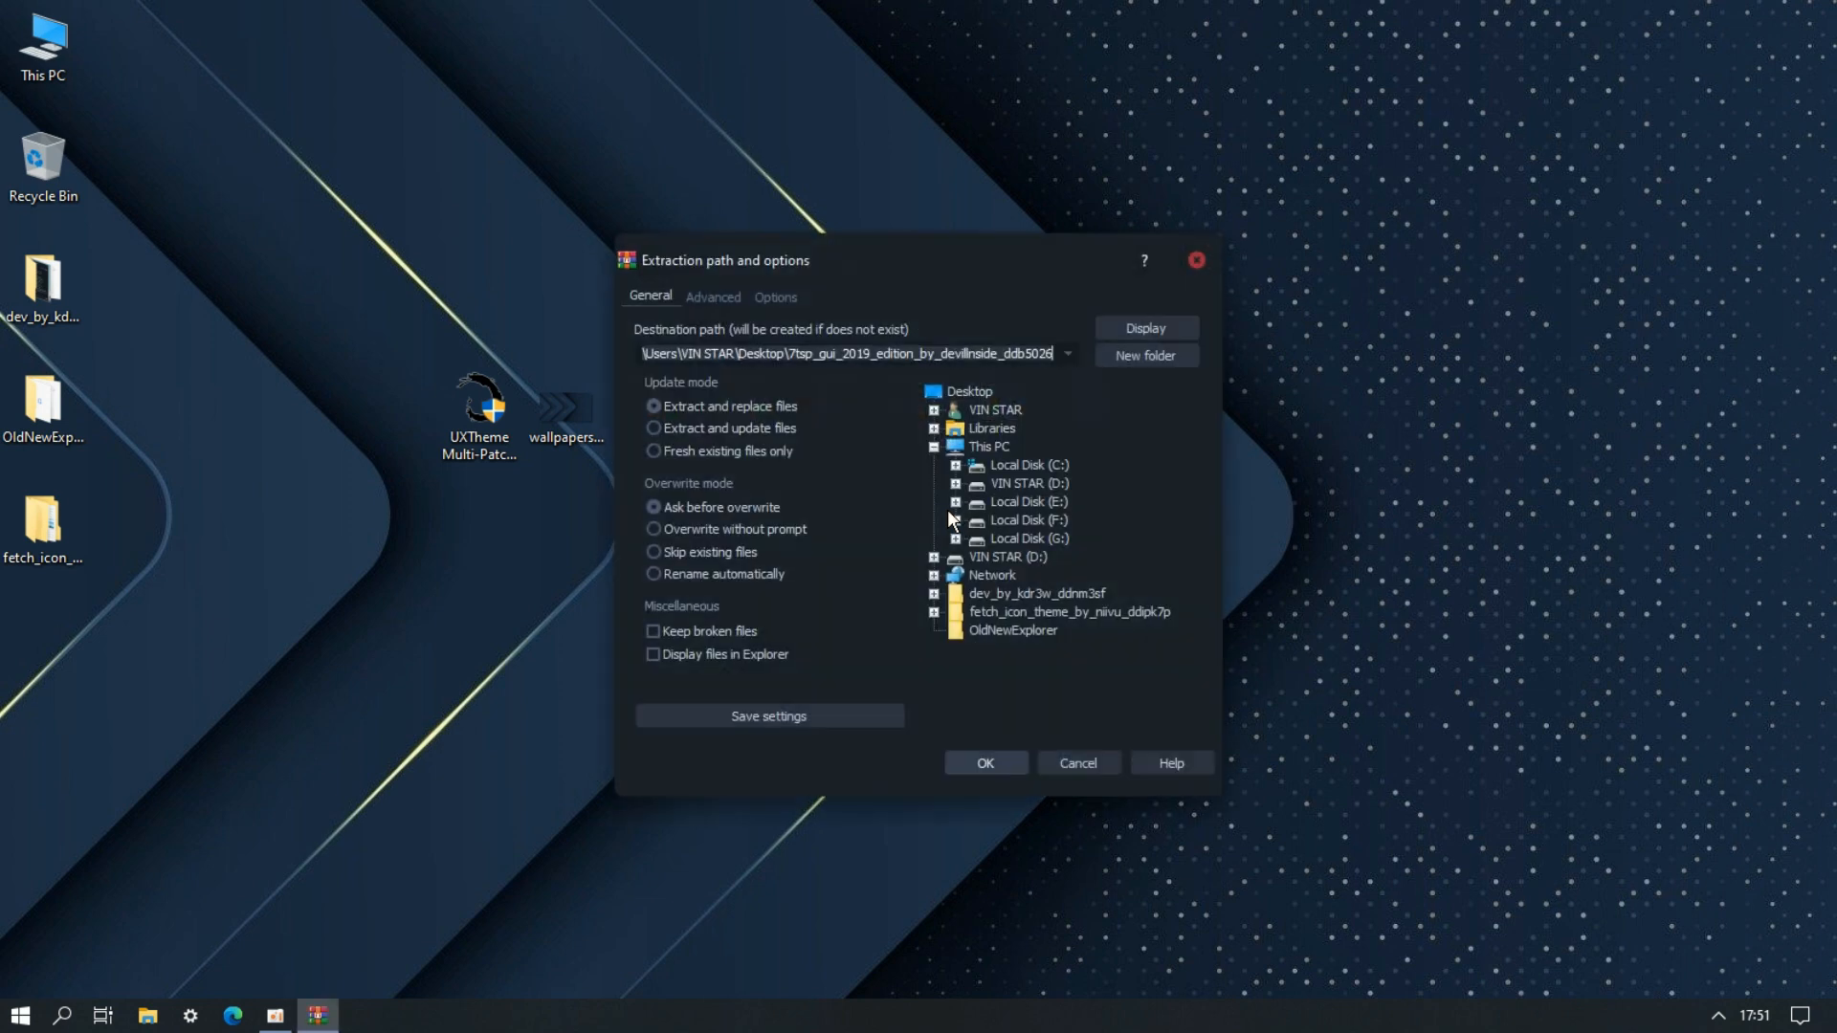
{"action": "left_click", "coordinate": [982, 761]}
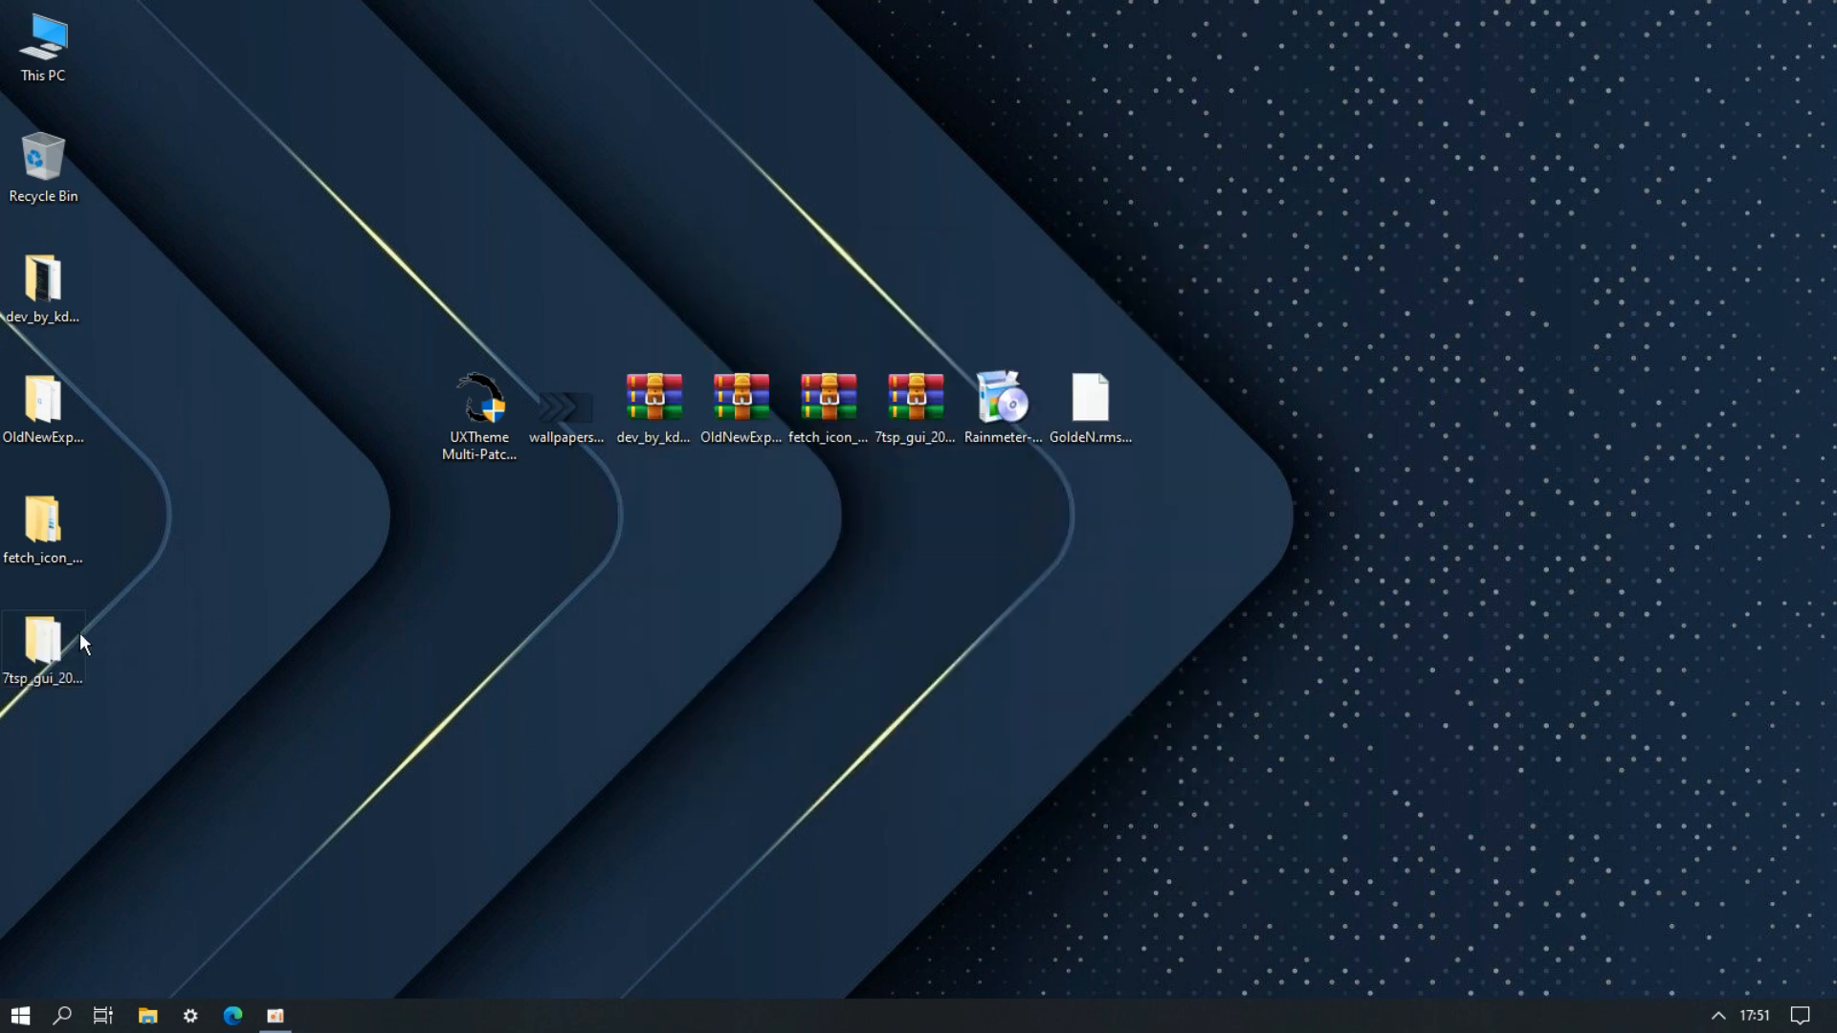
- Rename 7tsp GUI v0.6(2019).ee in the extracted 7tsp folder to 7tsp GUI v0.6(2019).exe, accept the extension change, and launch it
{"action": "double_click", "coordinate": [73, 632]}
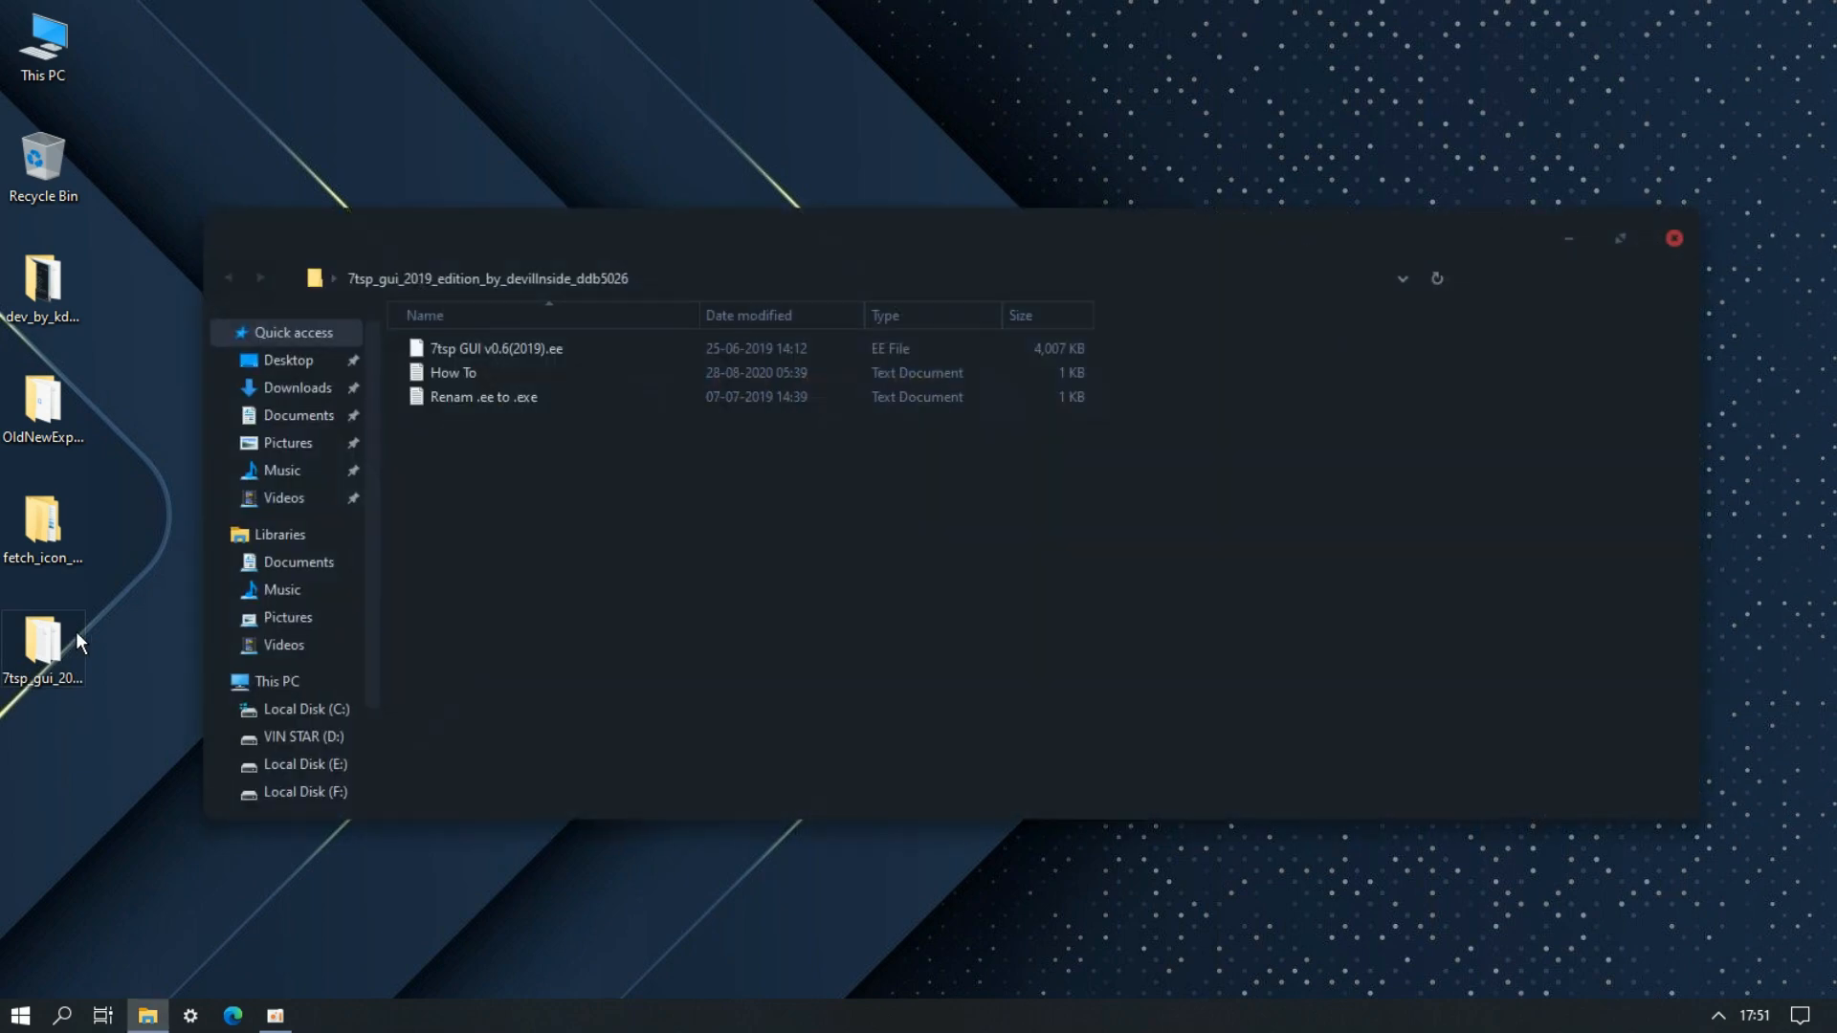
{"action": "right_click", "coordinate": [484, 348]}
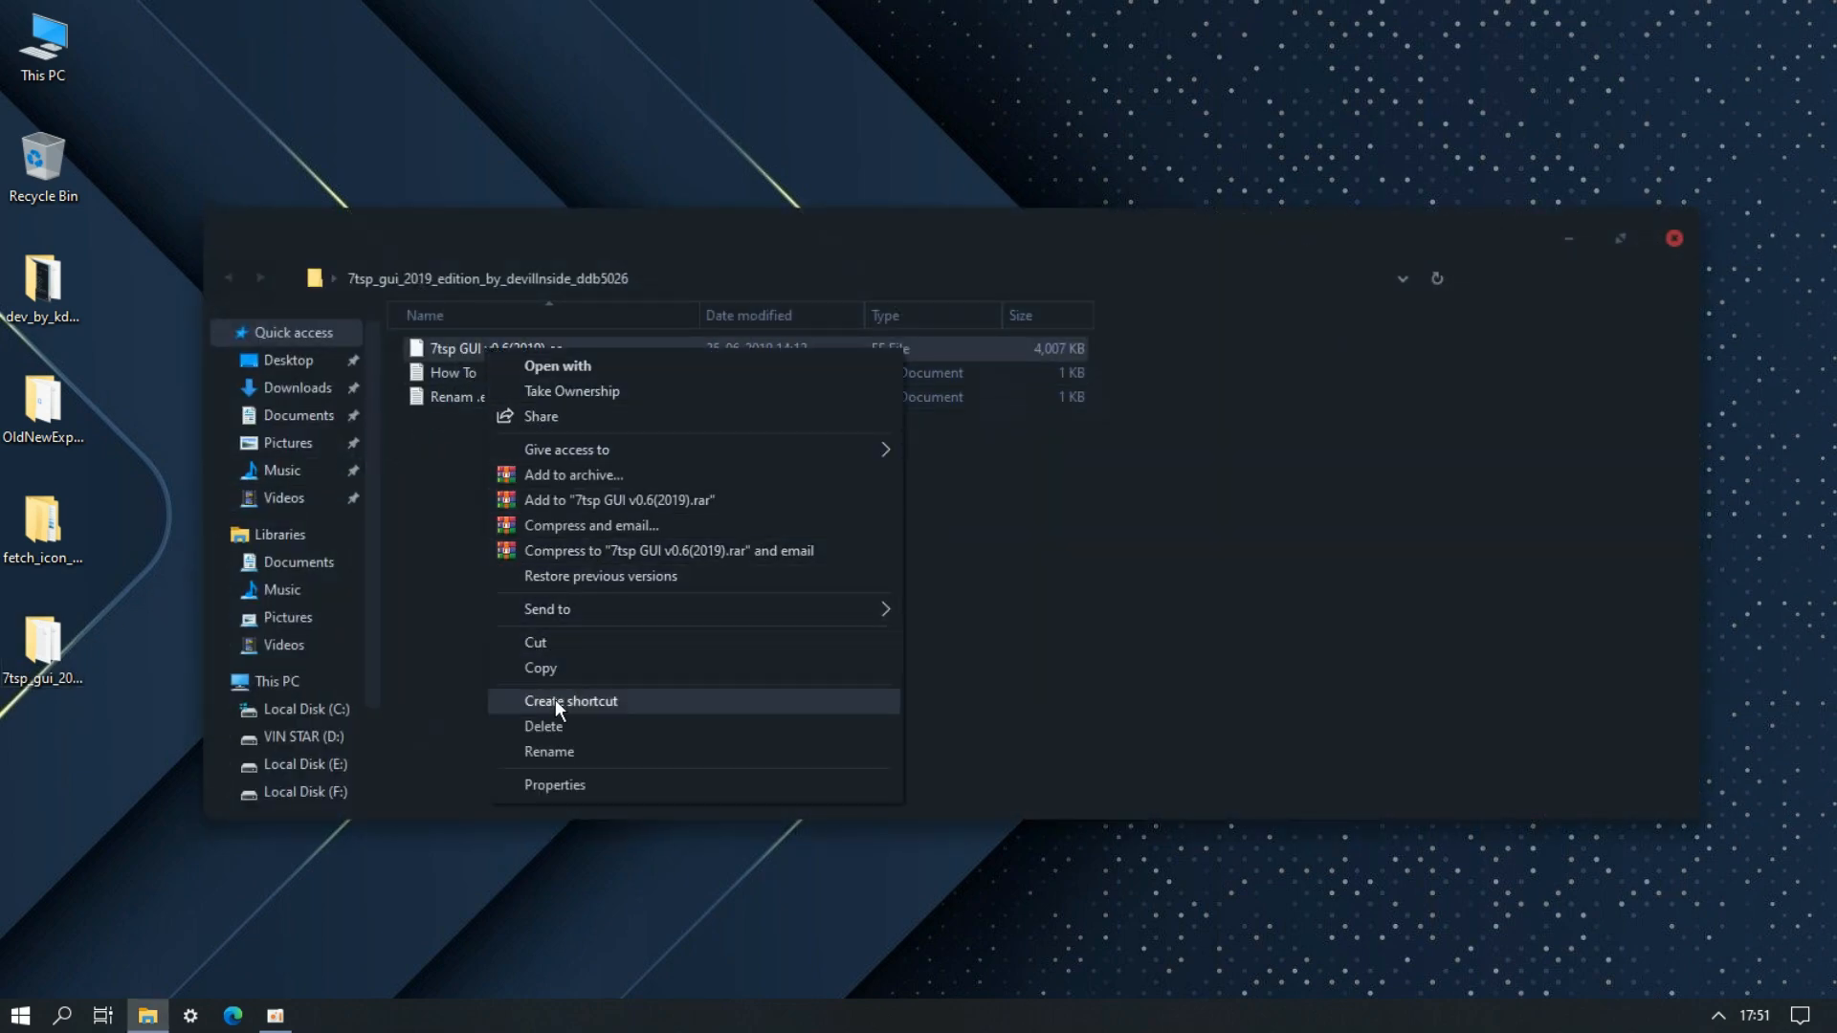
{"action": "left_click", "coordinate": [559, 752]}
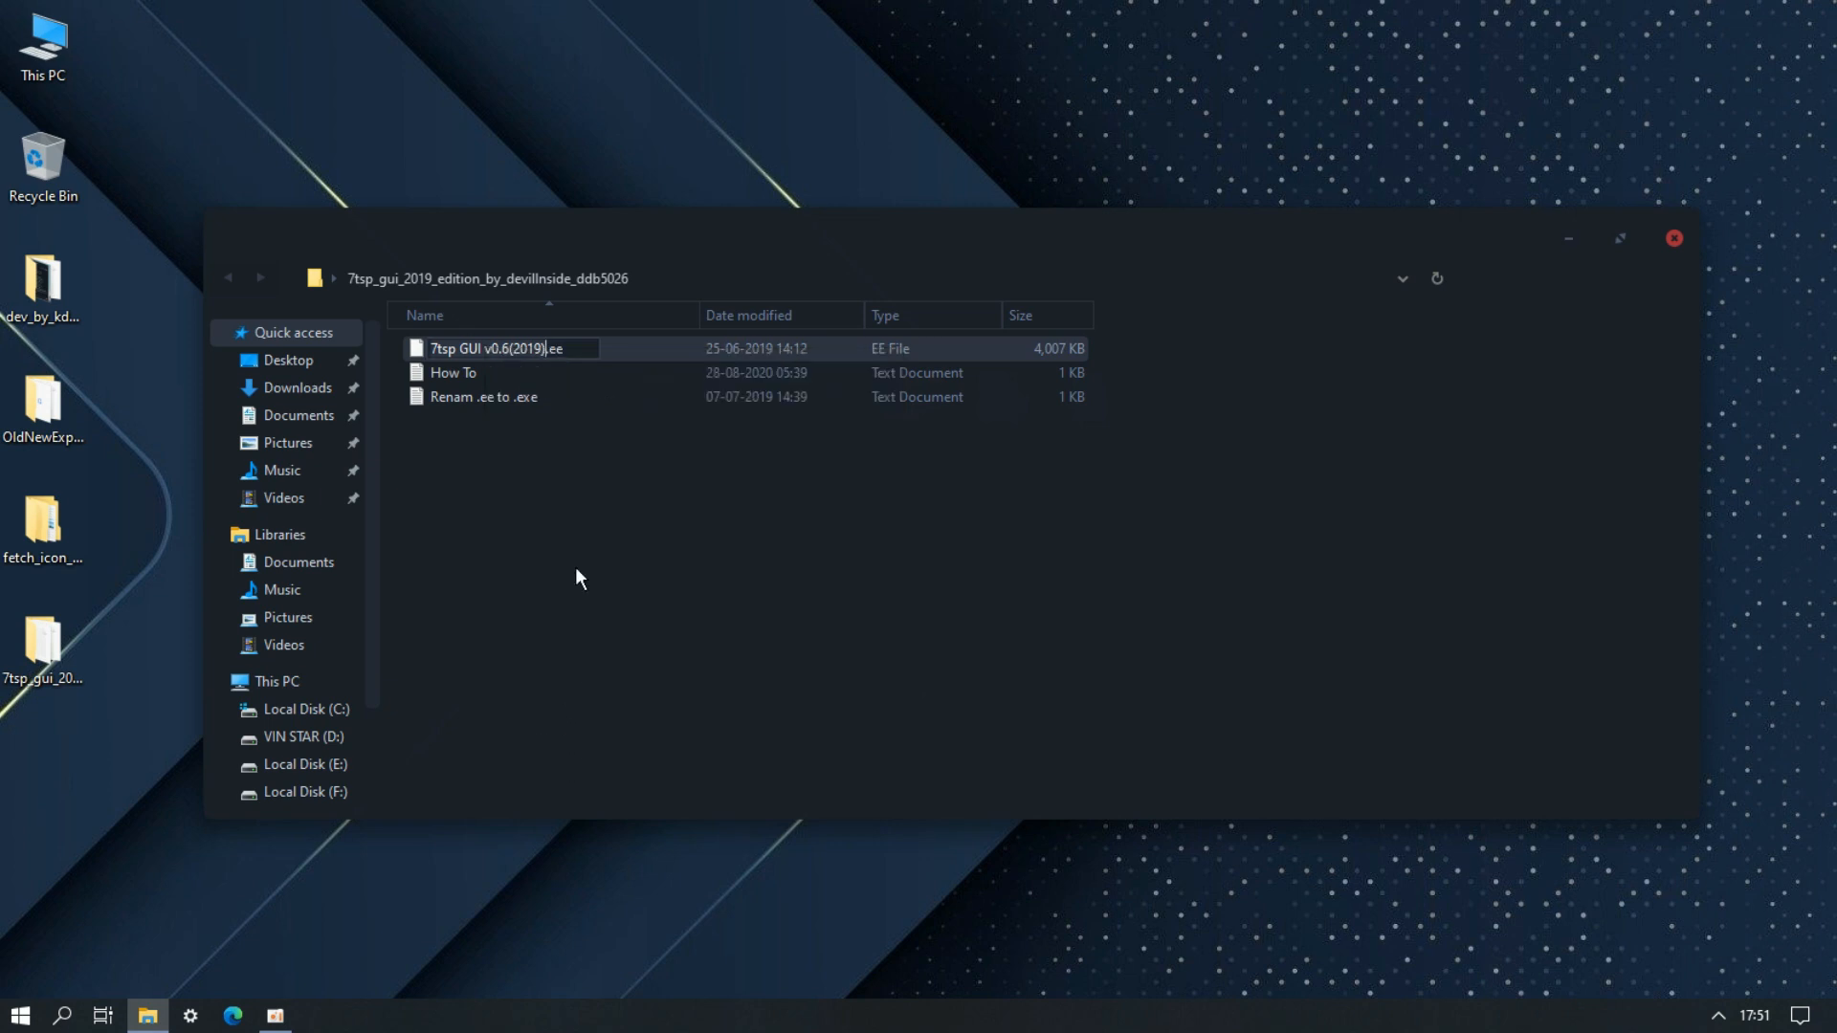
{"action": "left_click", "coordinate": [572, 347]}
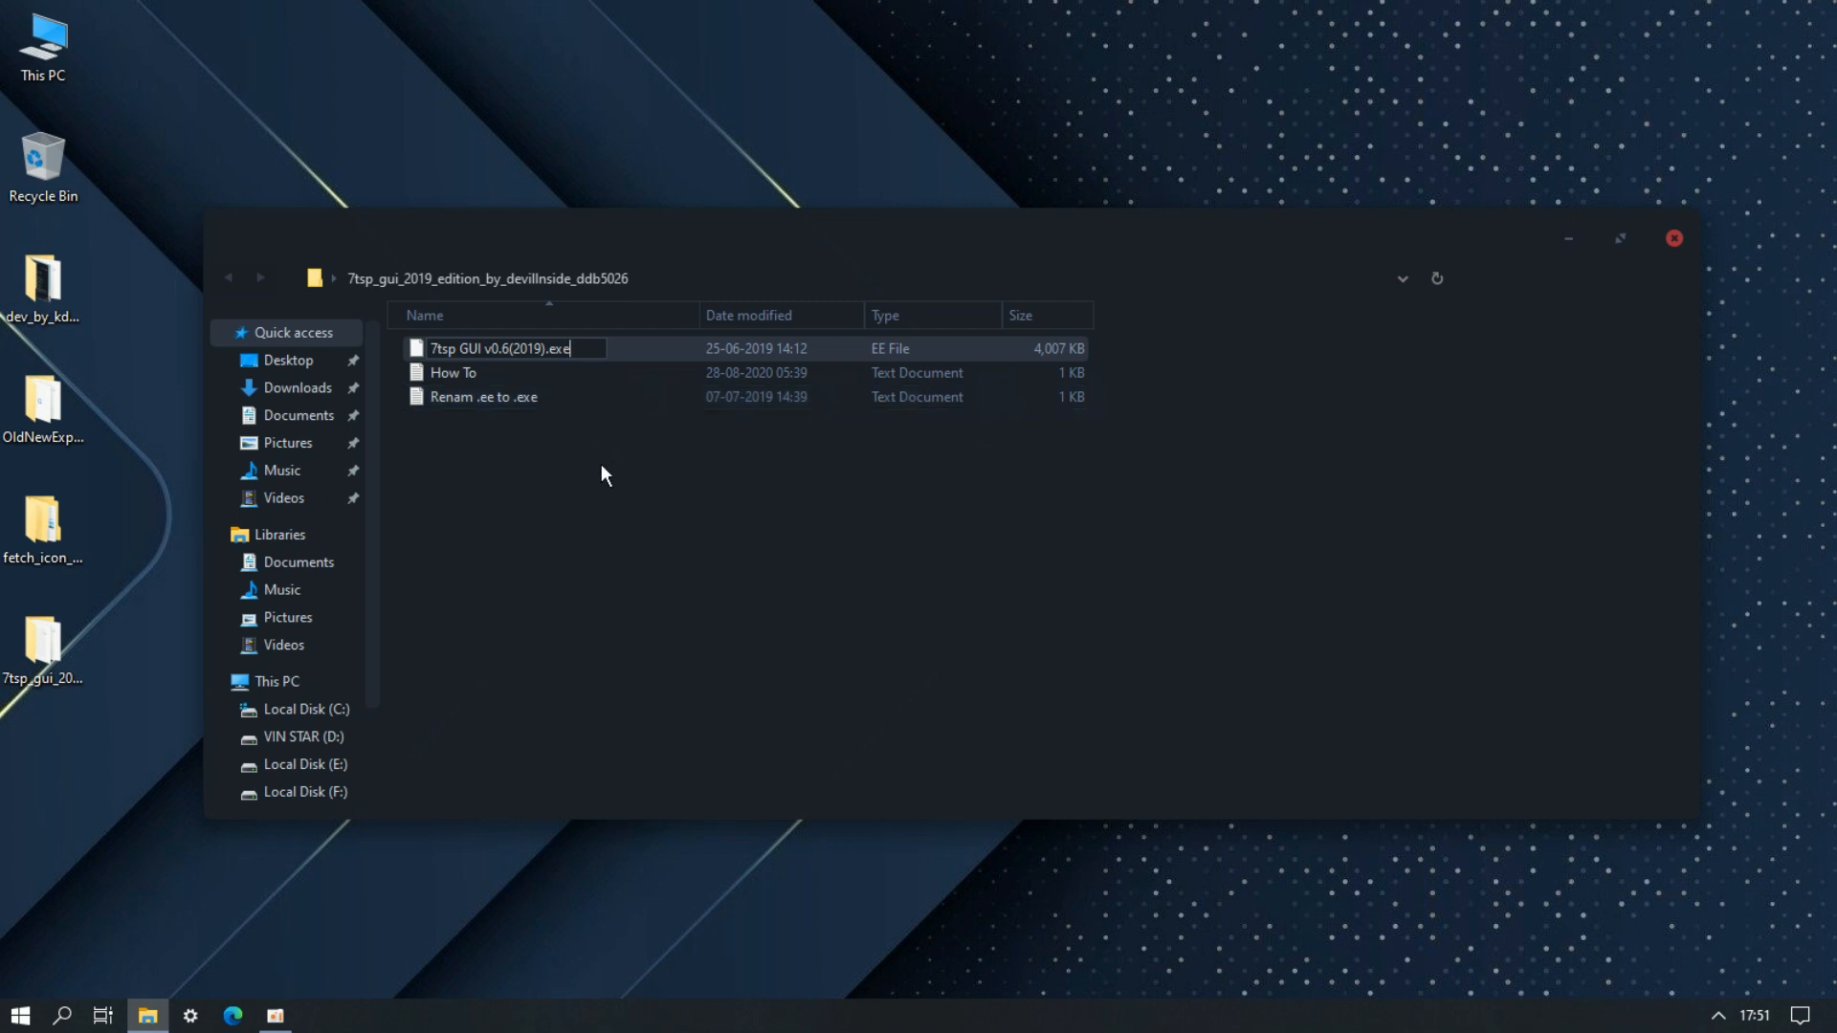
{"action": "key", "text": "Return"}
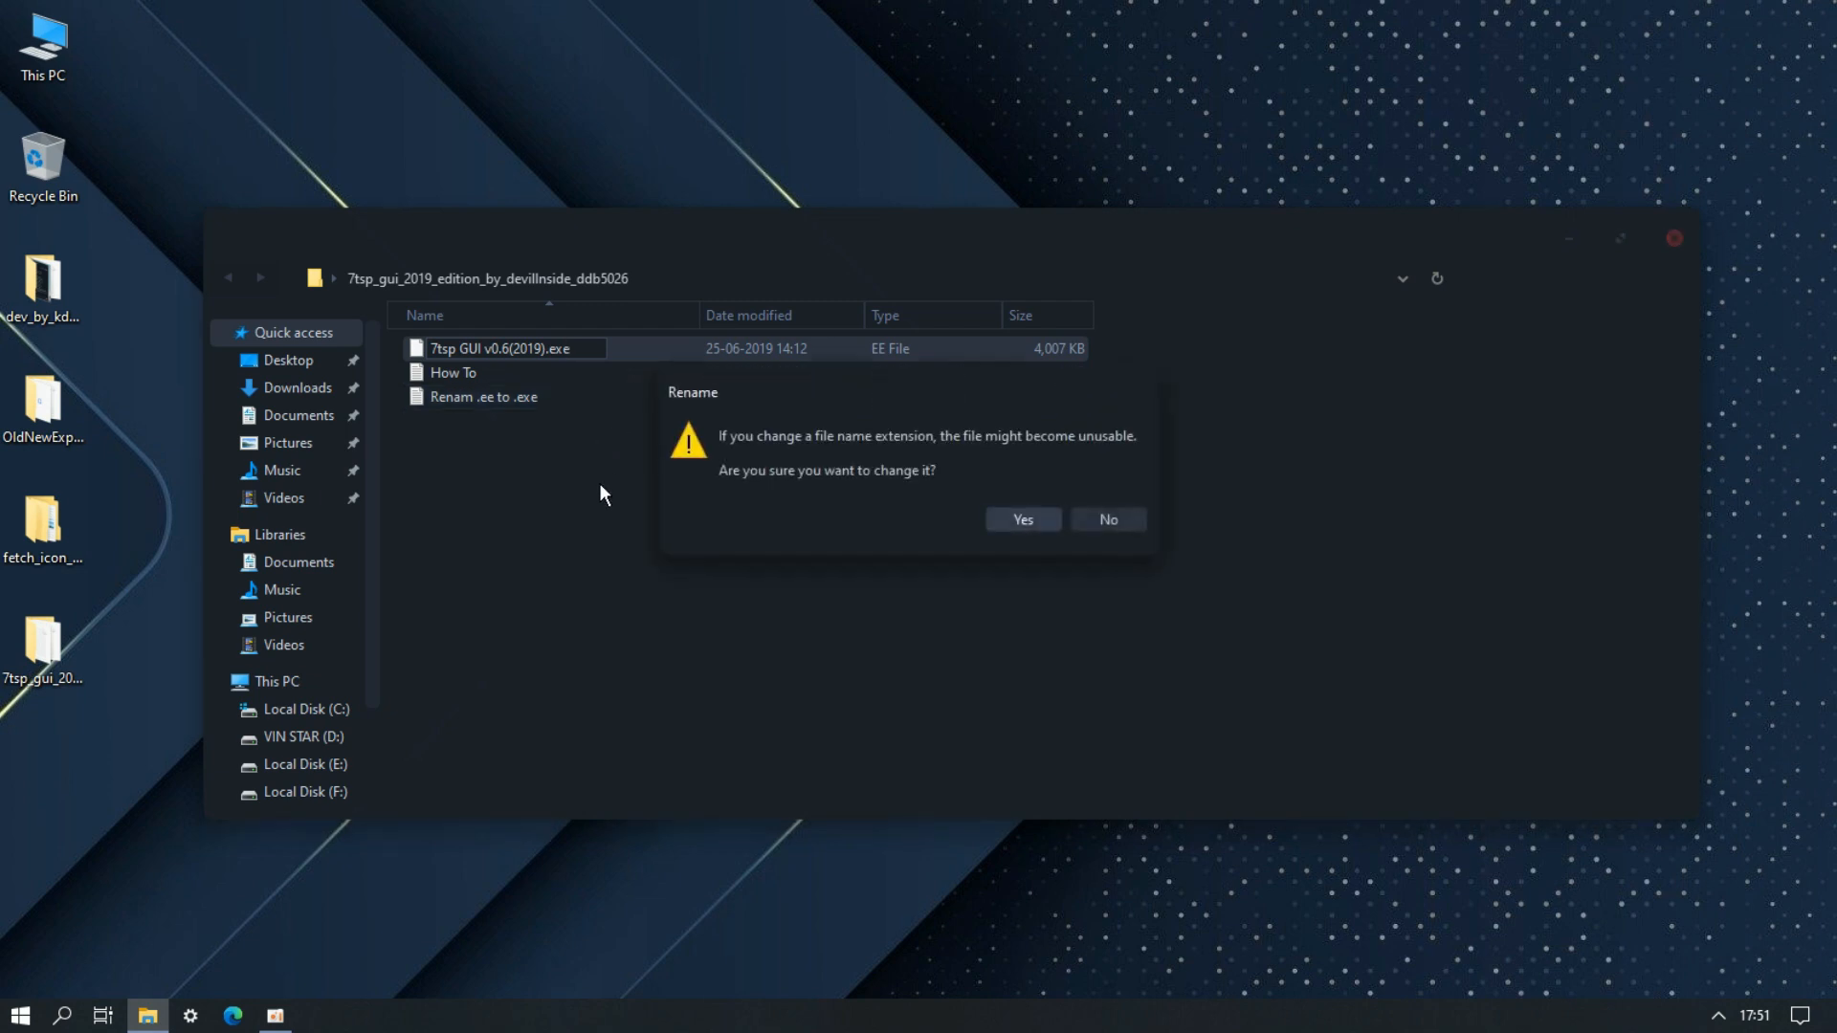
{"action": "left_click", "coordinate": [1022, 521]}
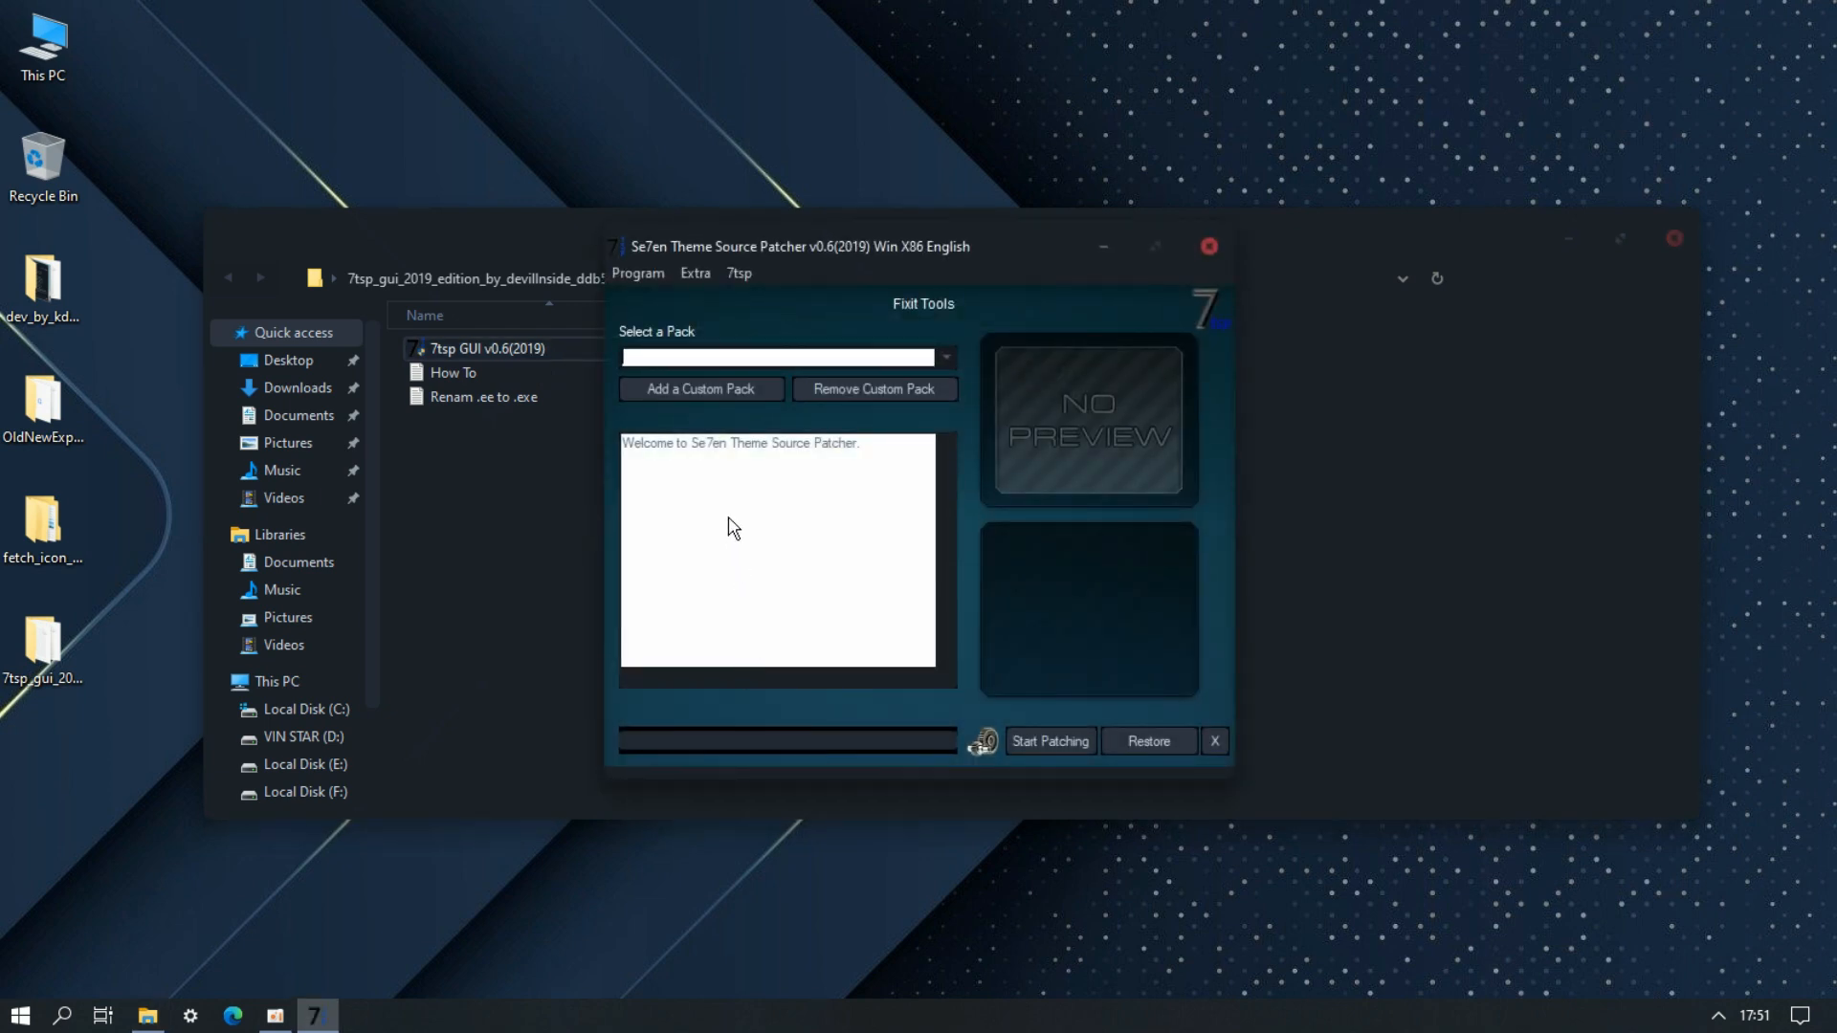
- Add 7tsp Fetch from the Fetch Icon Theme UPDATED subfolder of the desktop's fetch_icon_theme_by_niivu_ddipk7p folder as a custom pack
{"action": "left_click", "coordinate": [729, 396]}
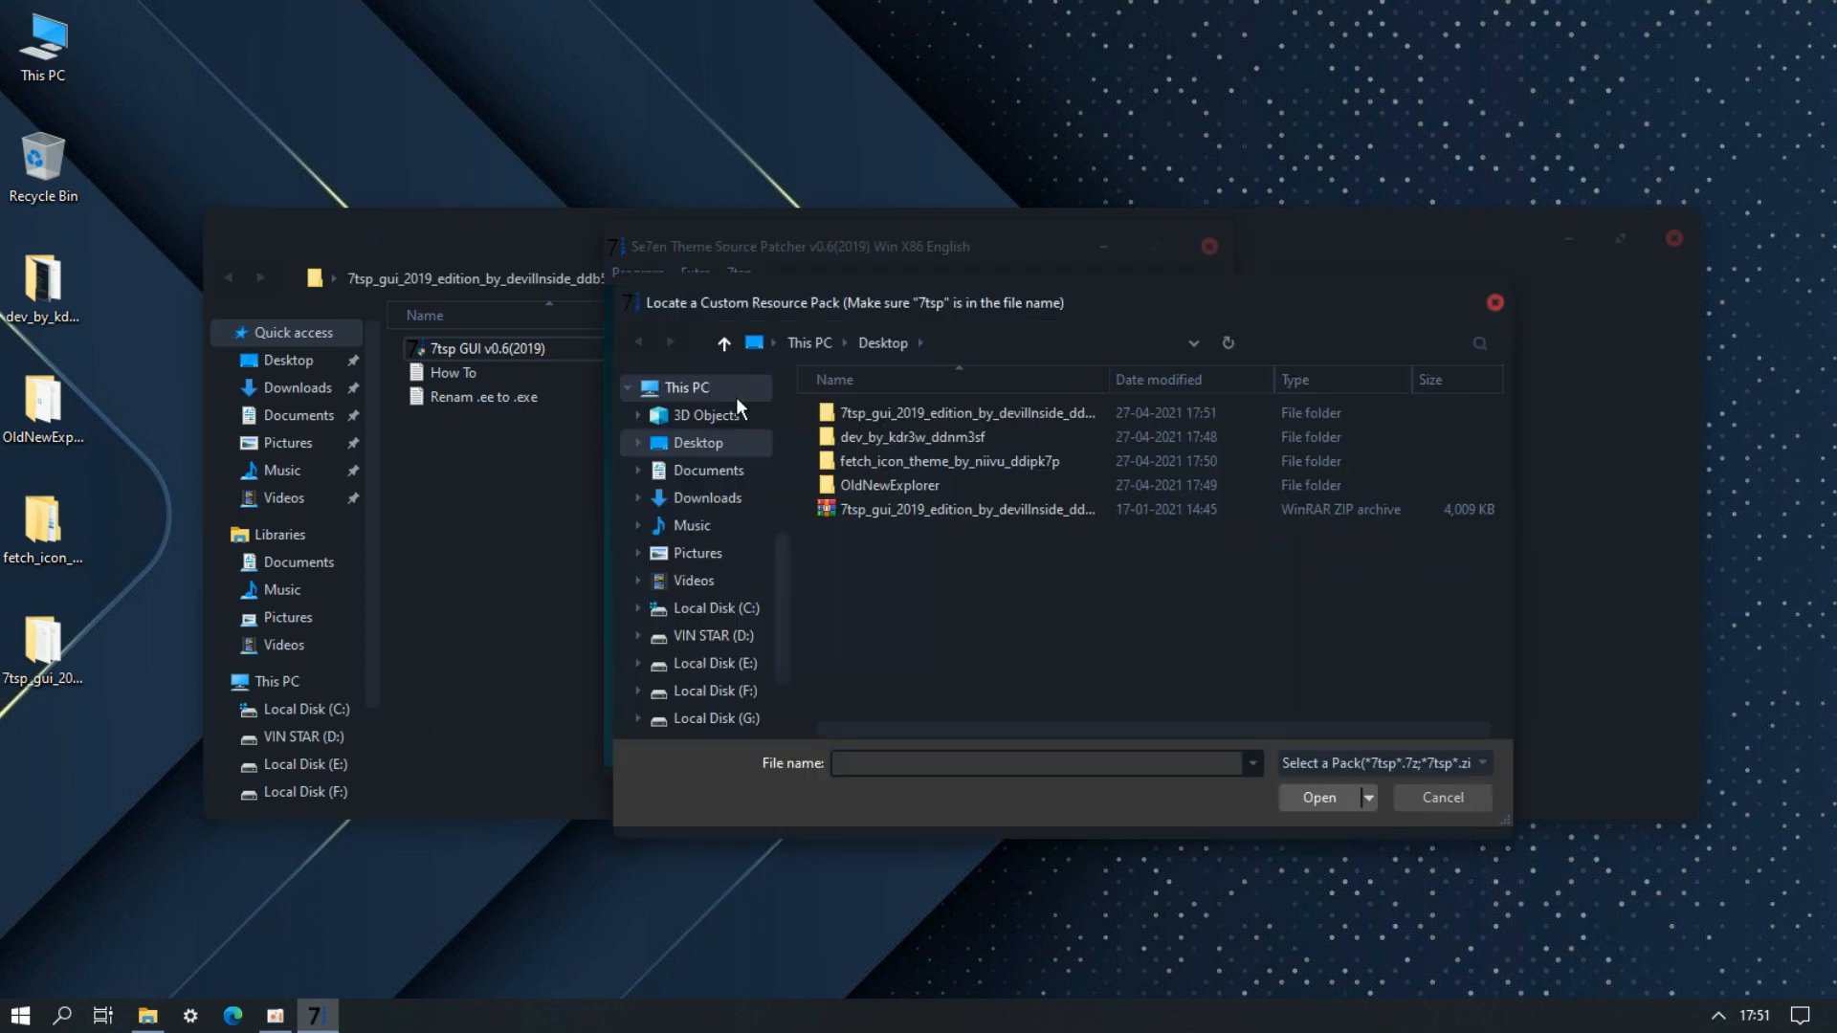
{"action": "left_click", "coordinate": [703, 445]}
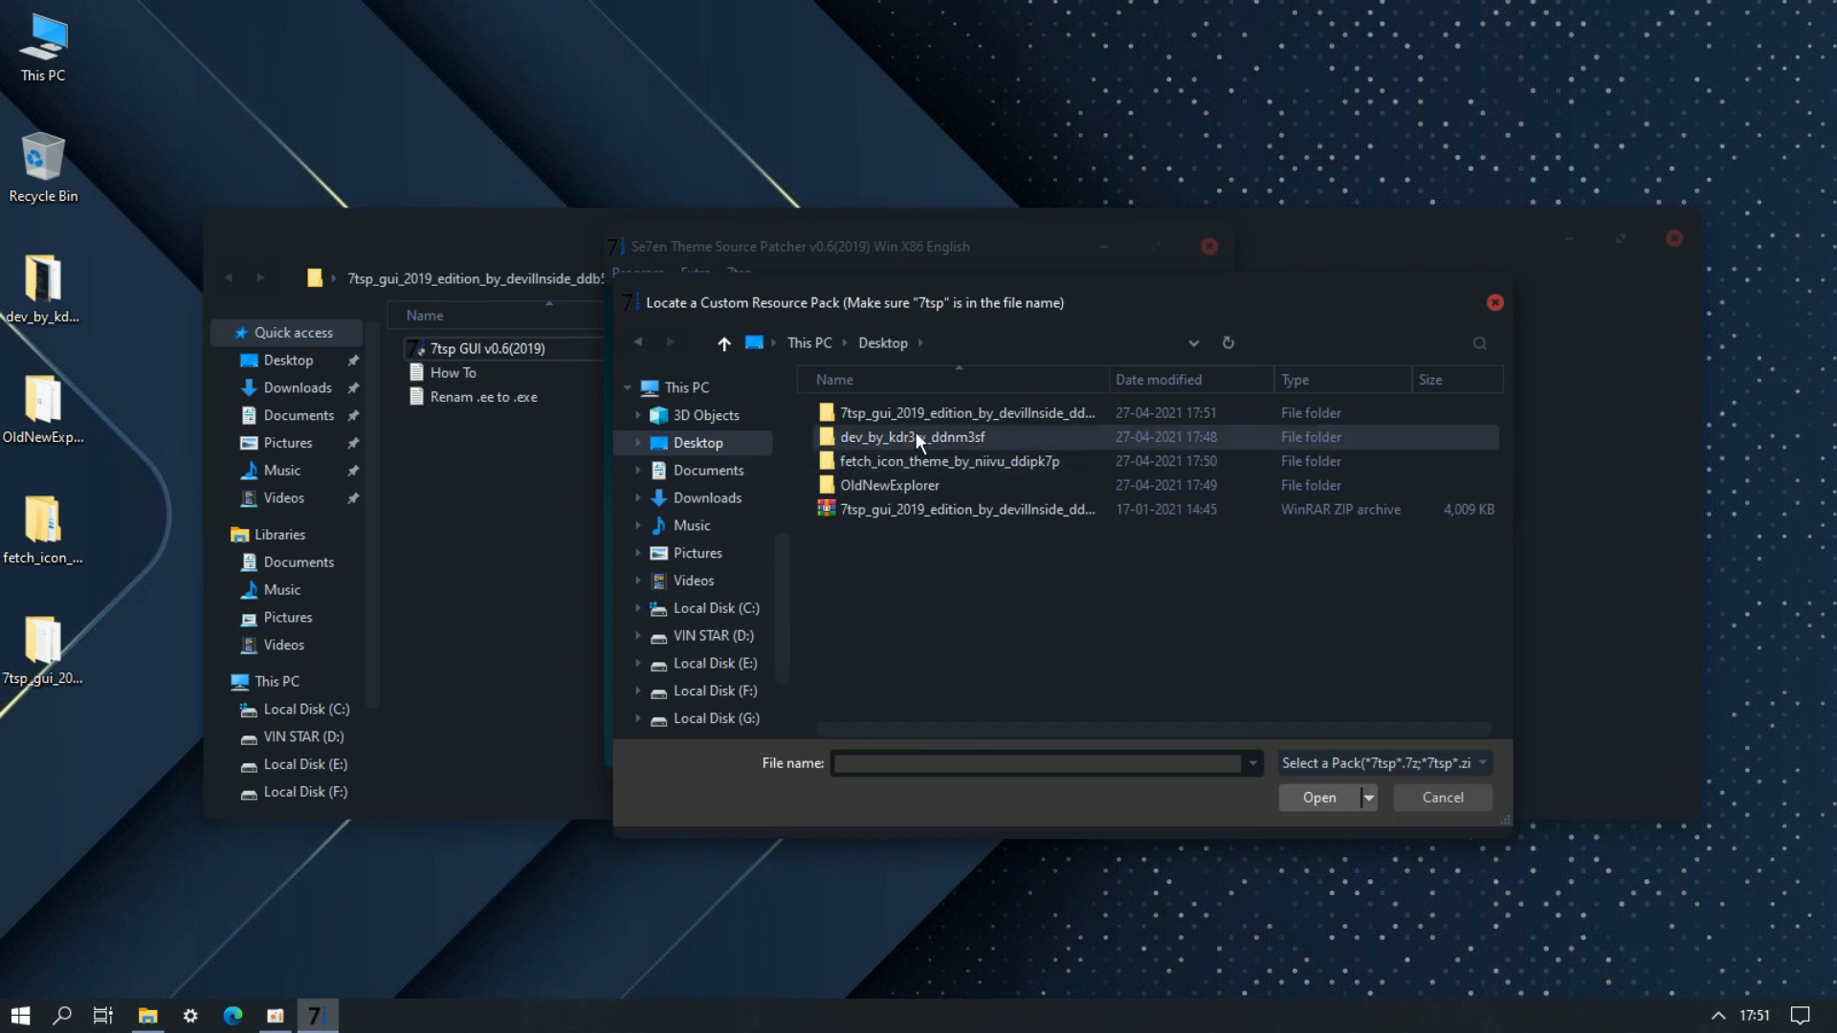
{"action": "left_click", "coordinate": [890, 462]}
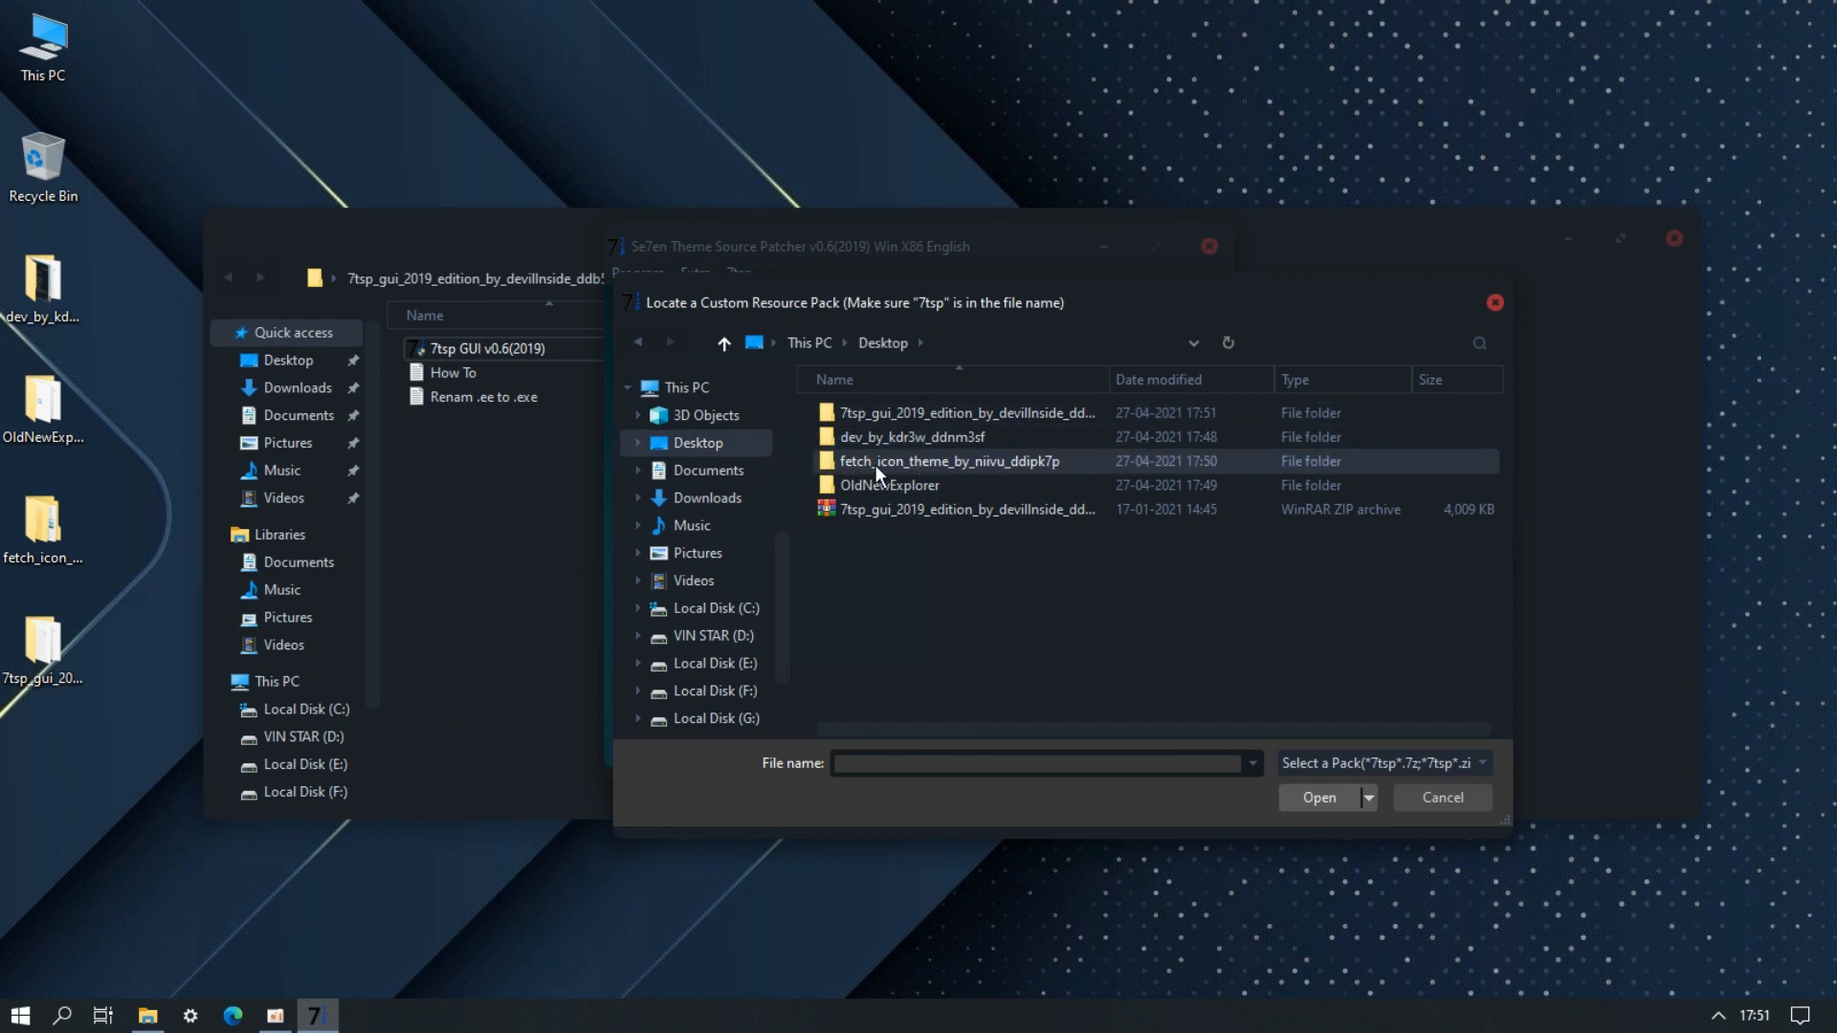
{"action": "double_click", "coordinate": [943, 462]}
{"action": "double_click", "coordinate": [944, 418]}
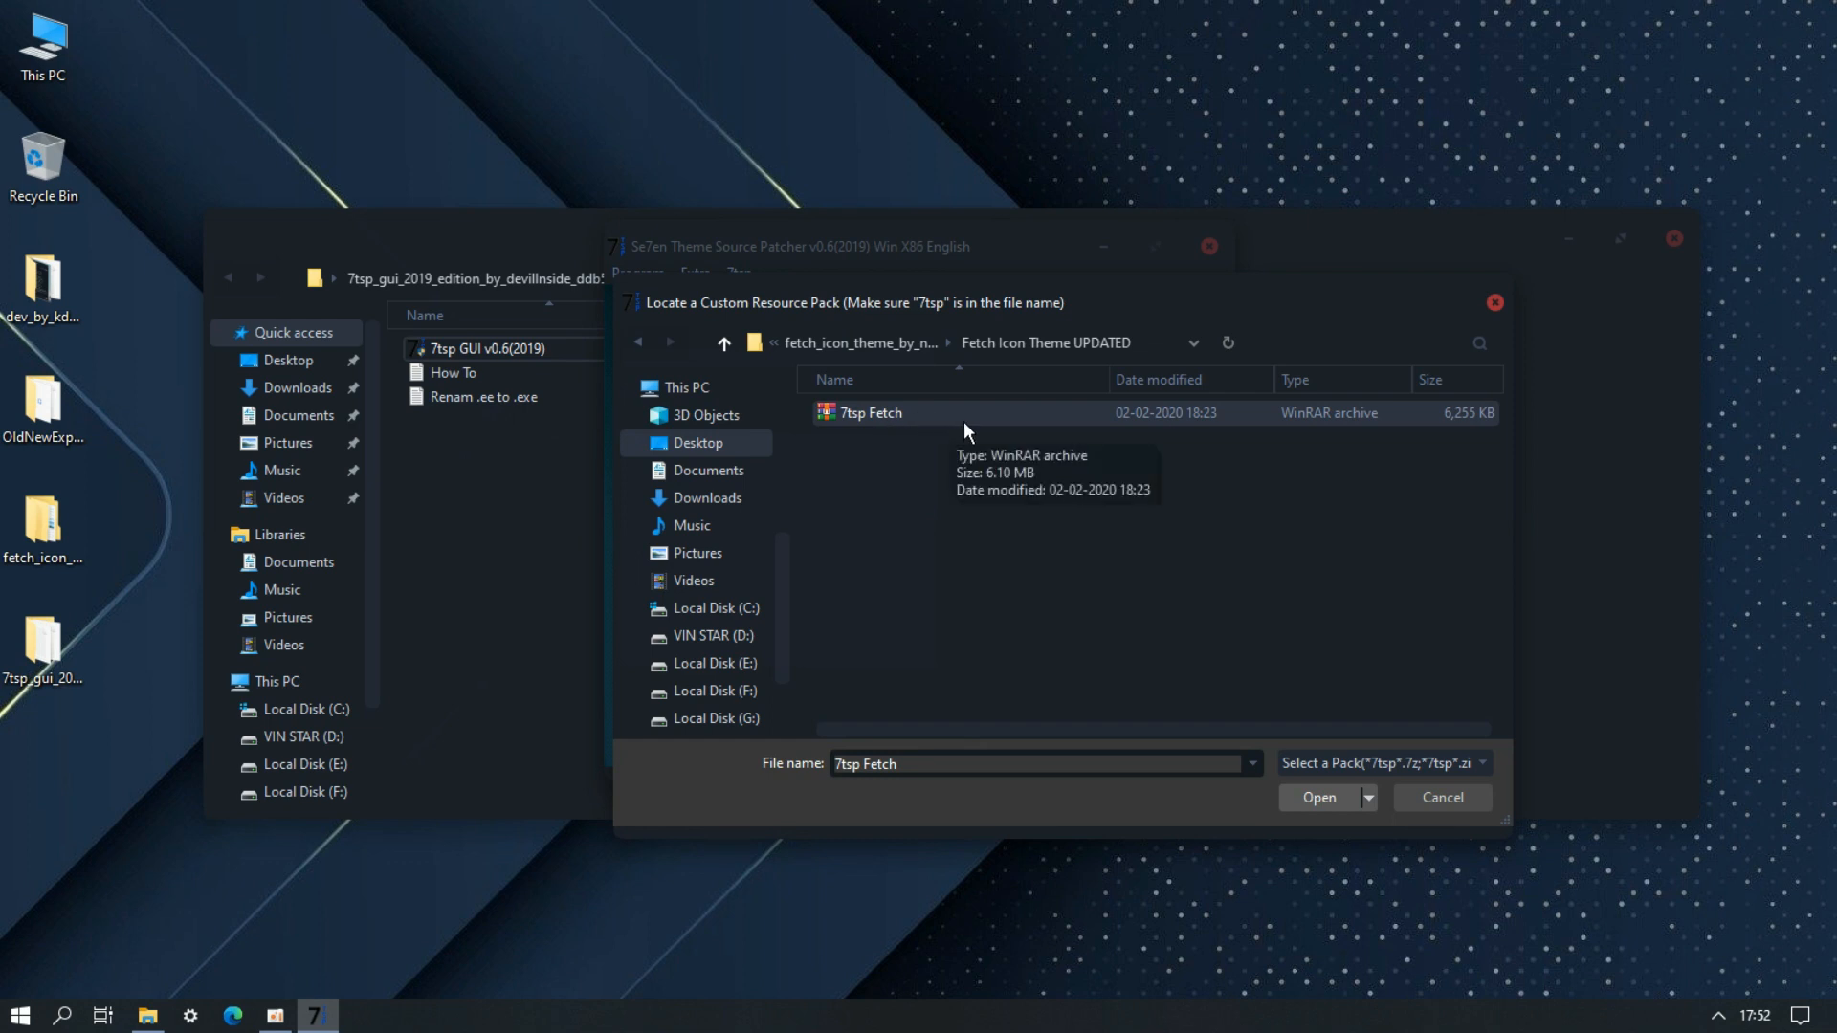
{"action": "left_click", "coordinate": [1337, 804]}
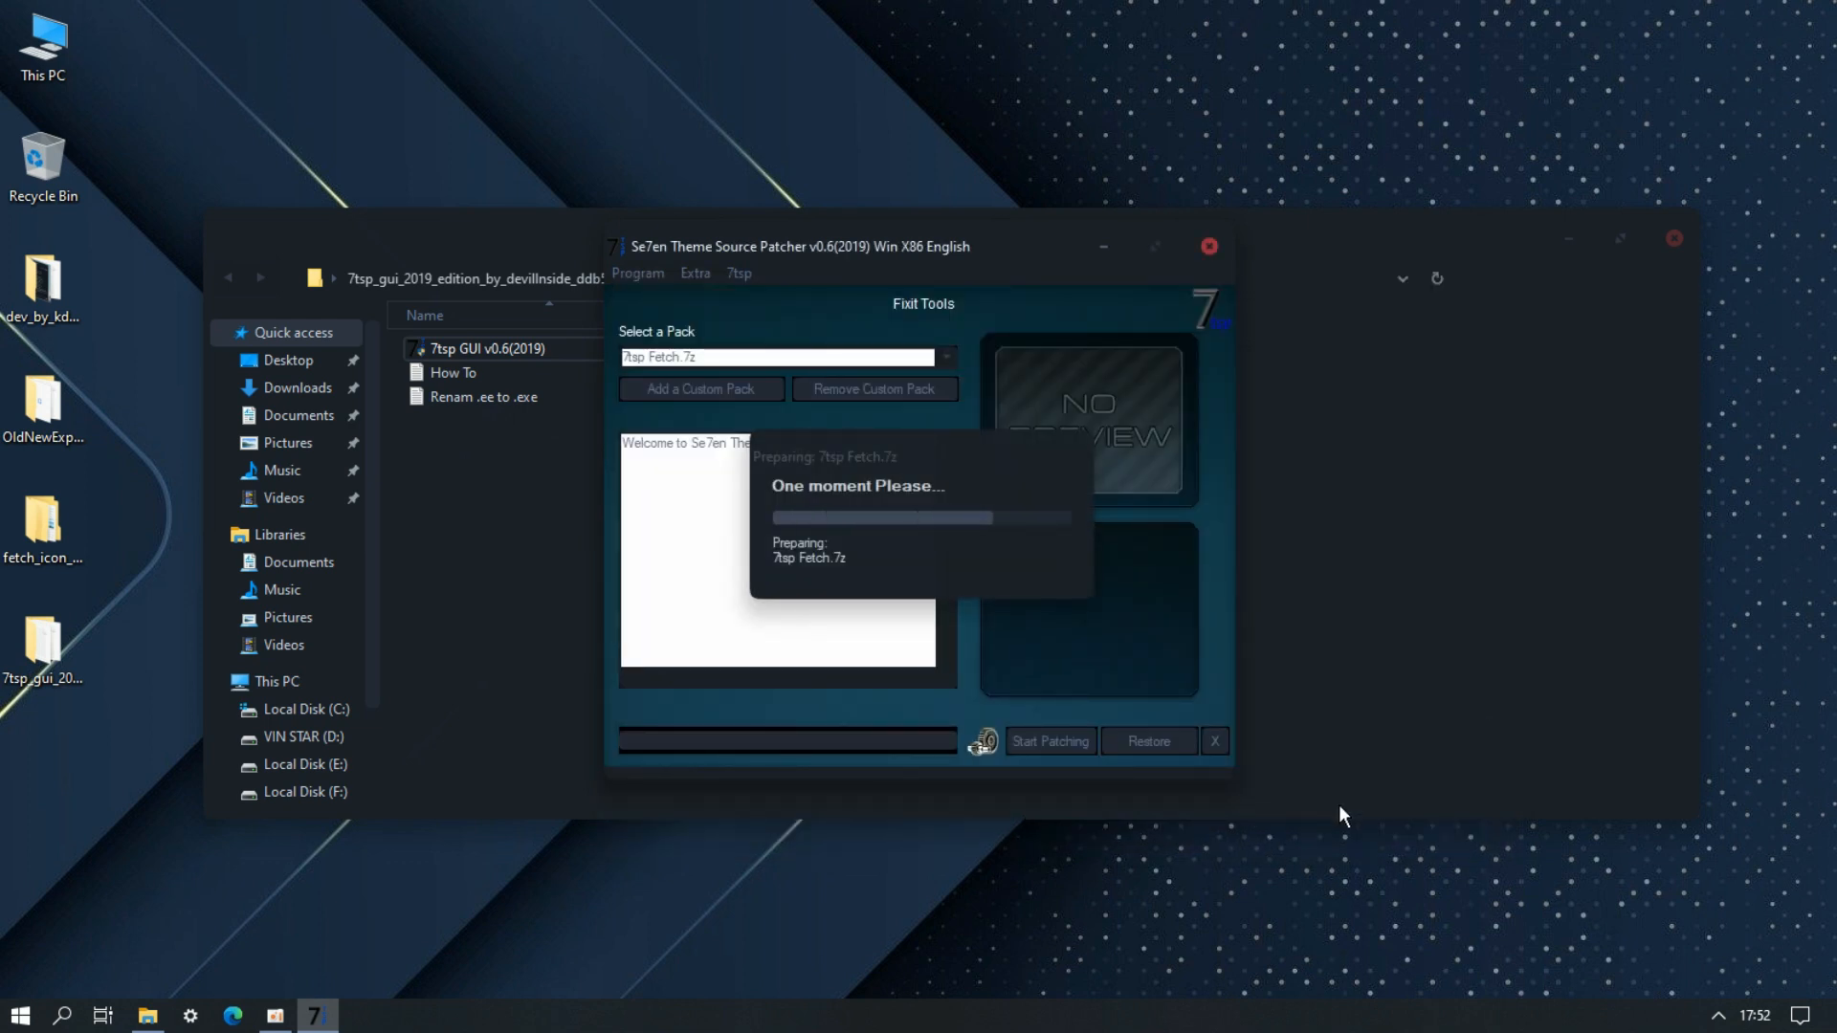
- Patch the system with the 7tsp Fetch.7z pack, reboot Windows, and dismiss the patching confirmation
{"action": "left_click", "coordinate": [1057, 738]}
{"action": "left_click", "coordinate": [933, 627]}
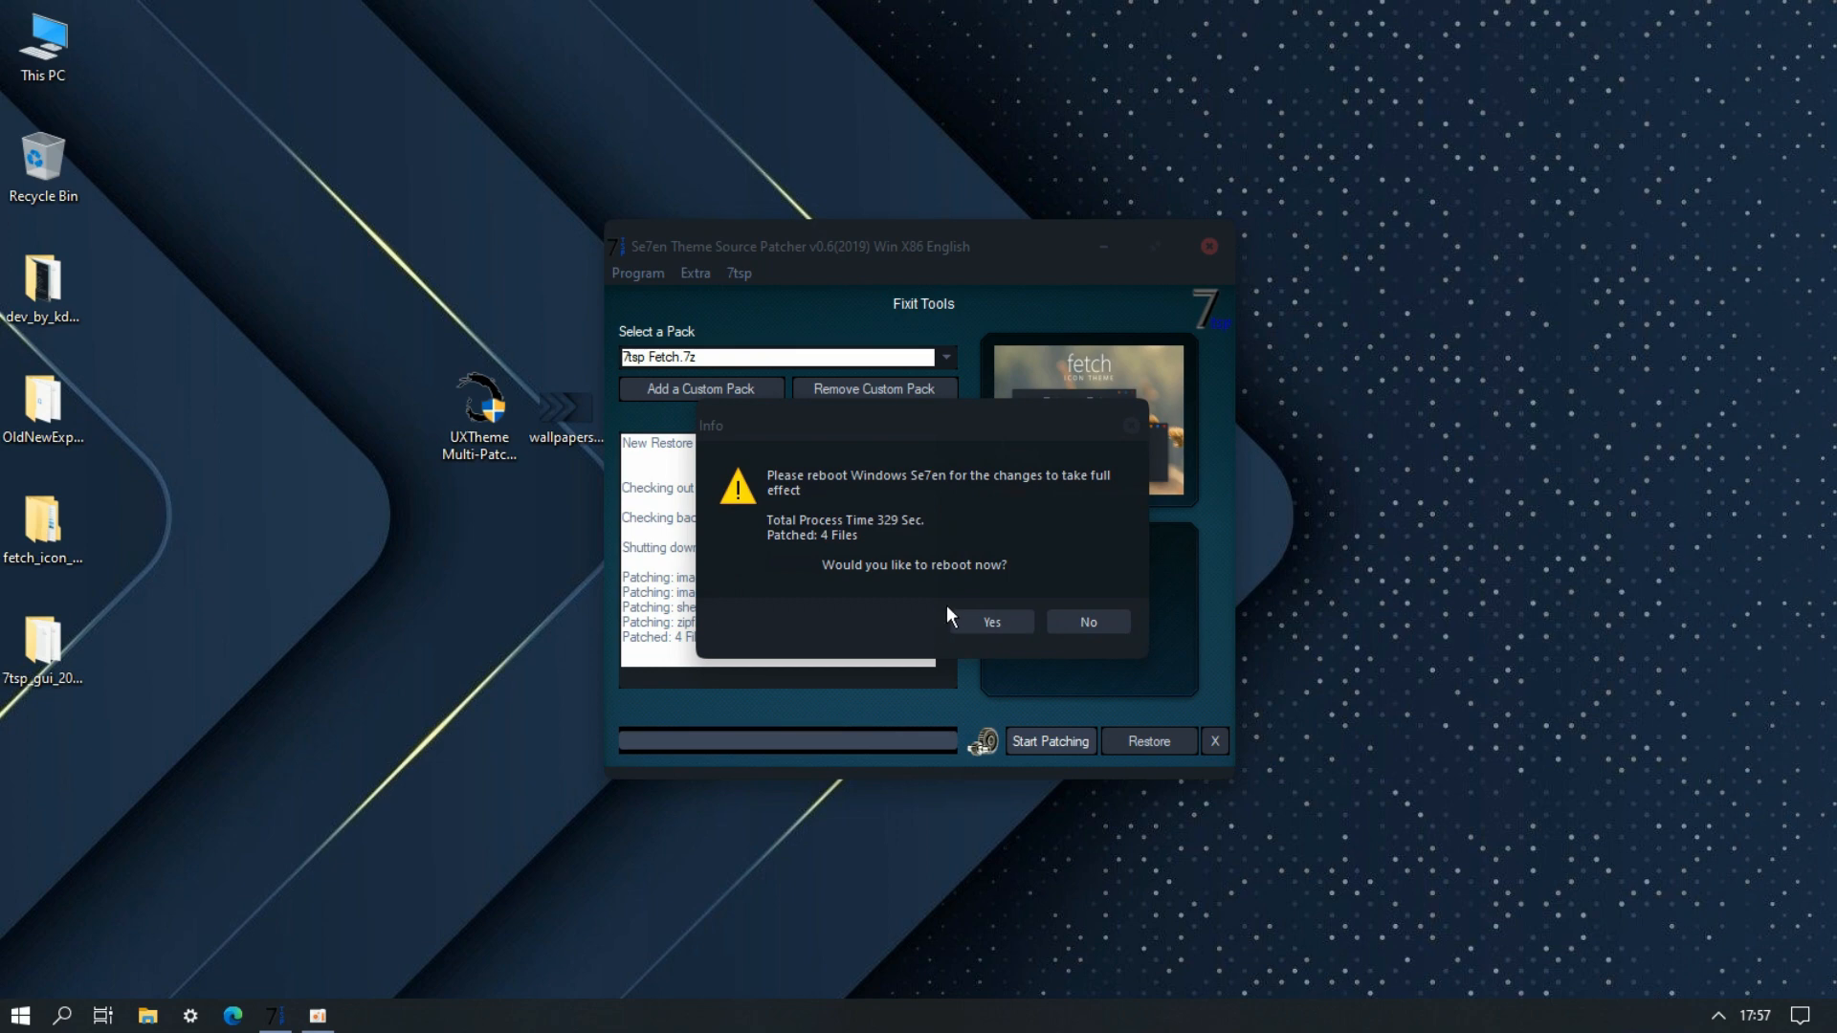
{"action": "left_click", "coordinate": [978, 623]}
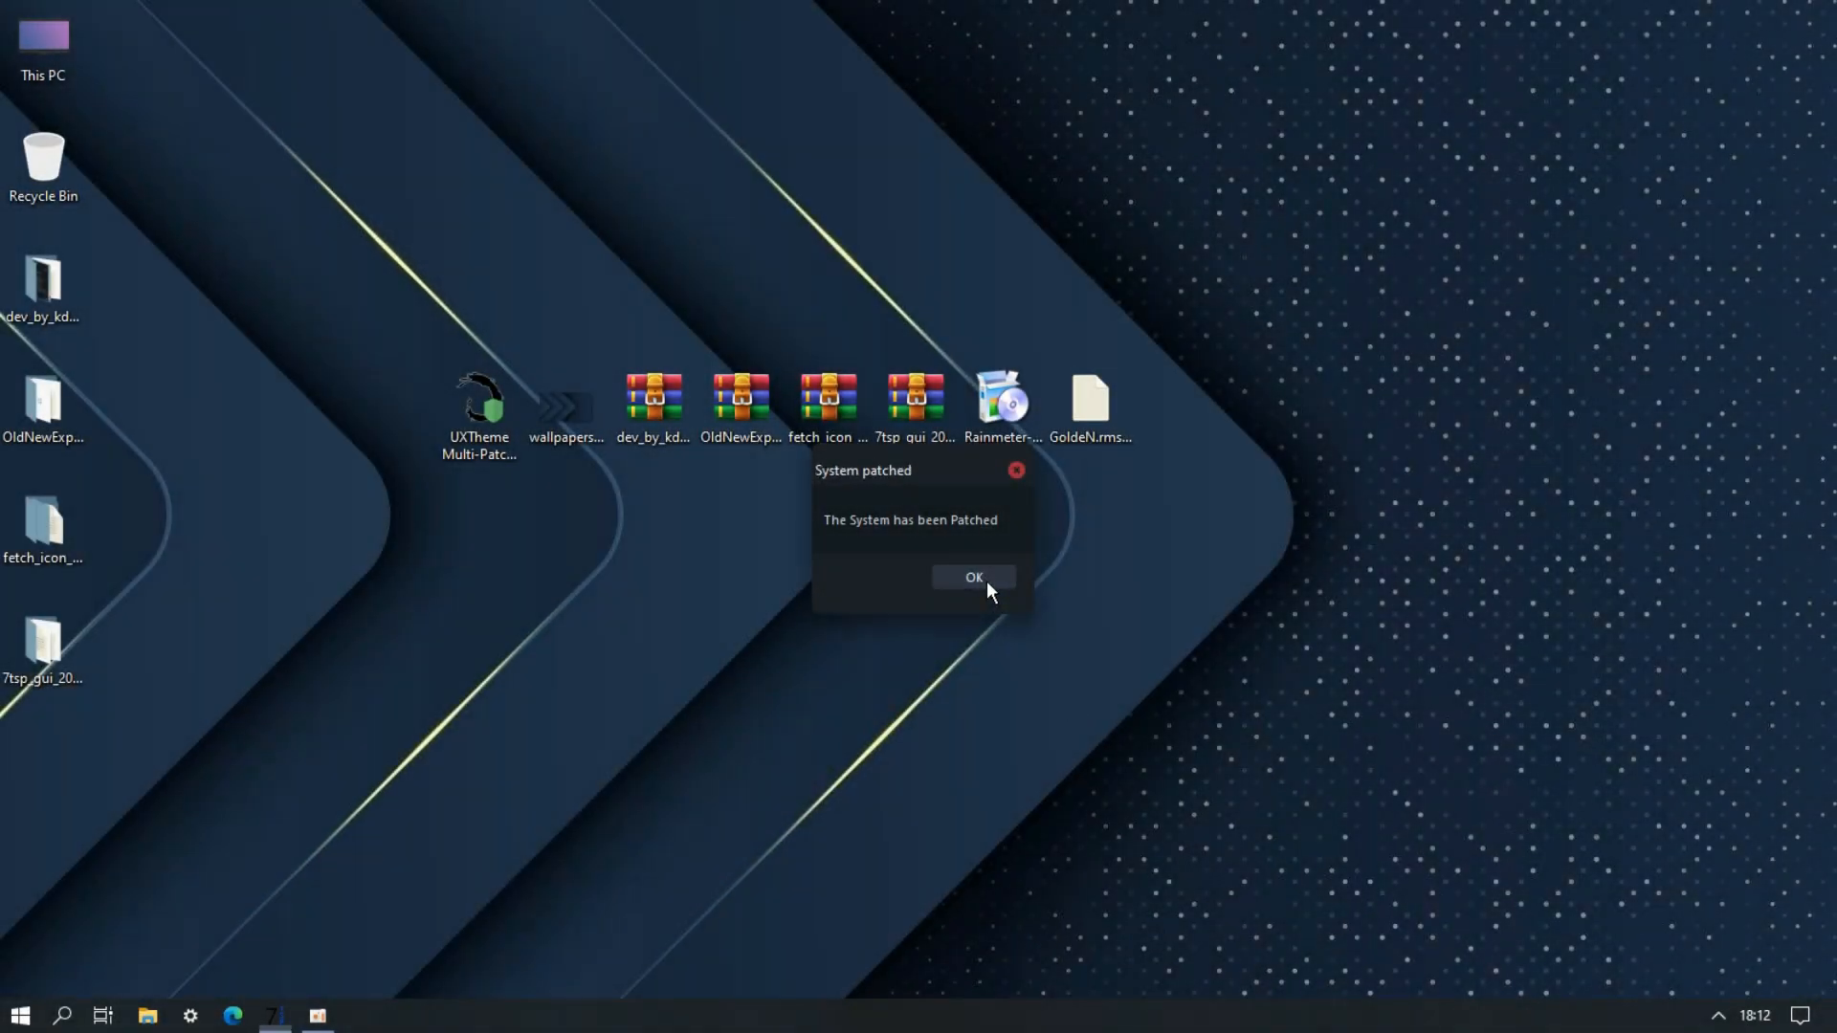
{"action": "left_click", "coordinate": [986, 580]}
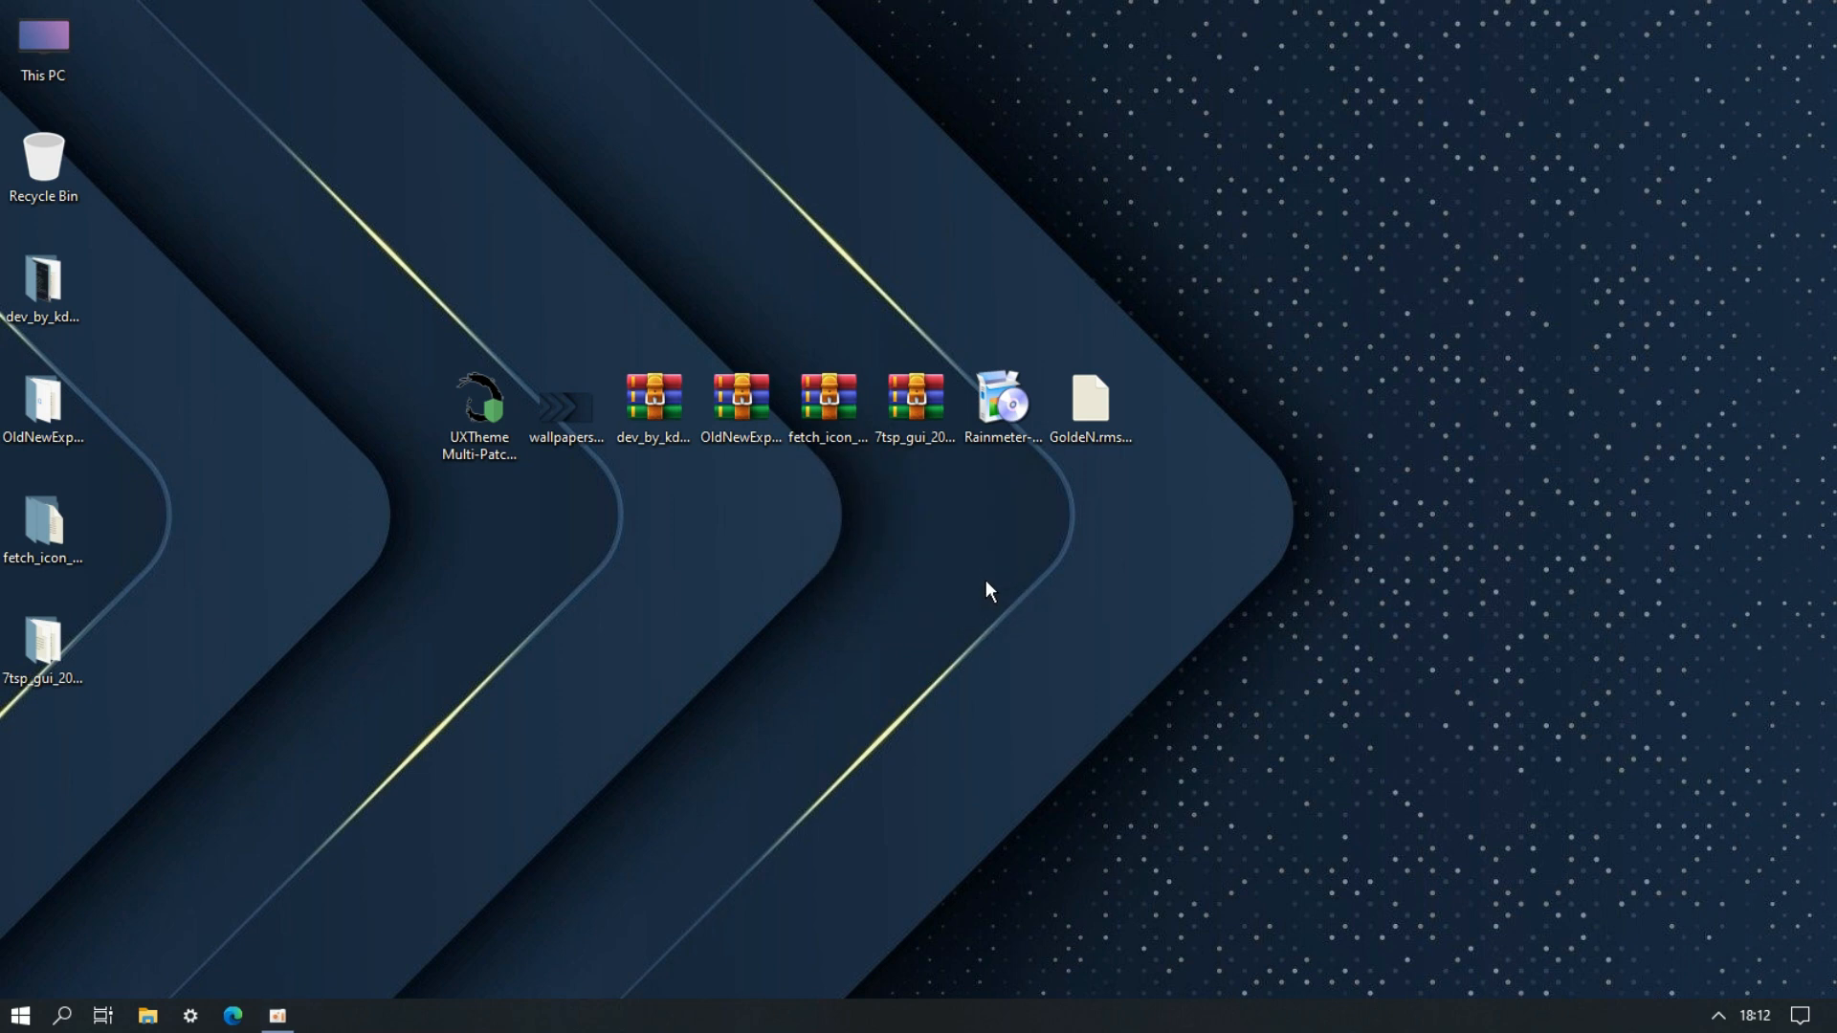
- Check the new folder and drive icons in the This PC window and close it
{"action": "double_click", "coordinate": [46, 72]}
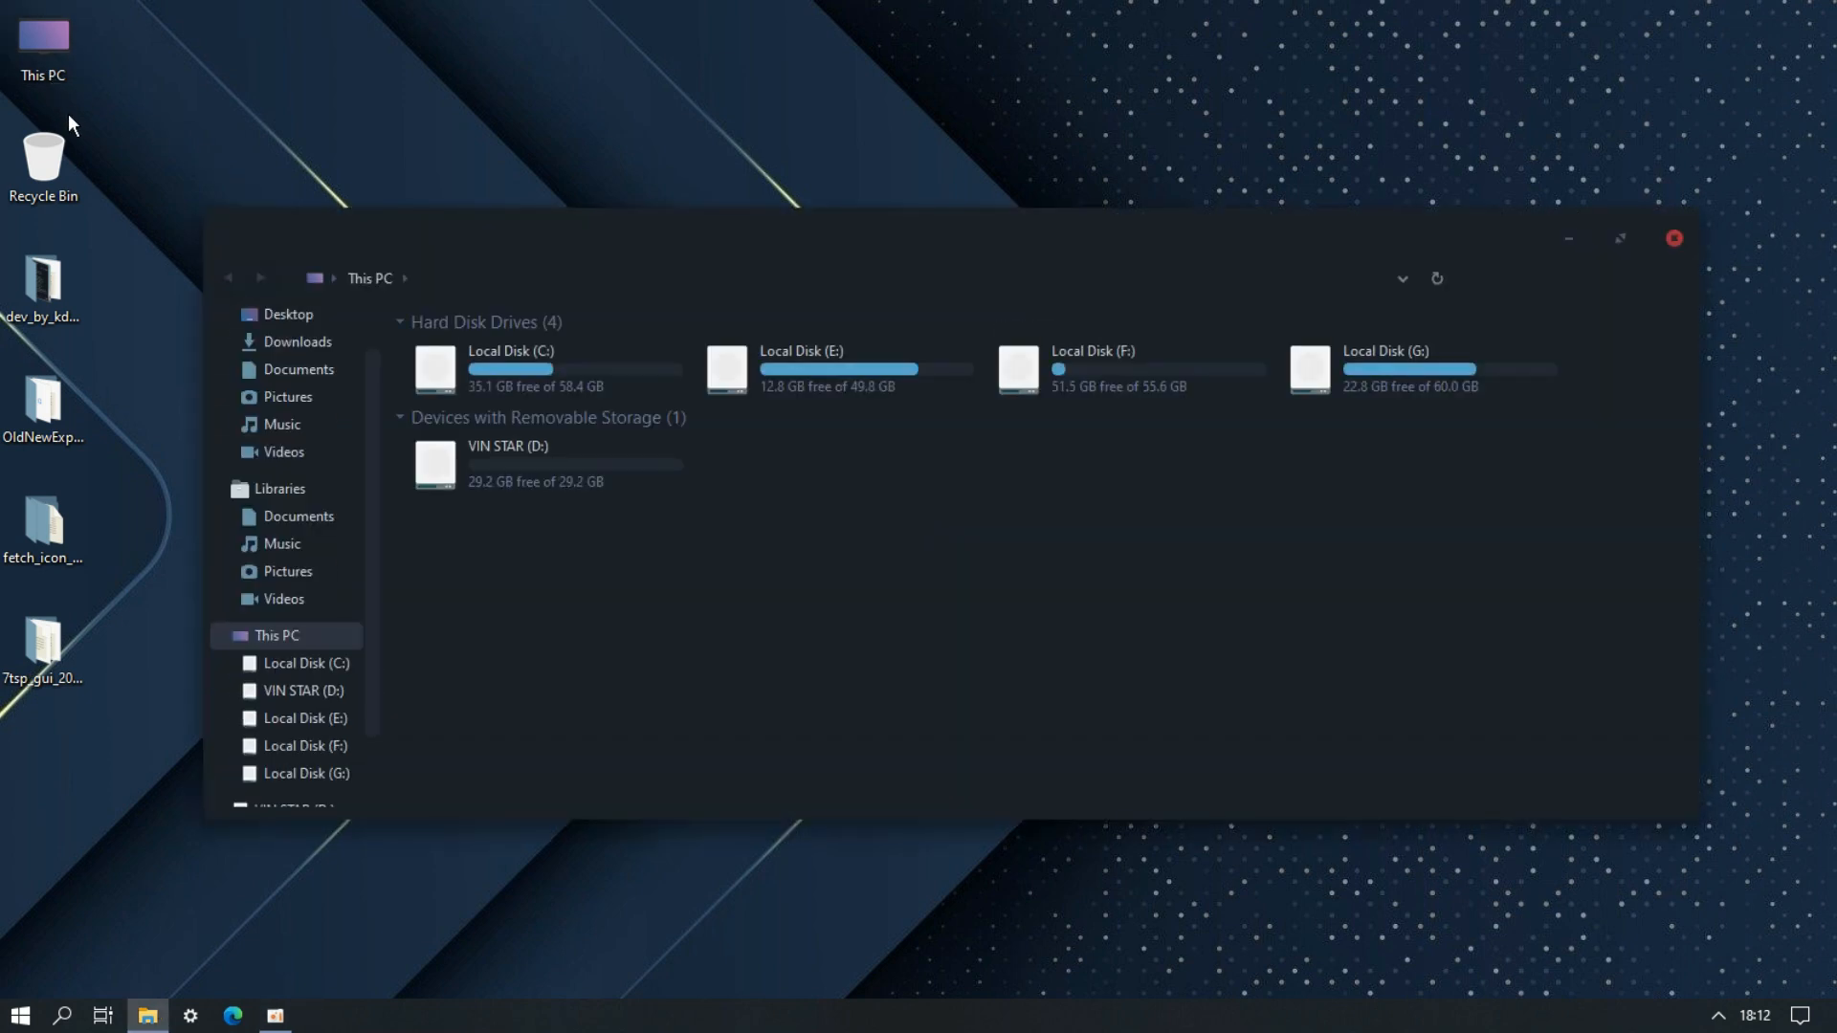
{"action": "mouse_move", "coordinate": [379, 241]}
{"action": "left_mouse_down"}
{"action": "mouse_move", "coordinate": [400, 249]}
{"action": "mouse_move", "coordinate": [386, 263]}
{"action": "mouse_move", "coordinate": [377, 239]}
{"action": "left_mouse_up"}
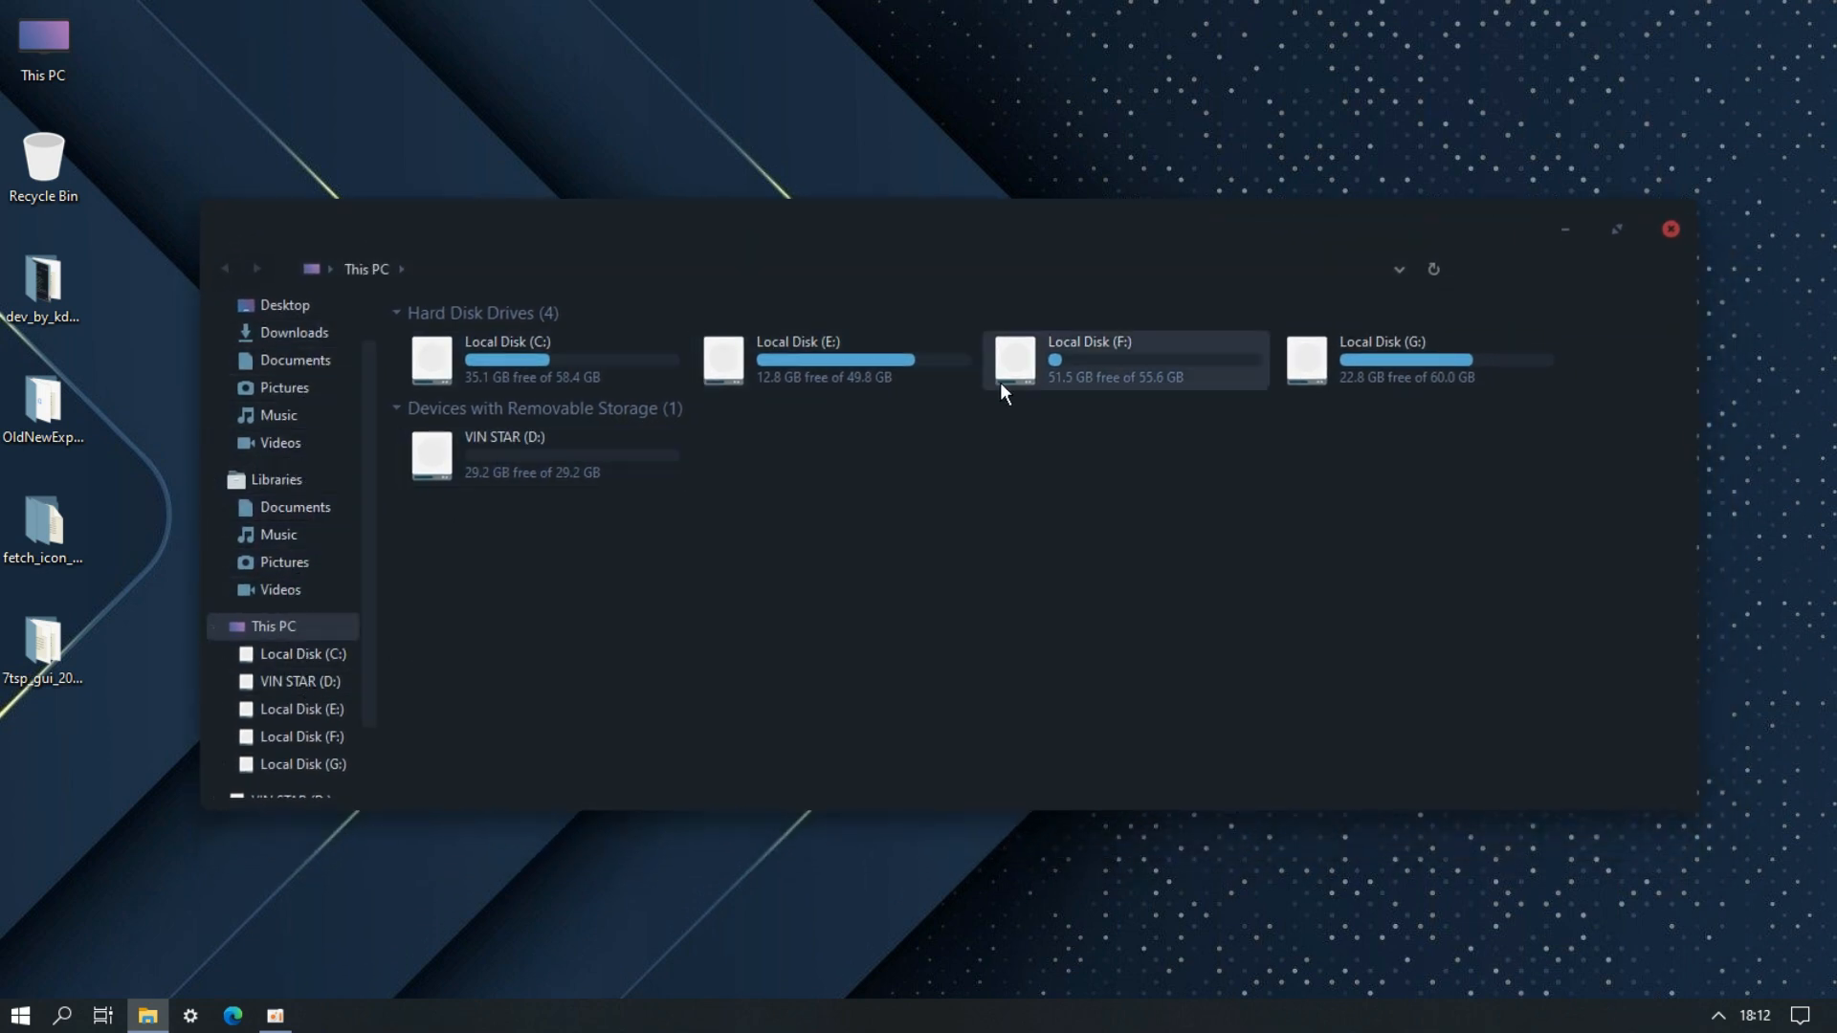
{"action": "left_click", "coordinate": [1671, 230]}
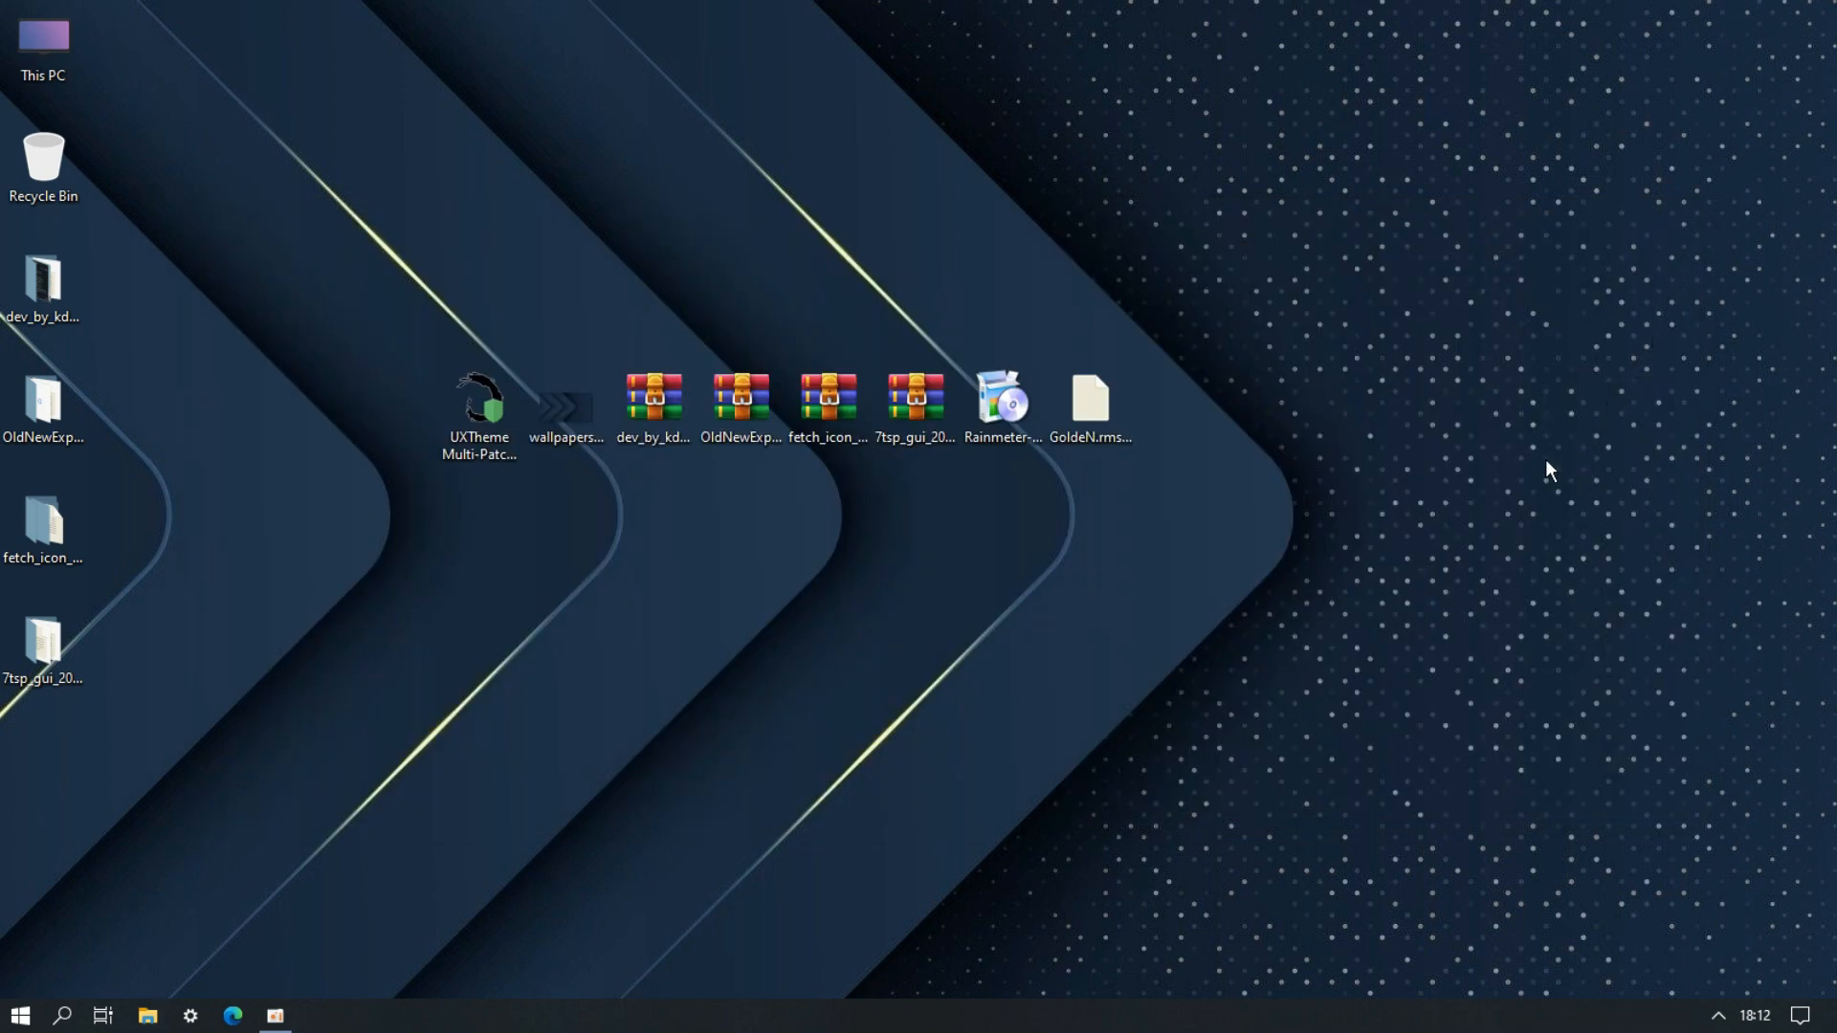
- Install Rainmeter from its desktop installer in English and finish the setup with Run Rainmeter enabled
{"action": "double_click", "coordinate": [999, 421]}
{"action": "left_click", "coordinate": [925, 562]}
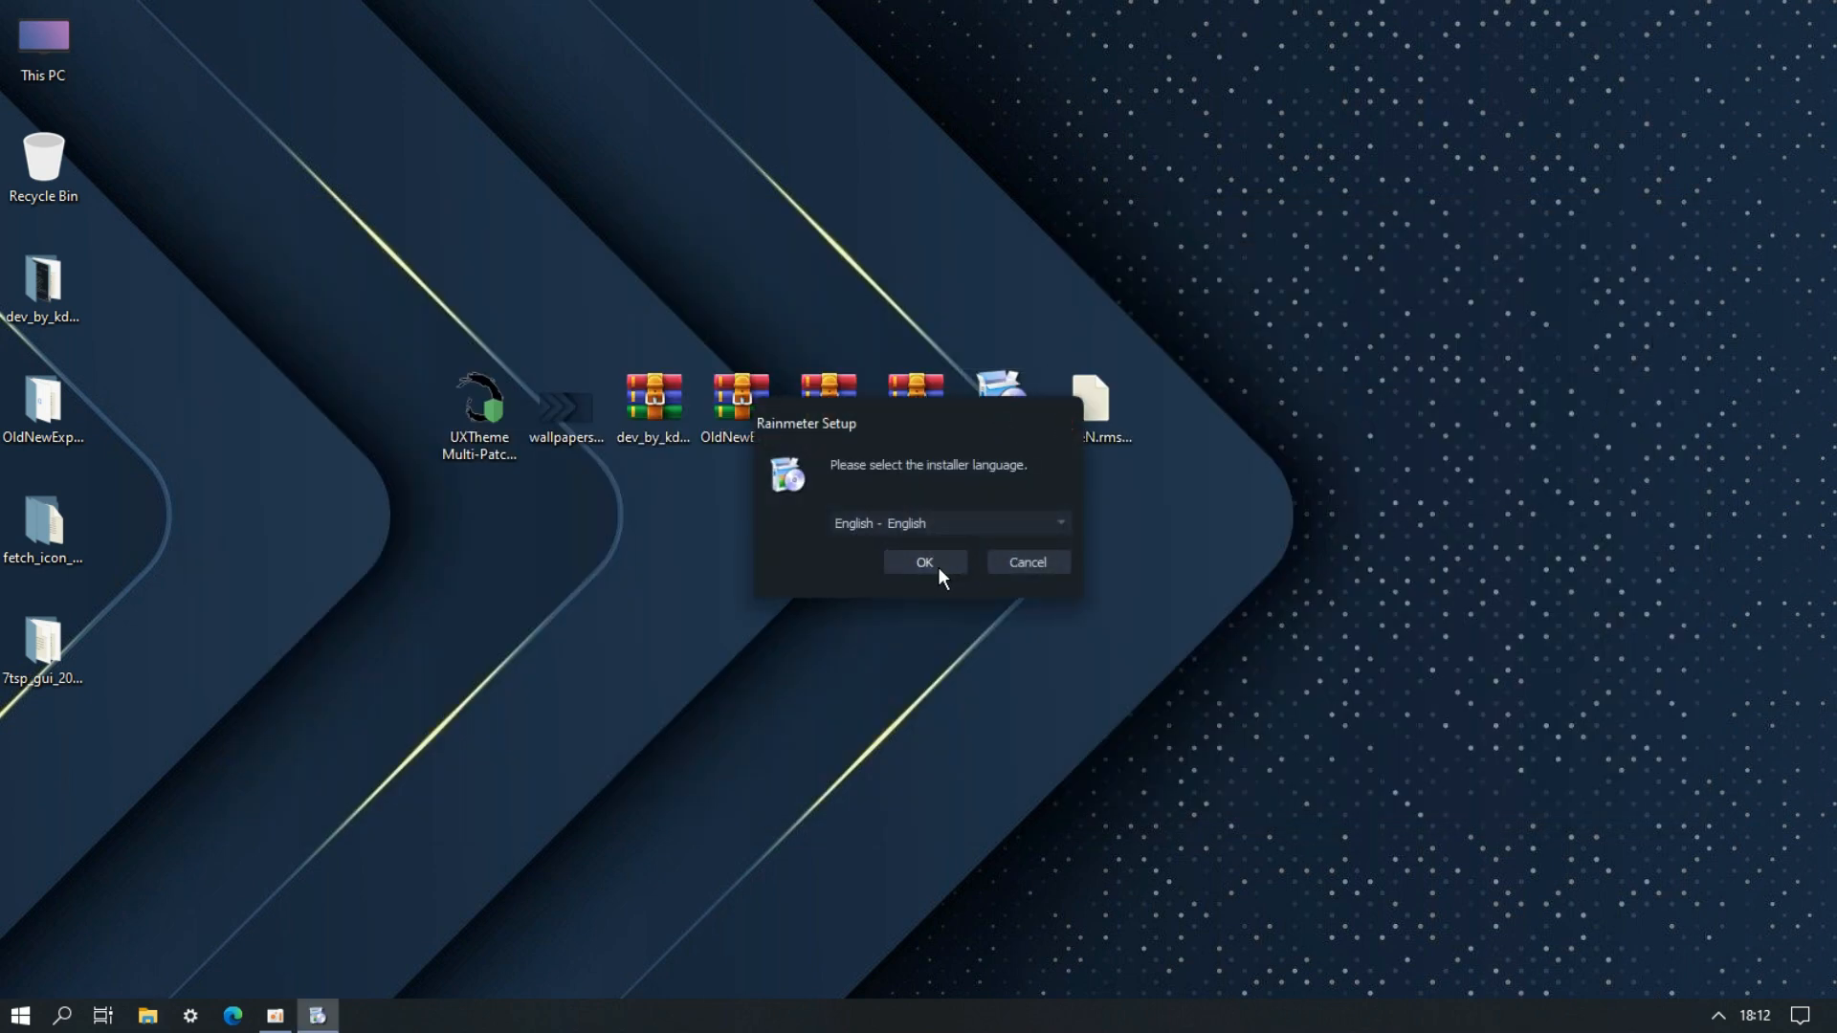
{"action": "left_click", "coordinate": [1028, 689]}
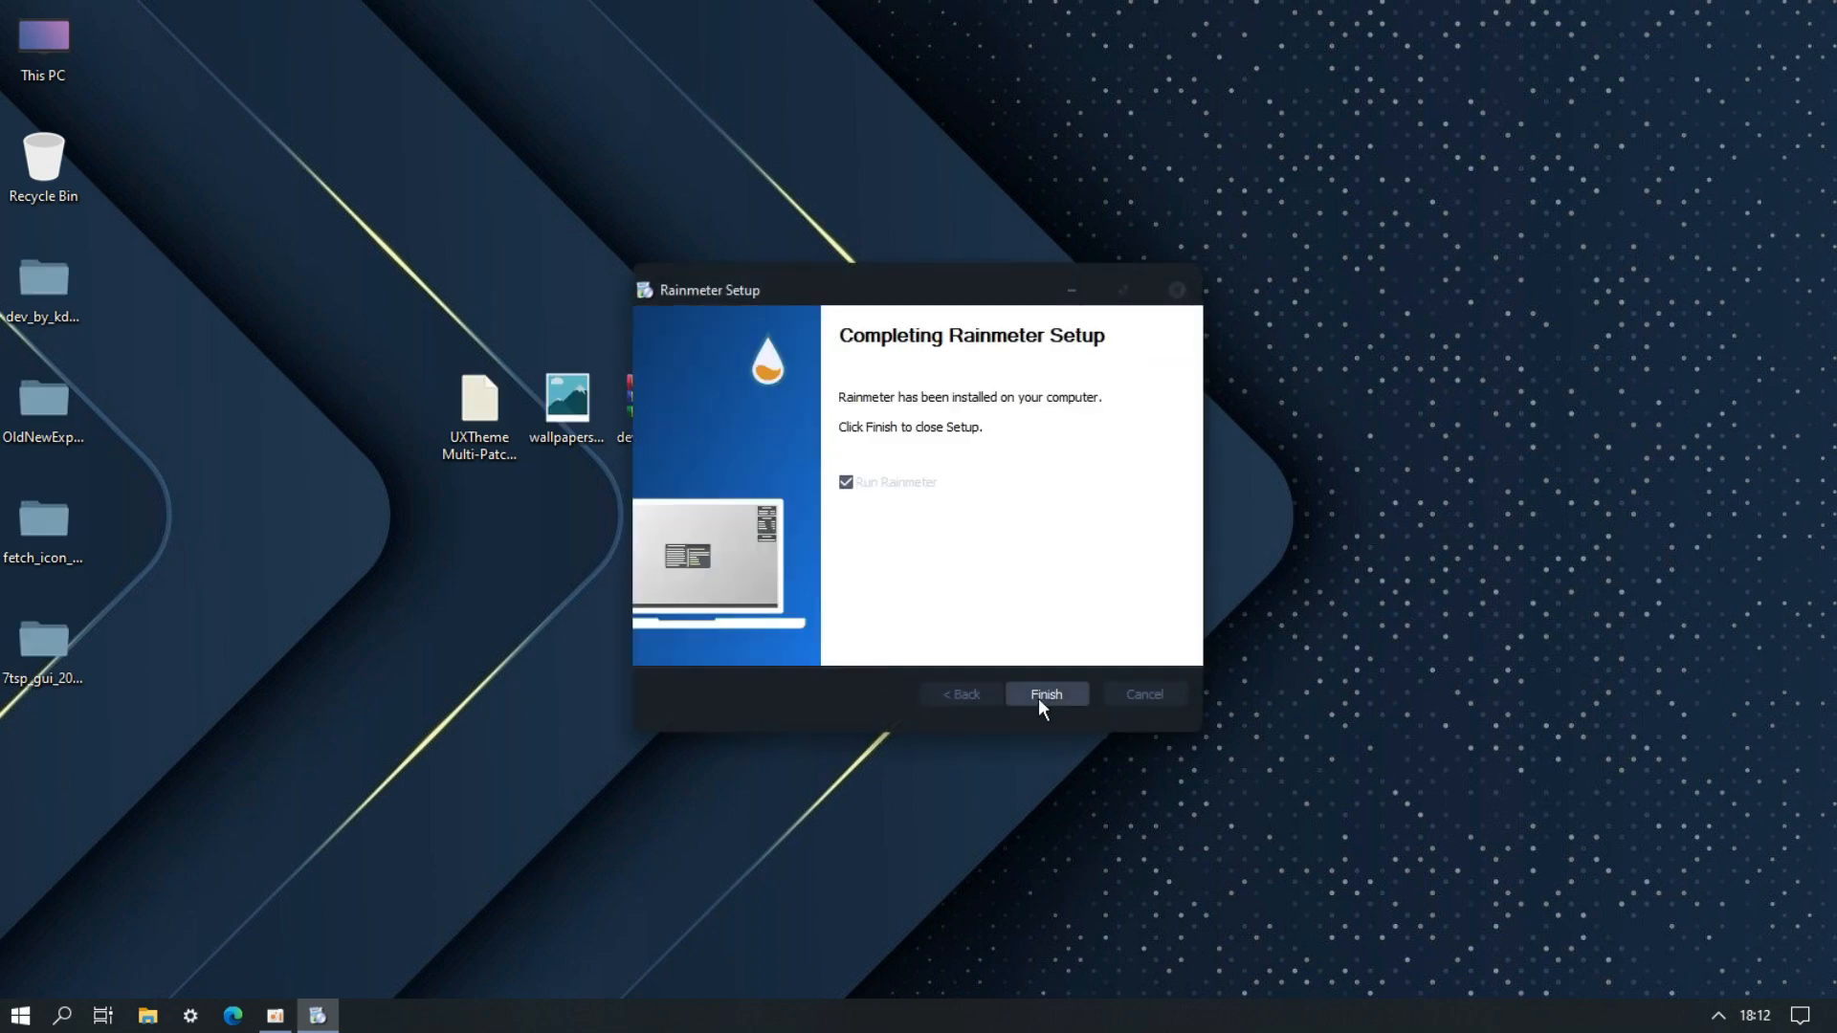
{"action": "left_click", "coordinate": [1046, 694]}
{"action": "right_click", "coordinate": [1047, 660]}
{"action": "left_click", "coordinate": [1115, 914]}
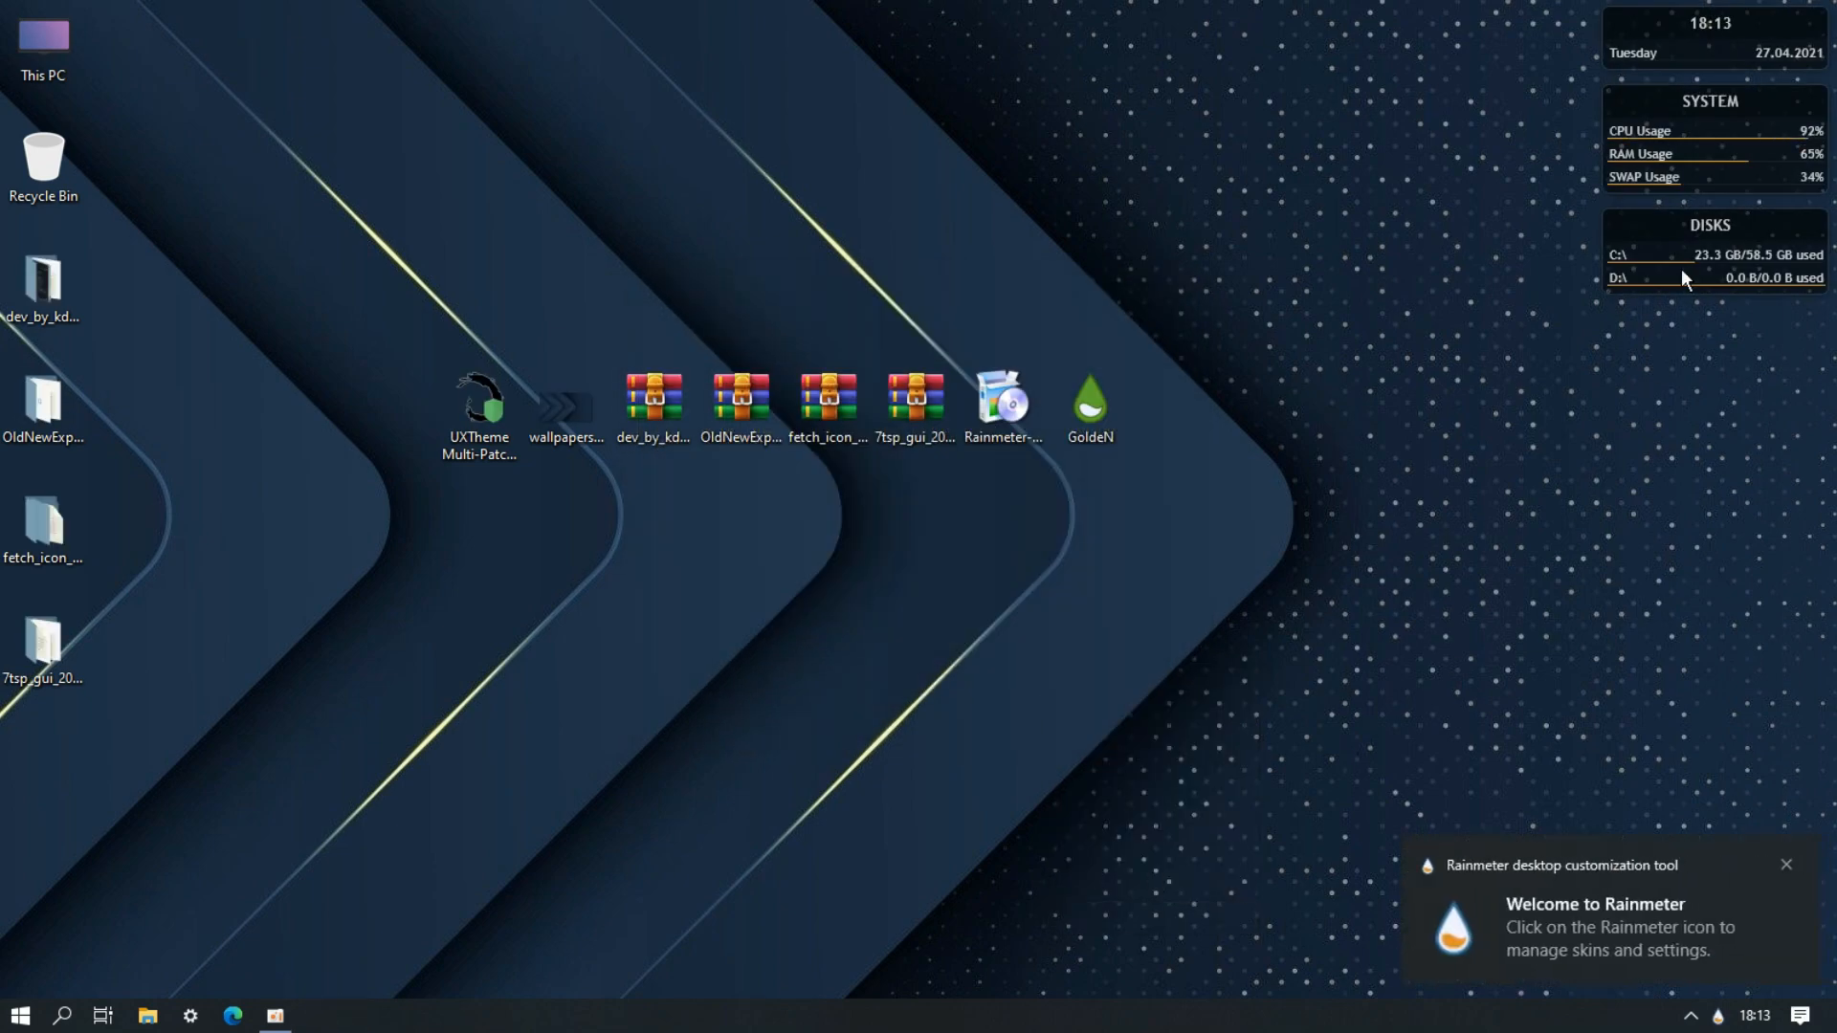
- Unload Rainmeter's default disks, system and clock skins from the desktop
{"action": "right_click", "coordinate": [1681, 278]}
{"action": "left_click", "coordinate": [1701, 534]}
{"action": "right_click", "coordinate": [1703, 165]}
{"action": "left_click", "coordinate": [1708, 424]}
{"action": "right_click", "coordinate": [1706, 28]}
{"action": "left_click", "coordinate": [1711, 283]}
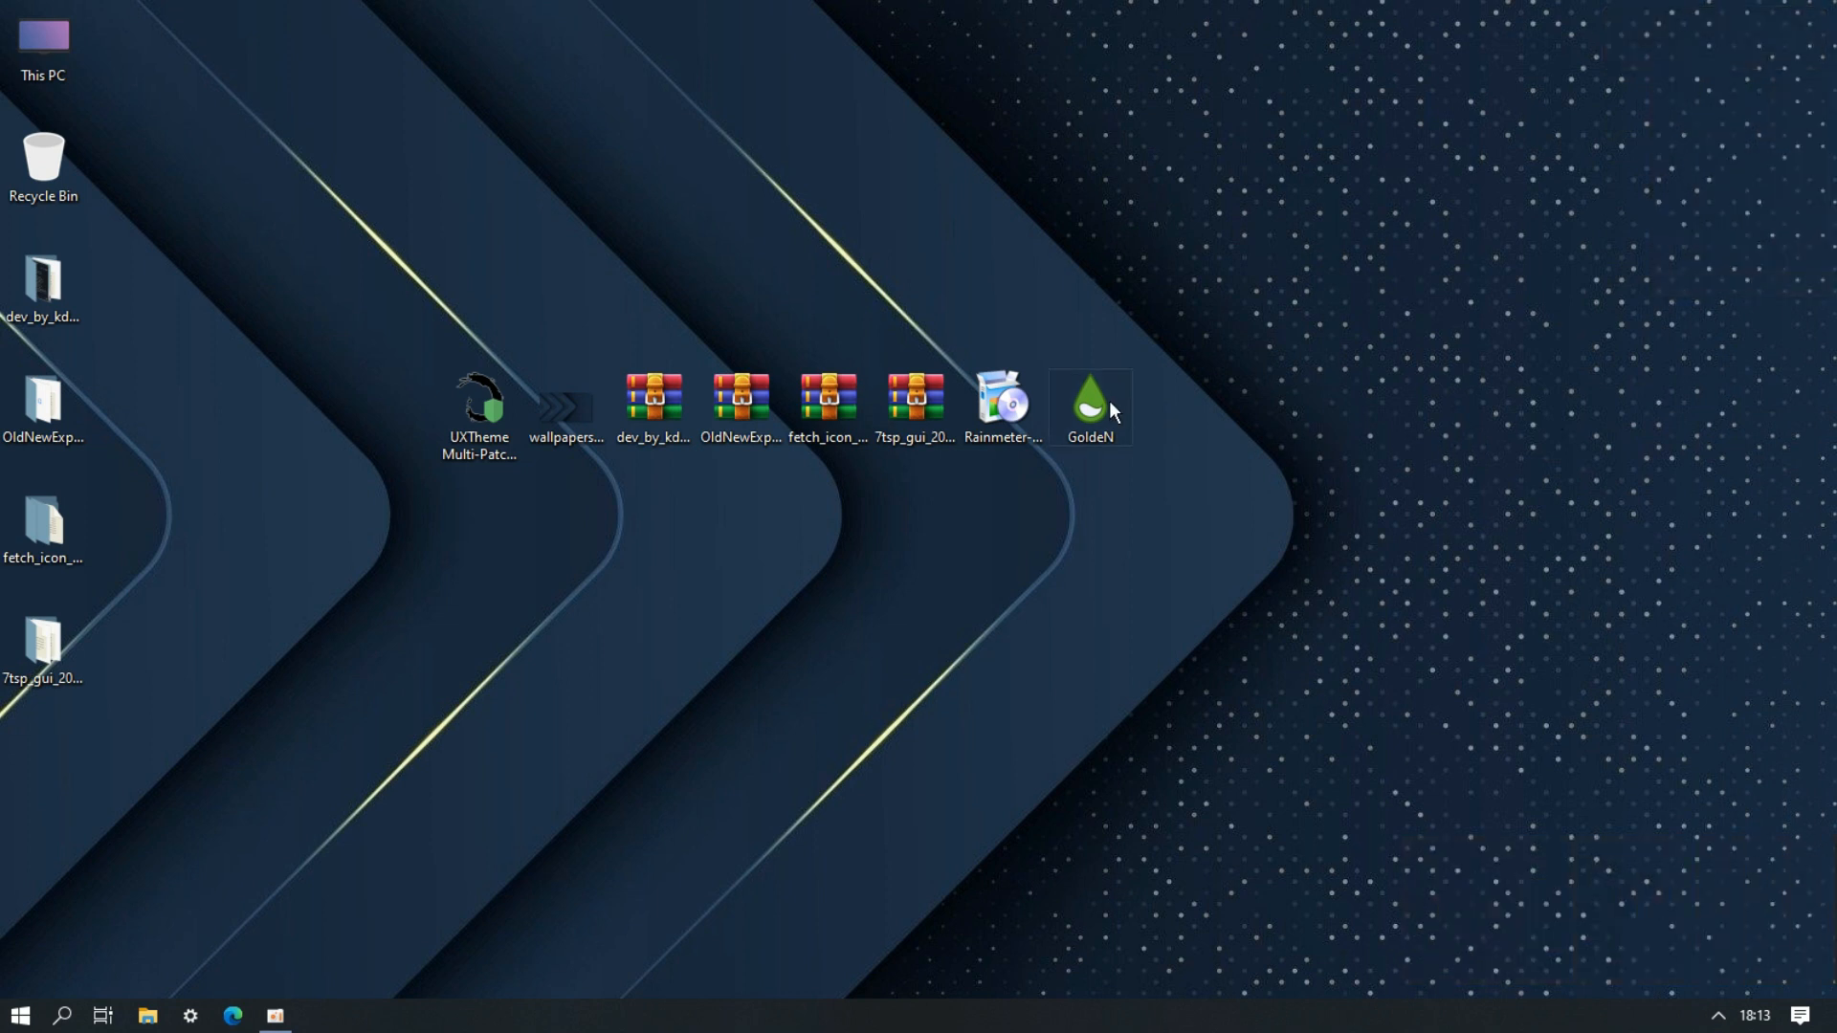
- Install the GoldeN Rainmeter skin package from the desktop with Apply included layout turned off
{"action": "double_click", "coordinate": [1111, 405]}
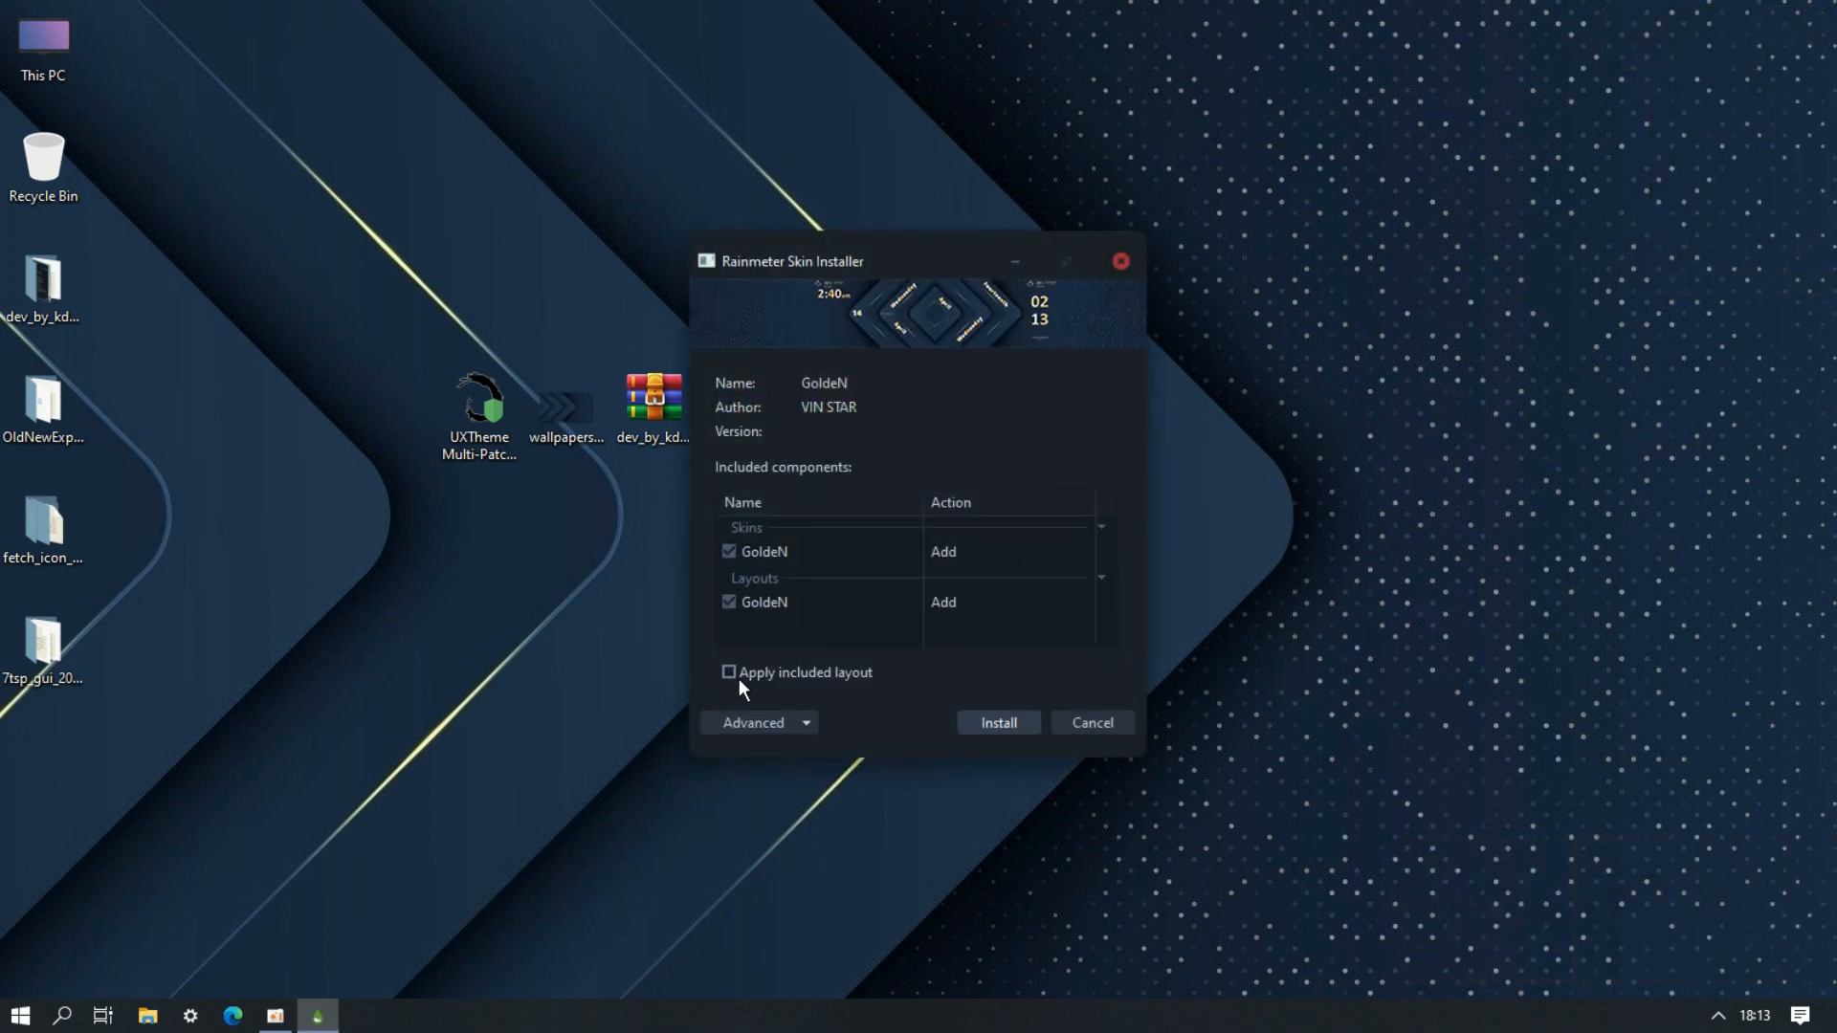
{"action": "left_click", "coordinate": [974, 720]}
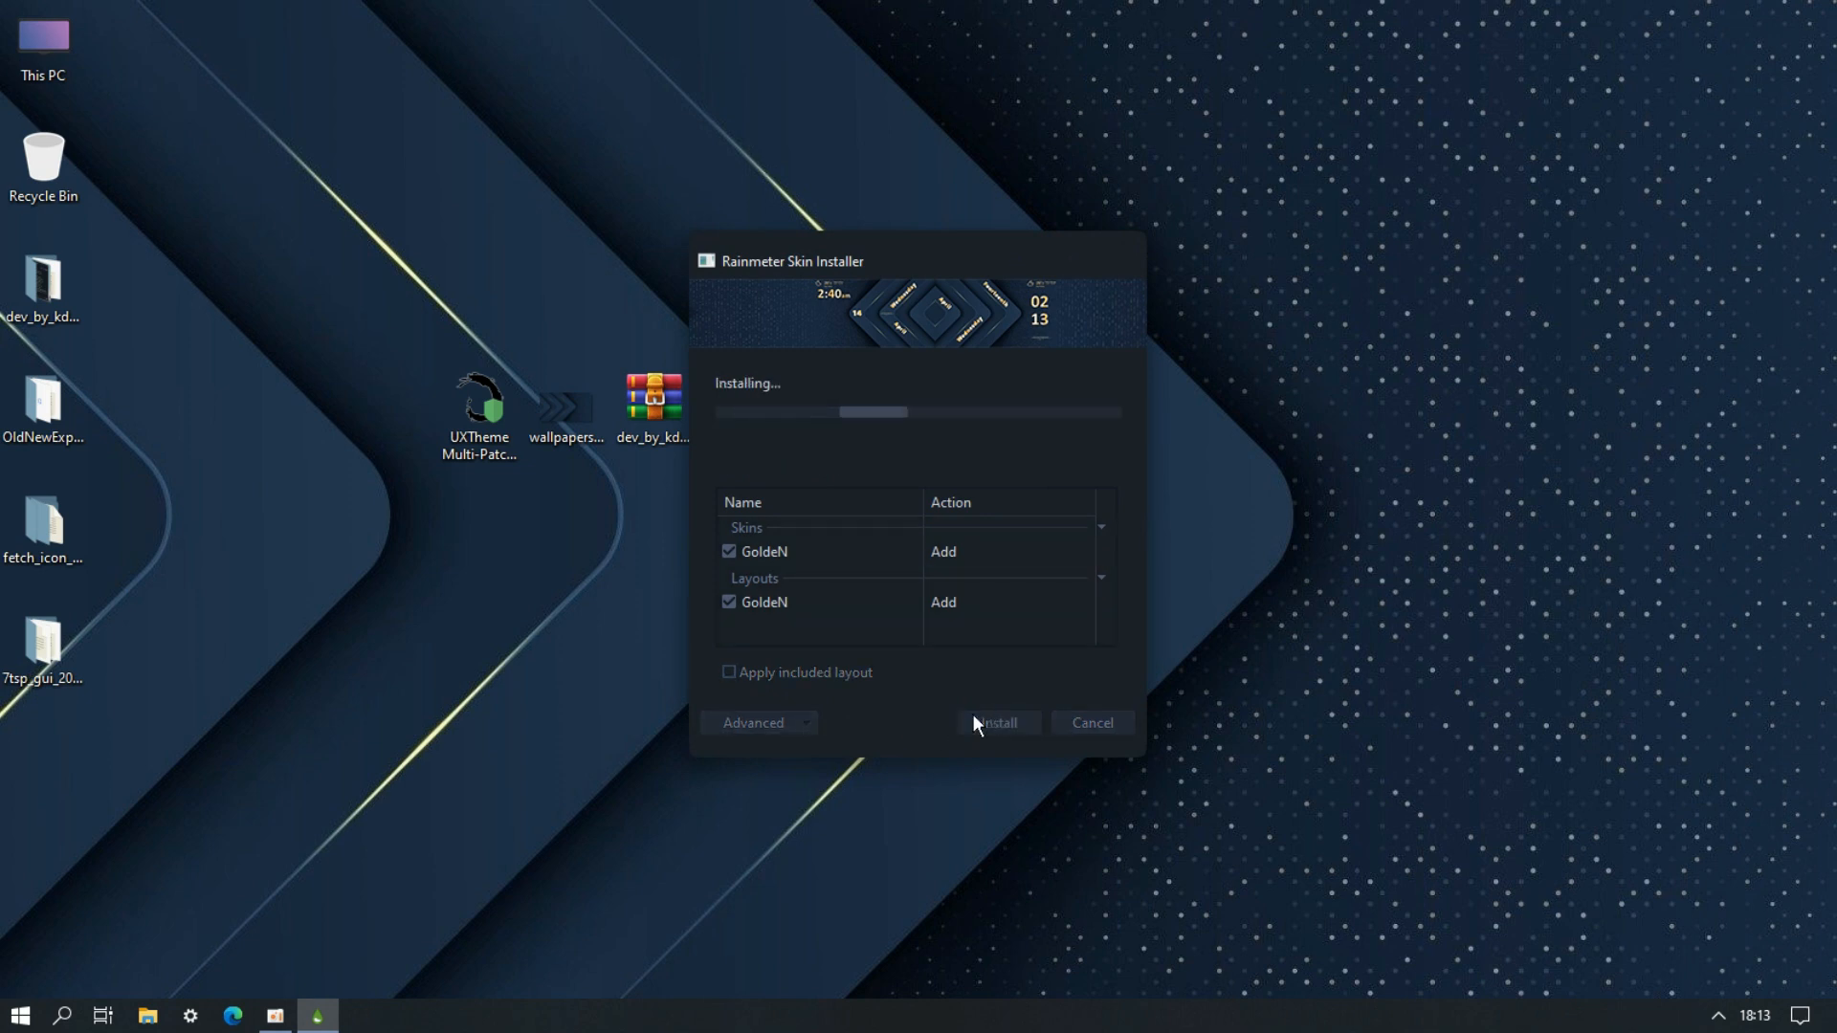
- Hide all the desktop icons
{"action": "right_click", "coordinate": [974, 724]}
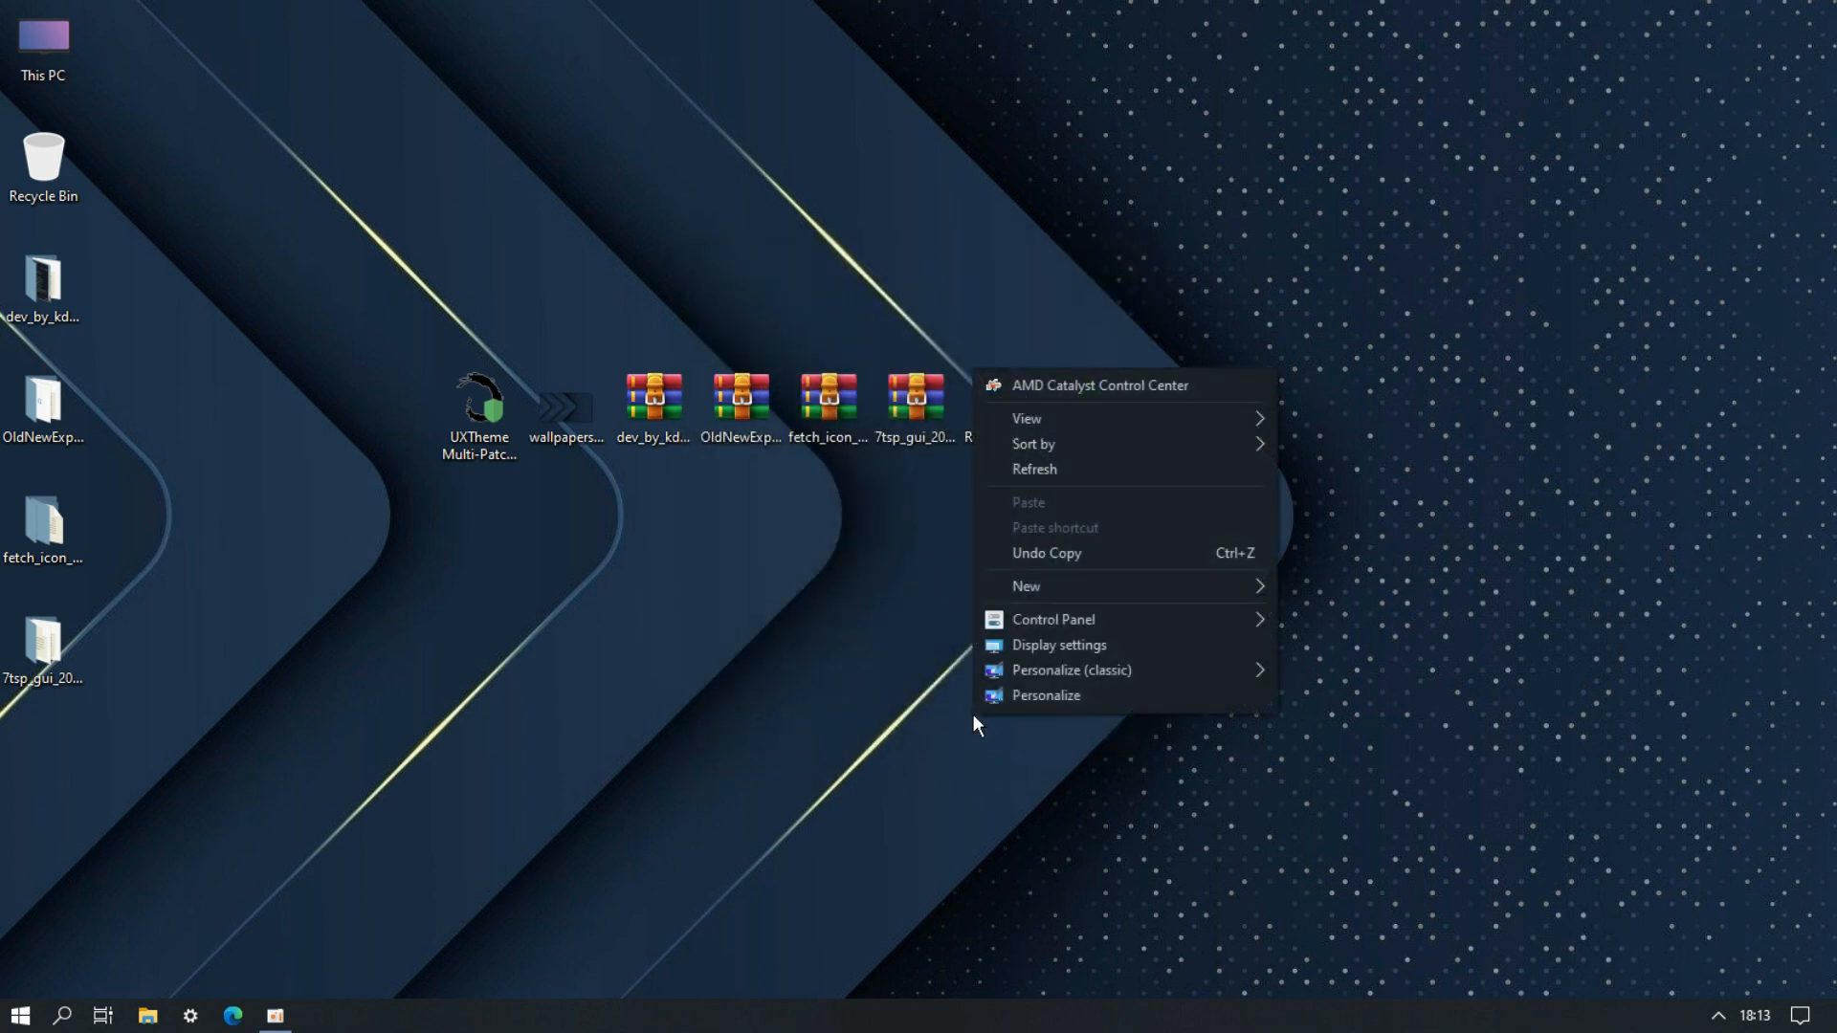
{"action": "mouse_move", "coordinate": [1047, 413]}
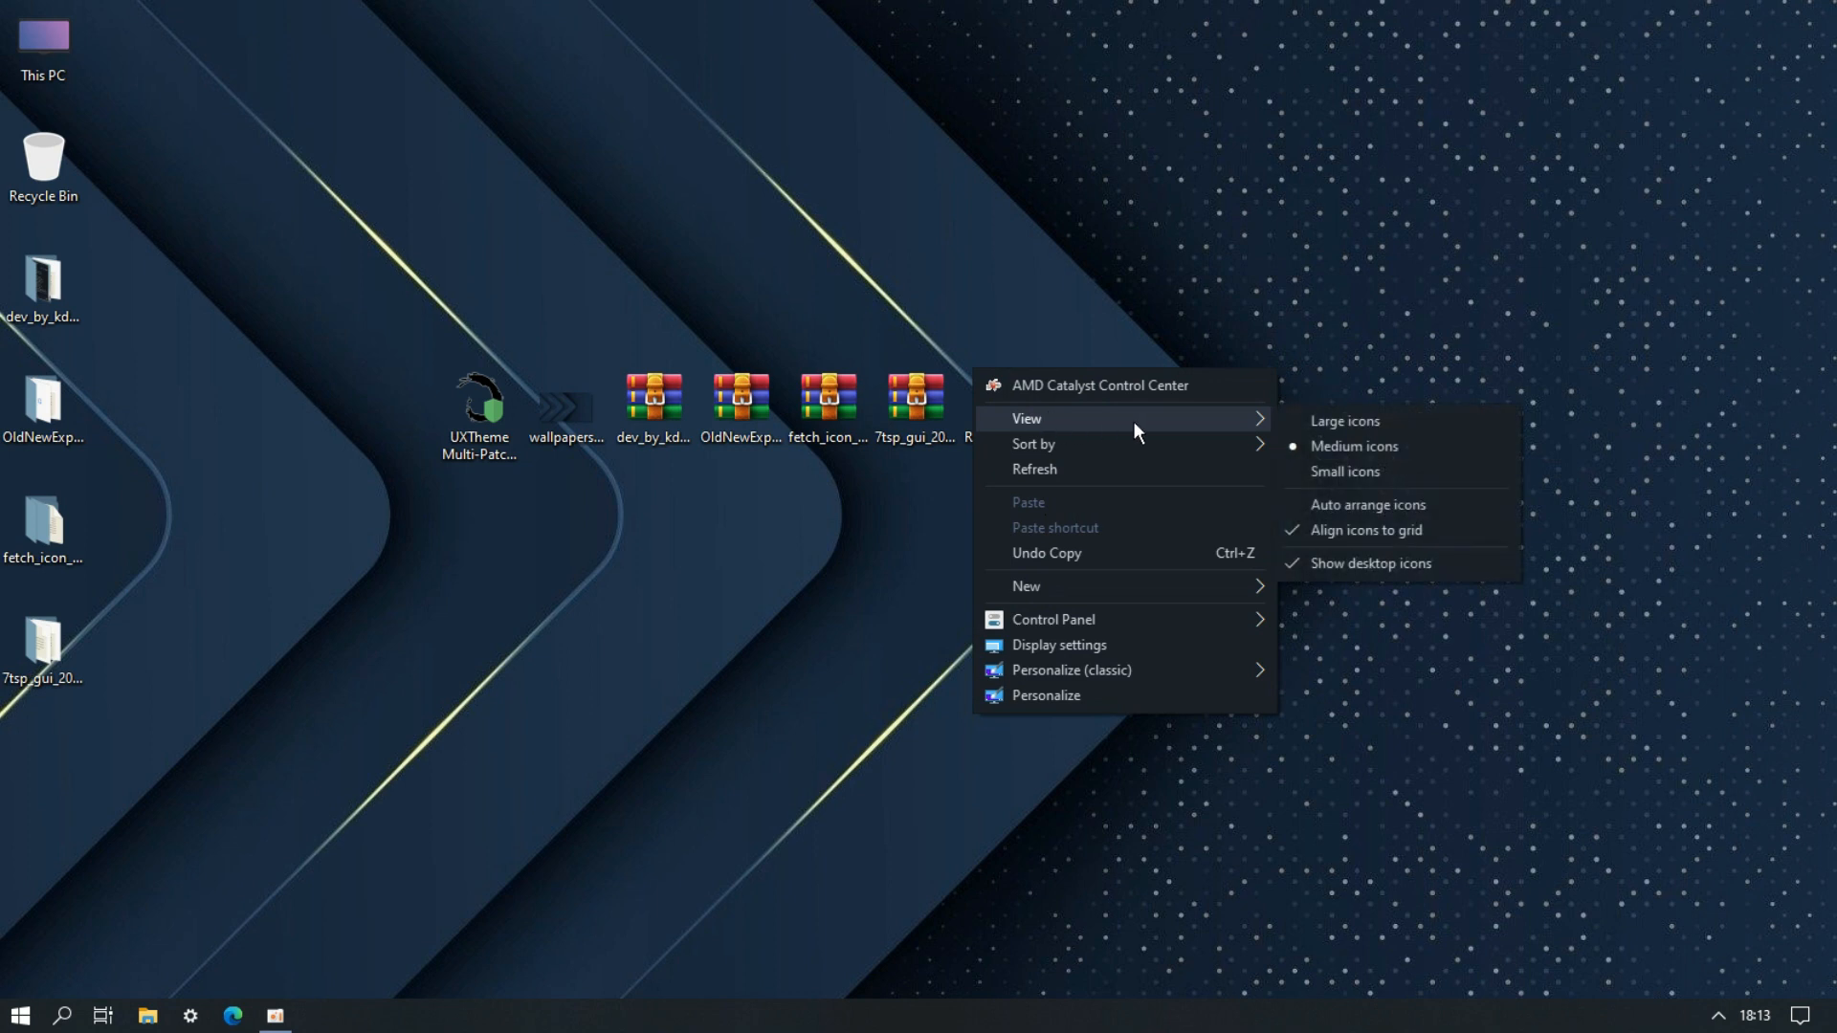
{"action": "left_click", "coordinate": [1340, 563]}
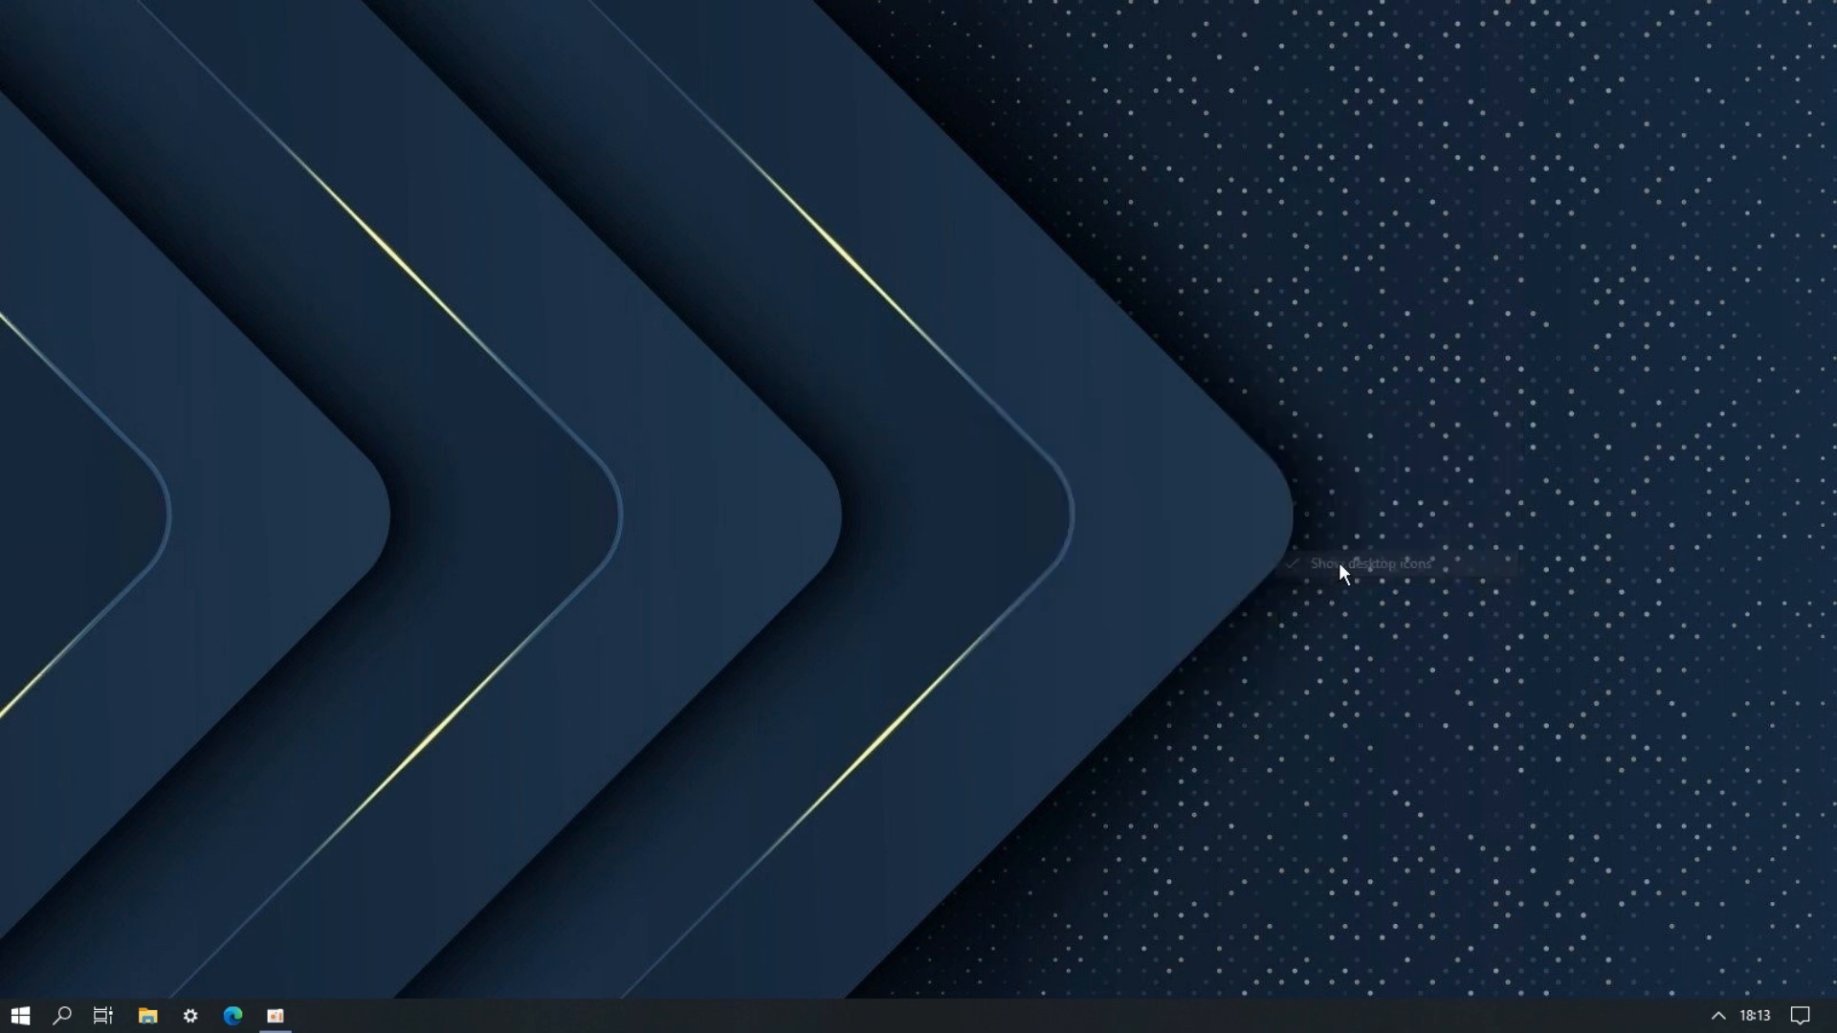
- Turn on automatic hiding of the taskbar in desktop mode in the taskbar settings and close Settings
{"action": "right_click", "coordinate": [903, 1002]}
{"action": "left_click", "coordinate": [917, 980]}
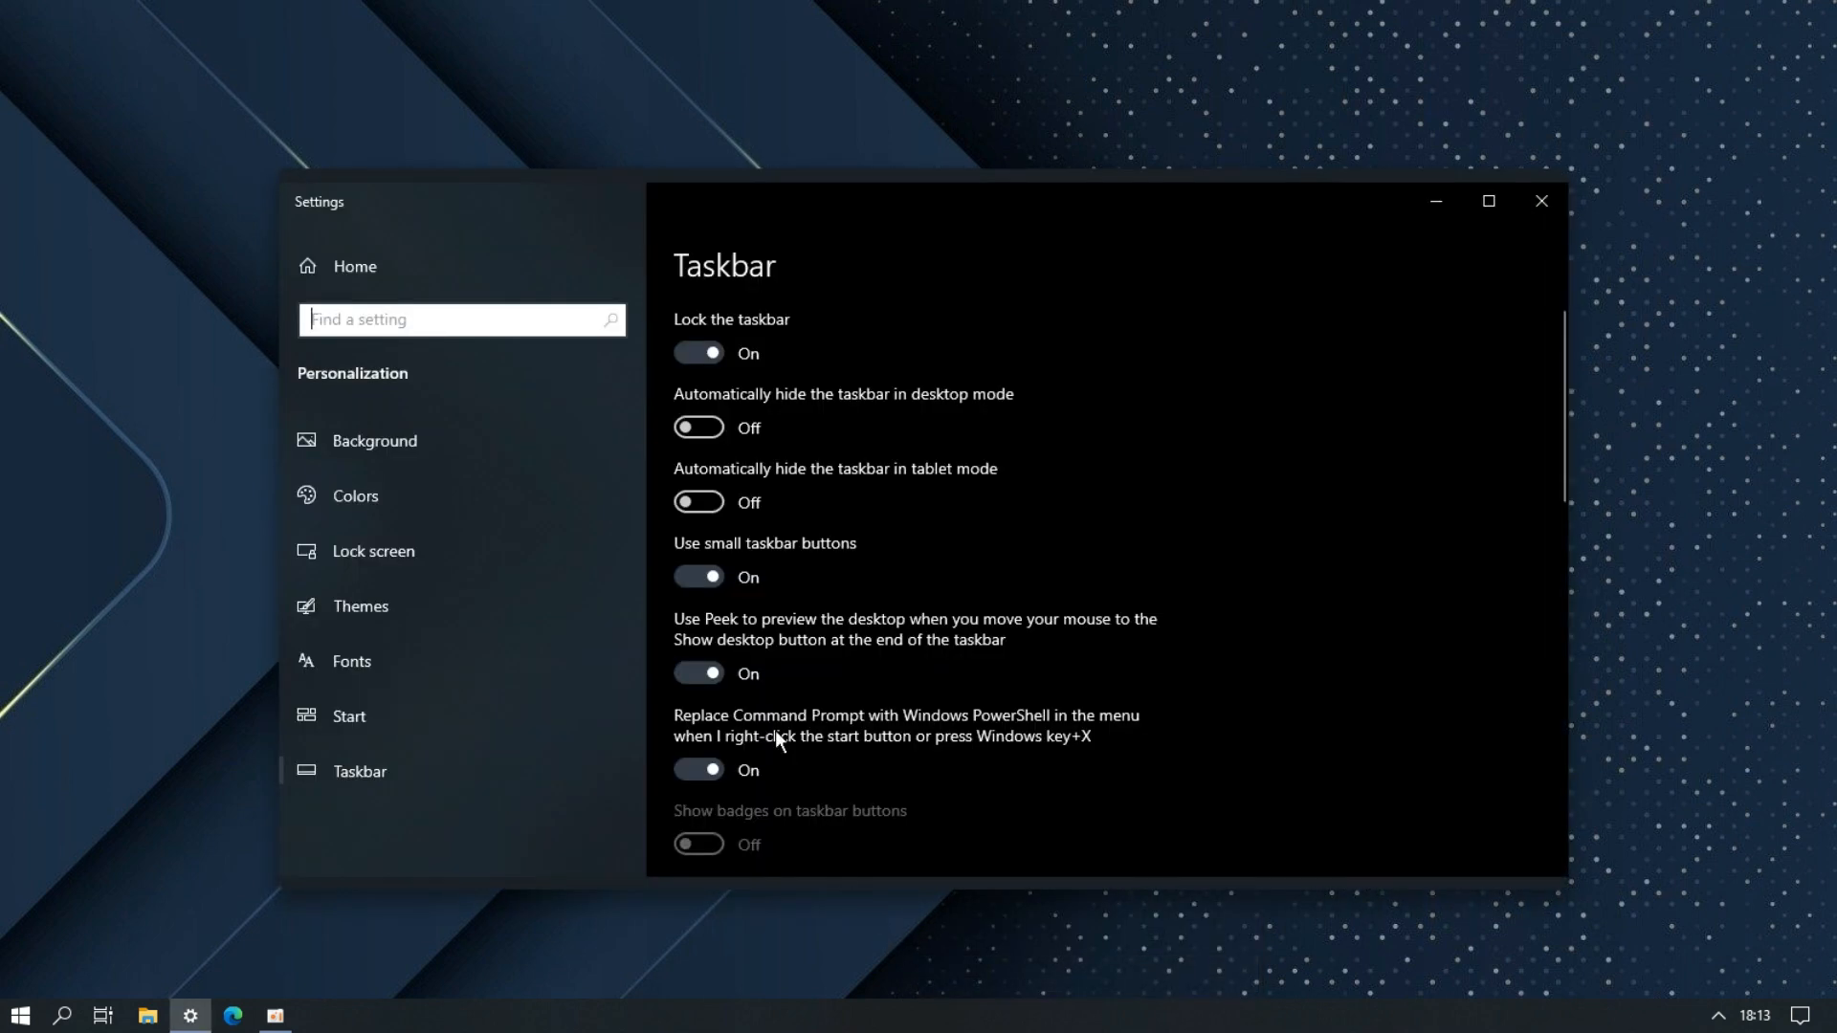
{"action": "left_click", "coordinate": [698, 428]}
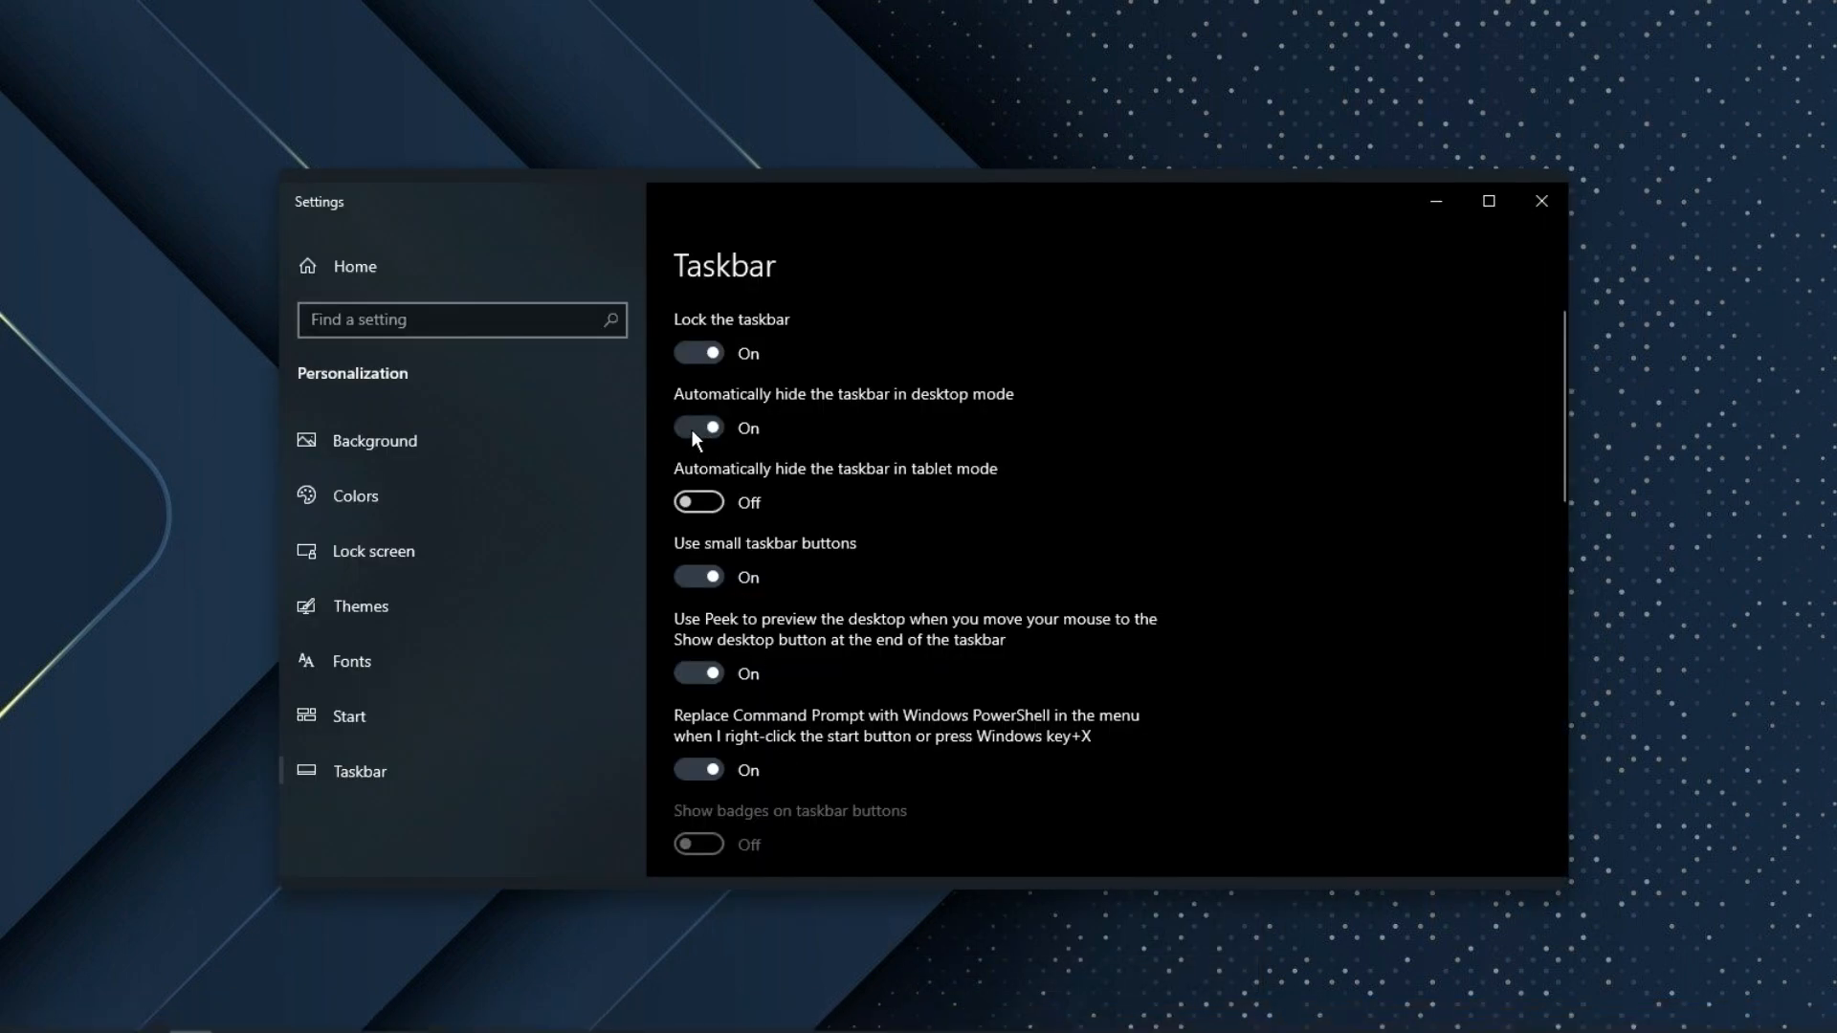
{"action": "left_click", "coordinate": [1540, 212]}
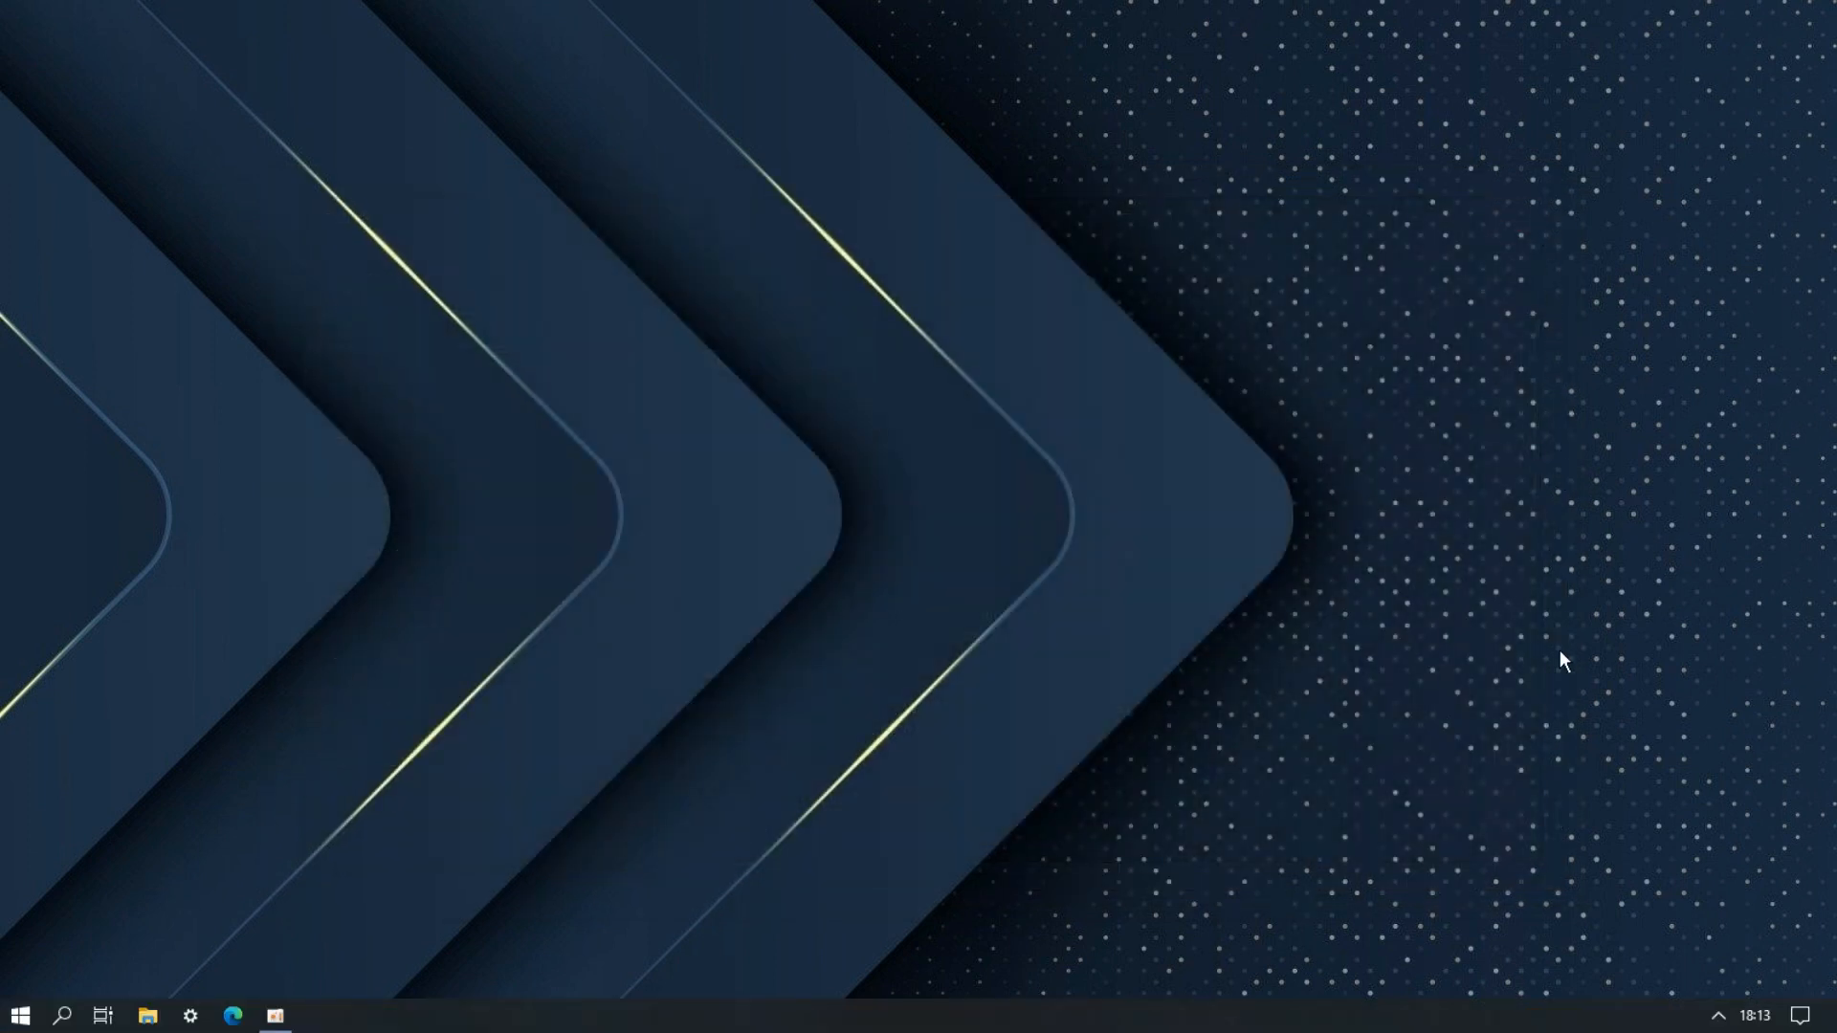
- Open the Rainmeter manager and load Clock 2.ini from the GoldeN Clock folder
{"action": "left_click", "coordinate": [1719, 1015]}
{"action": "left_click", "coordinate": [1718, 933]}
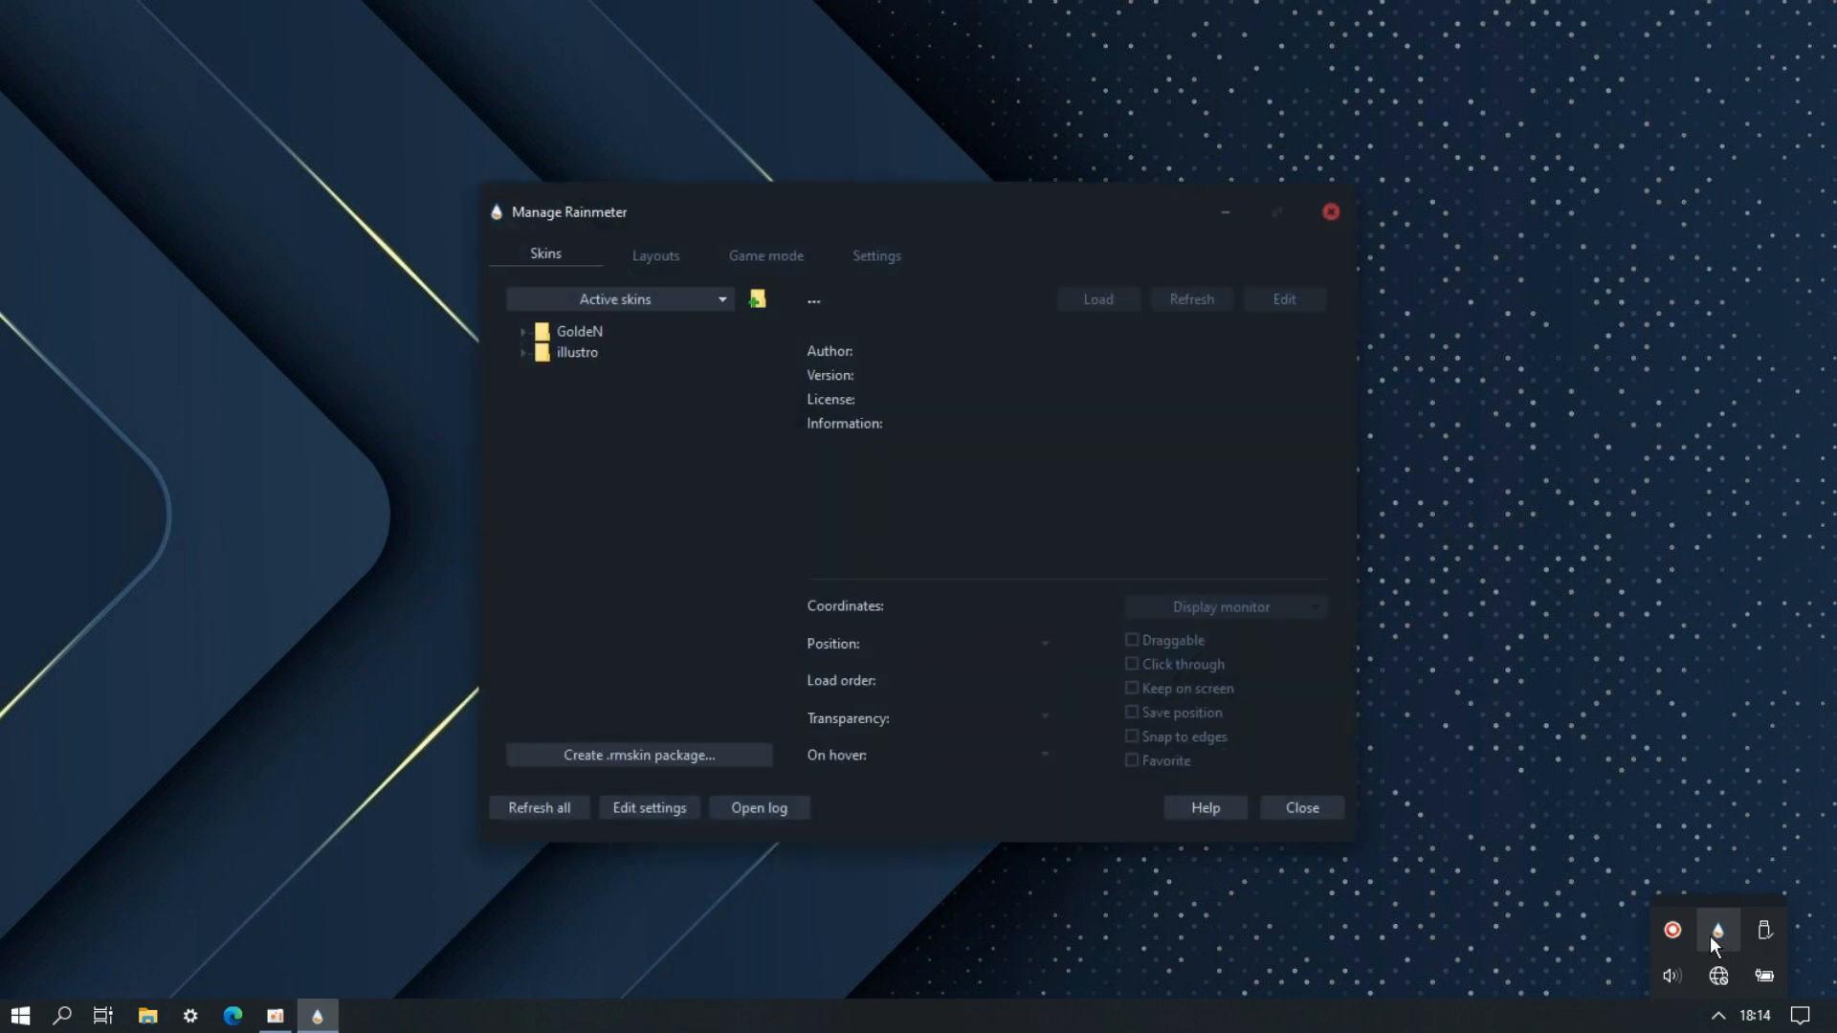
{"action": "left_click", "coordinate": [525, 335]}
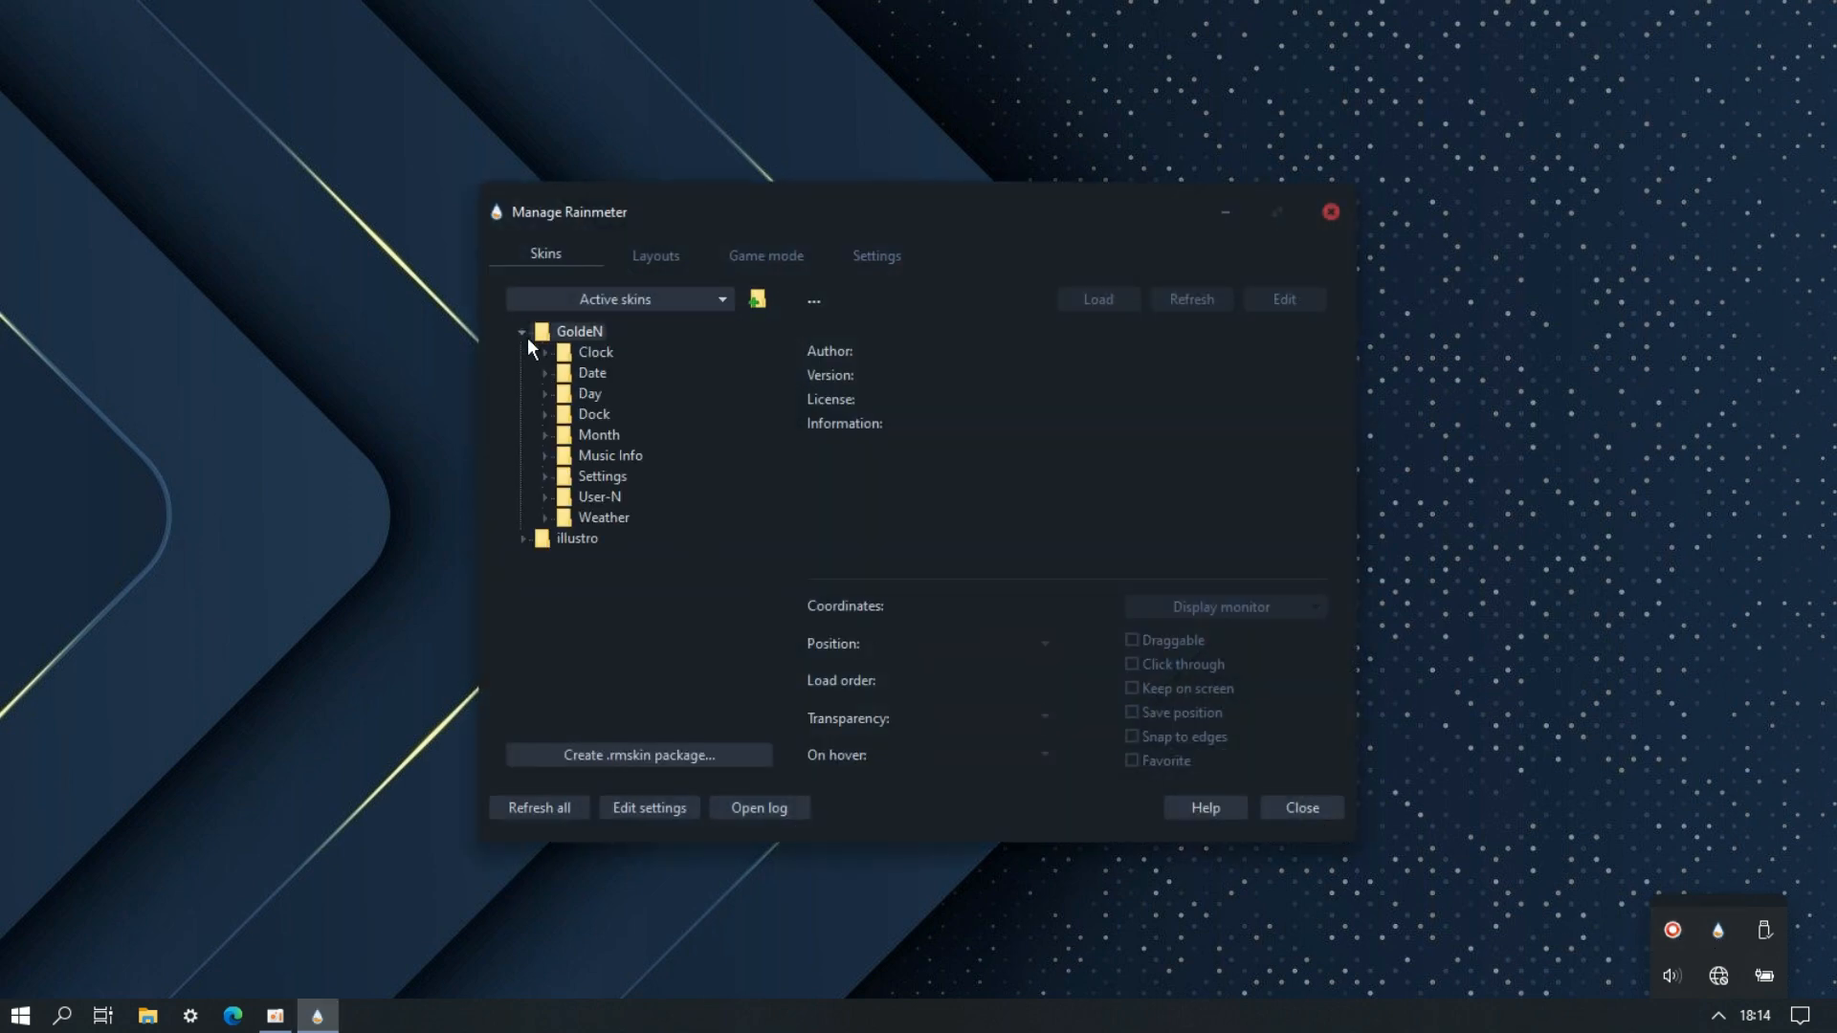
{"action": "left_click", "coordinate": [545, 354]}
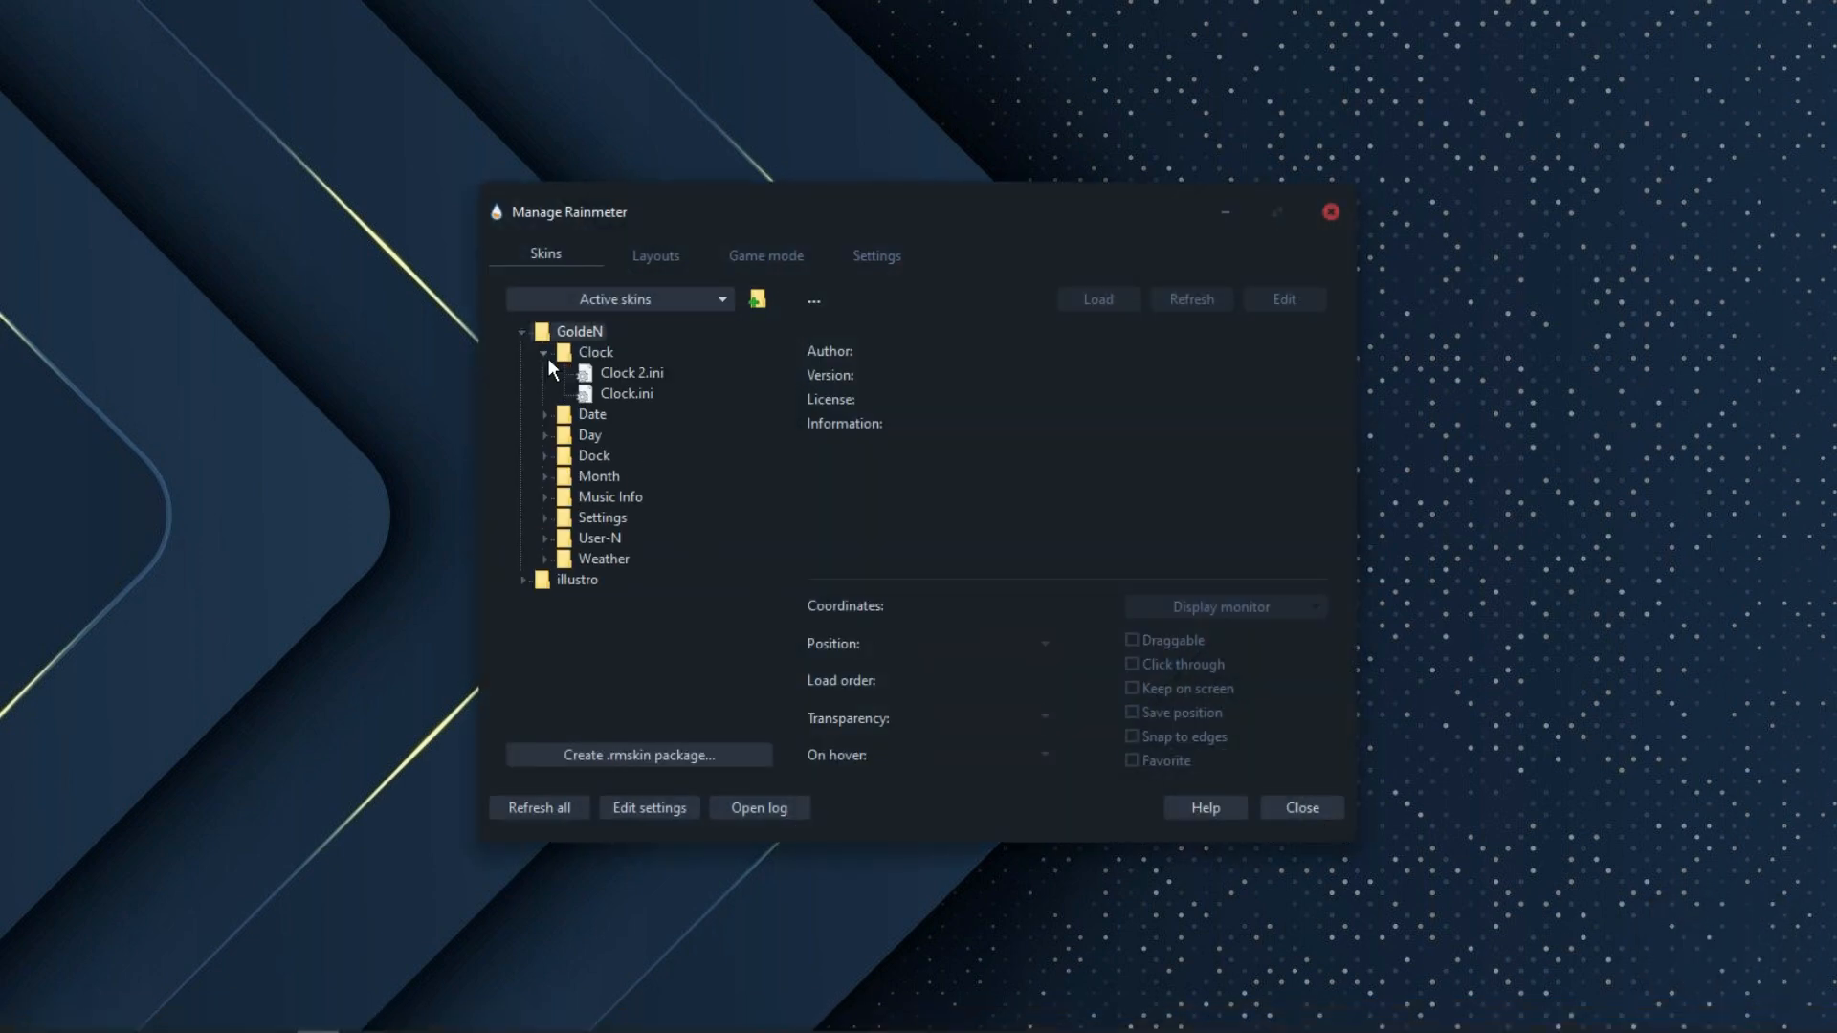
{"action": "double_click", "coordinate": [622, 374]}
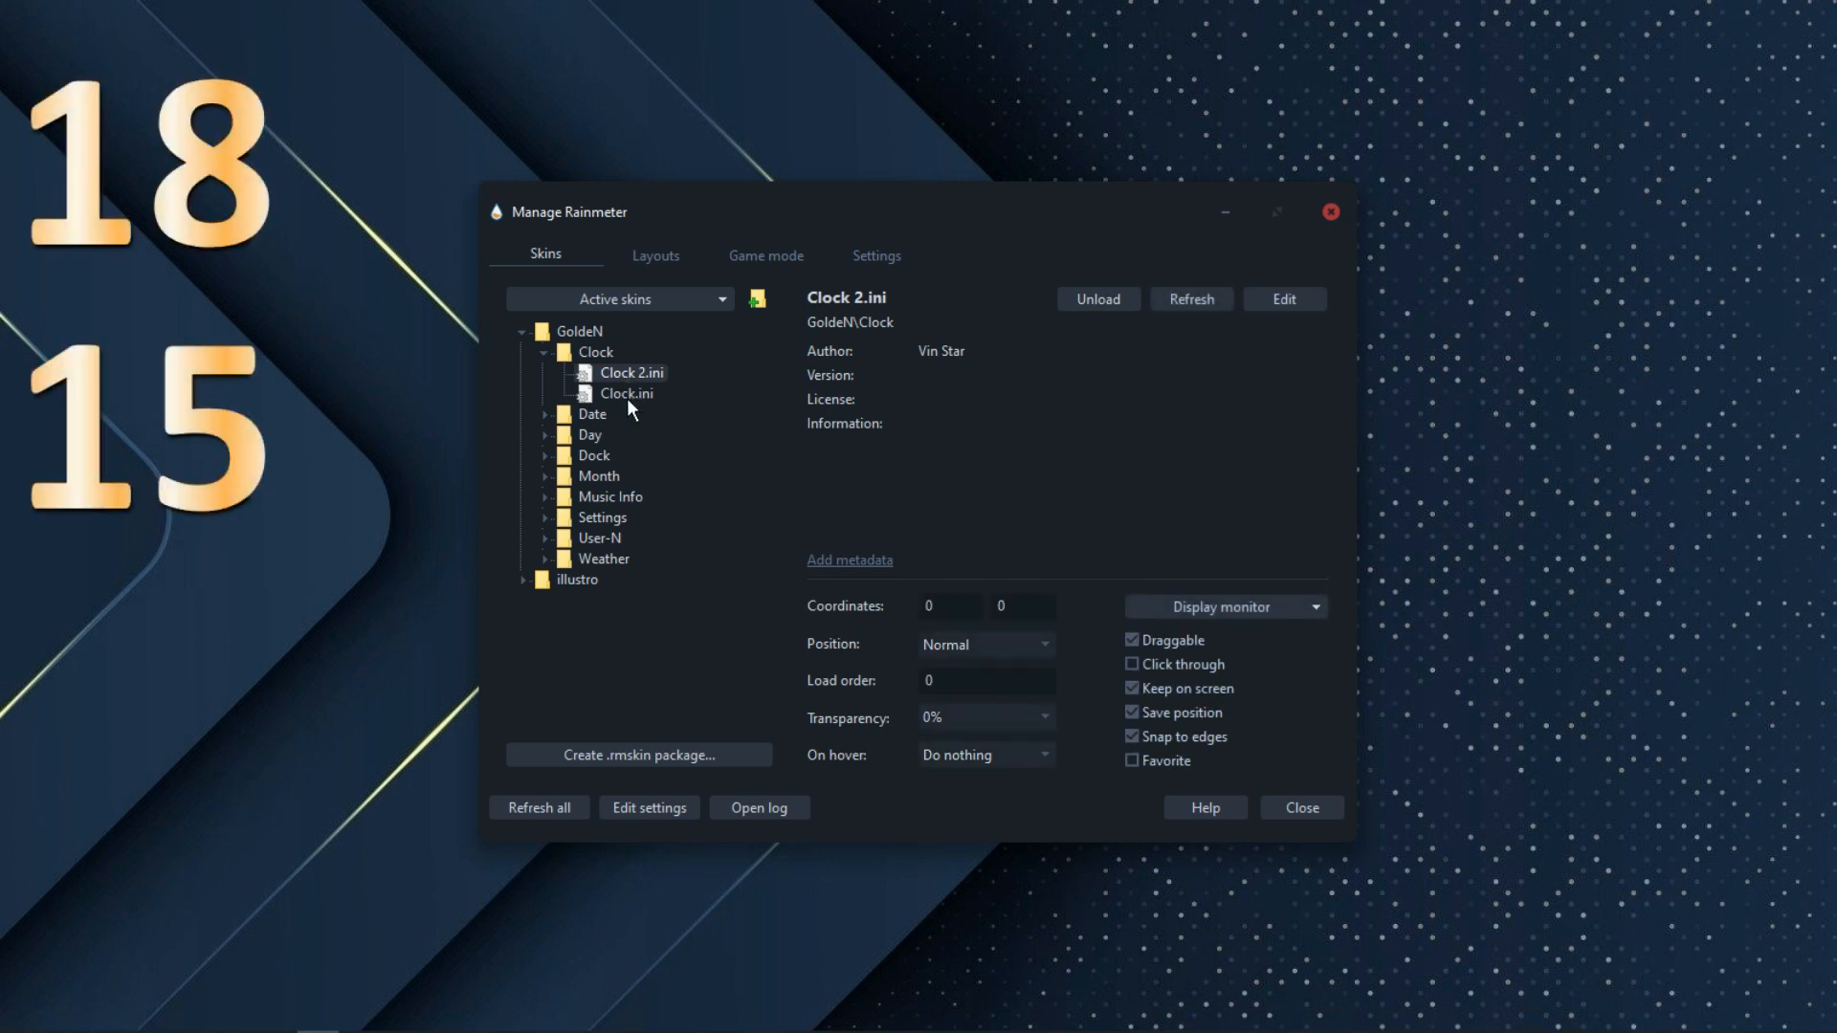
- Try the Clock.ini skin, switch back to Clock 2.ini, and move the clock to about 1249, 230 over the dotted wallpaper area
{"action": "double_click", "coordinate": [628, 394]}
{"action": "left_click", "coordinate": [628, 372]}
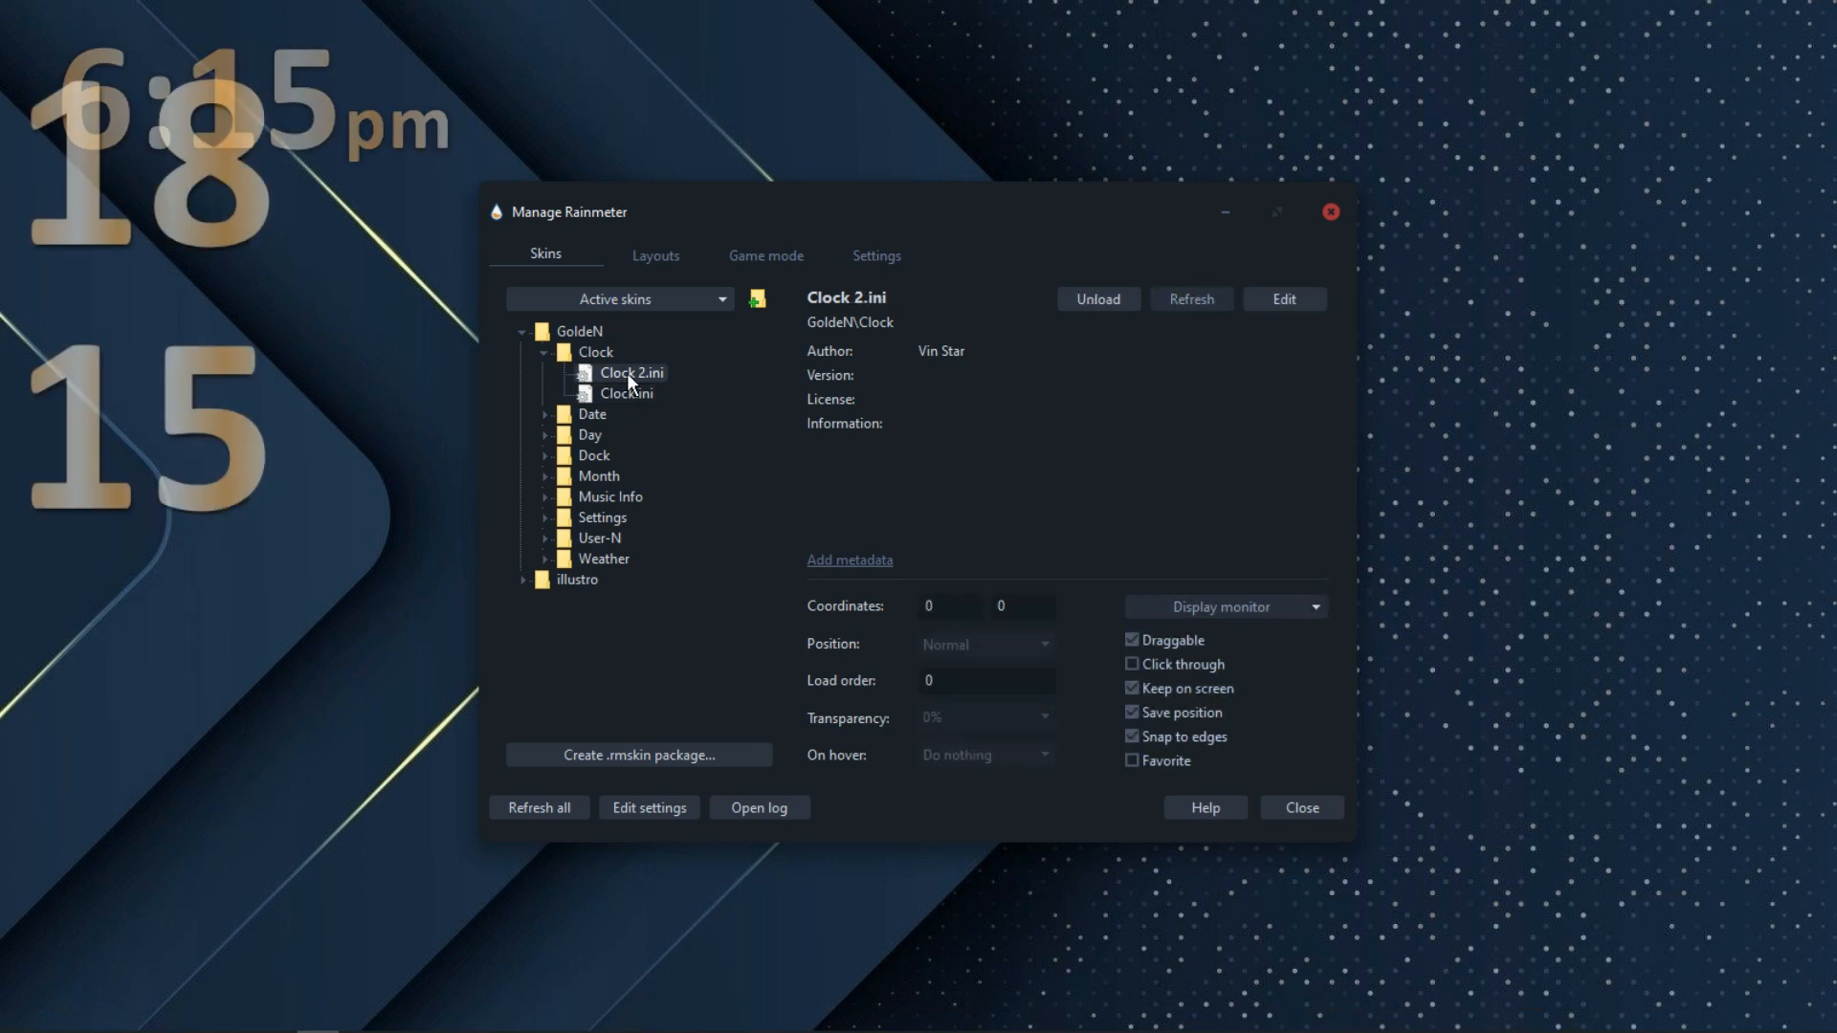
{"action": "left_click_drag", "start_coordinate": [182, 411], "coordinate": [1612, 650]}
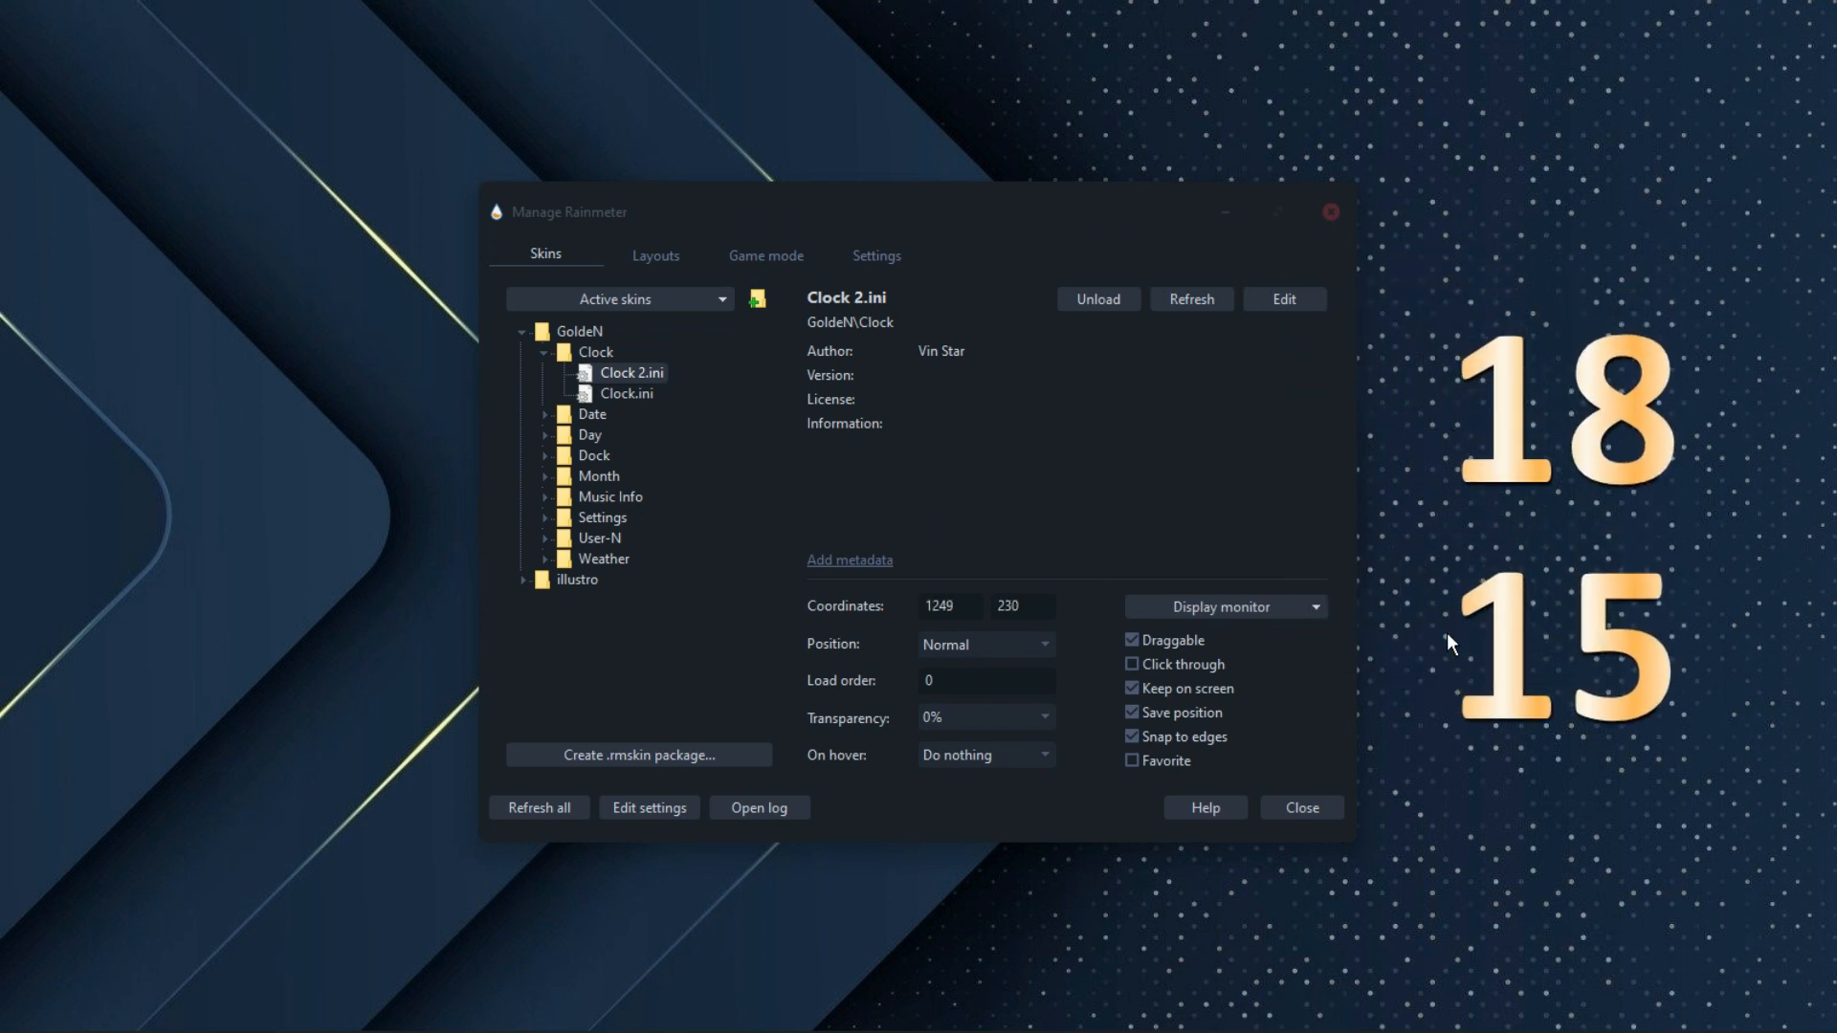
- Load Music Info.ini from the GoldeN Music Info folder and move the player to about 1212, 655, just below the clock
{"action": "left_click", "coordinate": [547, 352]}
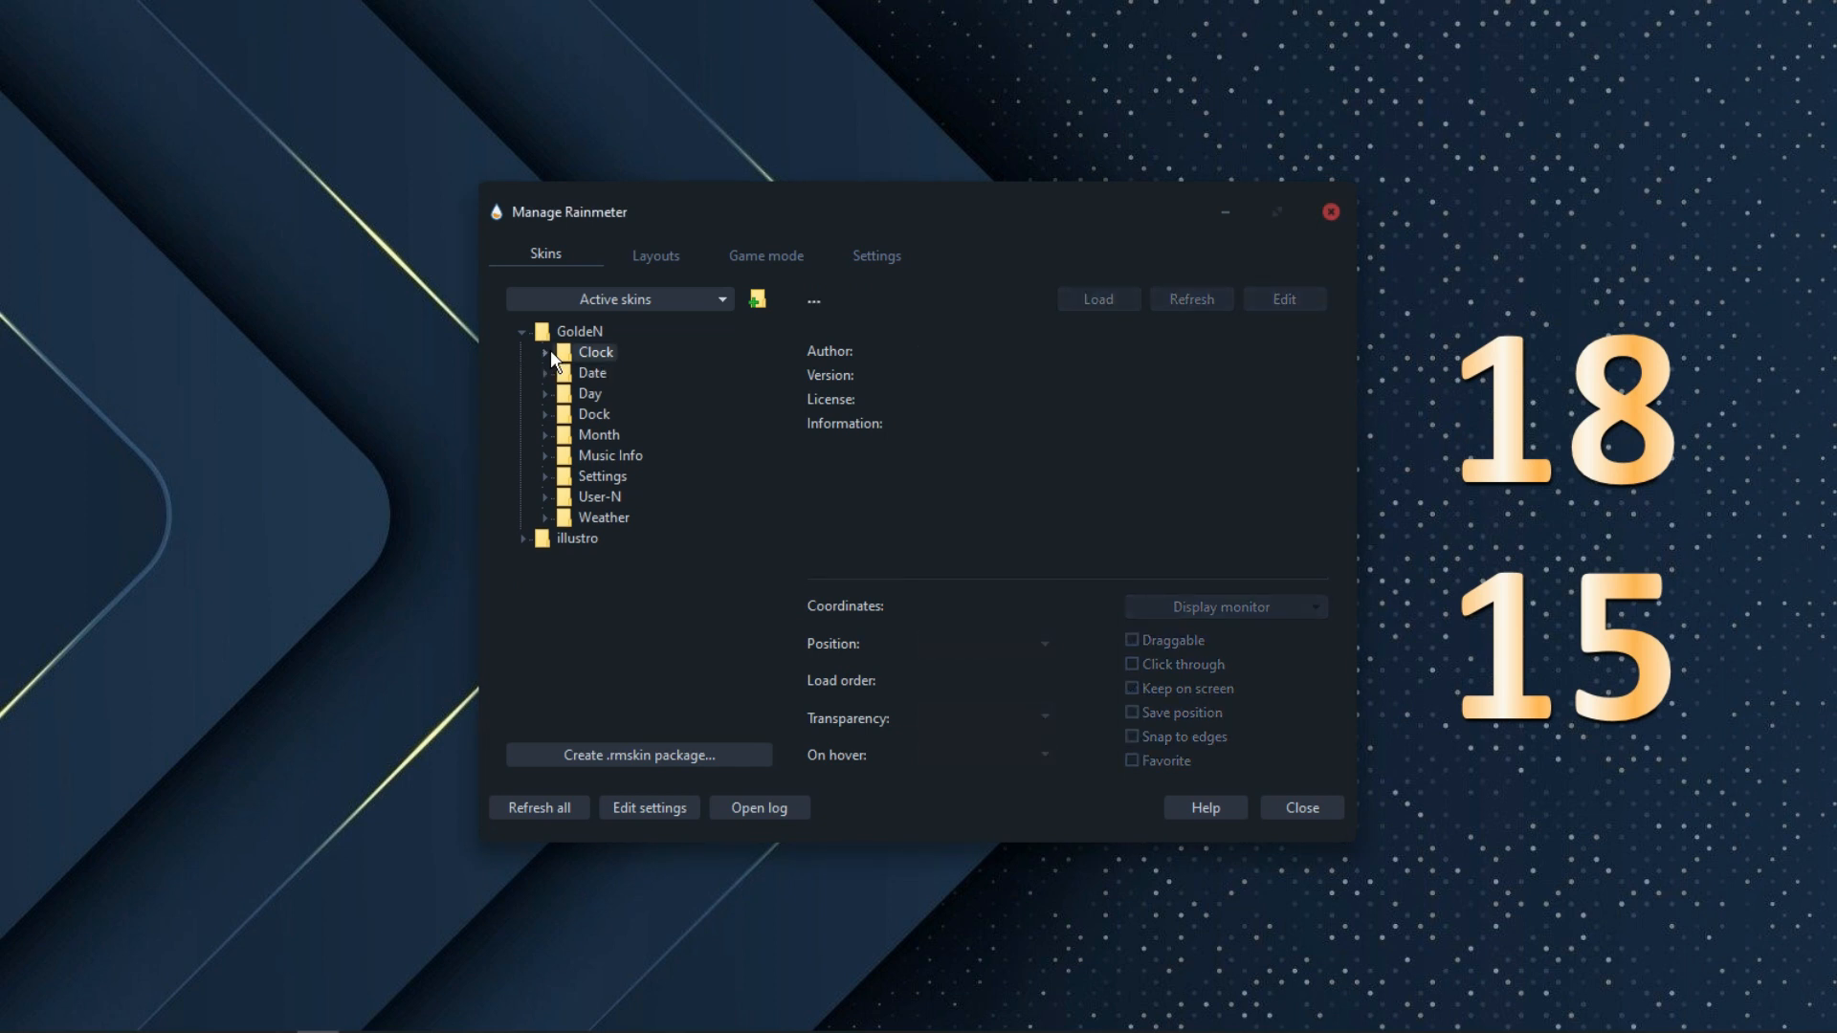
{"action": "left_click", "coordinate": [546, 457]}
{"action": "double_click", "coordinate": [622, 479]}
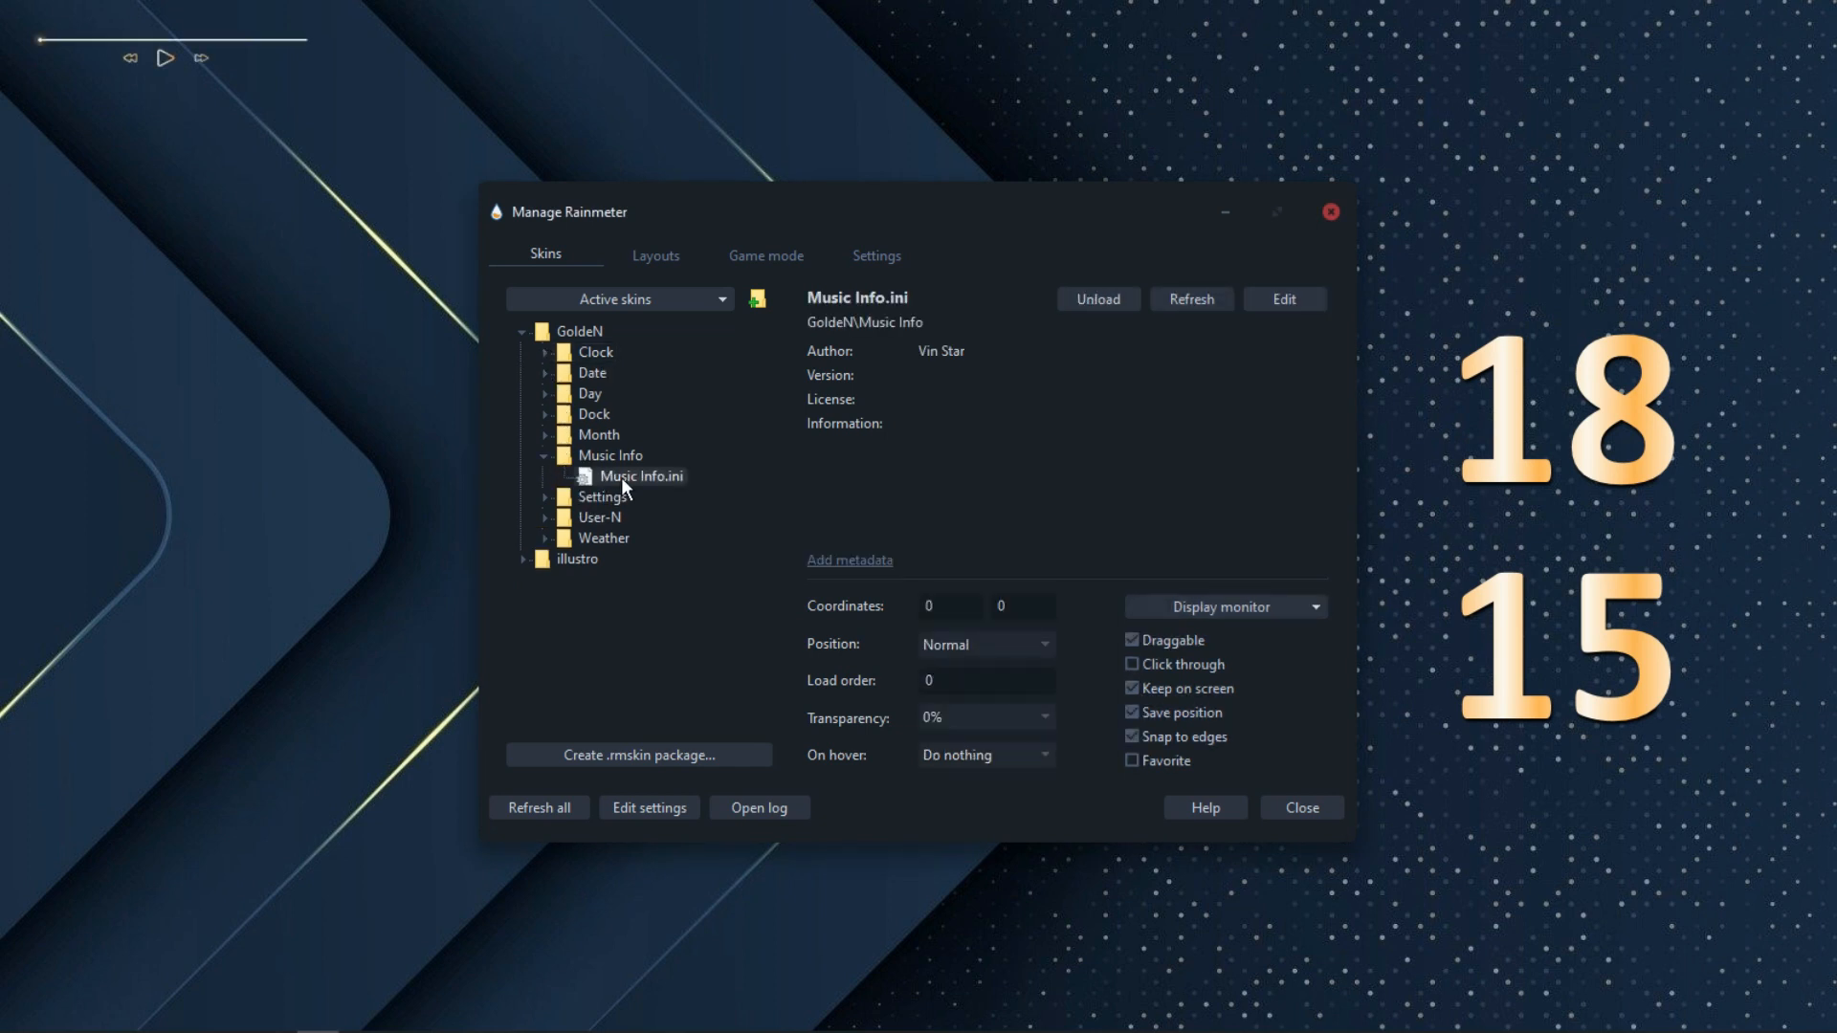
{"action": "left_click_drag", "start_coordinate": [165, 61], "coordinate": [1551, 813]}
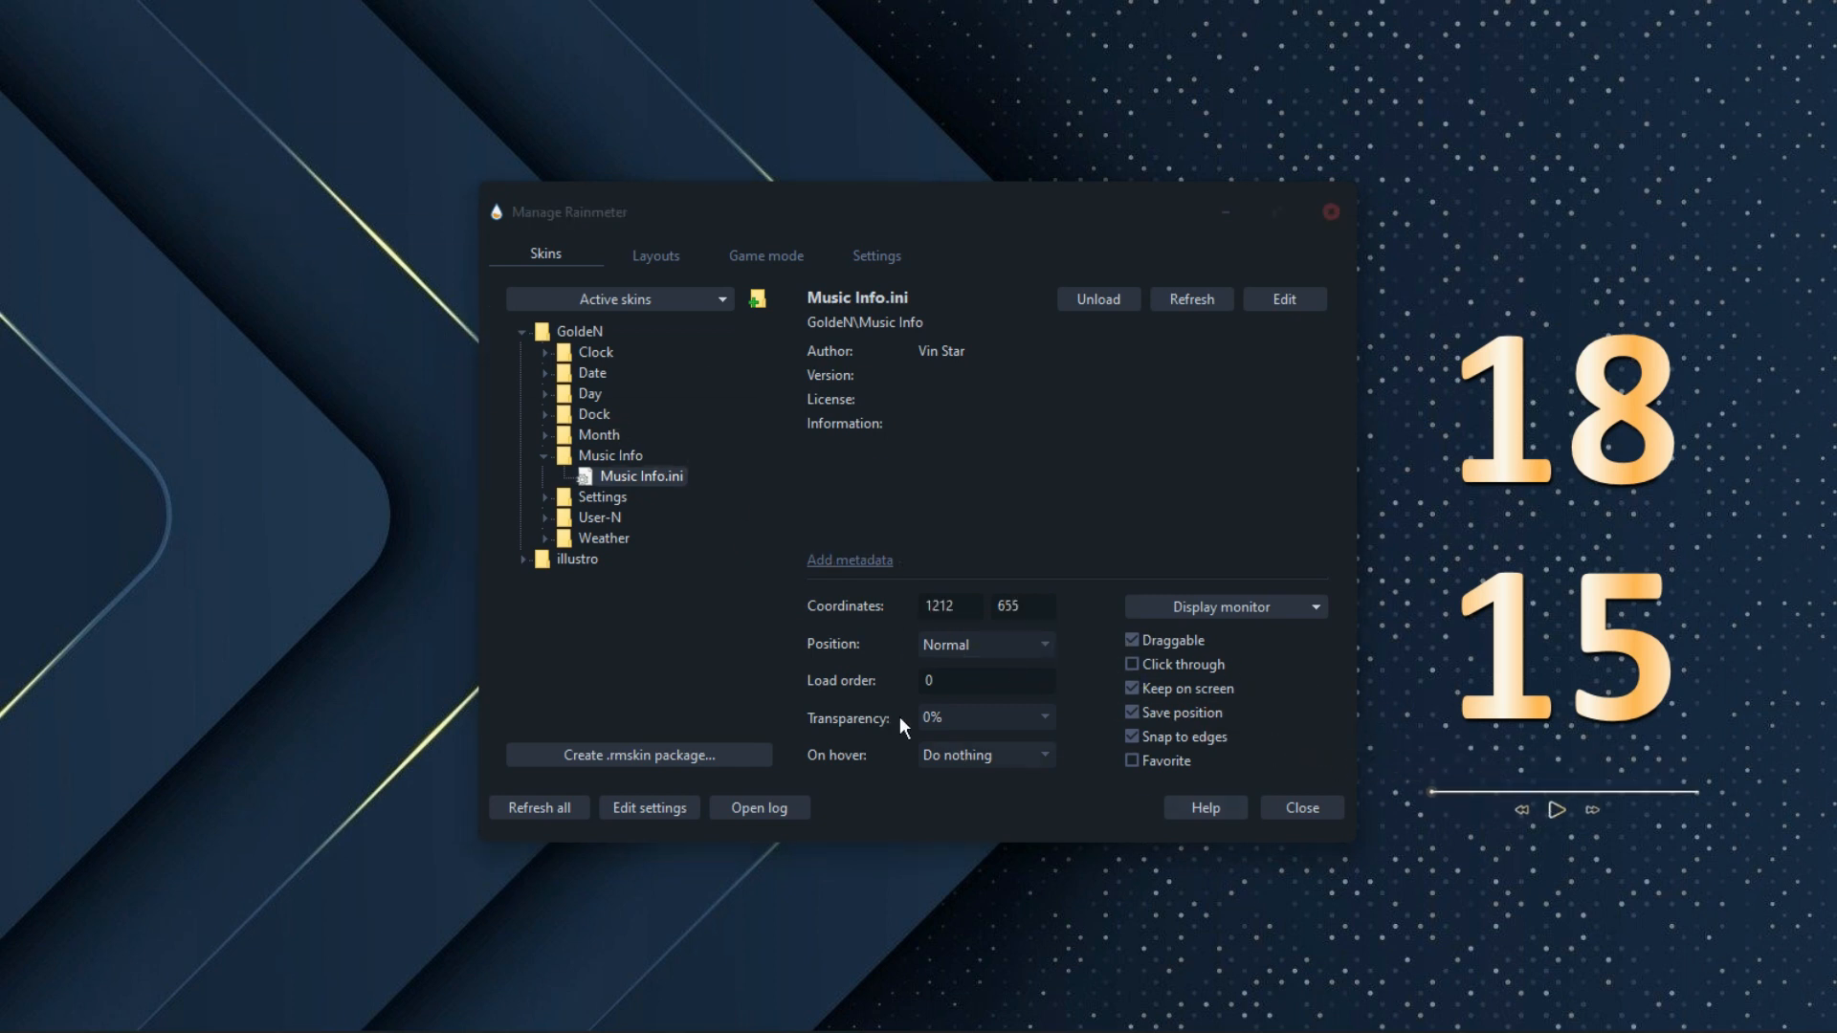
- Load Dock.ini from the GoldeN Dock folder and move the dock to about 1142, 742, beneath the music player
{"action": "left_click", "coordinate": [545, 457]}
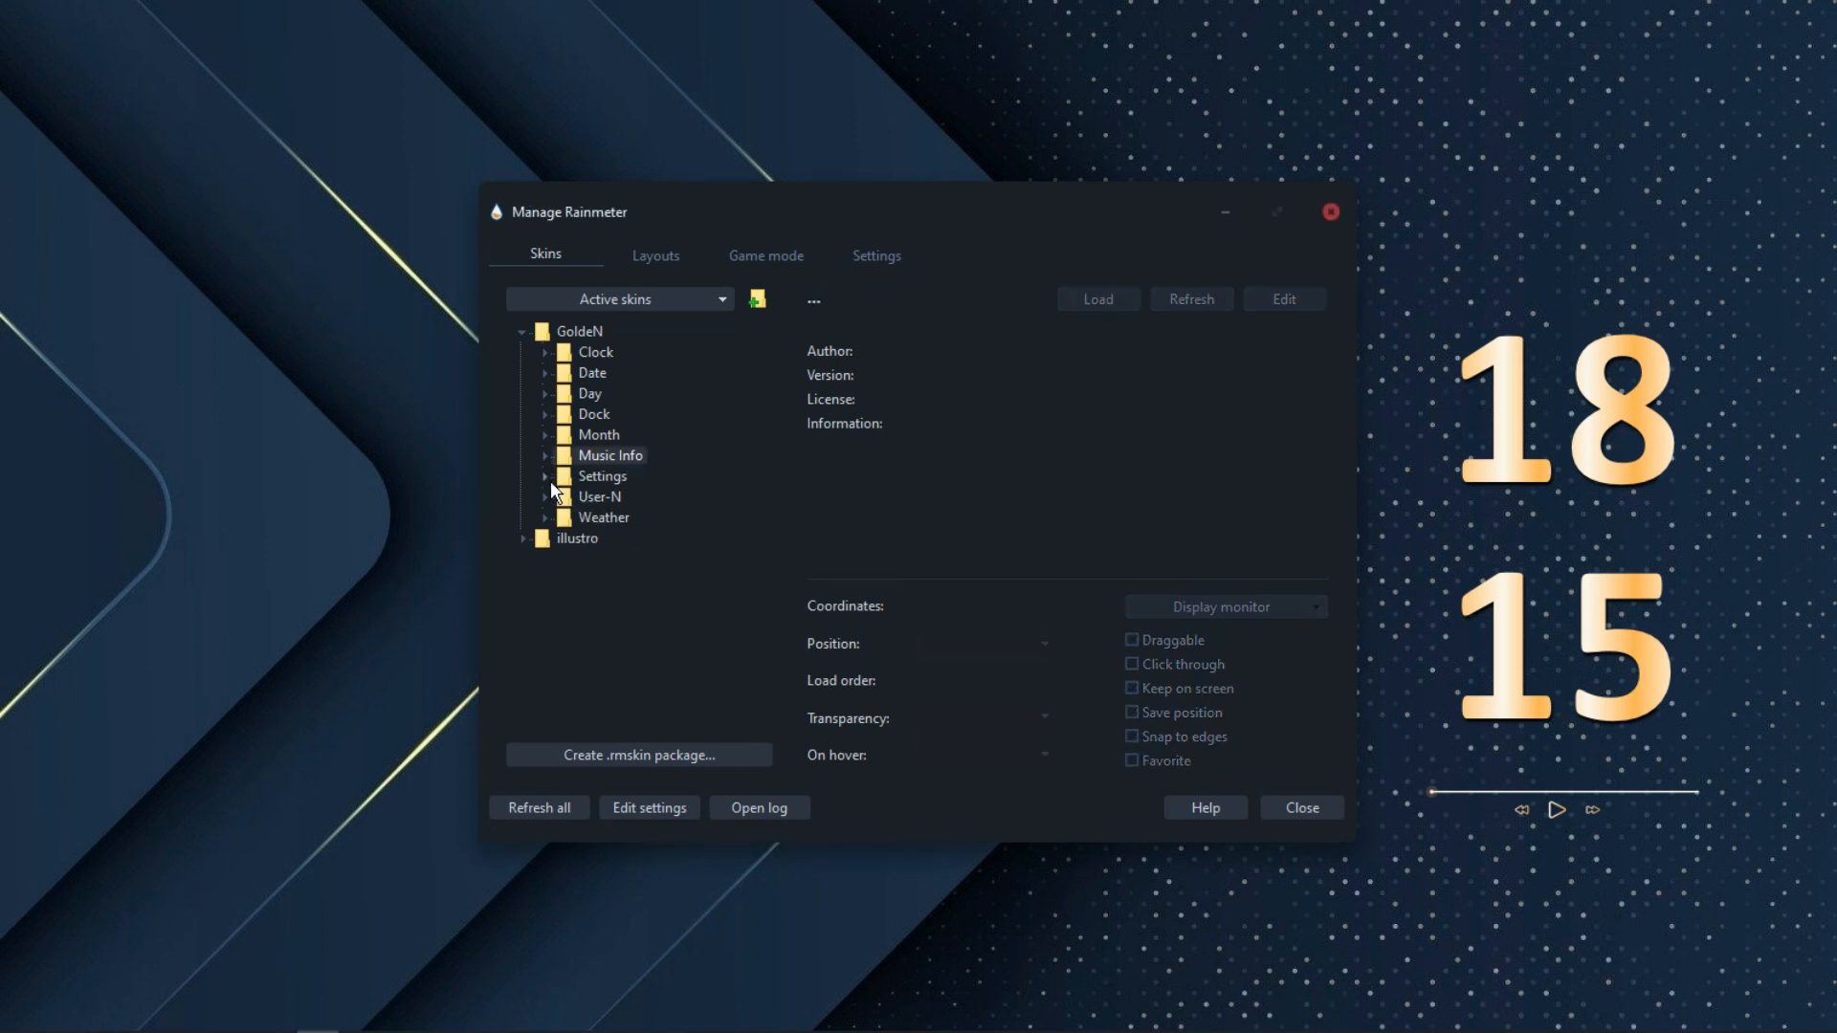
{"action": "left_click", "coordinate": [544, 415]}
{"action": "double_click", "coordinate": [615, 436]}
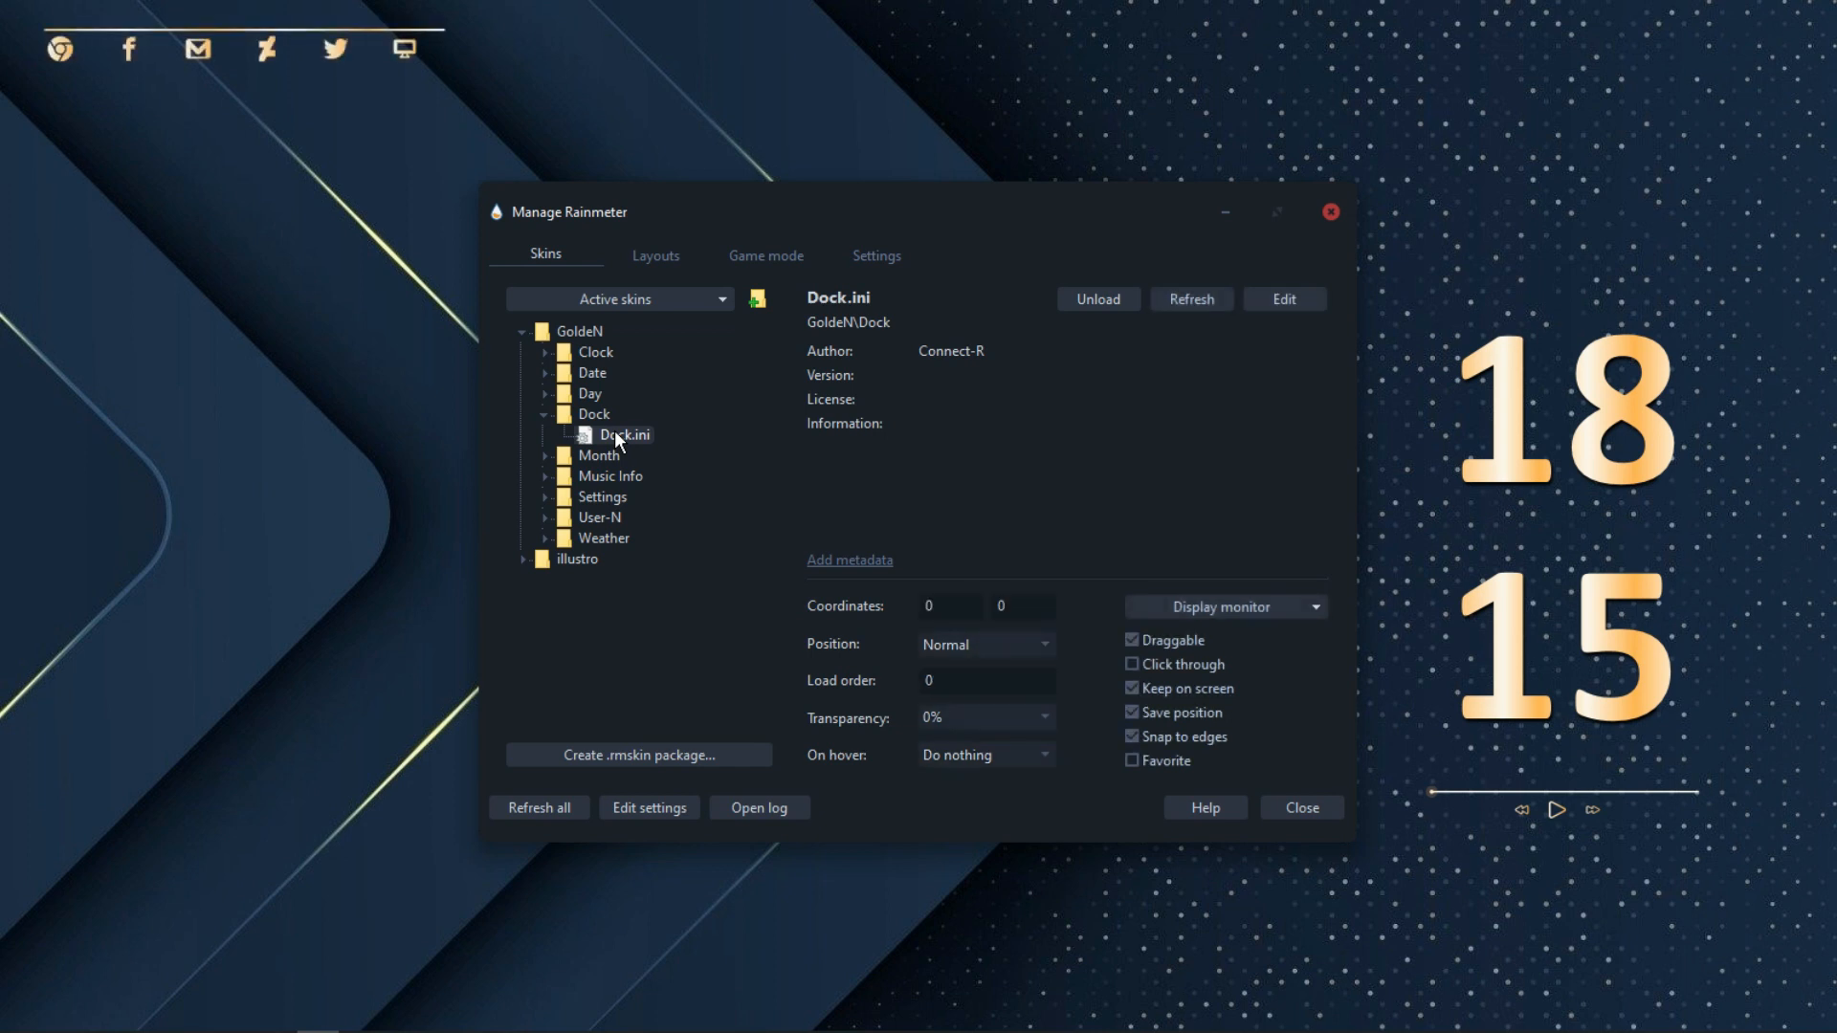
{"action": "left_click_drag", "start_coordinate": [66, 60], "coordinate": [1372, 907]}
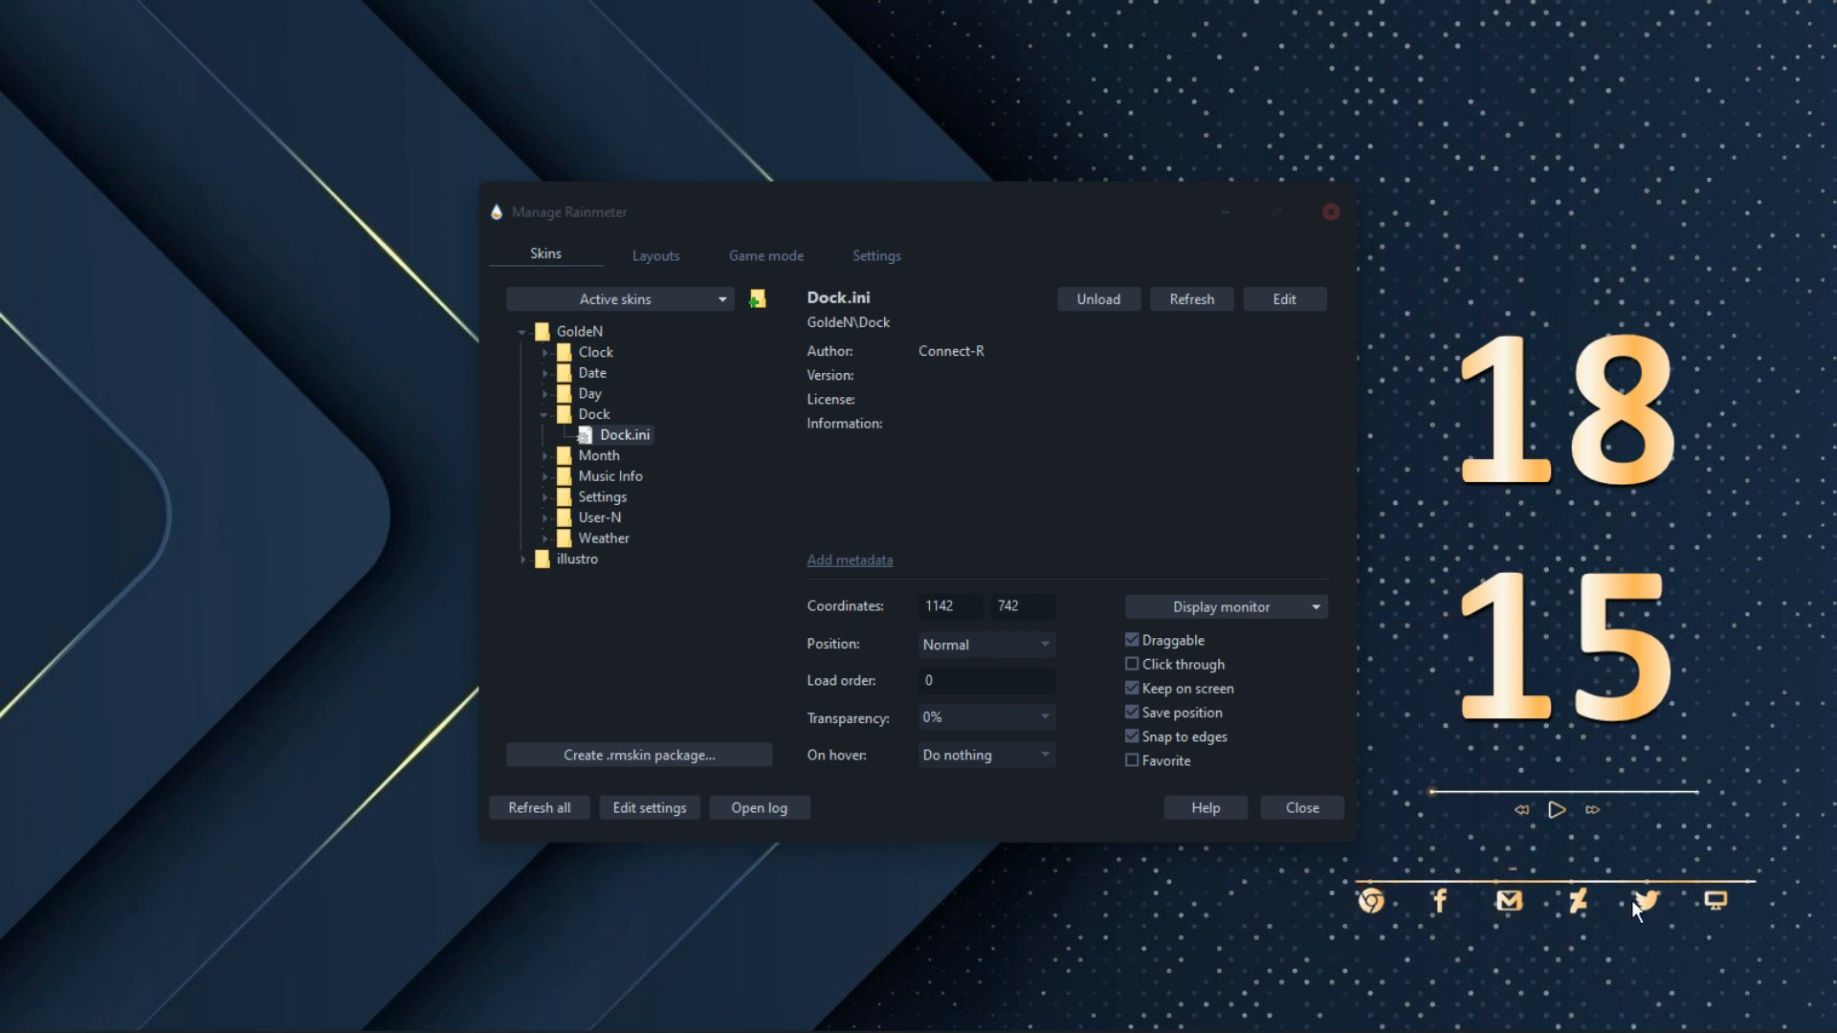
- Try Month 2.ini and unload it, load Month.ini from the GoldeN Month folder, and move the month to about 267, 44
{"action": "left_click", "coordinate": [543, 414]}
{"action": "left_click", "coordinate": [544, 436]}
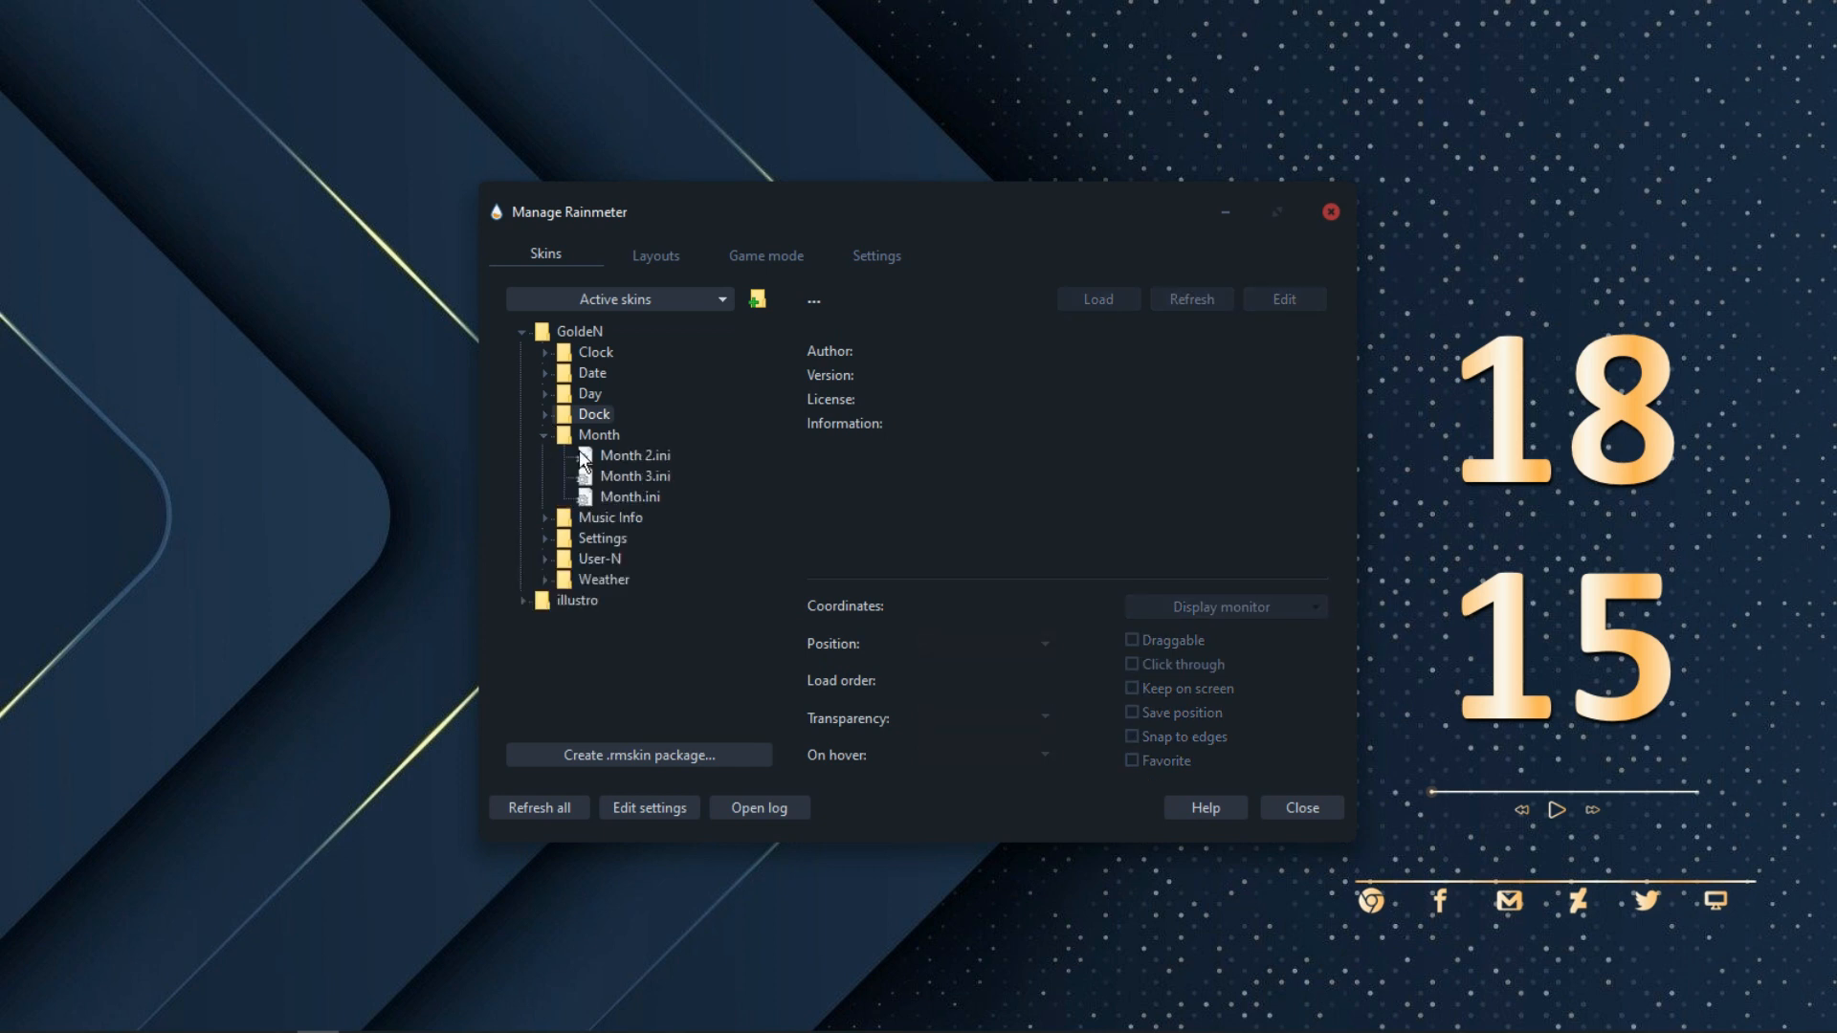
{"action": "double_click", "coordinate": [632, 461]}
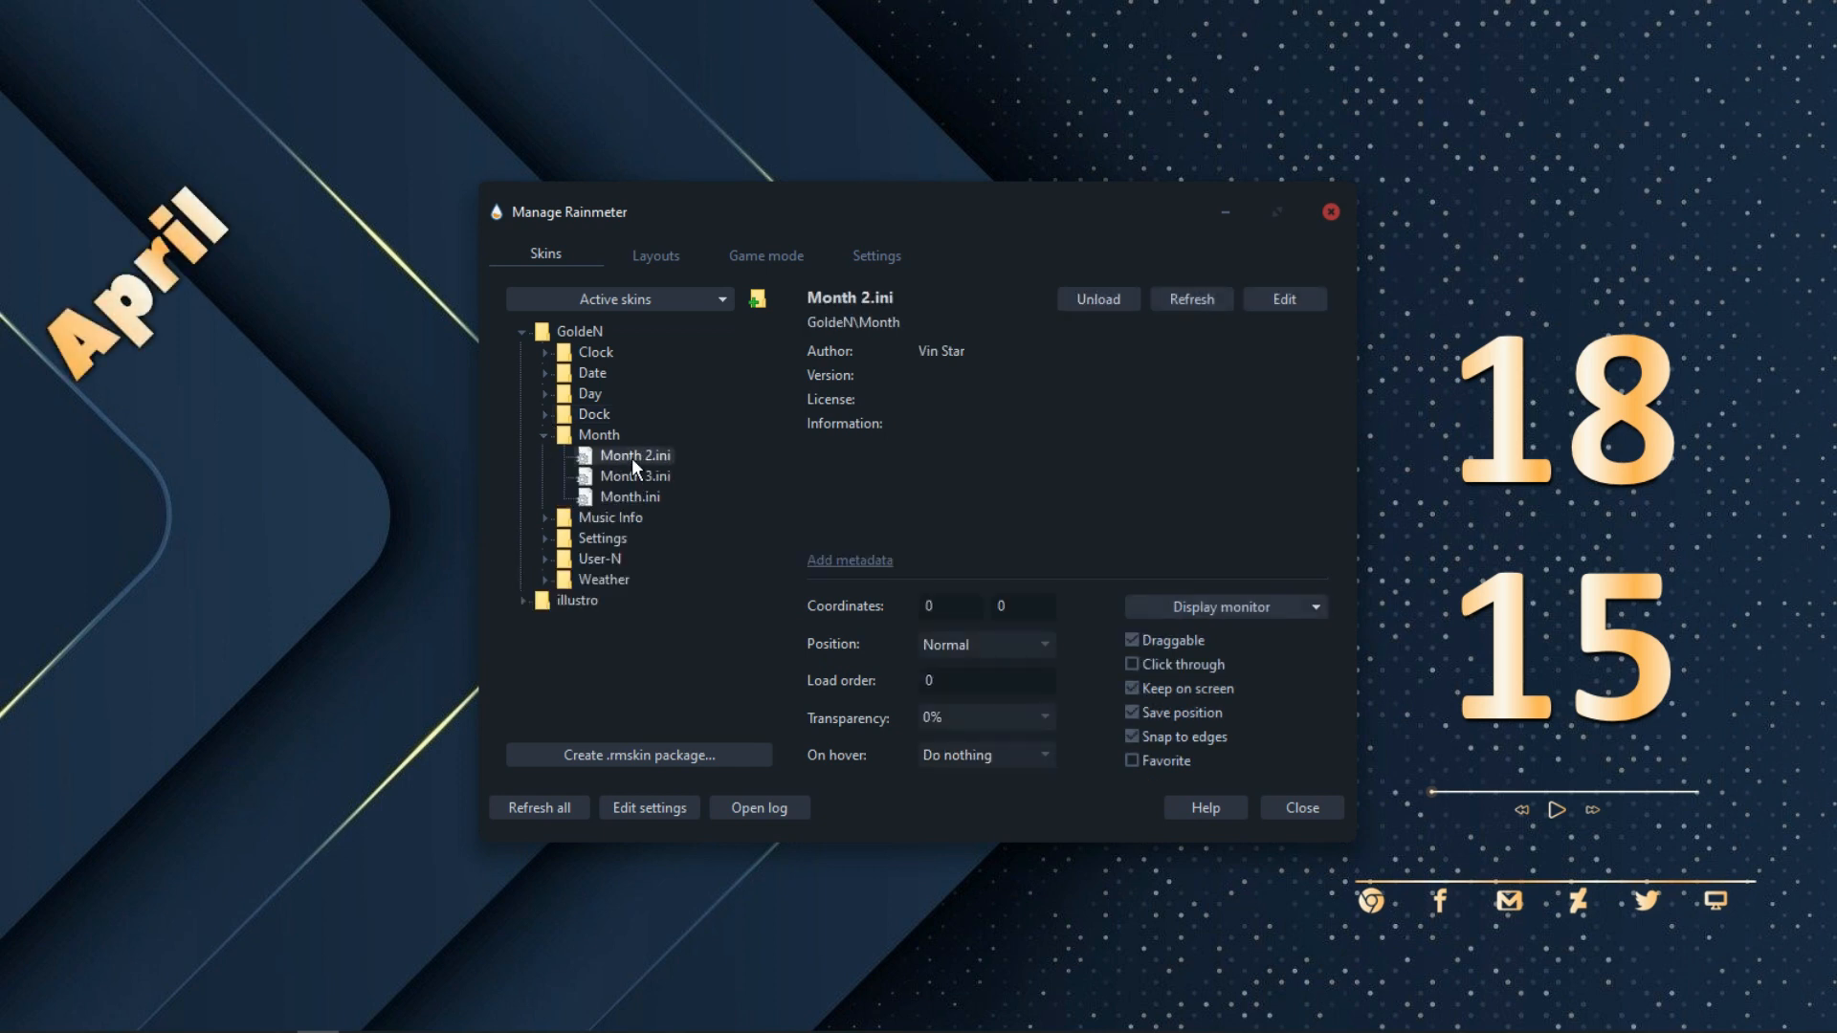
{"action": "double_click", "coordinate": [632, 457]}
{"action": "left_click_drag", "start_coordinate": [737, 216], "coordinate": [941, 251]}
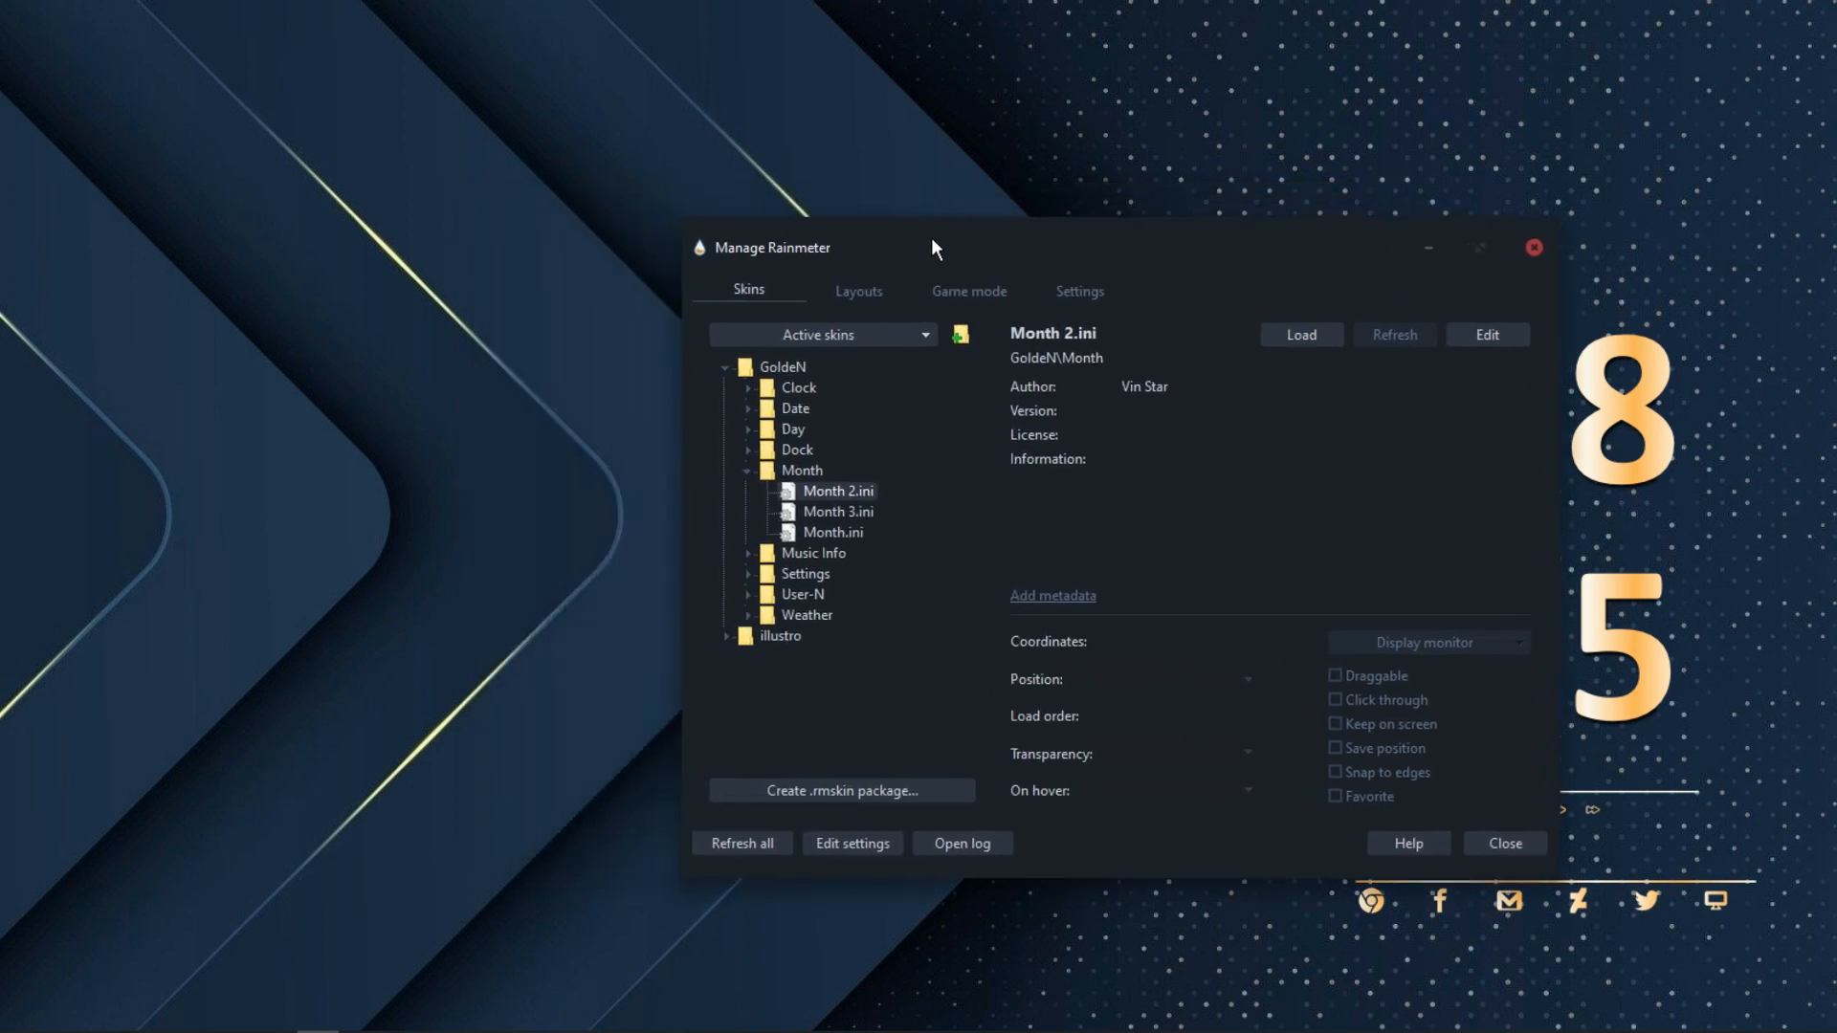
{"action": "double_click", "coordinate": [830, 529]}
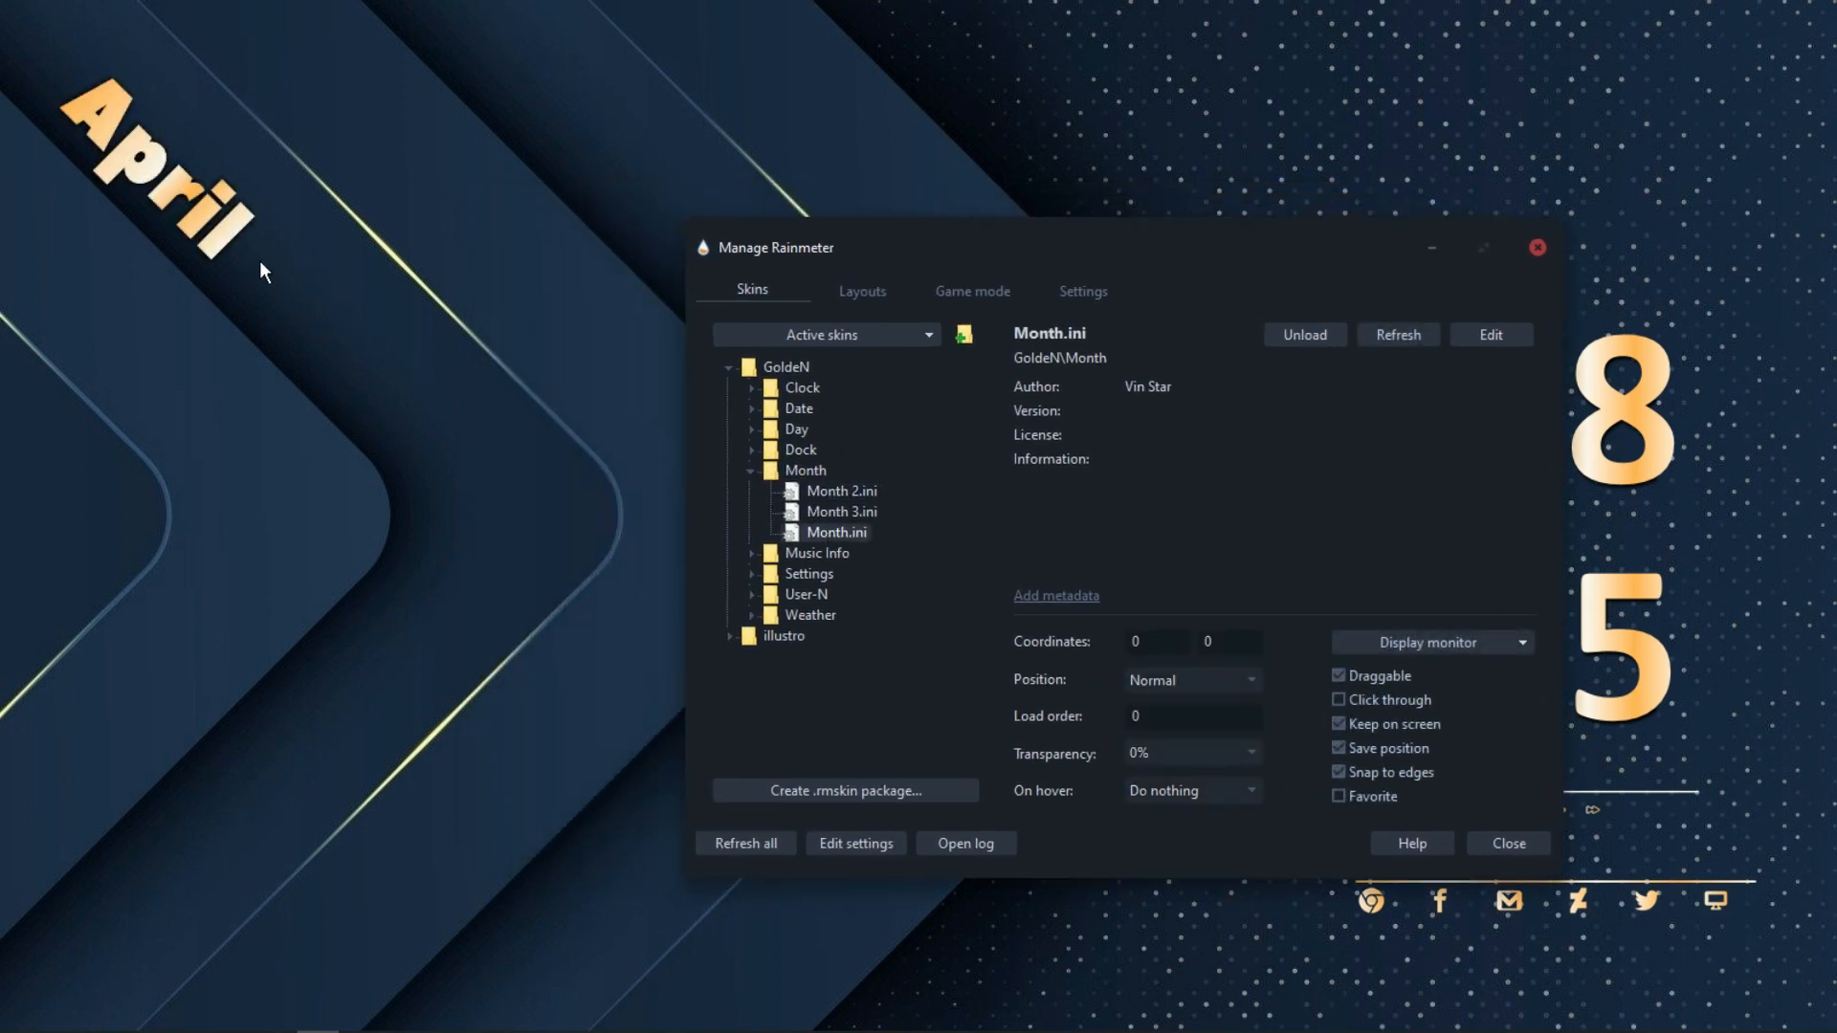
{"action": "left_click_drag", "start_coordinate": [260, 261], "coordinate": [526, 277]}
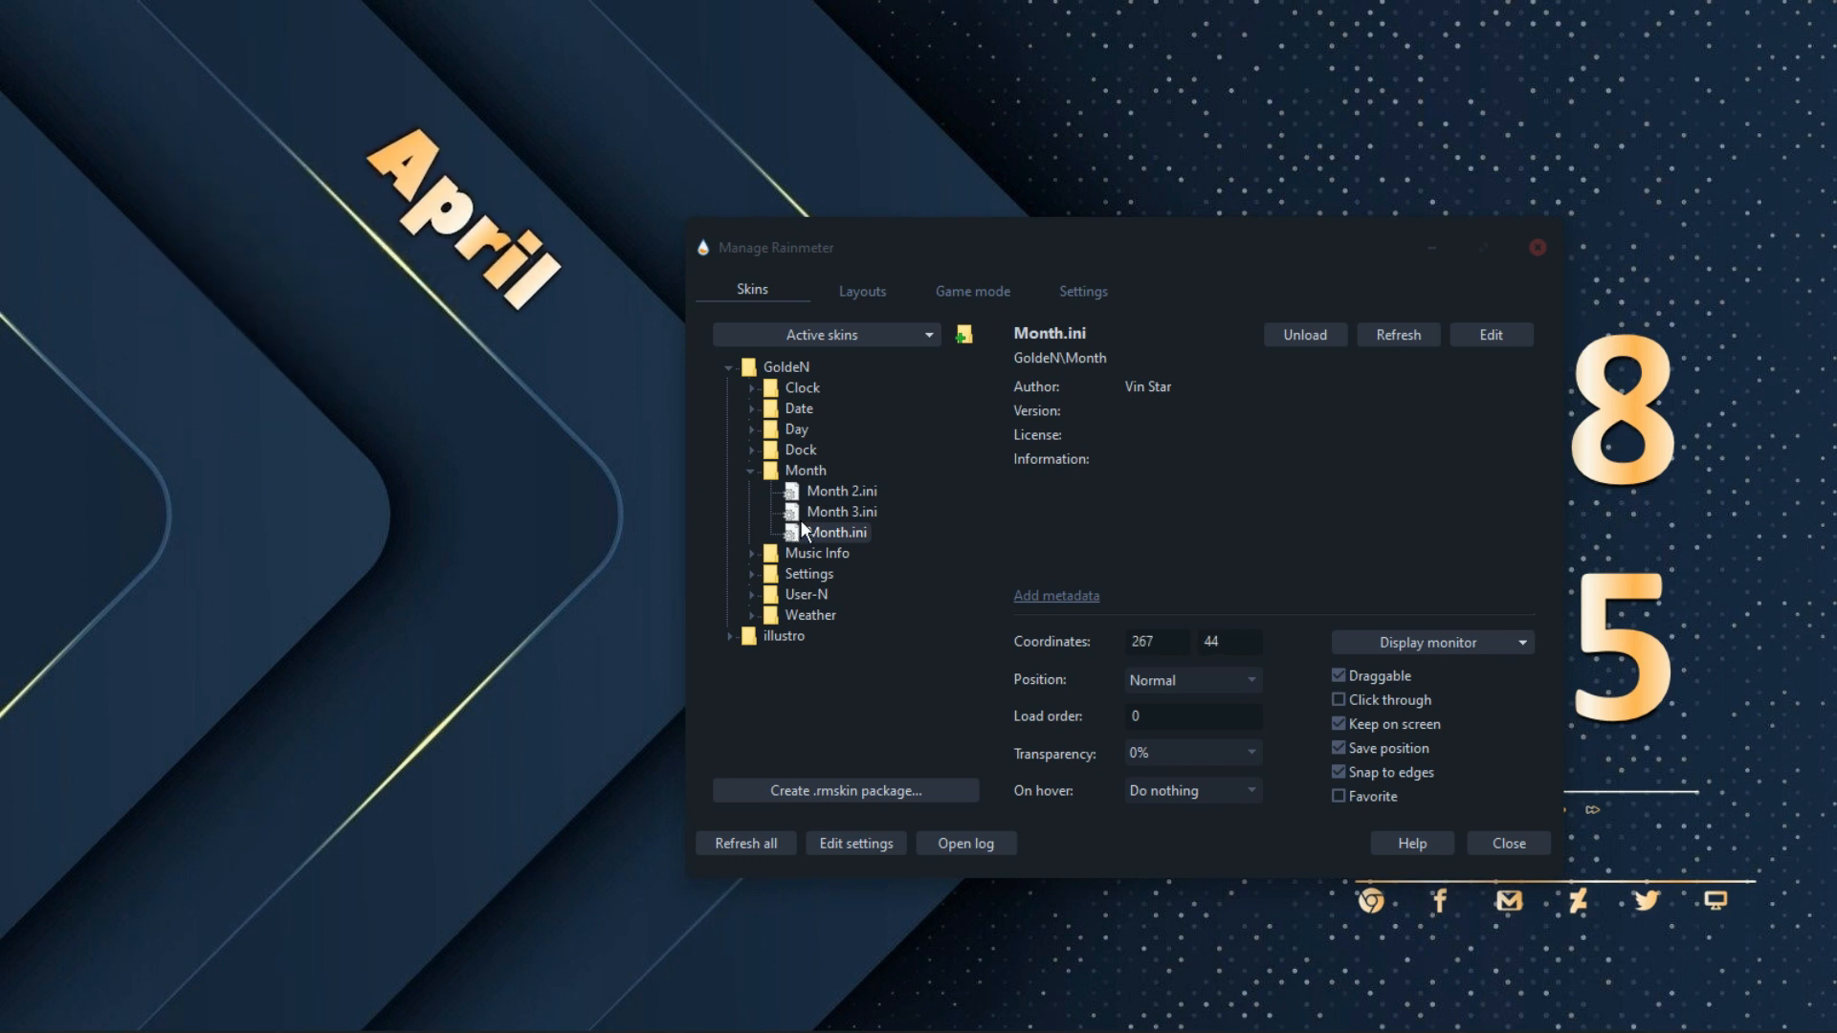
- Load Date 3.ini from the GoldeN Date folder and move the date to about 837, 298, inside the tip of the largest chevron
{"action": "left_click", "coordinate": [752, 472]}
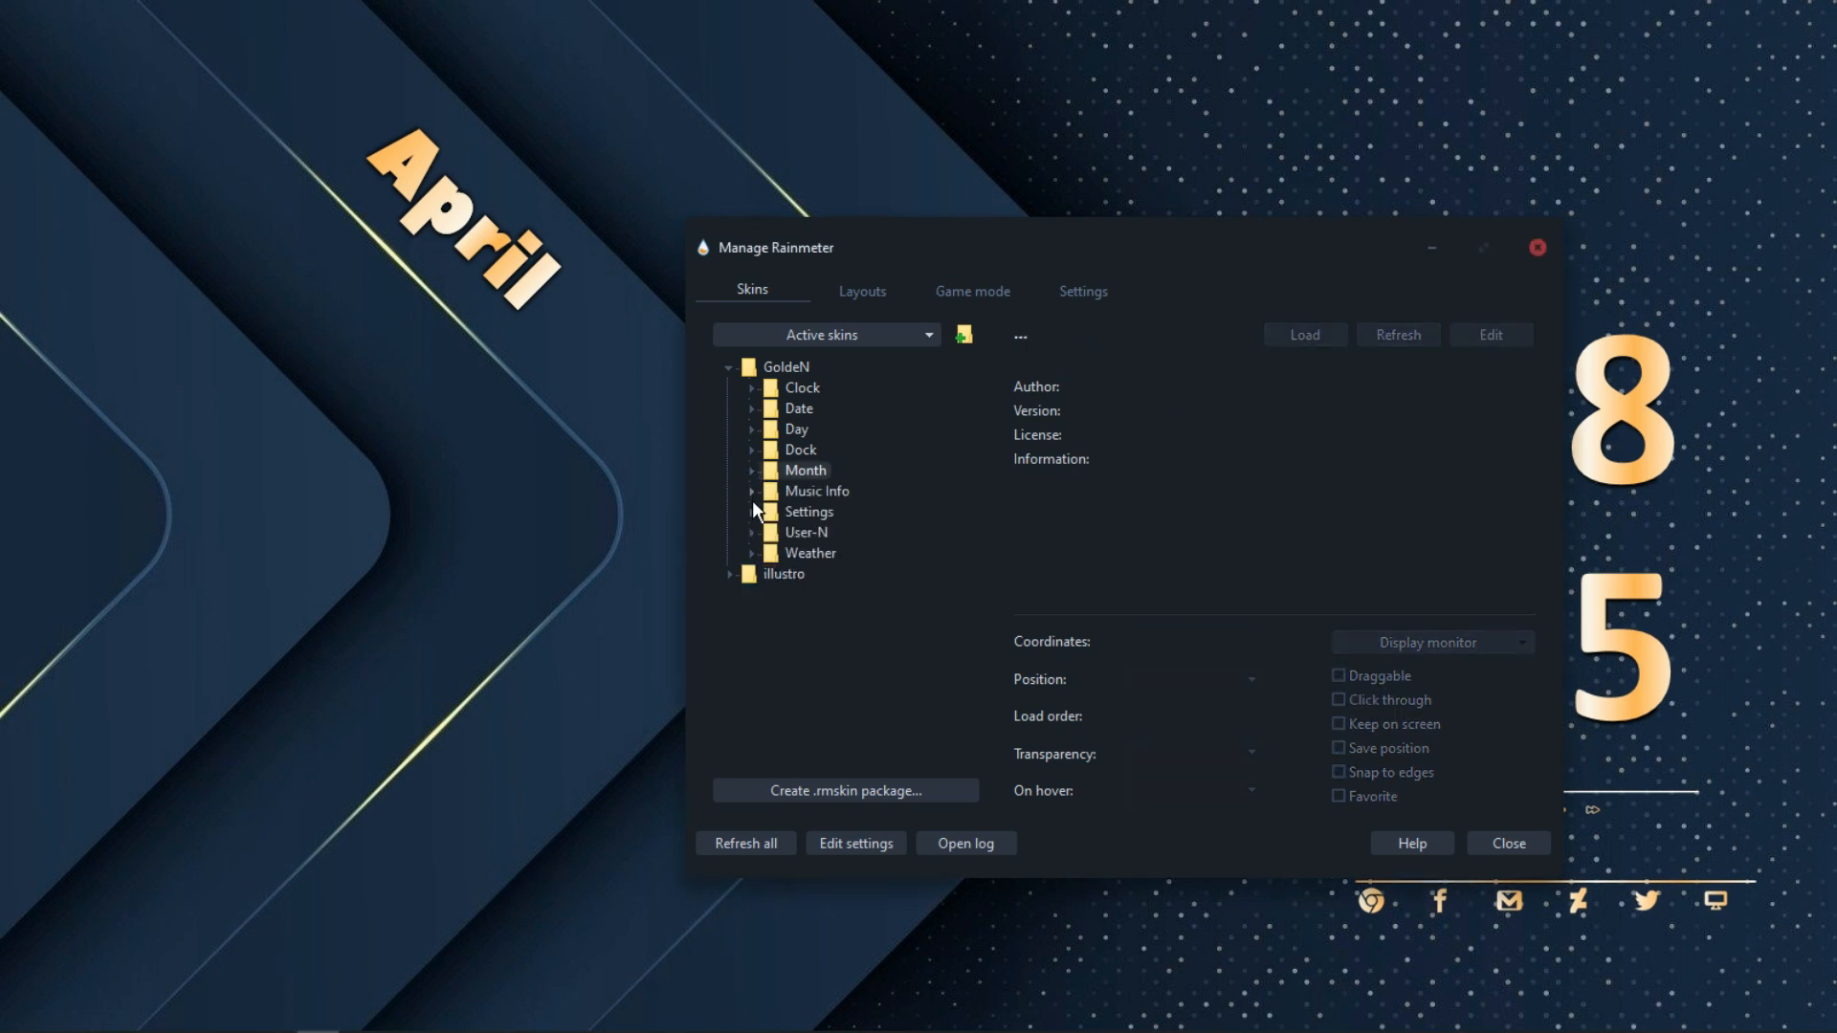
{"action": "left_click", "coordinate": [754, 410]}
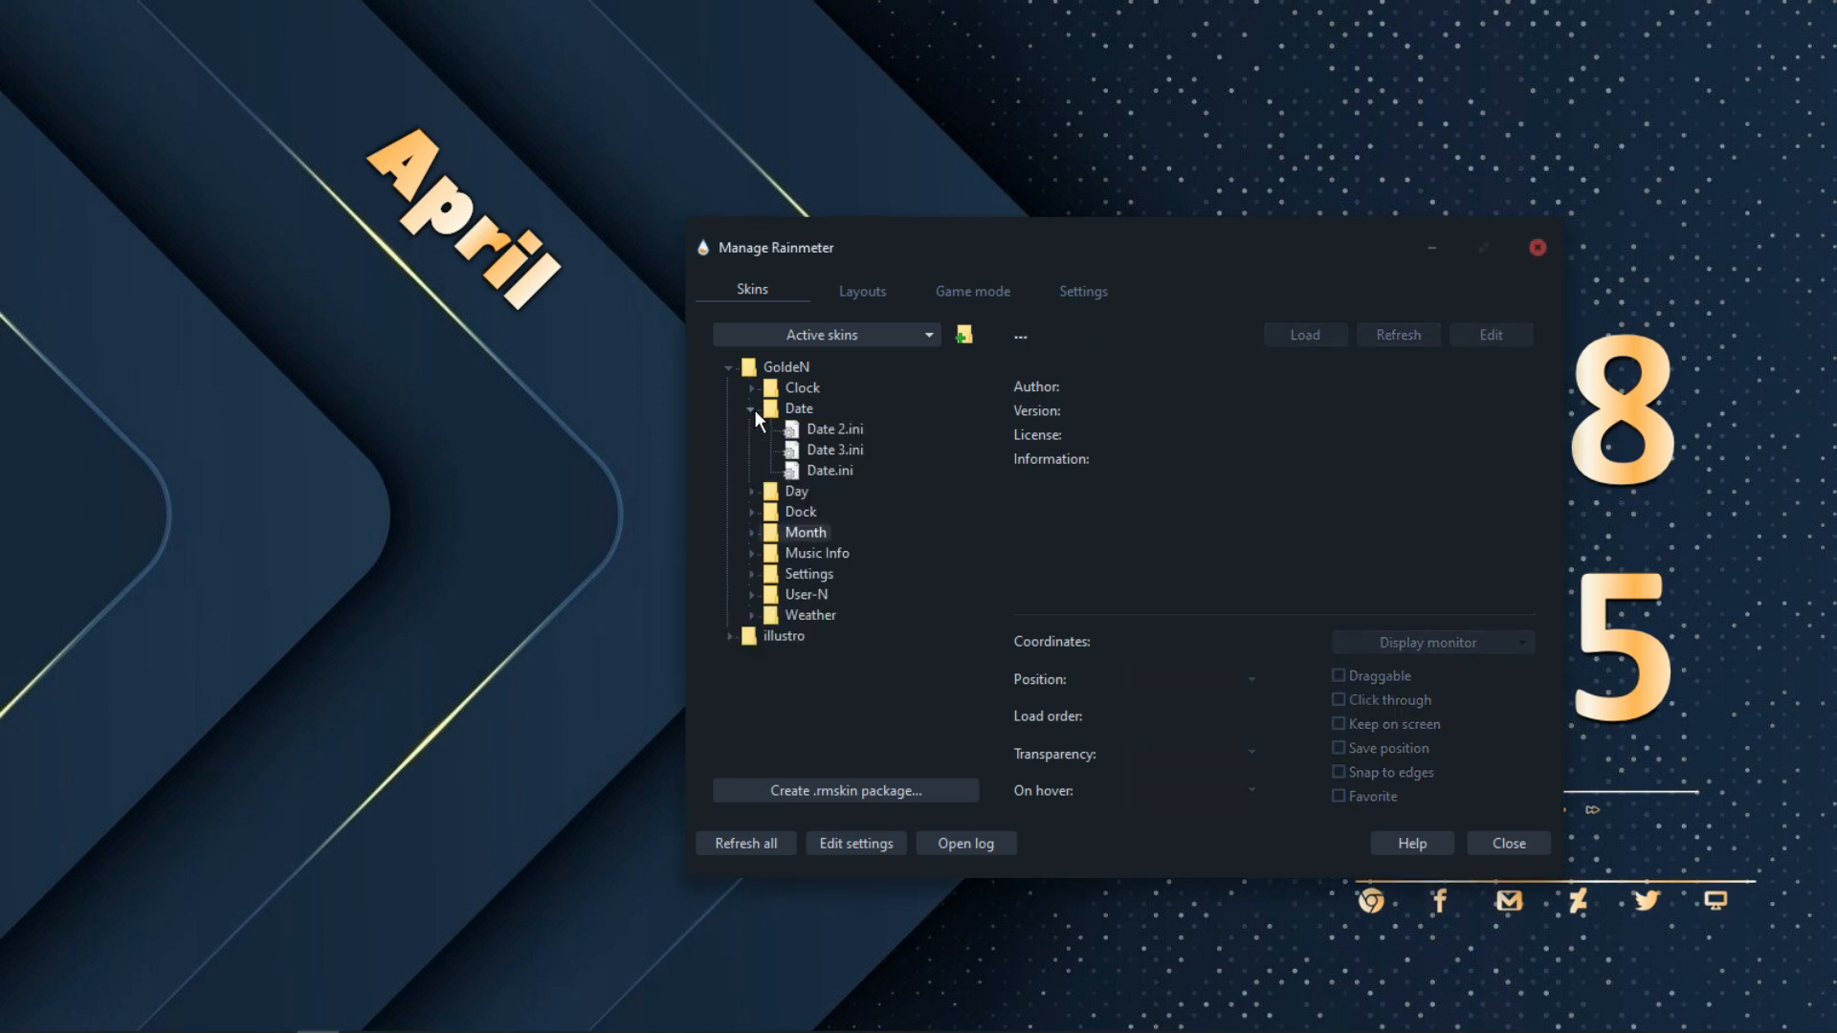
{"action": "double_click", "coordinate": [829, 448]}
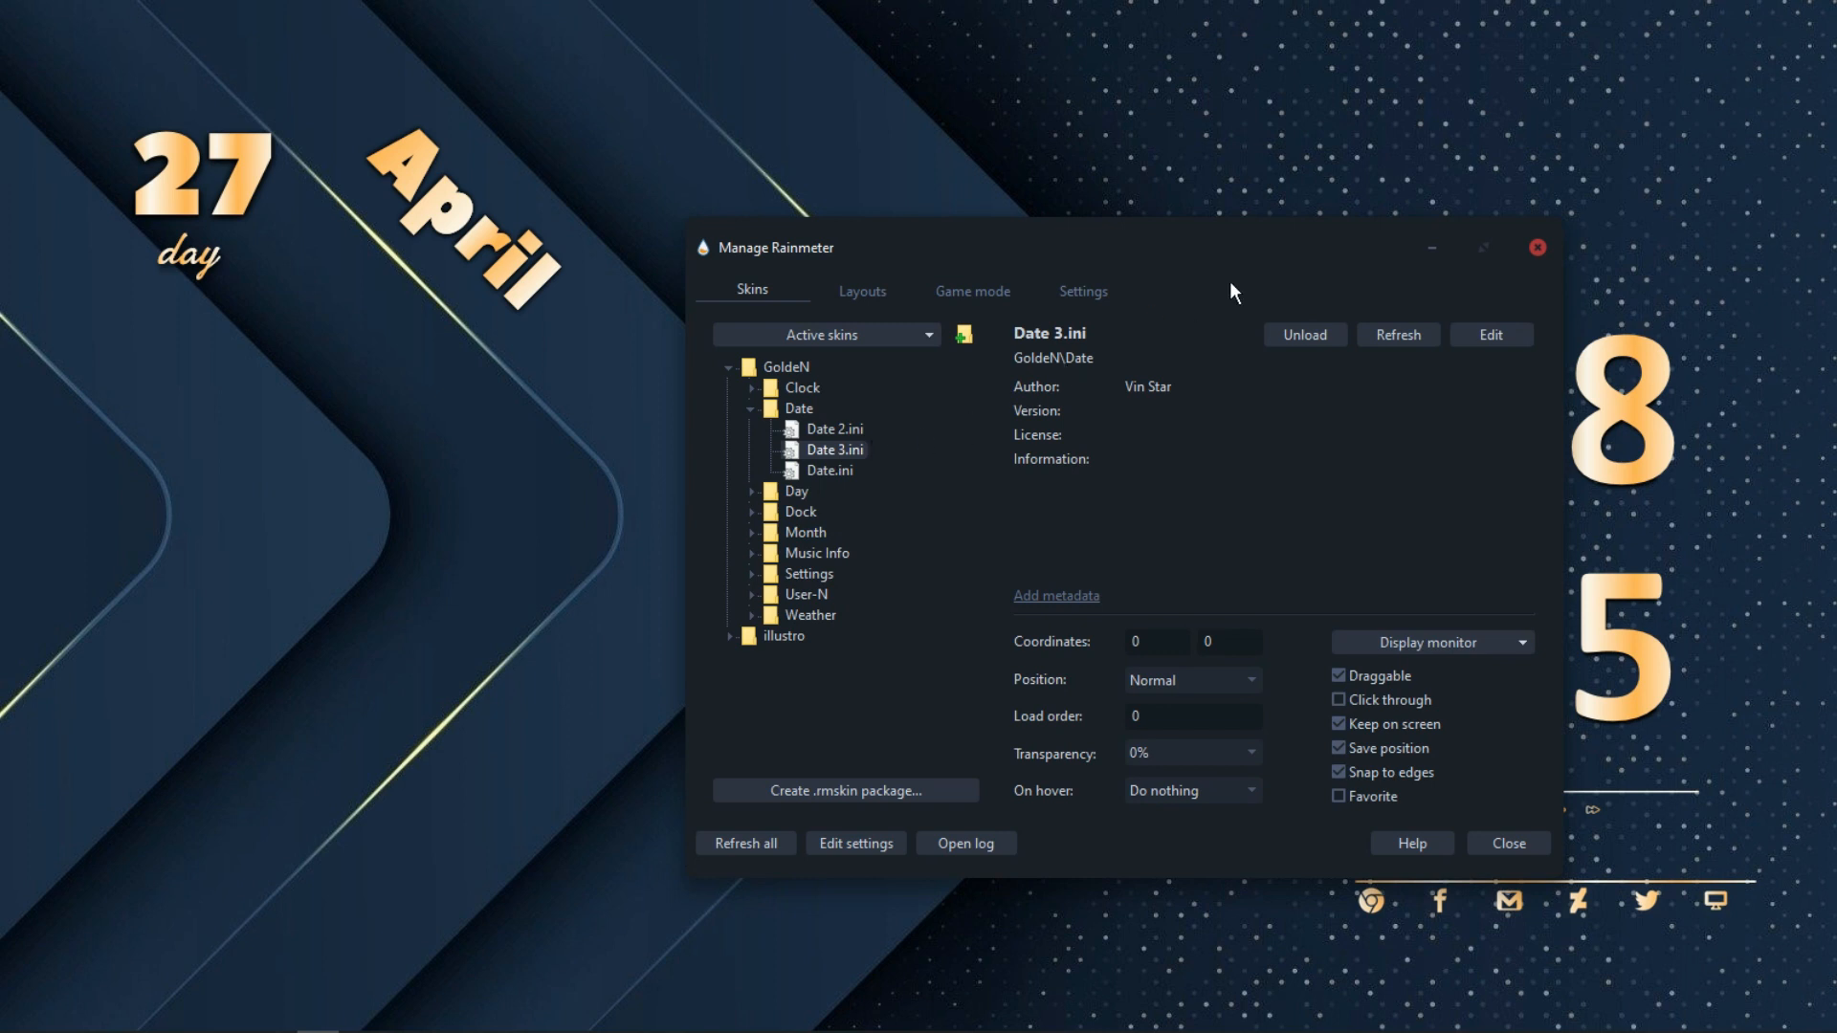
{"action": "left_click", "coordinate": [1433, 247]}
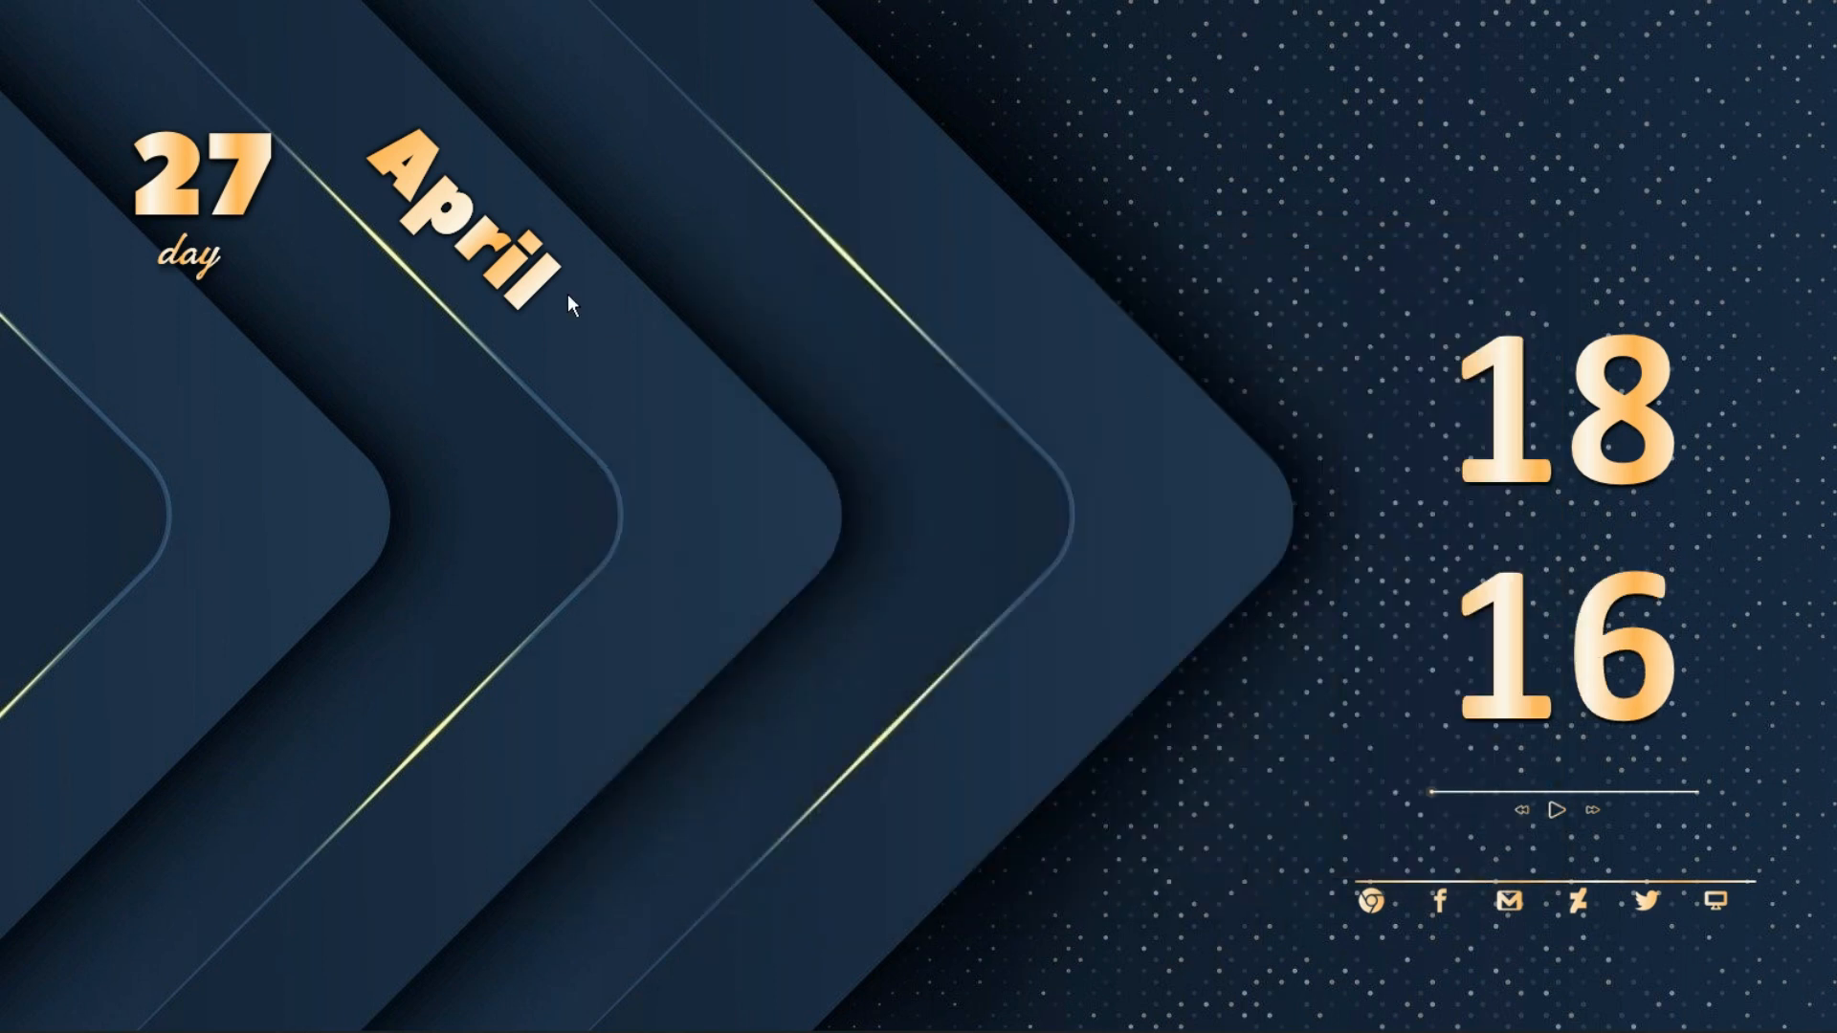
{"action": "left_click_drag", "start_coordinate": [255, 214], "coordinate": [1192, 543]}
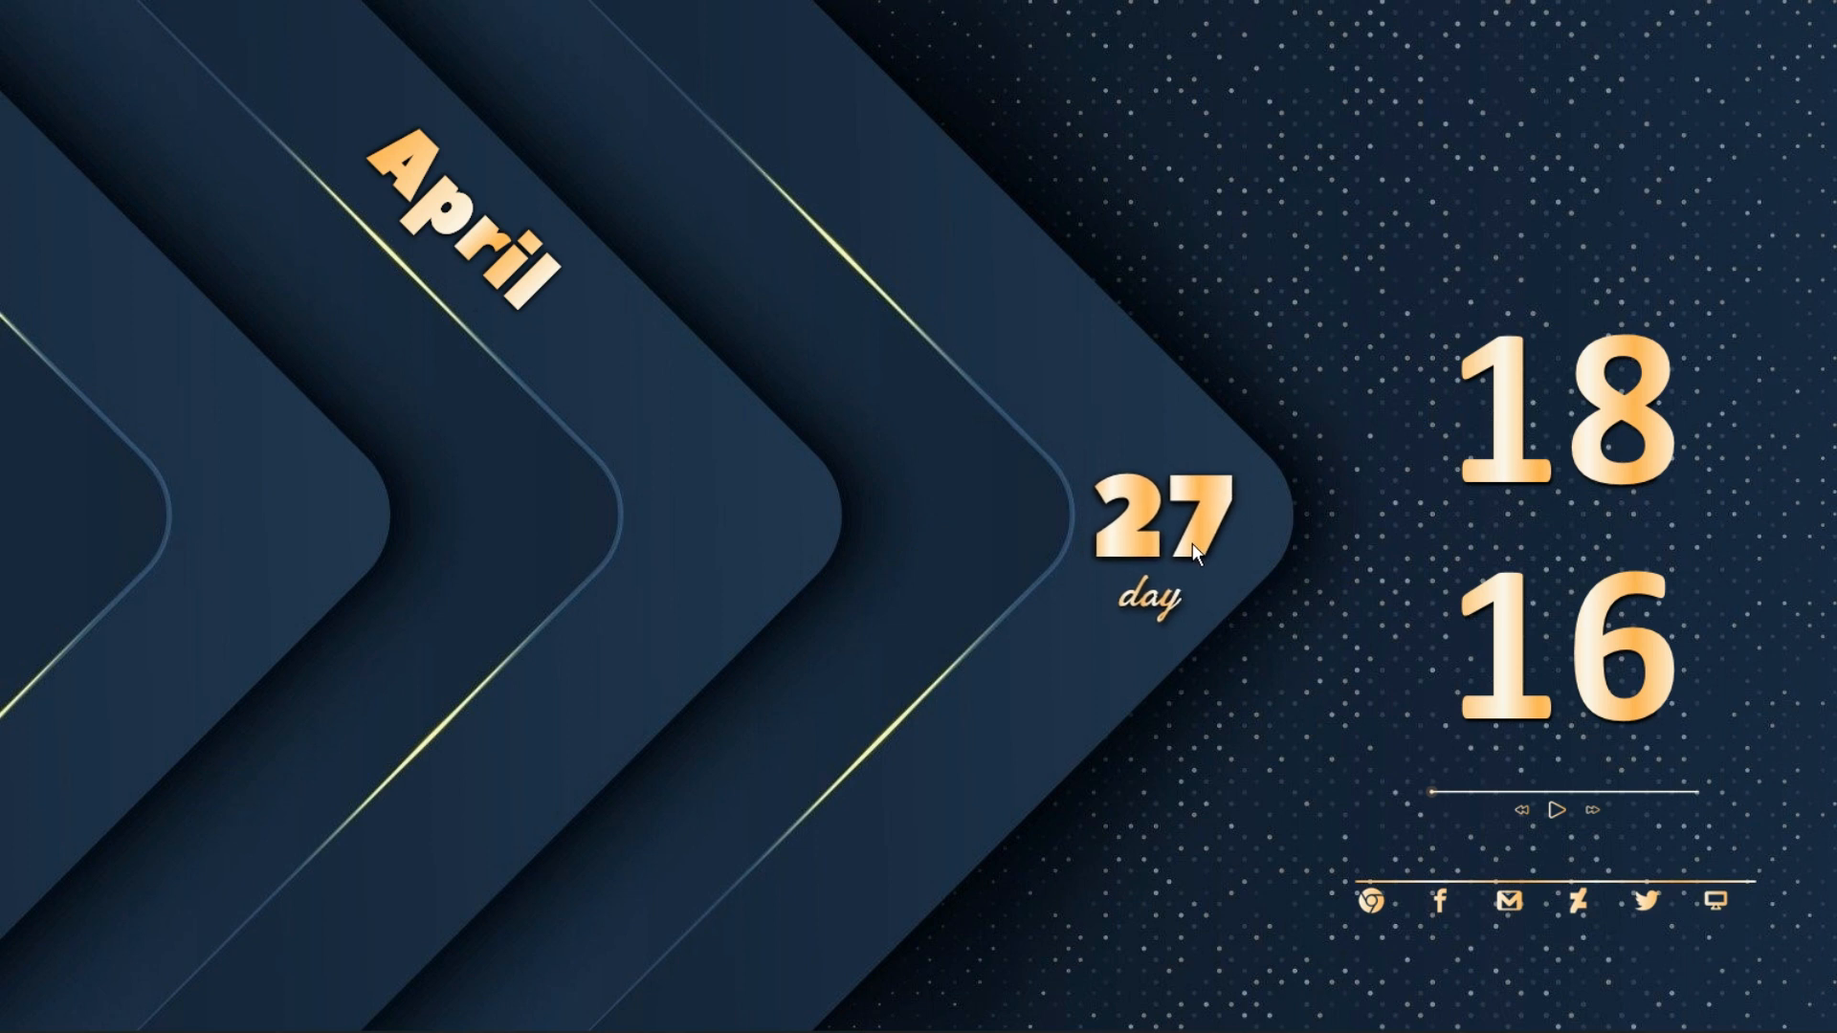
- Reopen the Rainmeter manager and expand the GoldeN Day folder to list its skins
{"action": "mouse_move", "coordinate": [1642, 1029]}
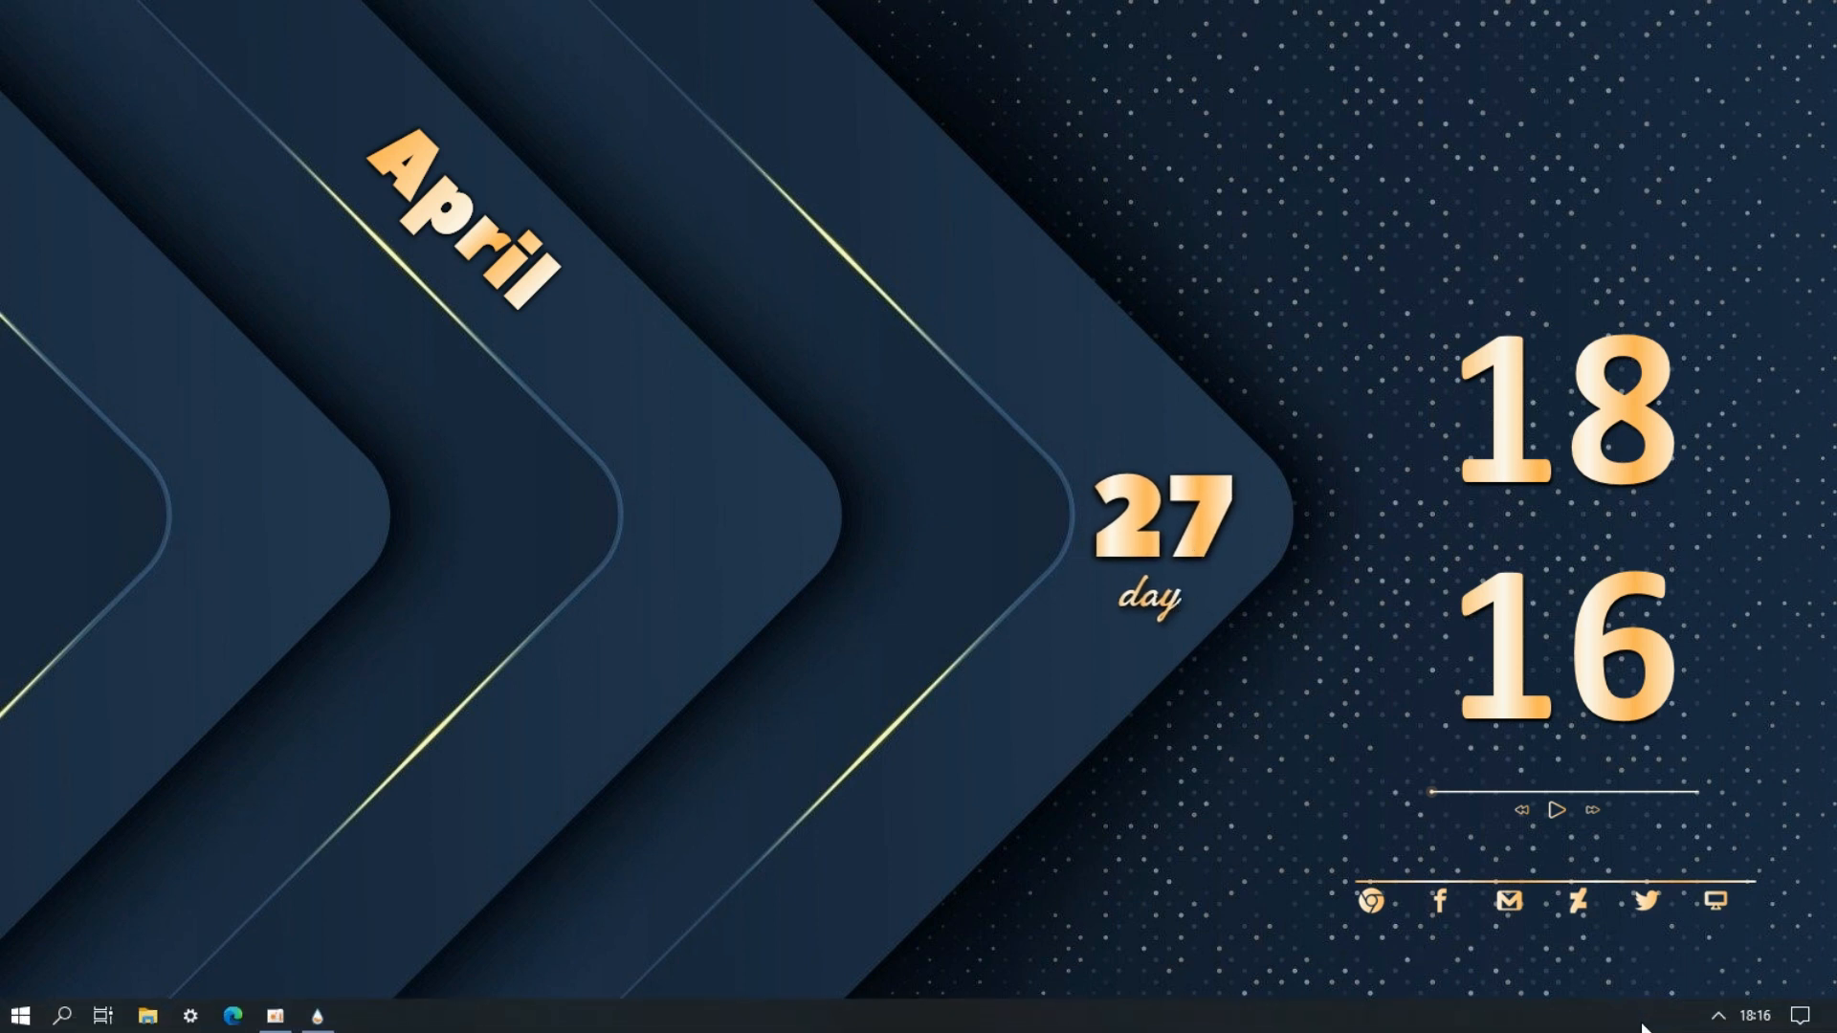
{"action": "left_click", "coordinate": [1718, 1016]}
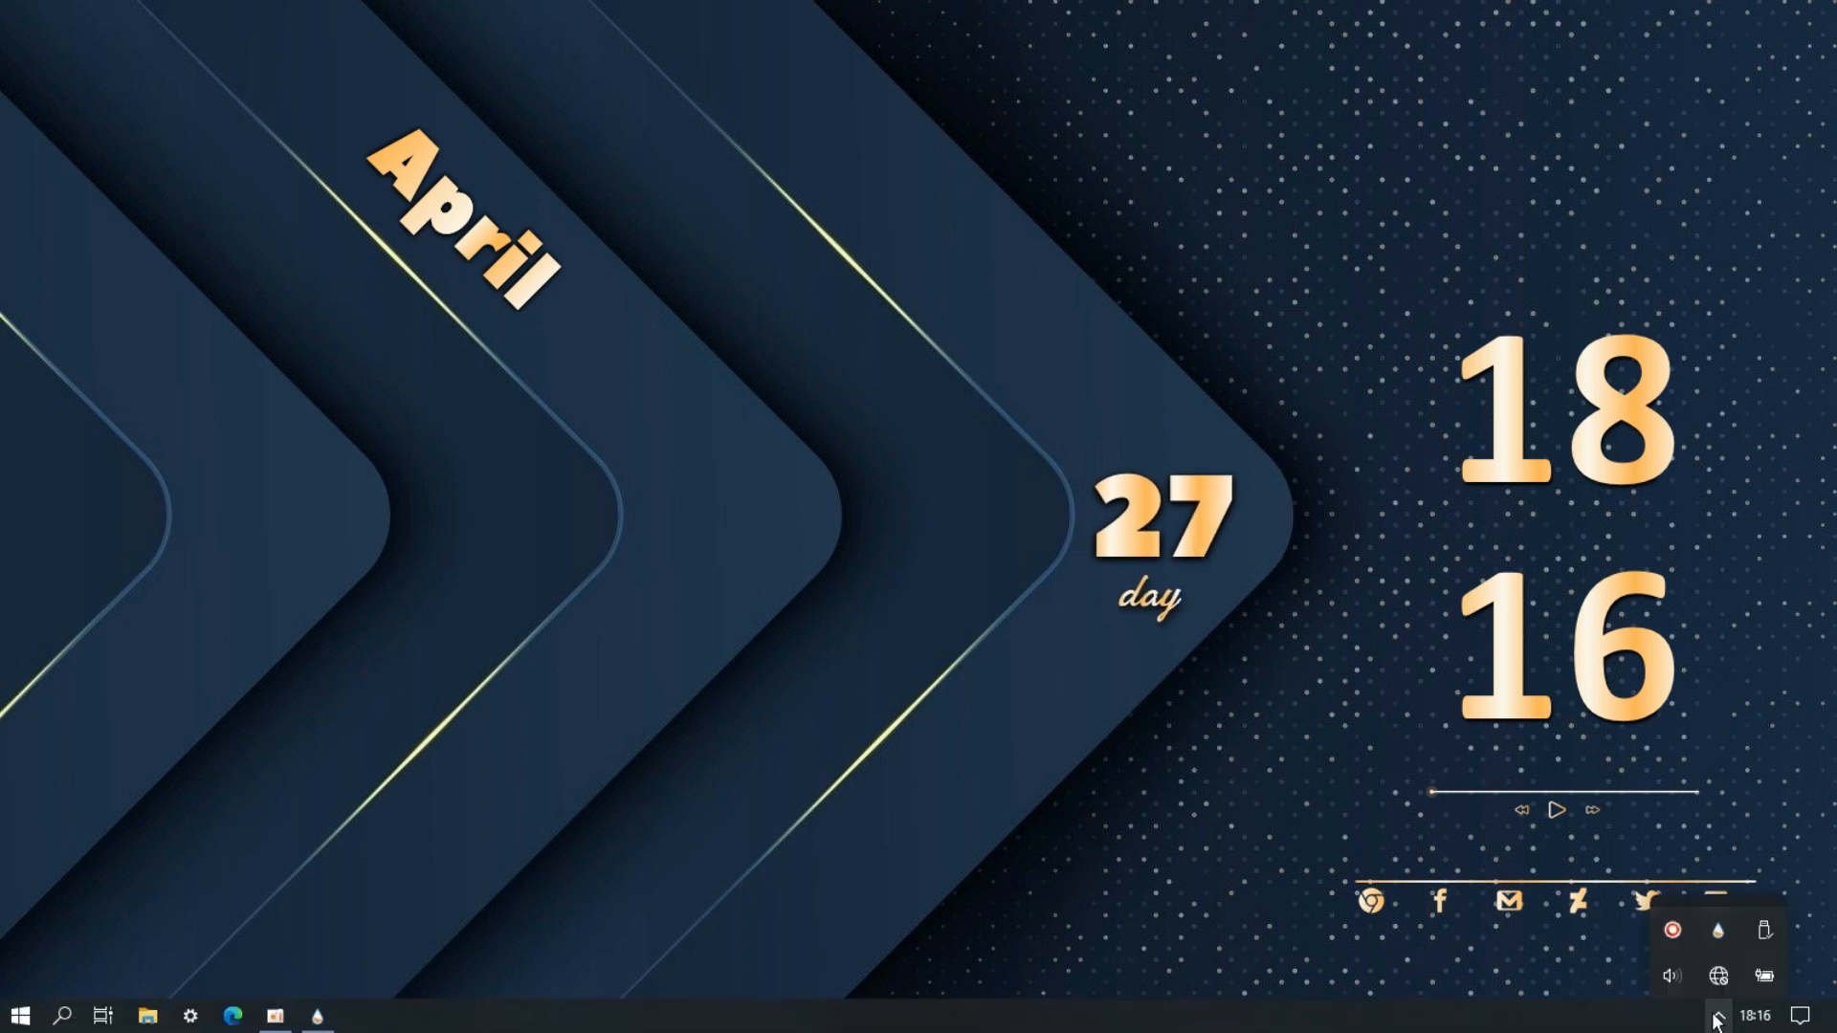
{"action": "left_click", "coordinate": [1718, 930]}
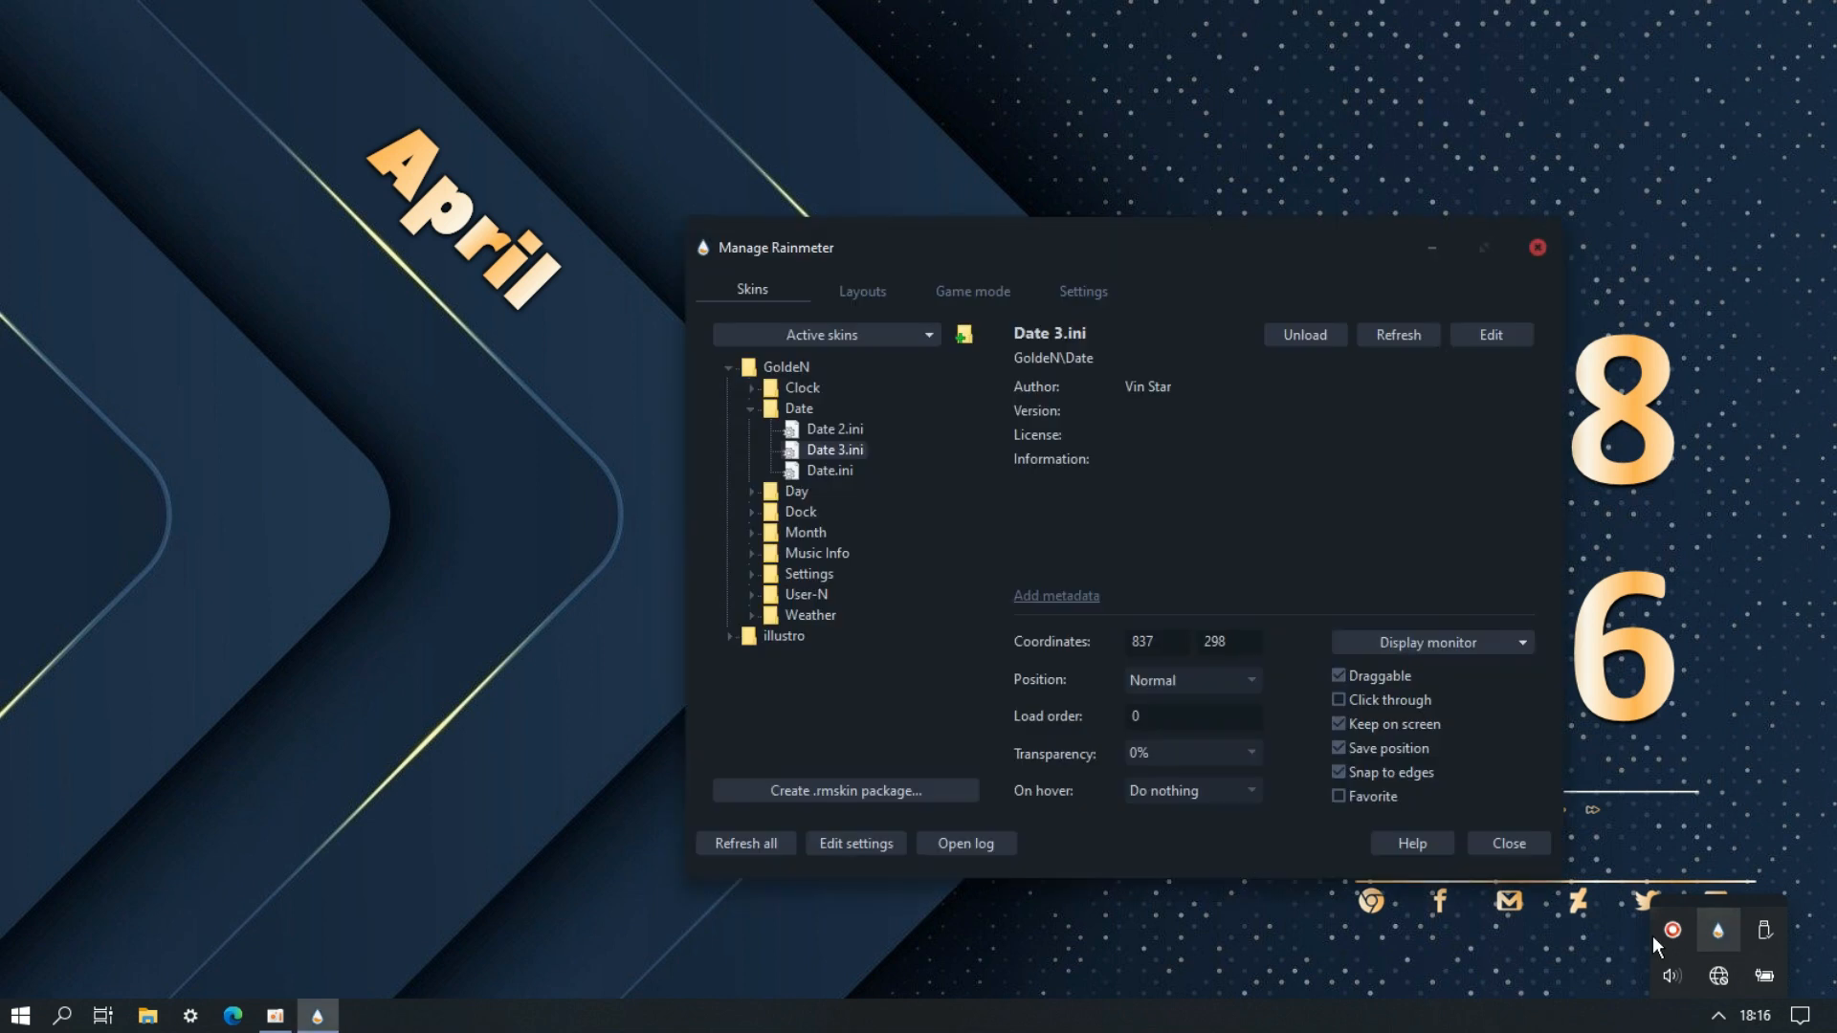
{"action": "left_click", "coordinate": [750, 407]}
{"action": "left_click", "coordinate": [751, 430]}
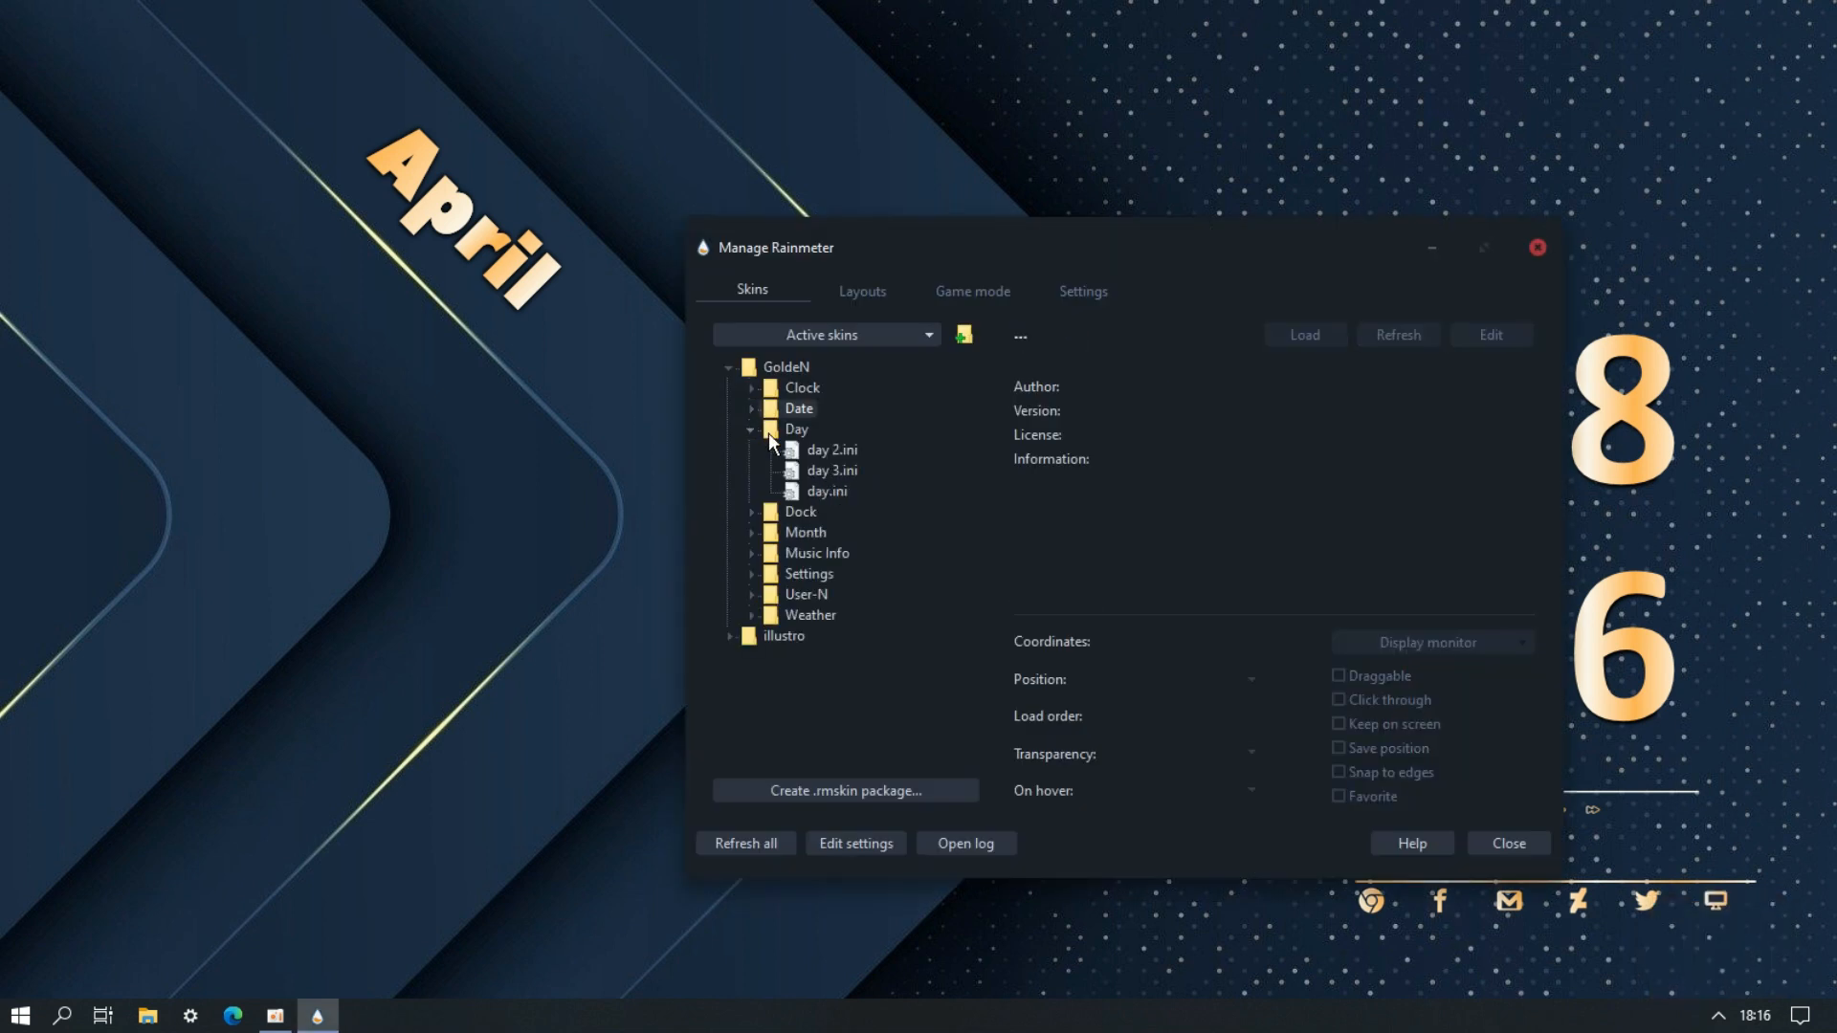
- Try the day 3.ini, day 2.ini and day.ini skins, moving the day.ini weekday to about 172, 314
{"action": "left_click", "coordinate": [827, 471]}
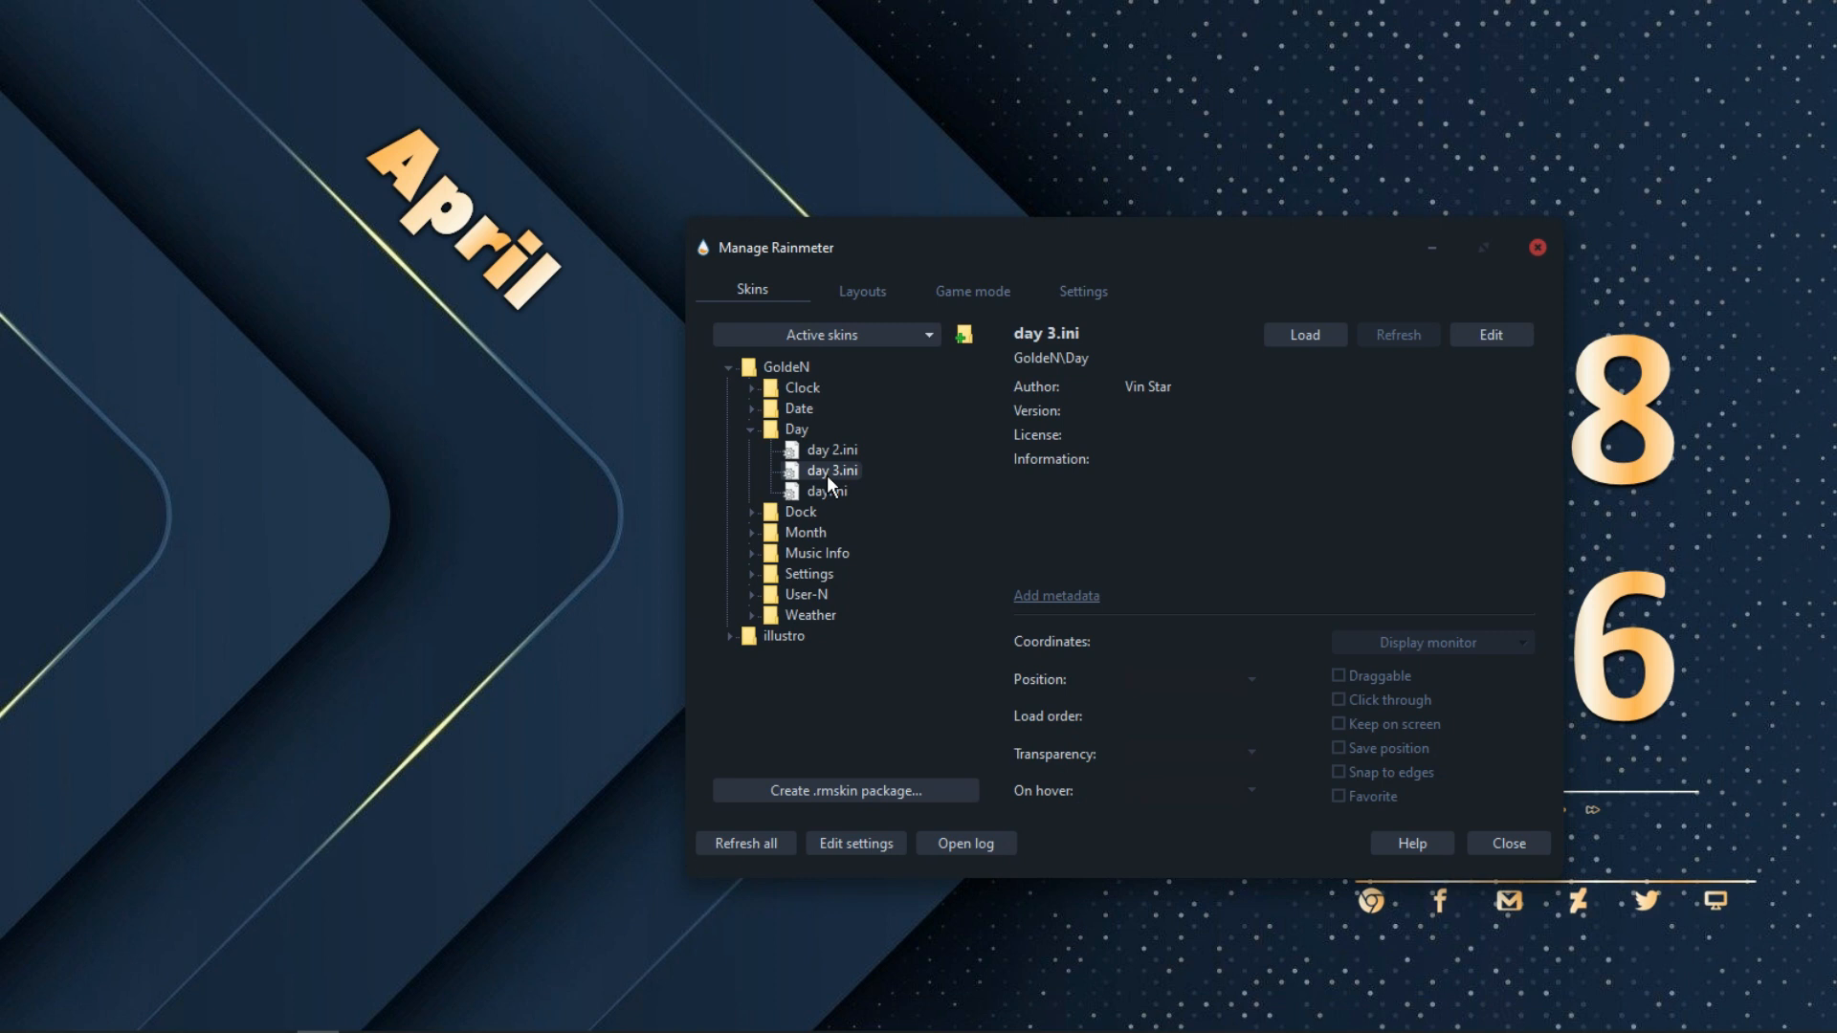
{"action": "double_click", "coordinate": [827, 475]}
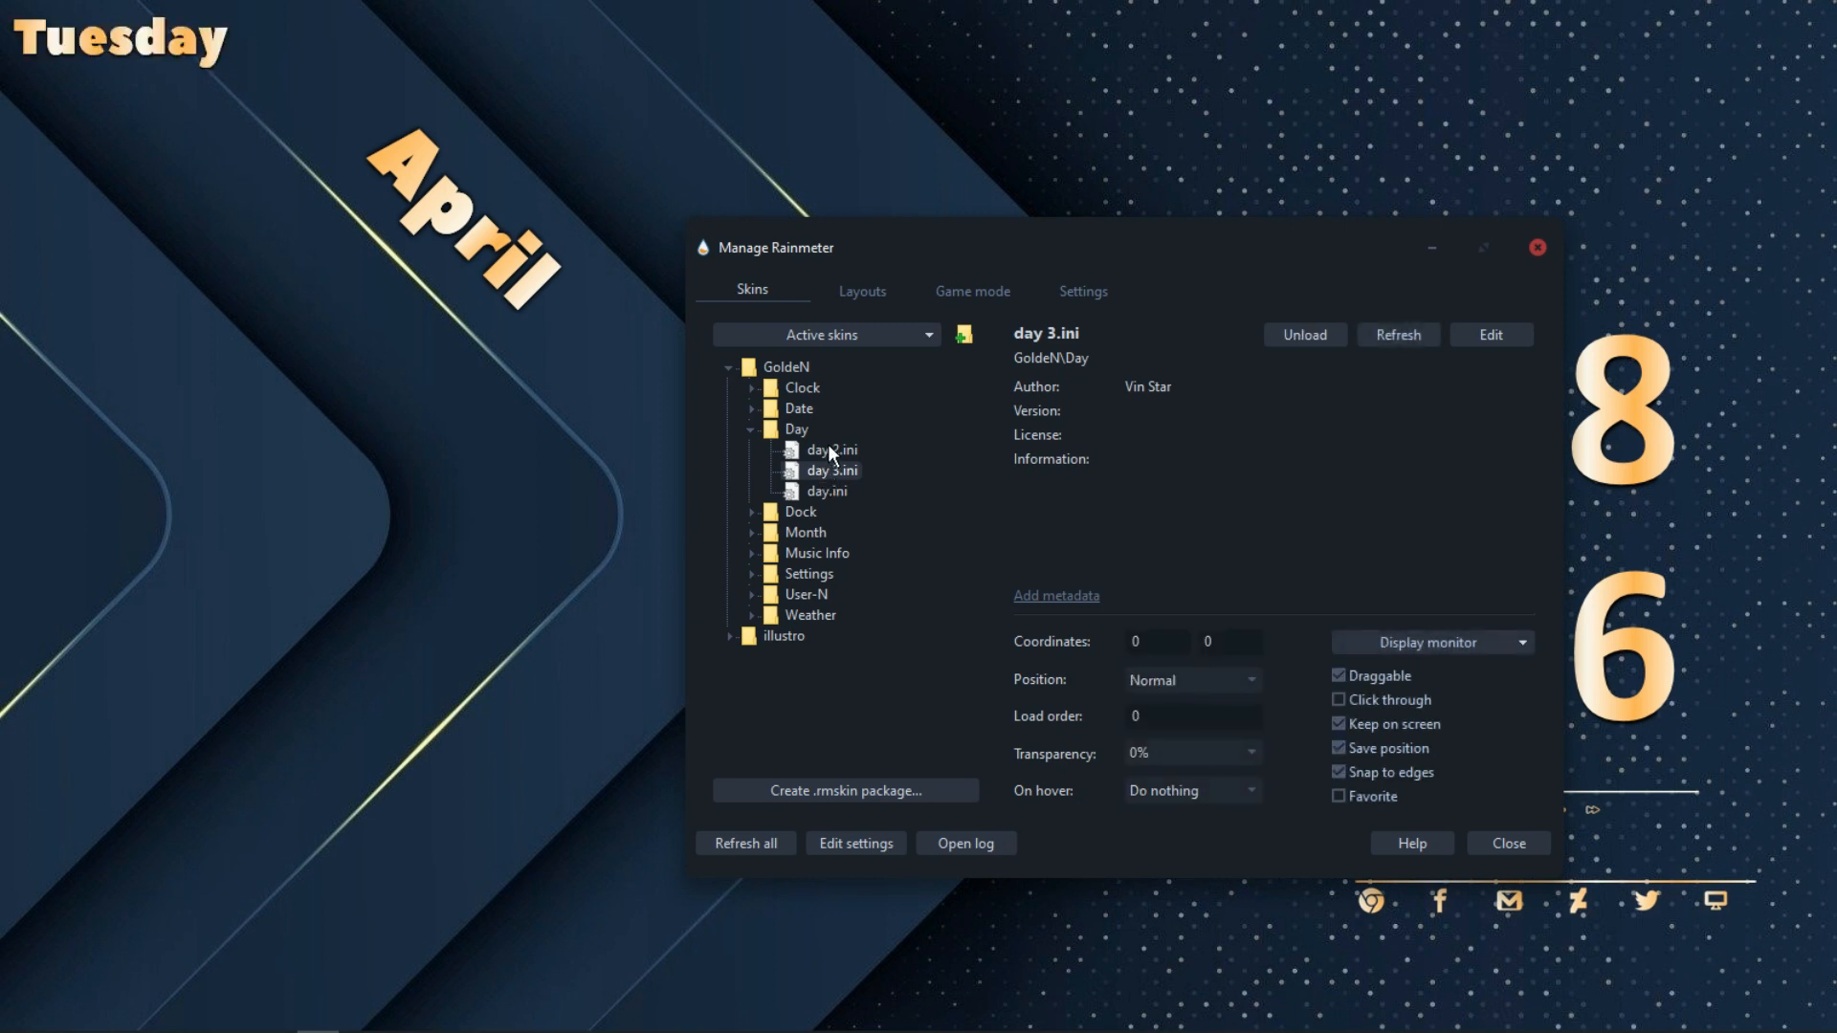
{"action": "double_click", "coordinate": [829, 450]}
{"action": "double_click", "coordinate": [823, 494]}
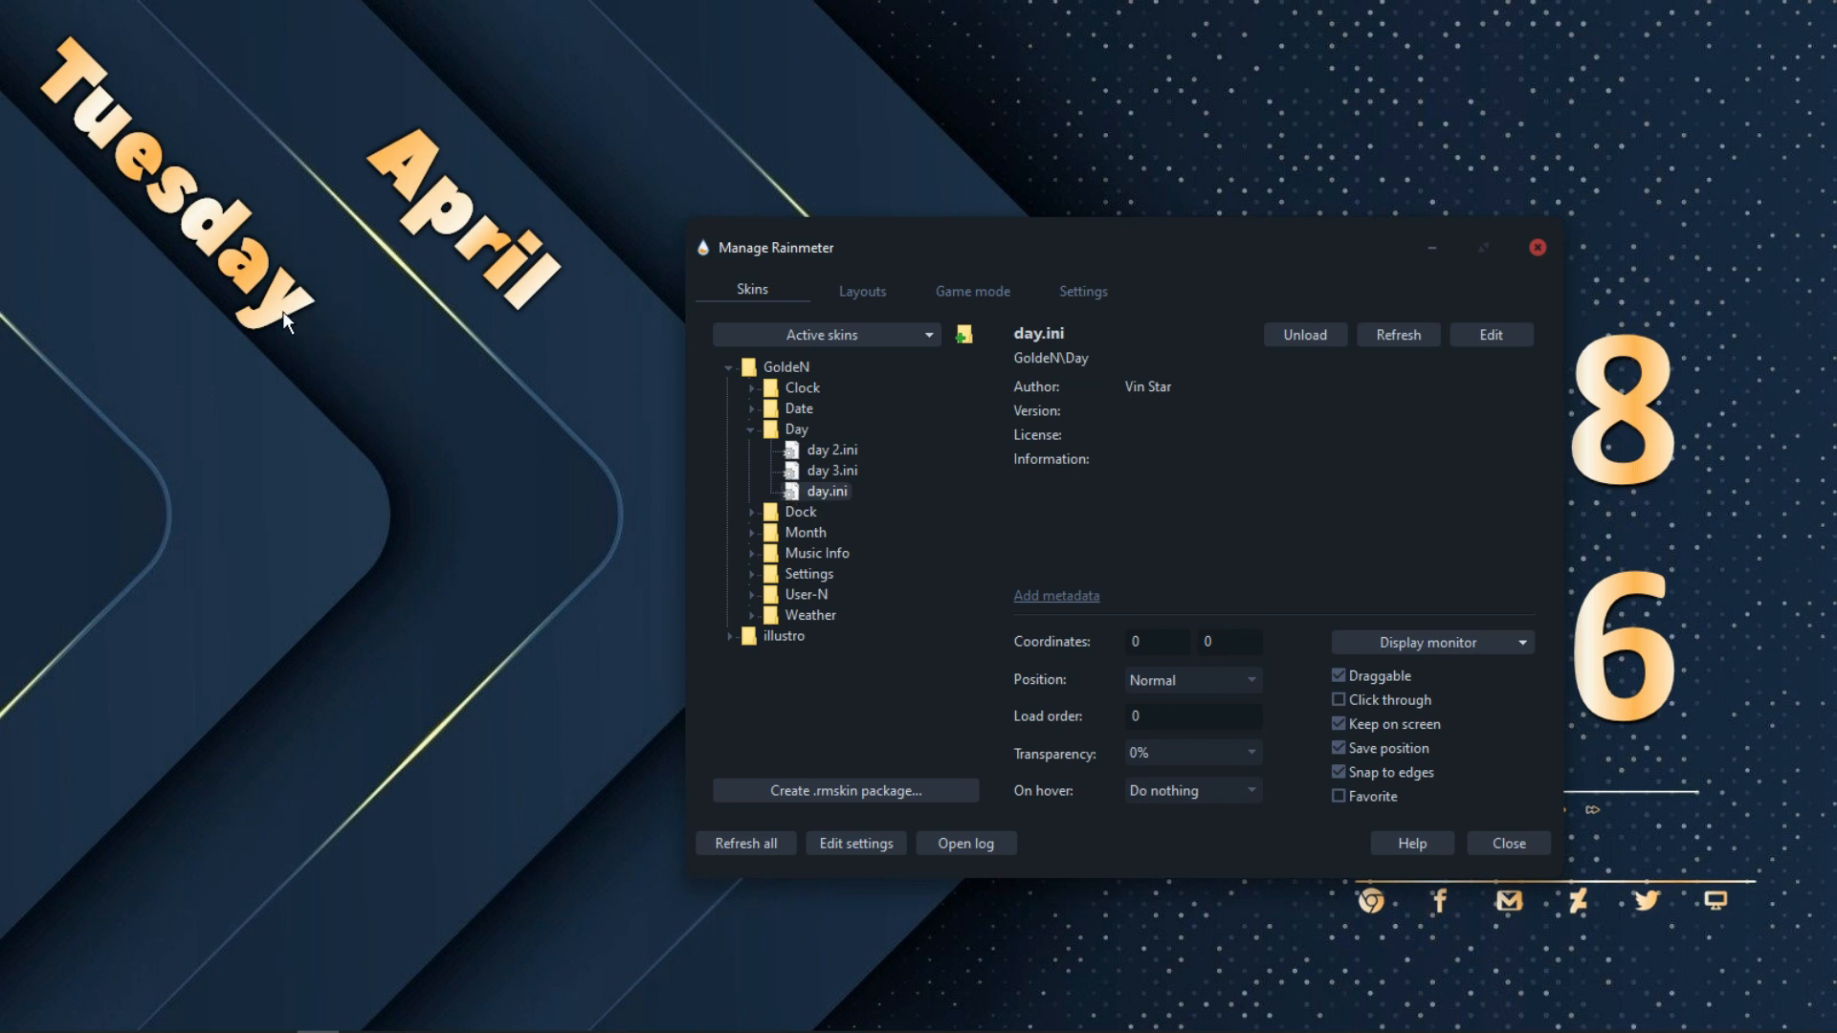
{"action": "left_click_drag", "start_coordinate": [283, 312], "coordinate": [549, 647]}
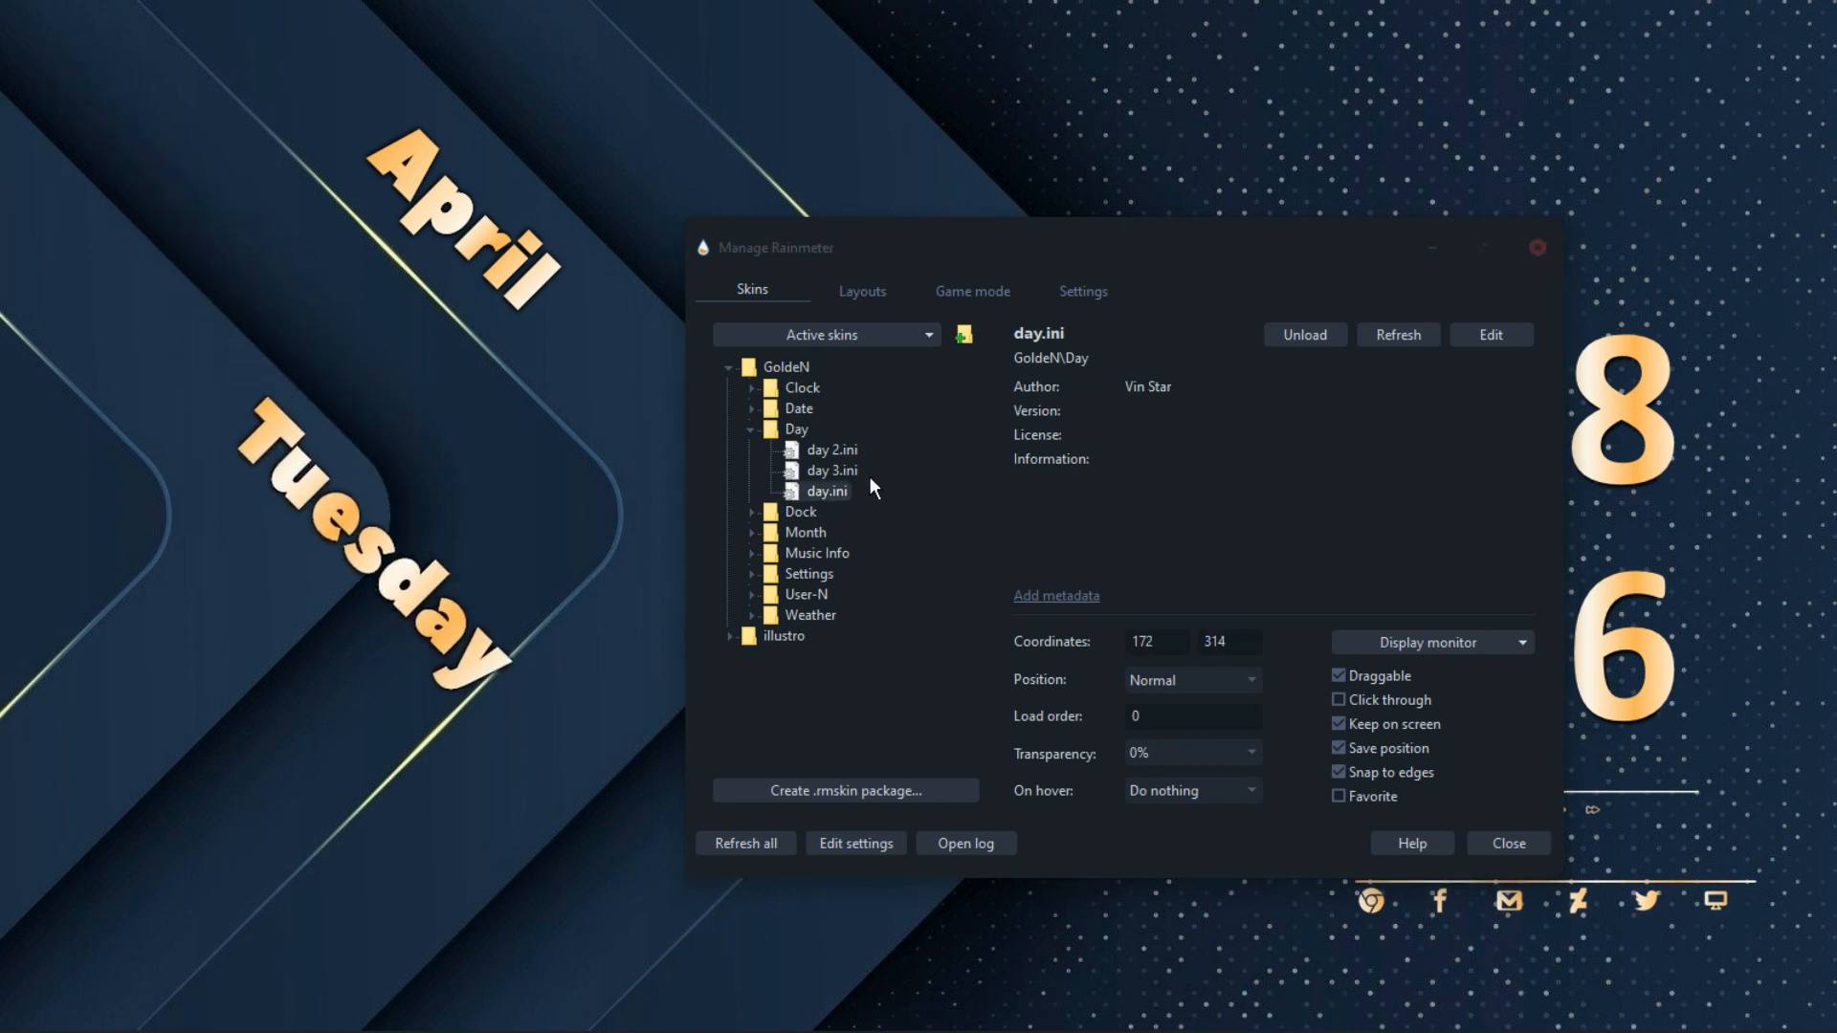
- Load day 2.ini, move the slanted weekday to about 257, 495 on the lower chevron arm, and collapse the Day folder
{"action": "double_click", "coordinate": [842, 447]}
{"action": "left_click_drag", "start_coordinate": [446, 546], "coordinate": [537, 747]}
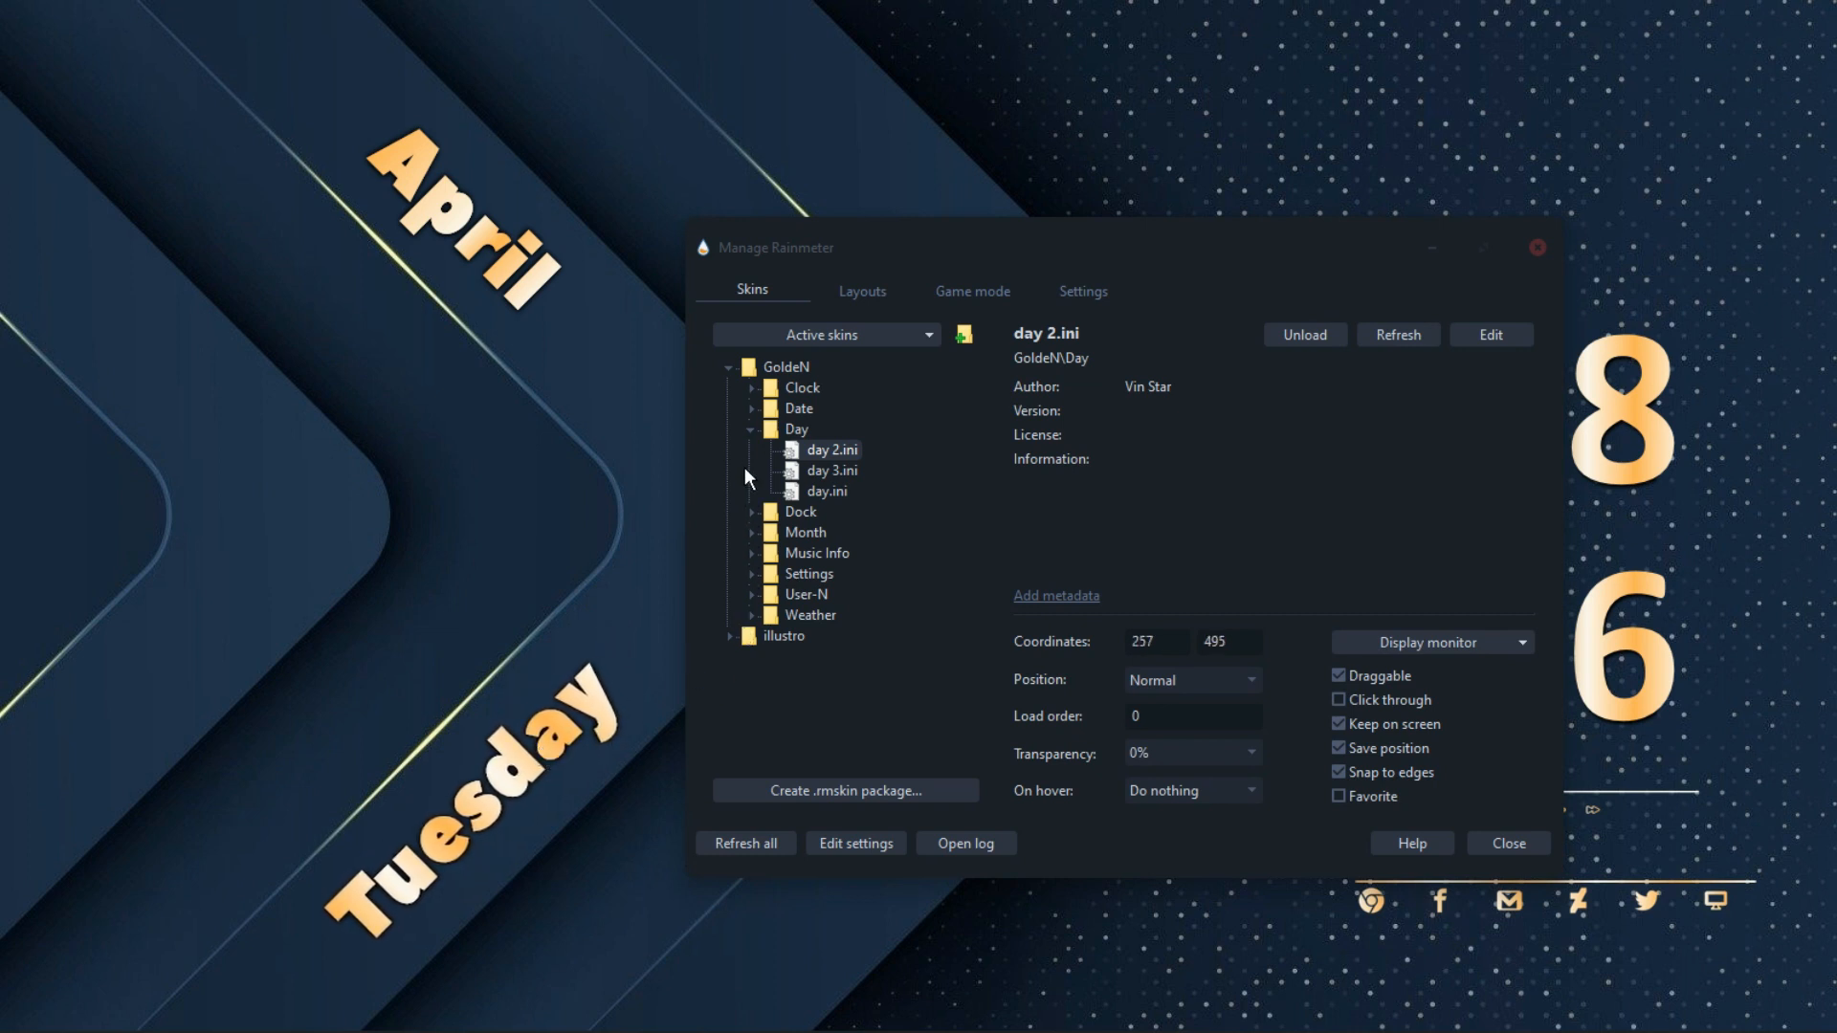
{"action": "left_click", "coordinate": [750, 431]}
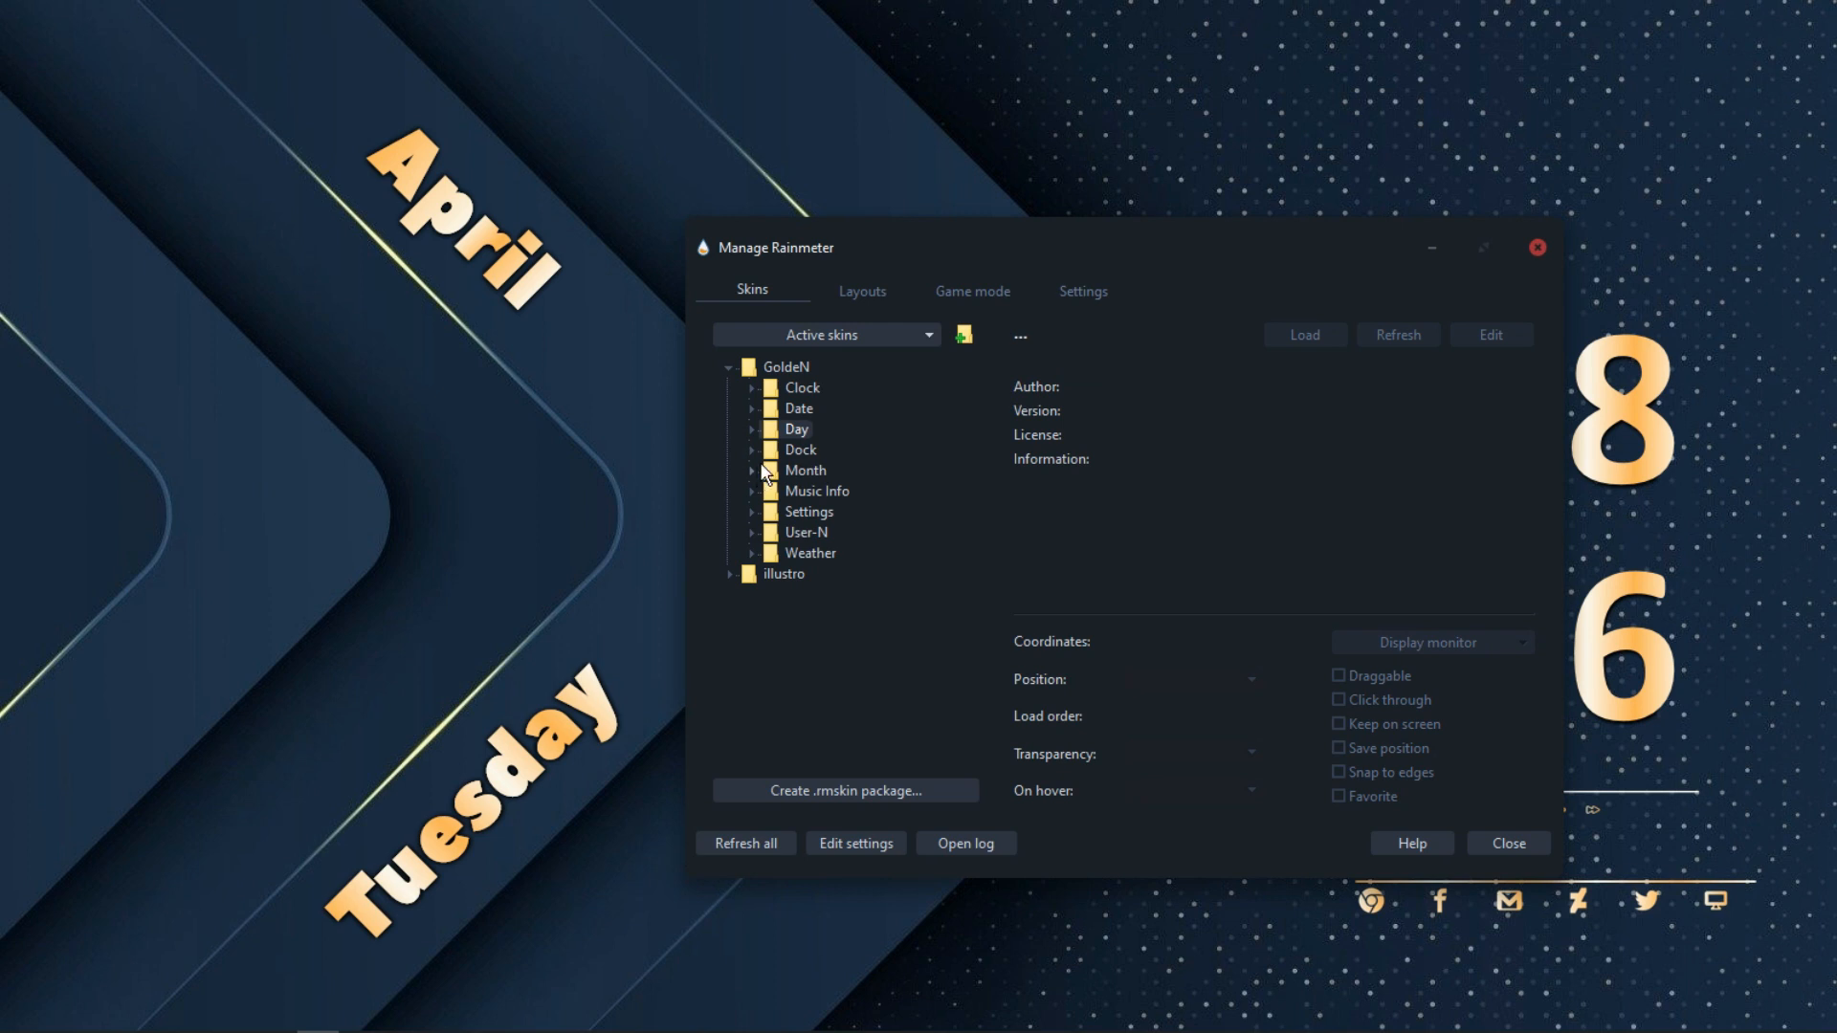
- Load User-N.ini from the GoldeN User-N folder and move the greeting to about 0, 387 along the desktop's edge
{"action": "left_click", "coordinate": [752, 491]}
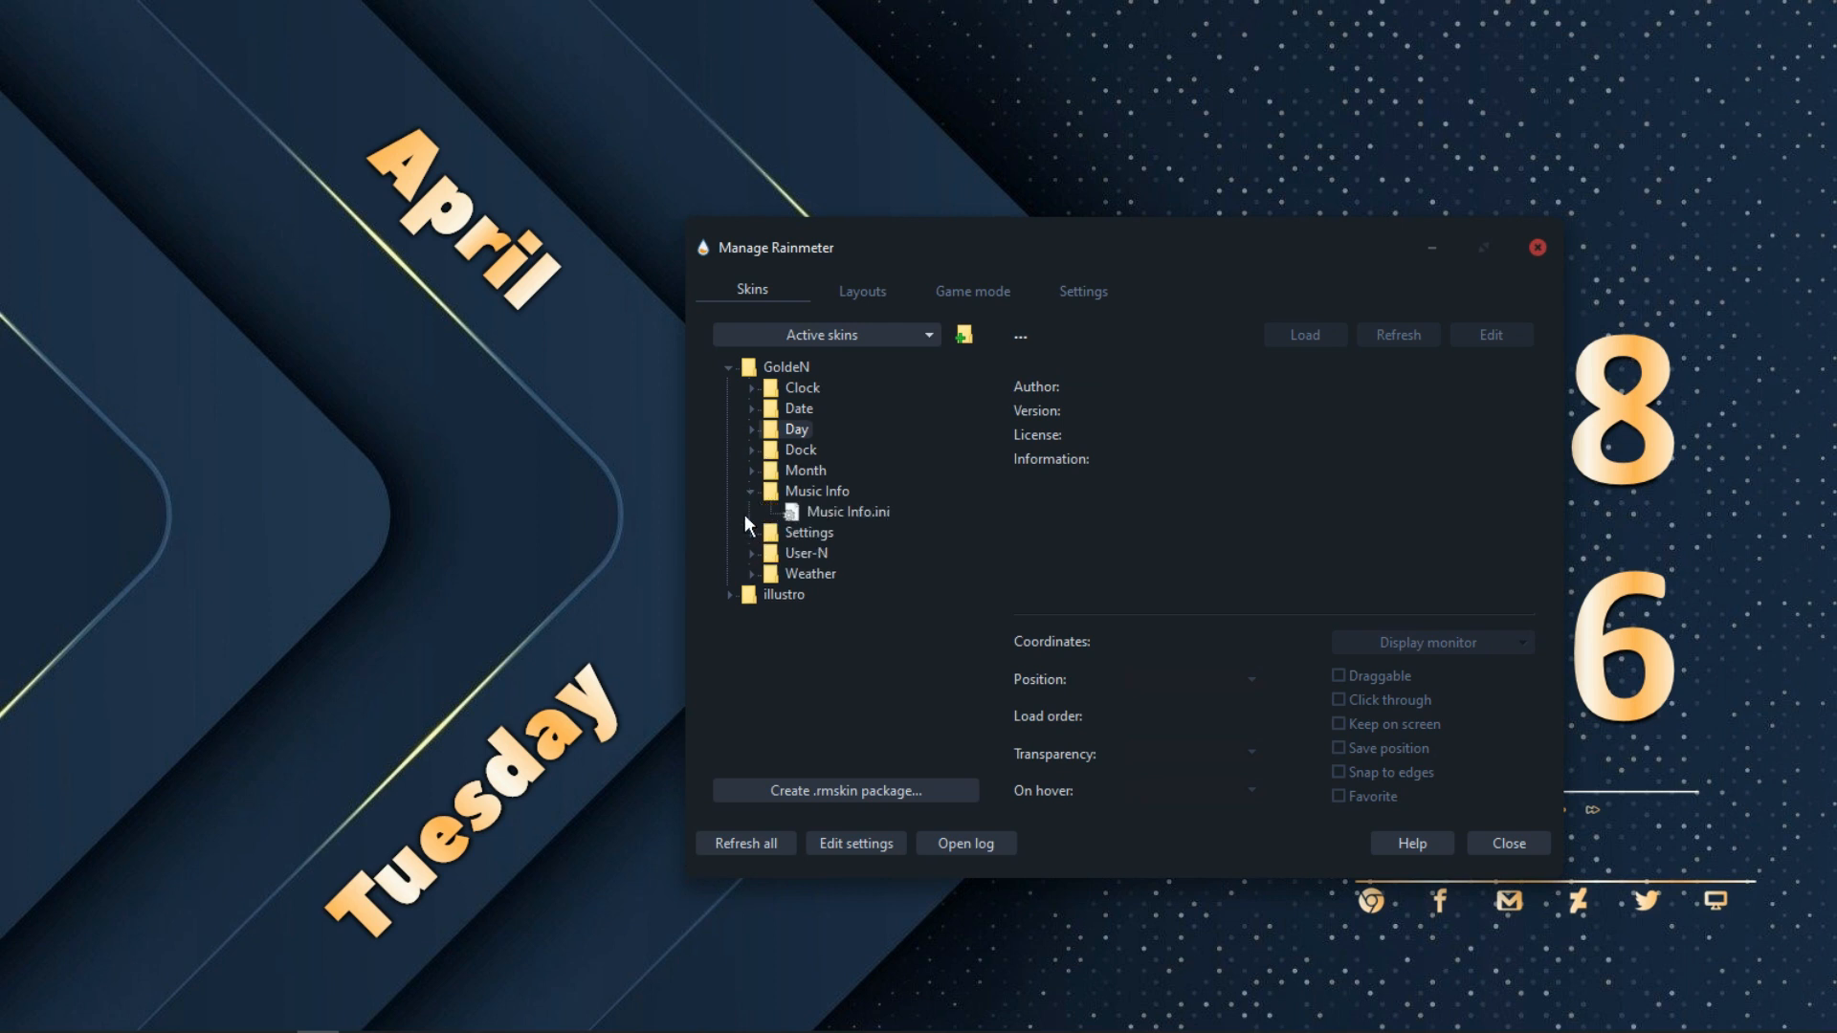
{"action": "left_click", "coordinate": [749, 492]}
{"action": "left_click", "coordinate": [753, 532]}
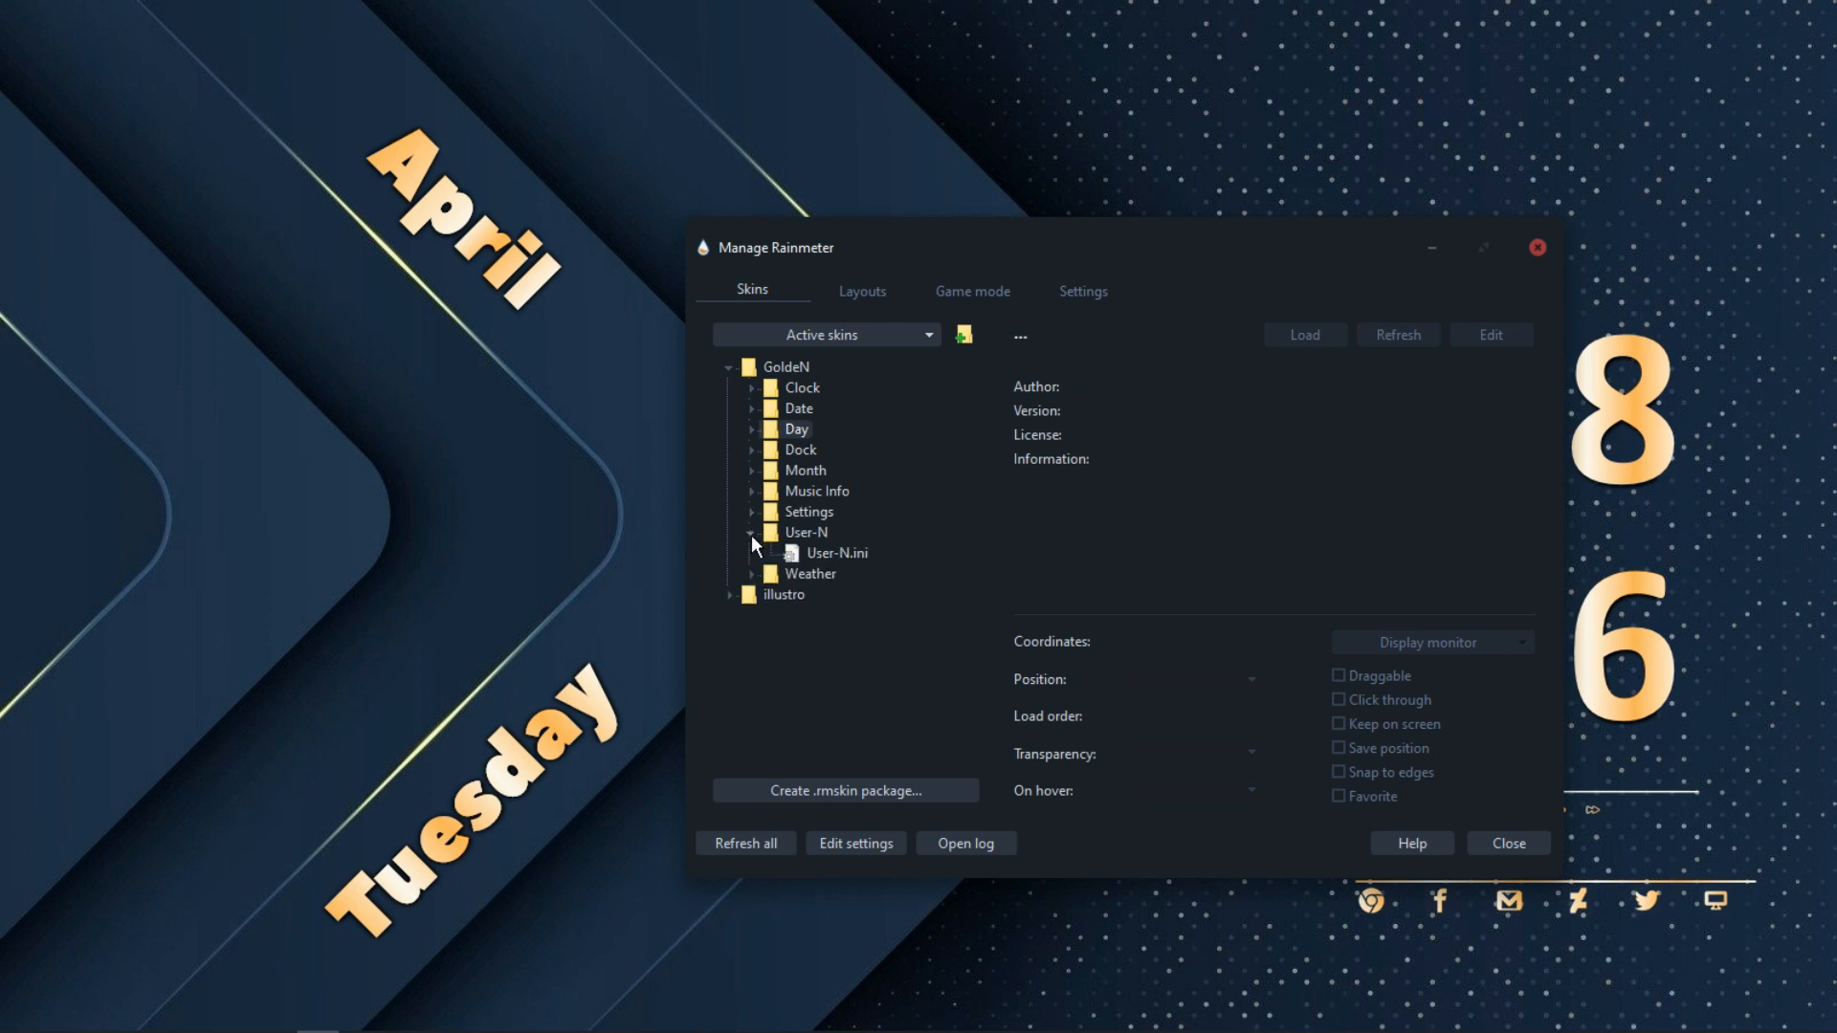
{"action": "double_click", "coordinate": [816, 556]}
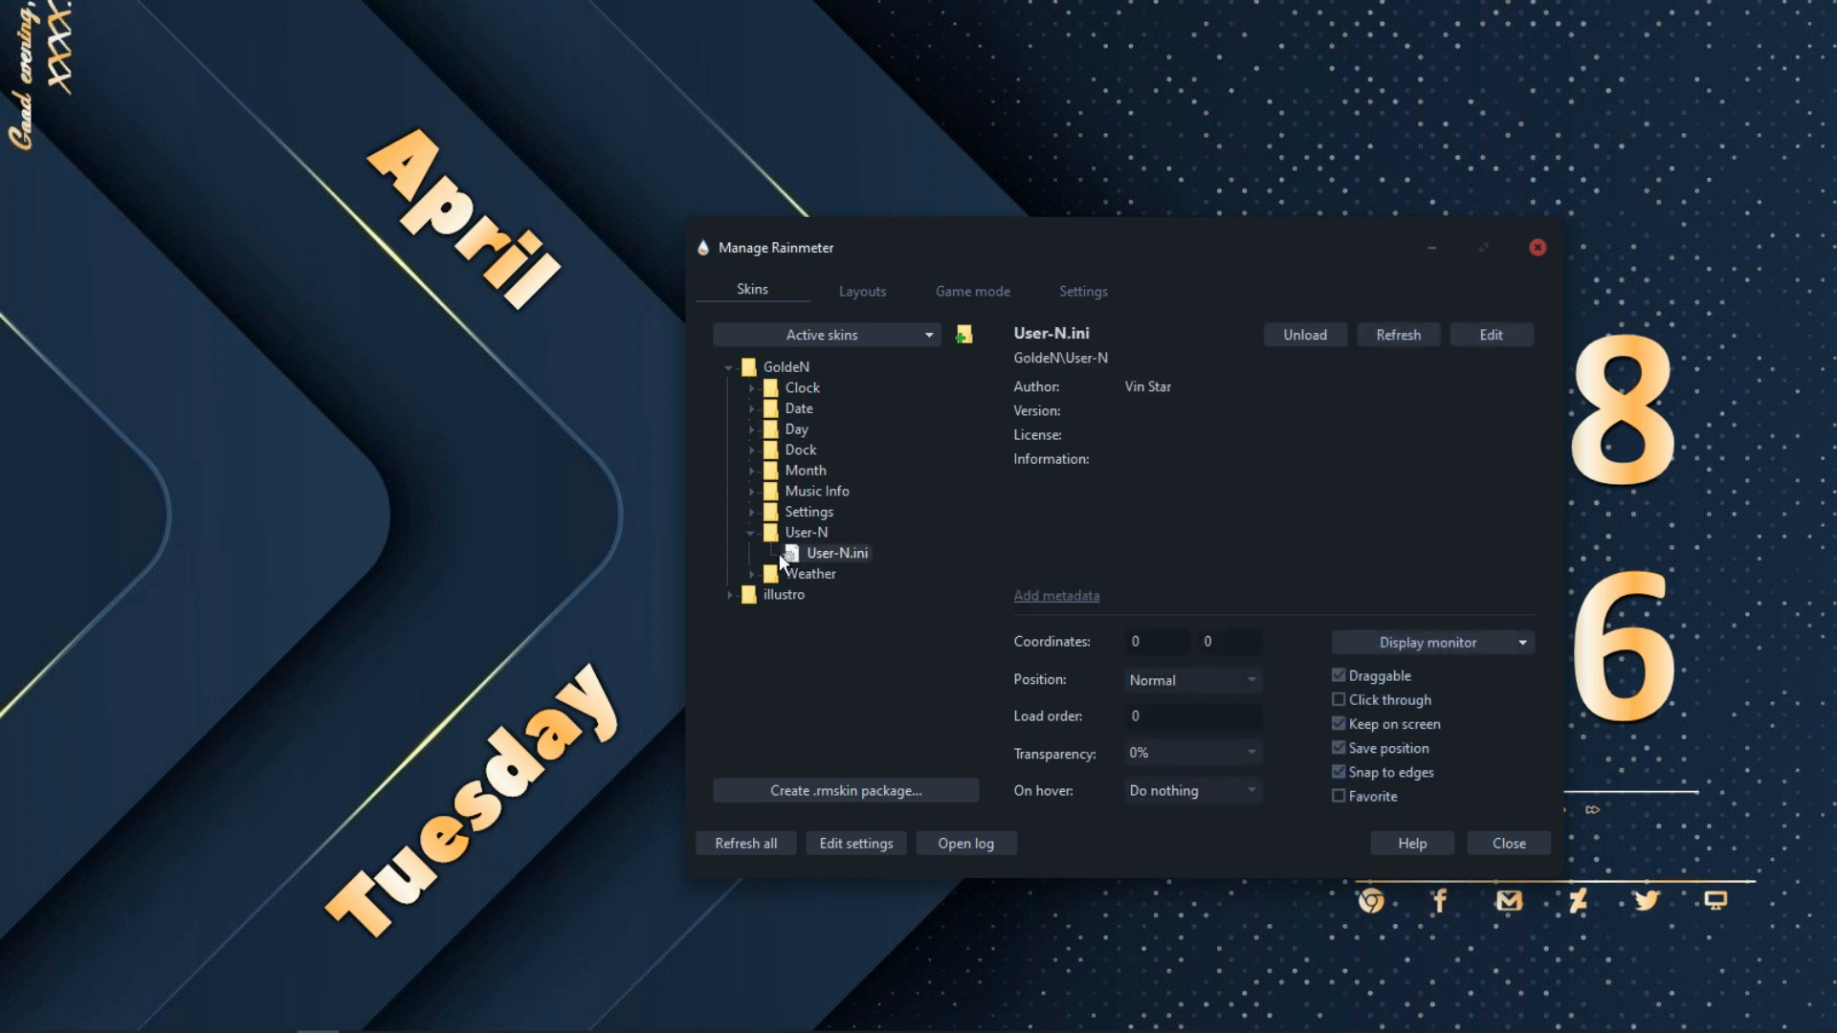
{"action": "left_click_drag", "start_coordinate": [63, 83], "coordinate": [62, 526]}
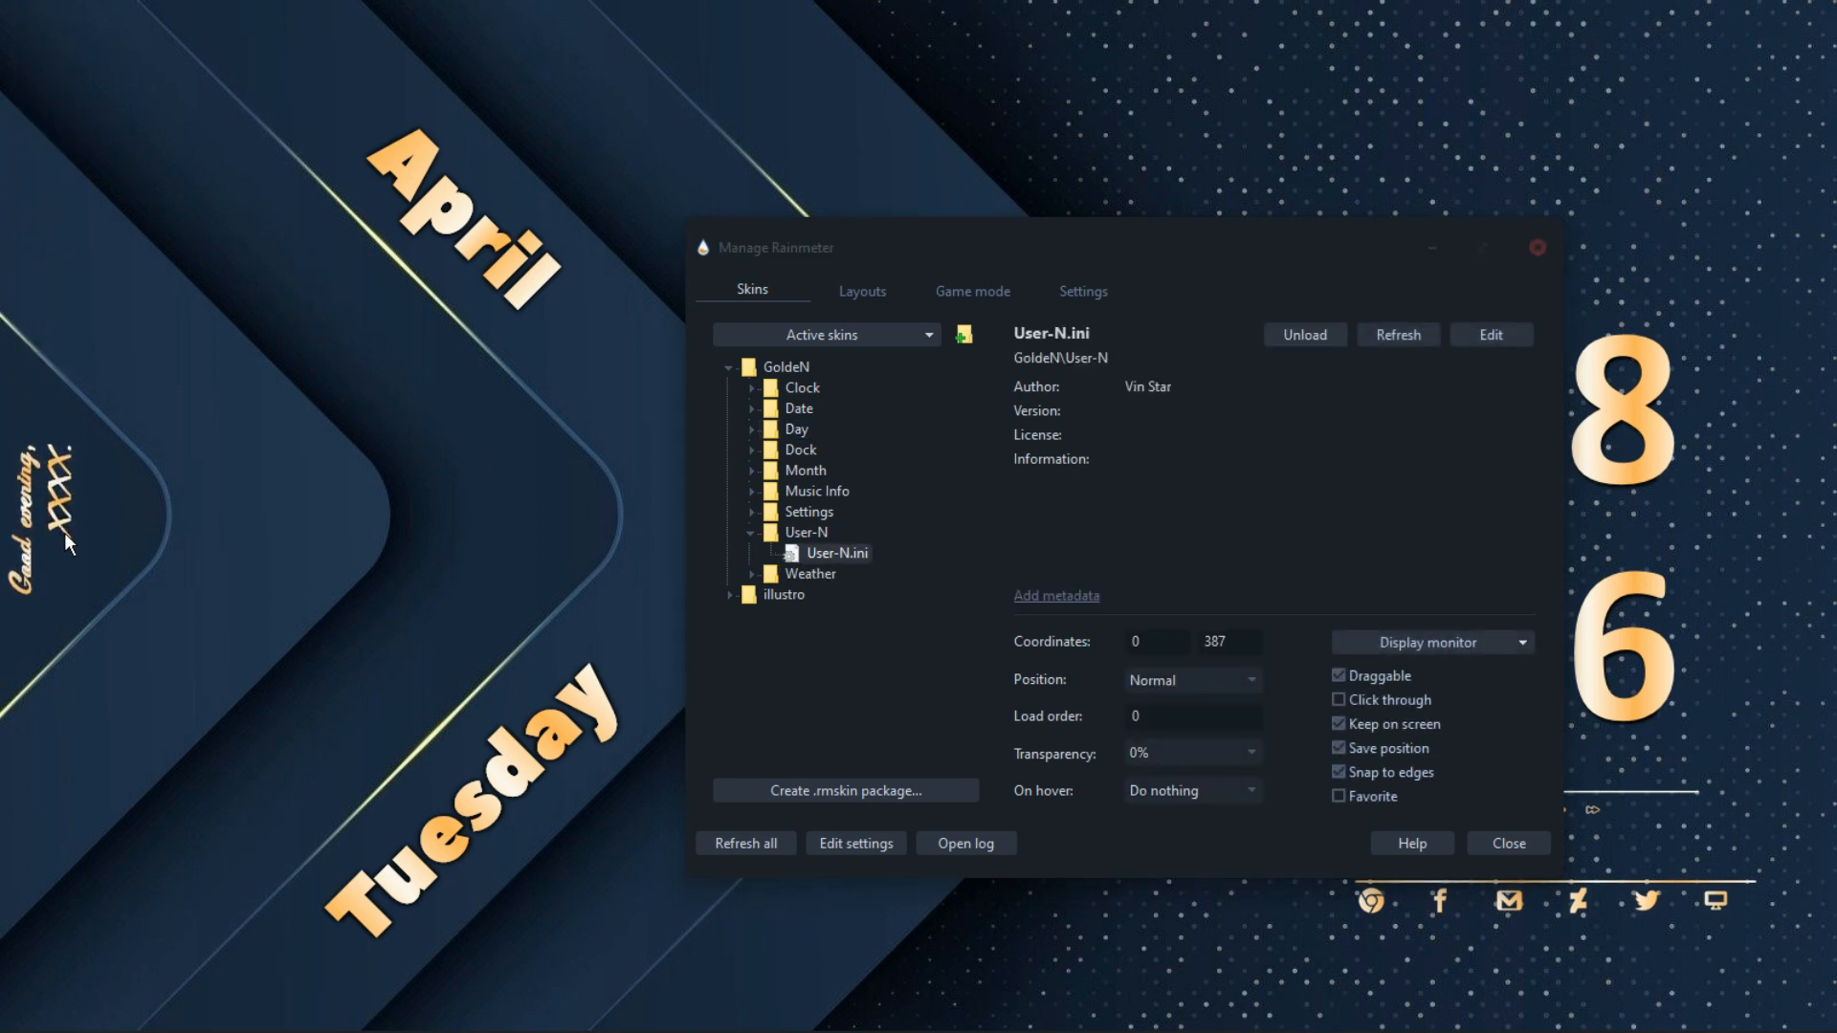
- Load Settings.ini from the GoldeN Settings folder, close the Rainmeter manager, and move the settings panel between the greeting and the date
{"action": "left_click_drag", "start_coordinate": [1079, 256], "coordinate": [1034, 159]}
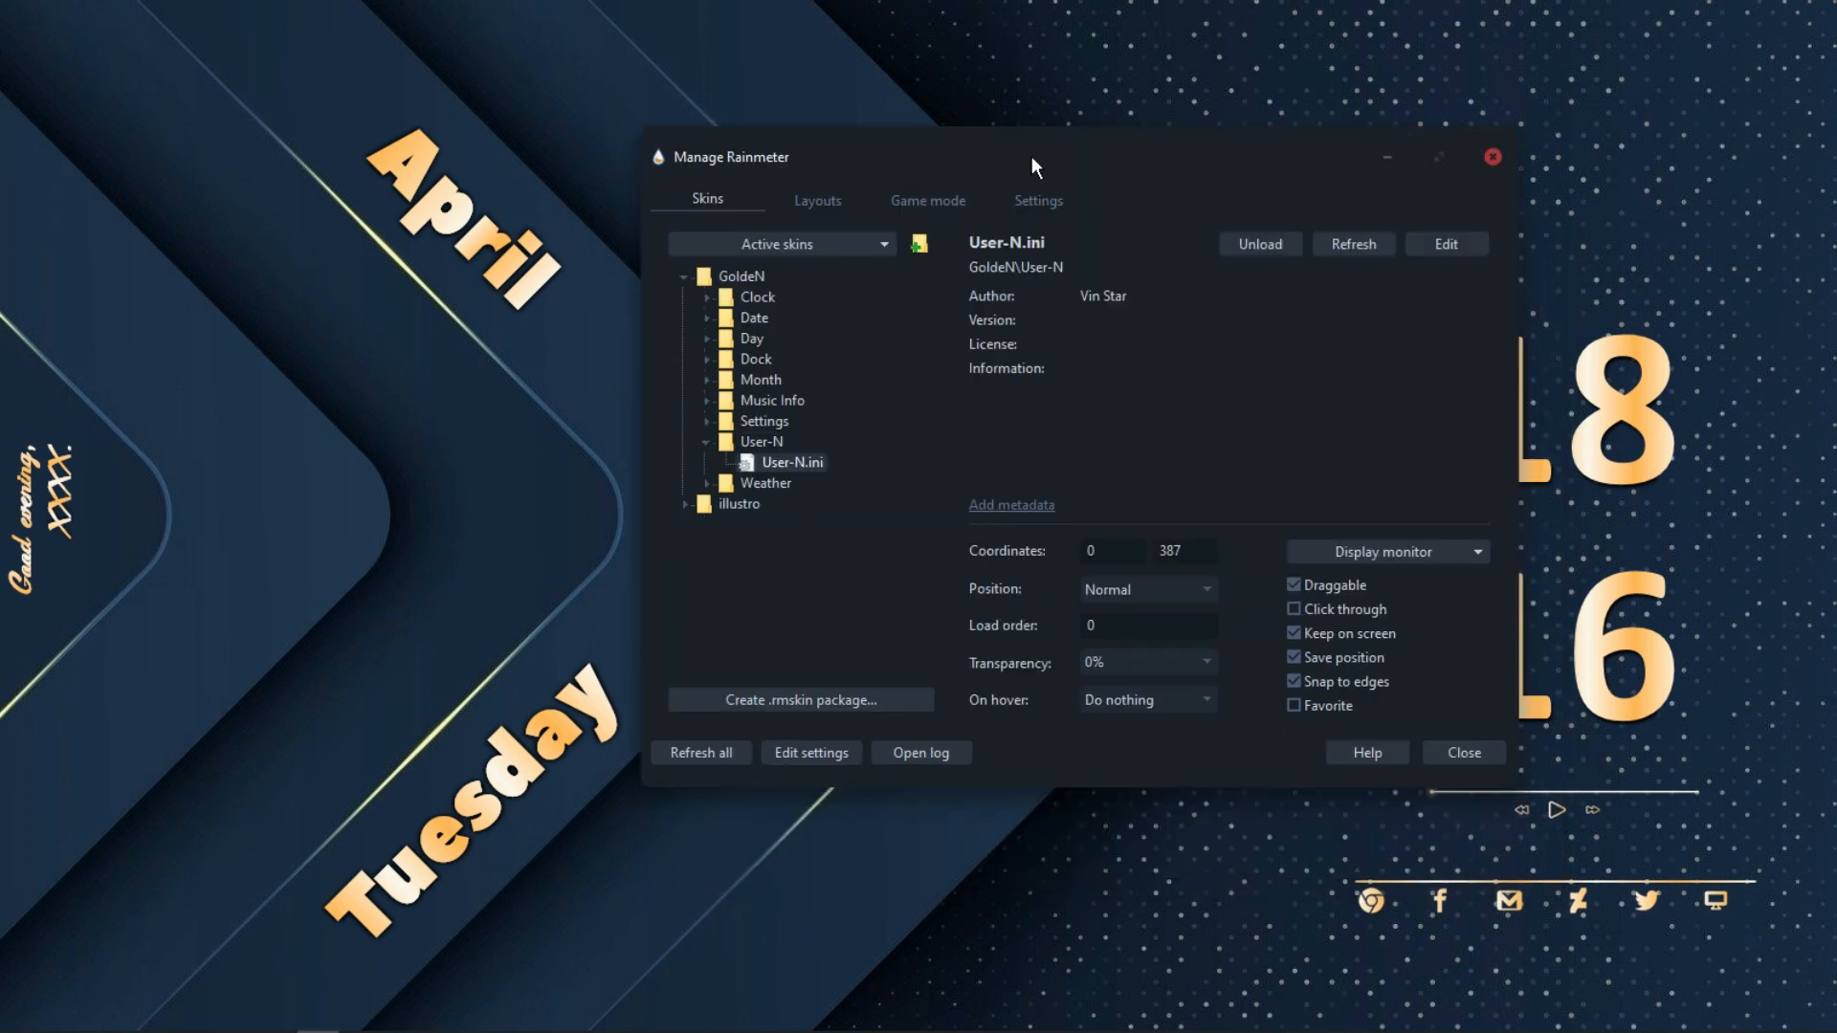
{"action": "left_click", "coordinate": [708, 442]}
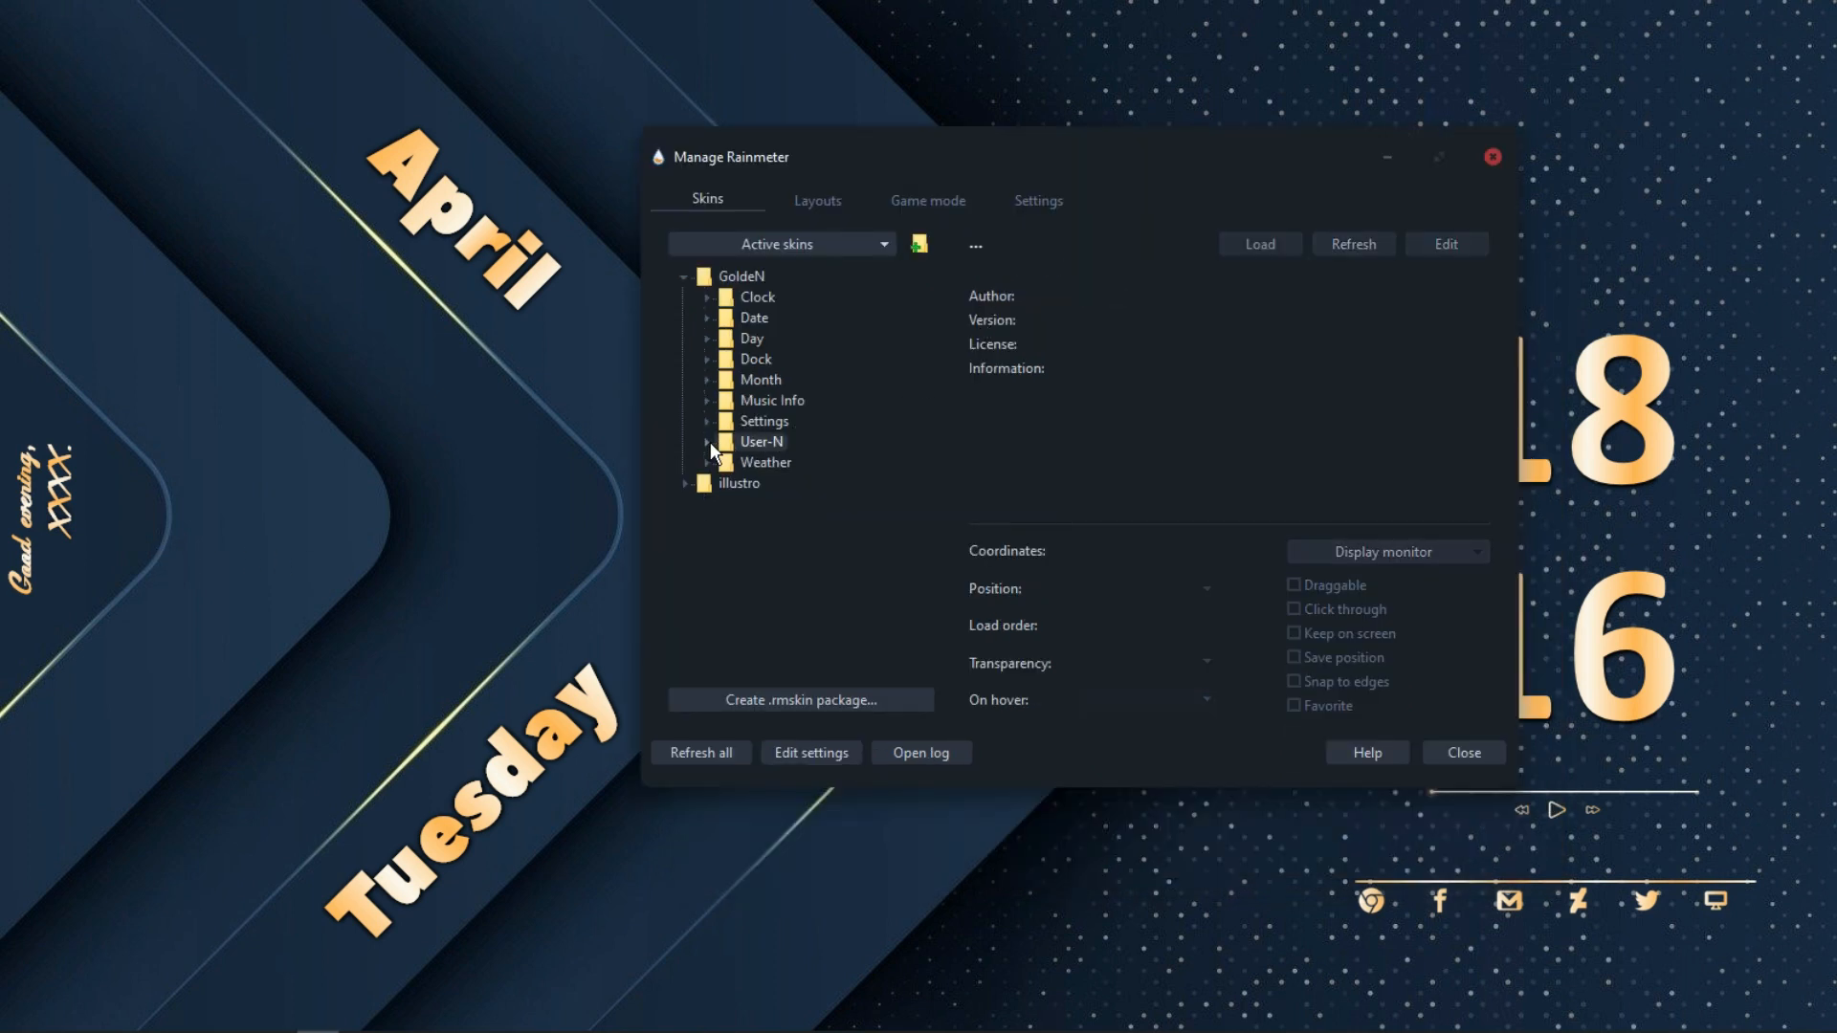
{"action": "double_click", "coordinate": [756, 421]}
{"action": "double_click", "coordinate": [782, 444]}
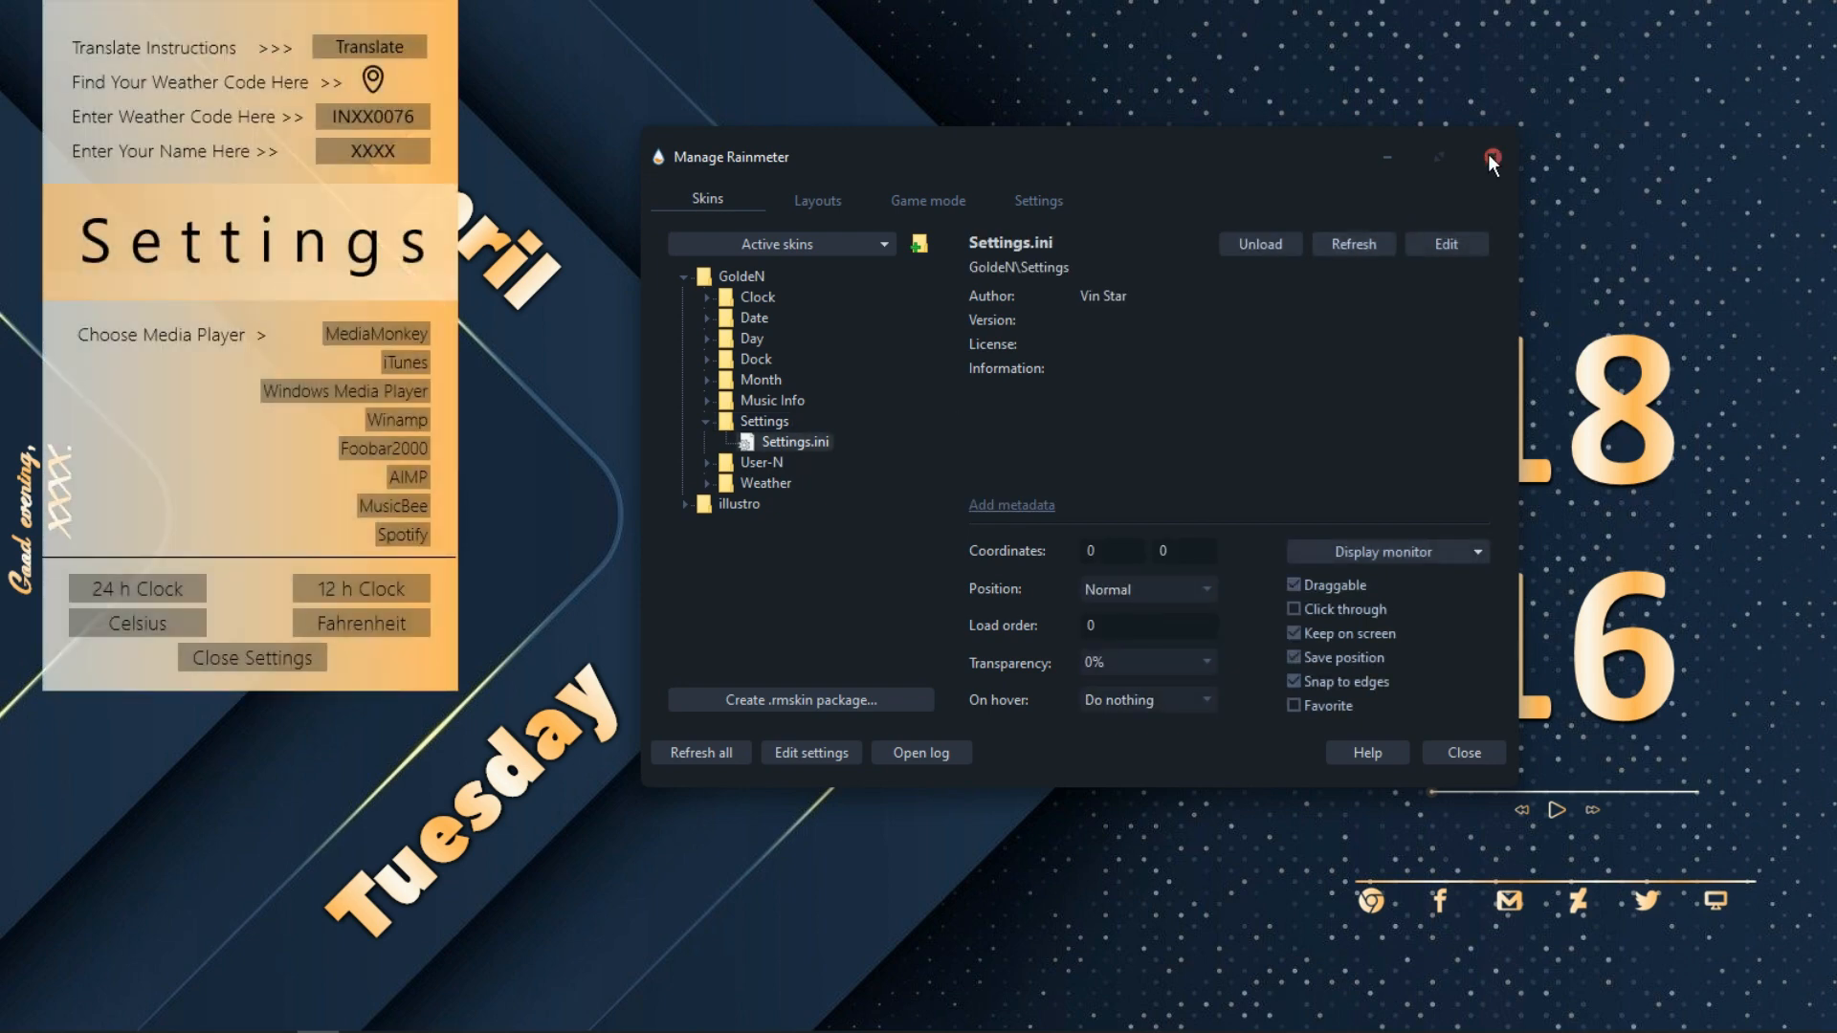
{"action": "left_click", "coordinate": [1490, 156]}
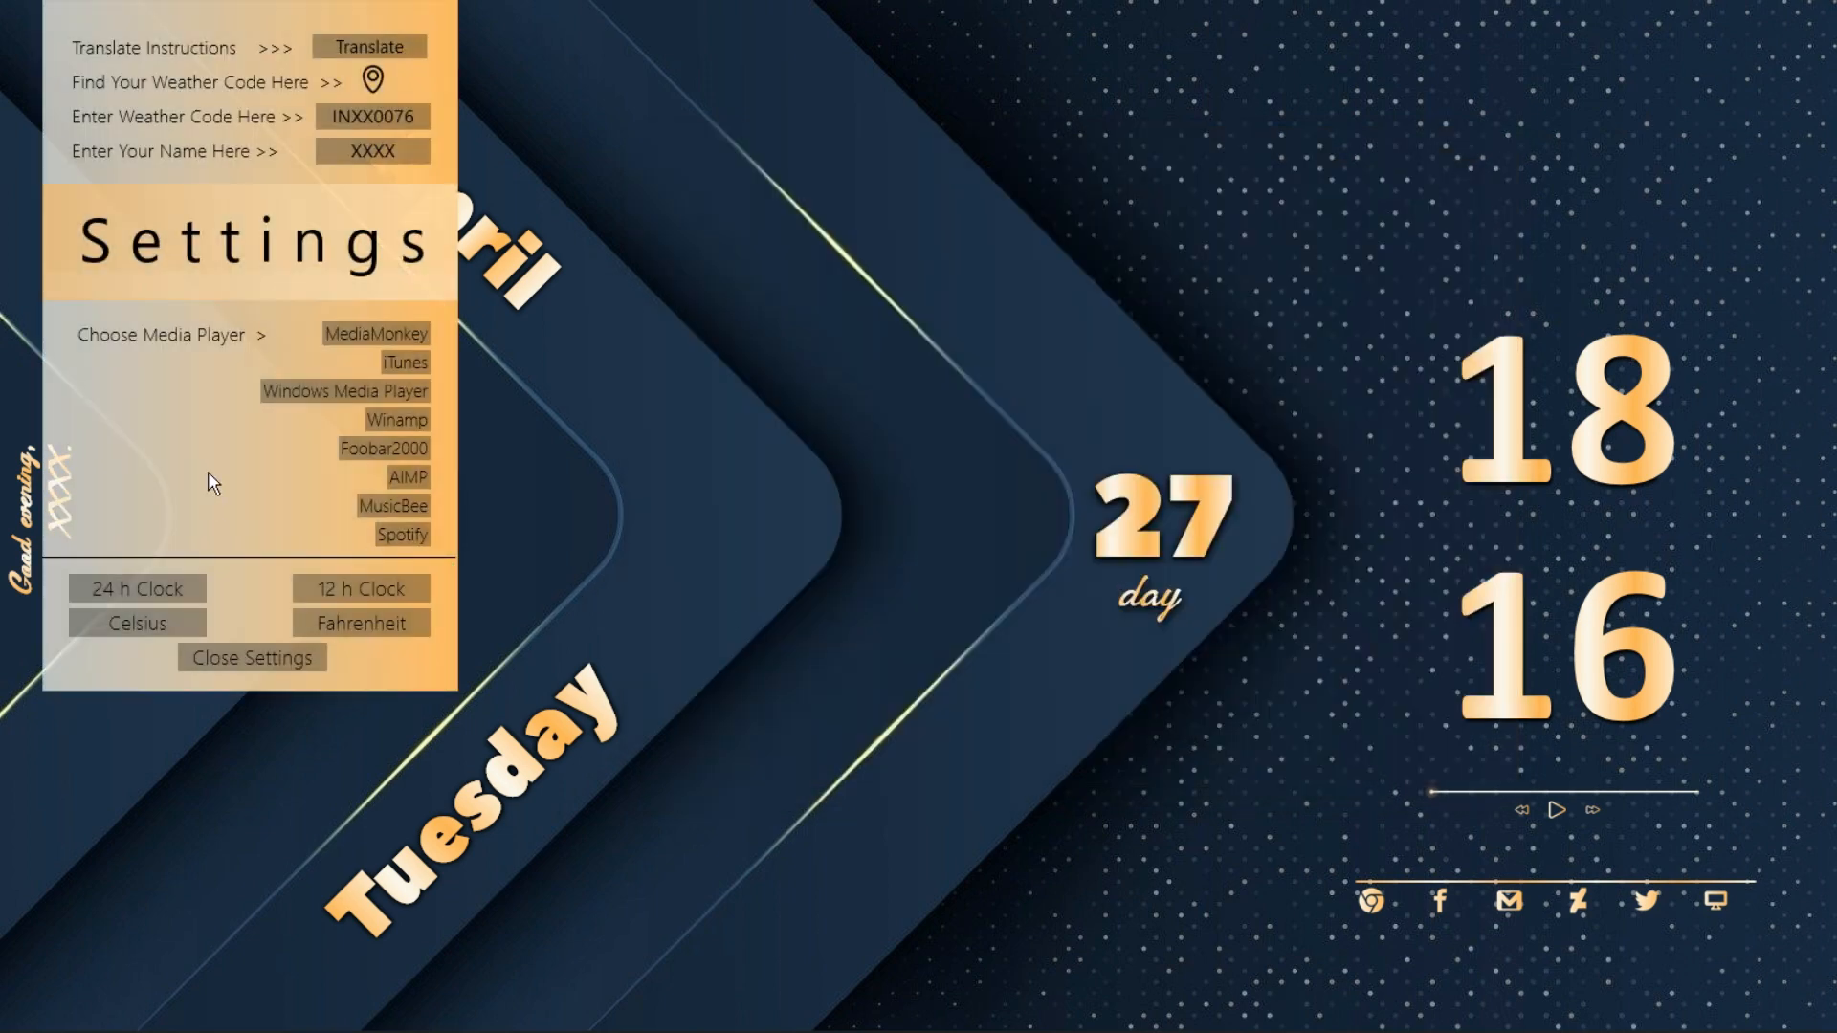
{"action": "left_click_drag", "start_coordinate": [205, 480], "coordinate": [627, 563]}
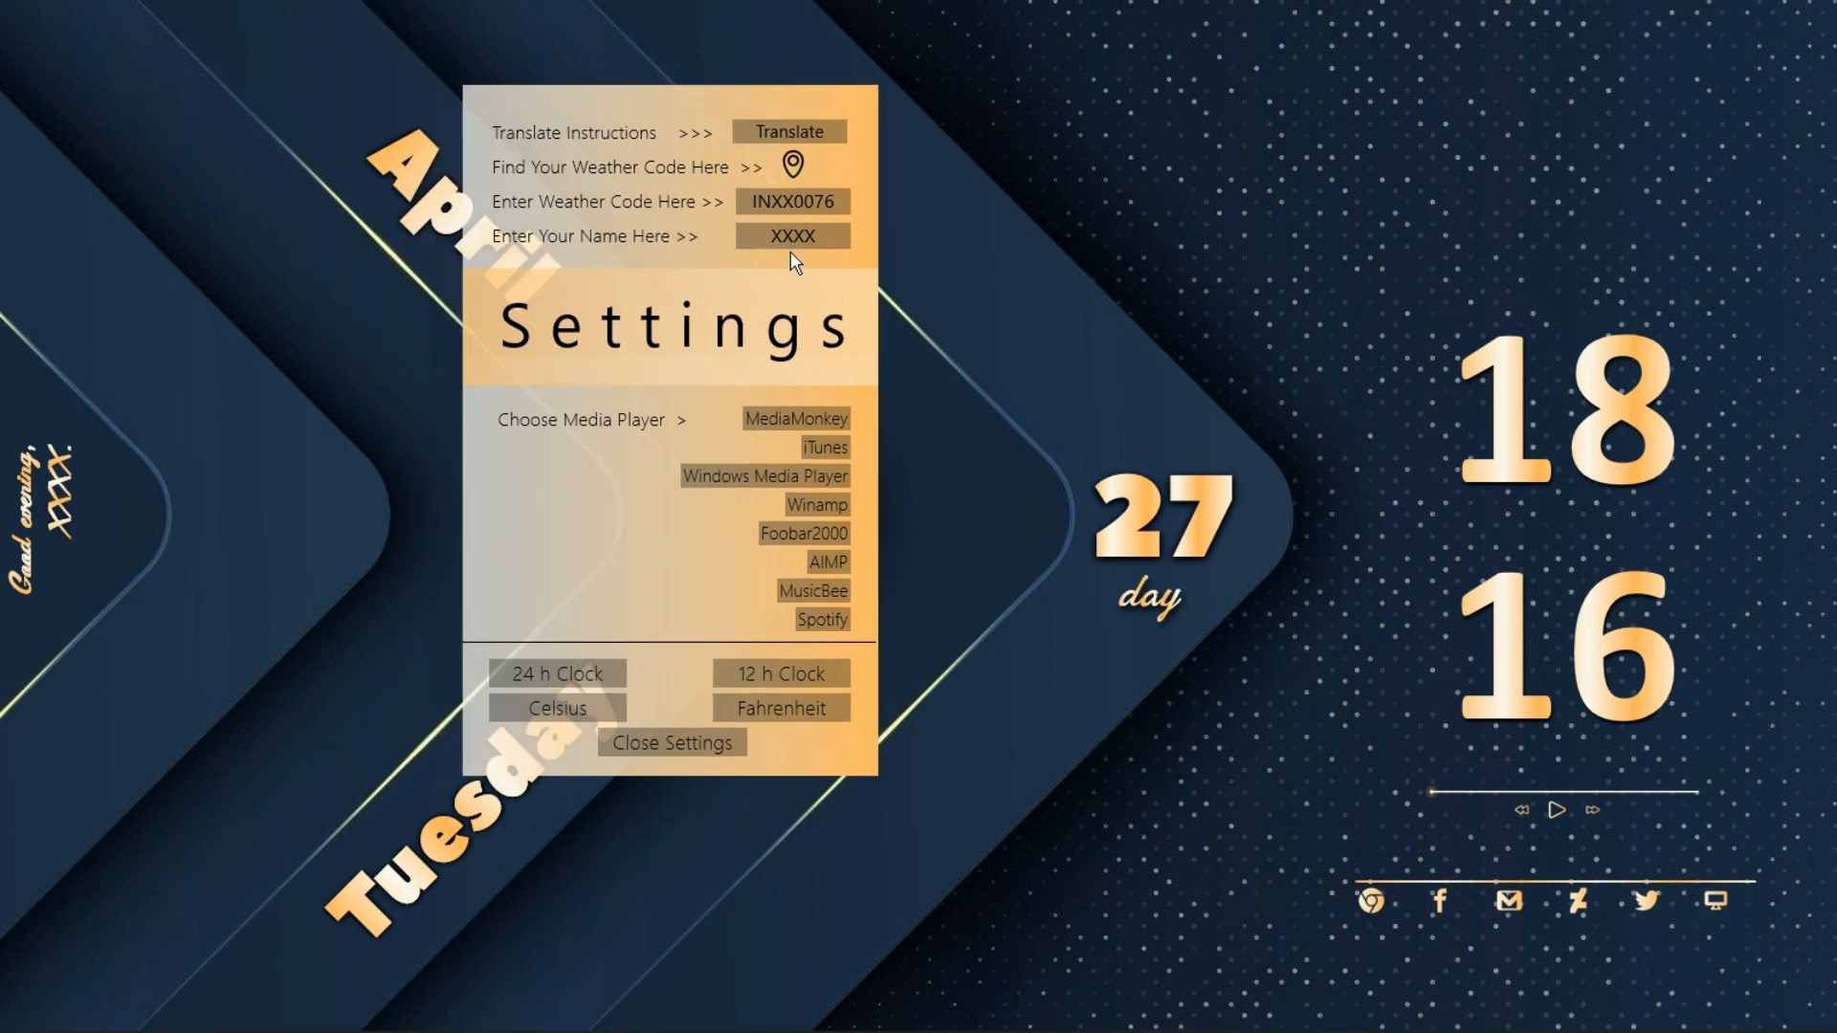
- Enter the user's name for the greeting and choose Windows Media Player as the media player, closing the settings panel
{"action": "left_click", "coordinate": [793, 237]}
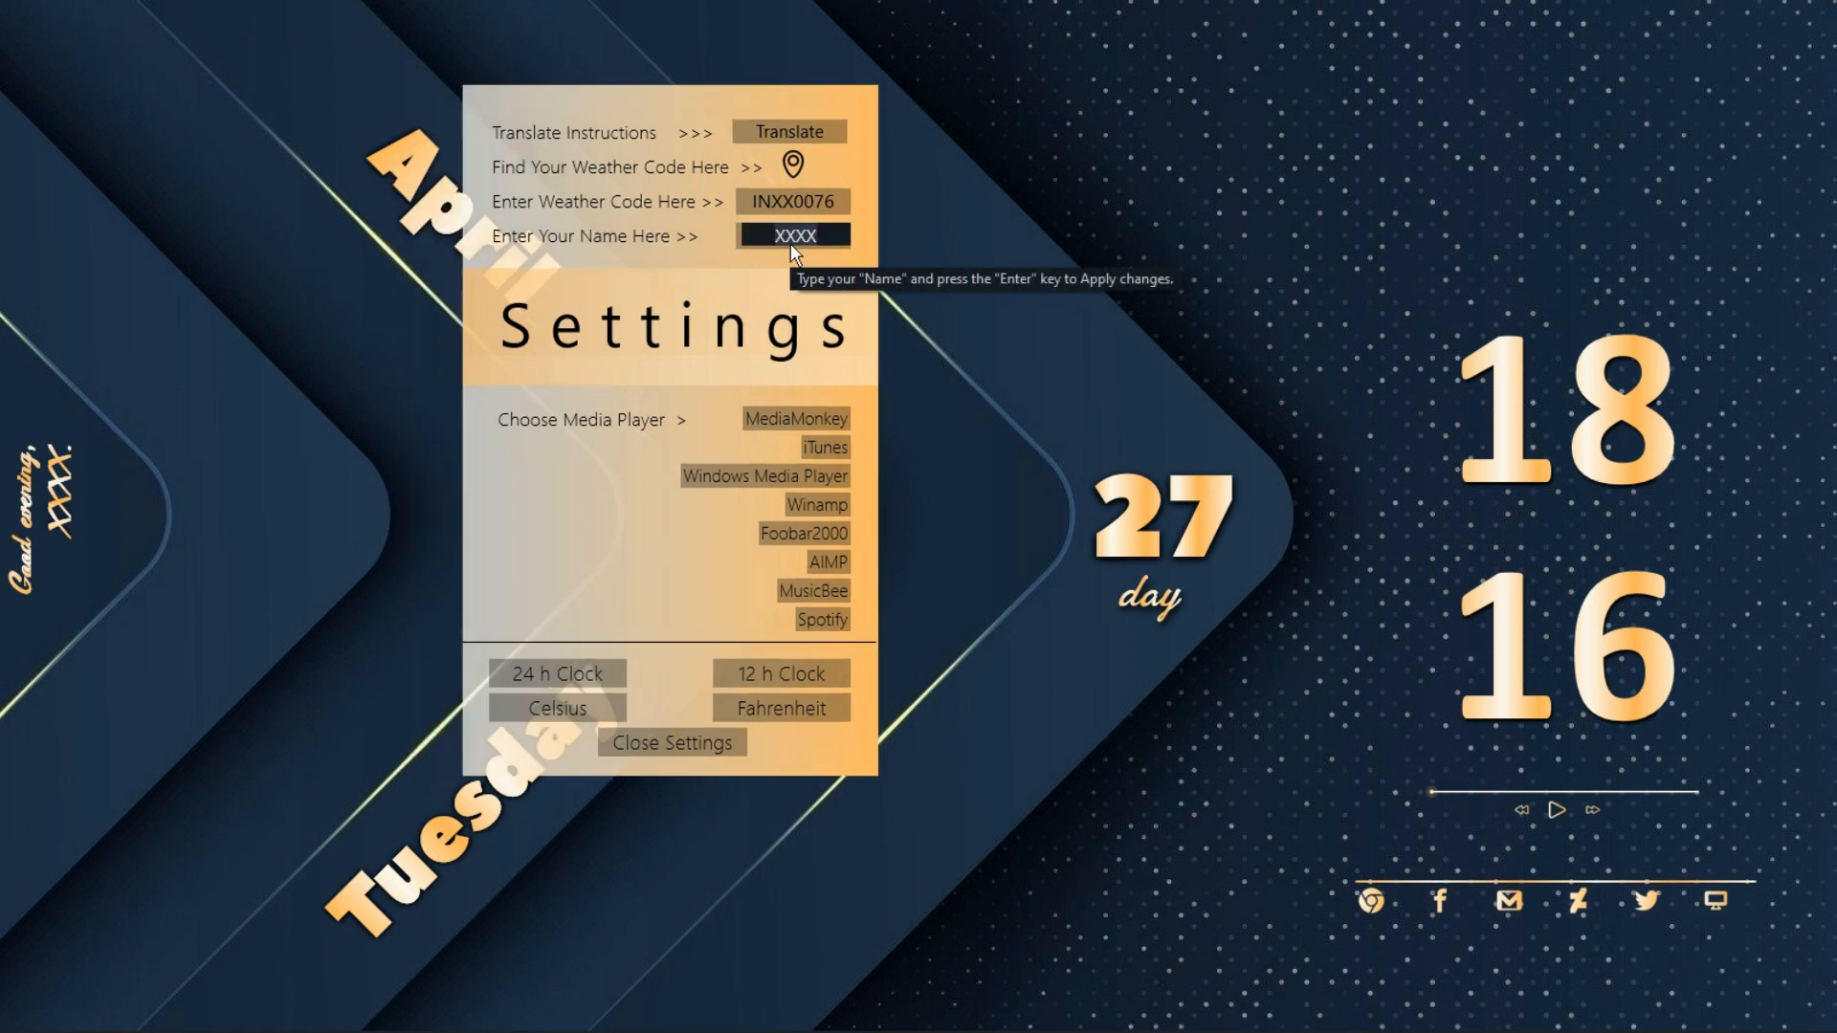
{"action": "type", "text": "VIN STAR"}
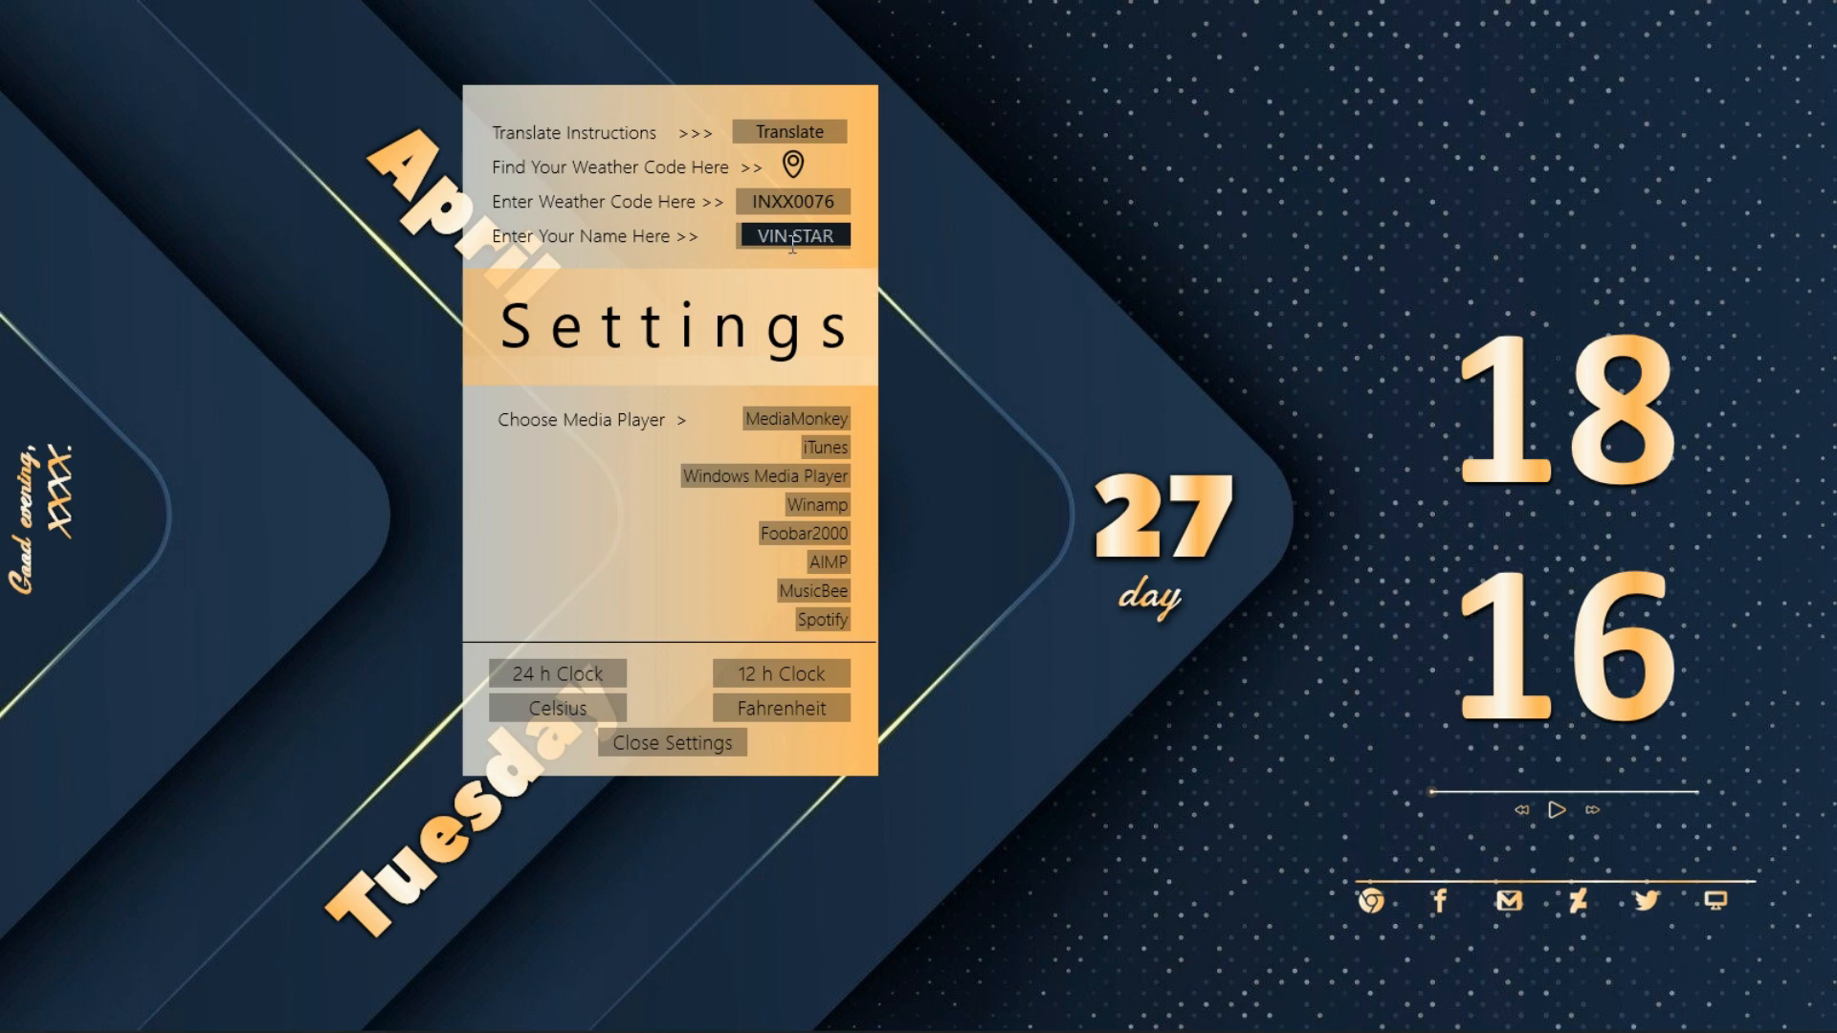
{"action": "key", "text": "Return"}
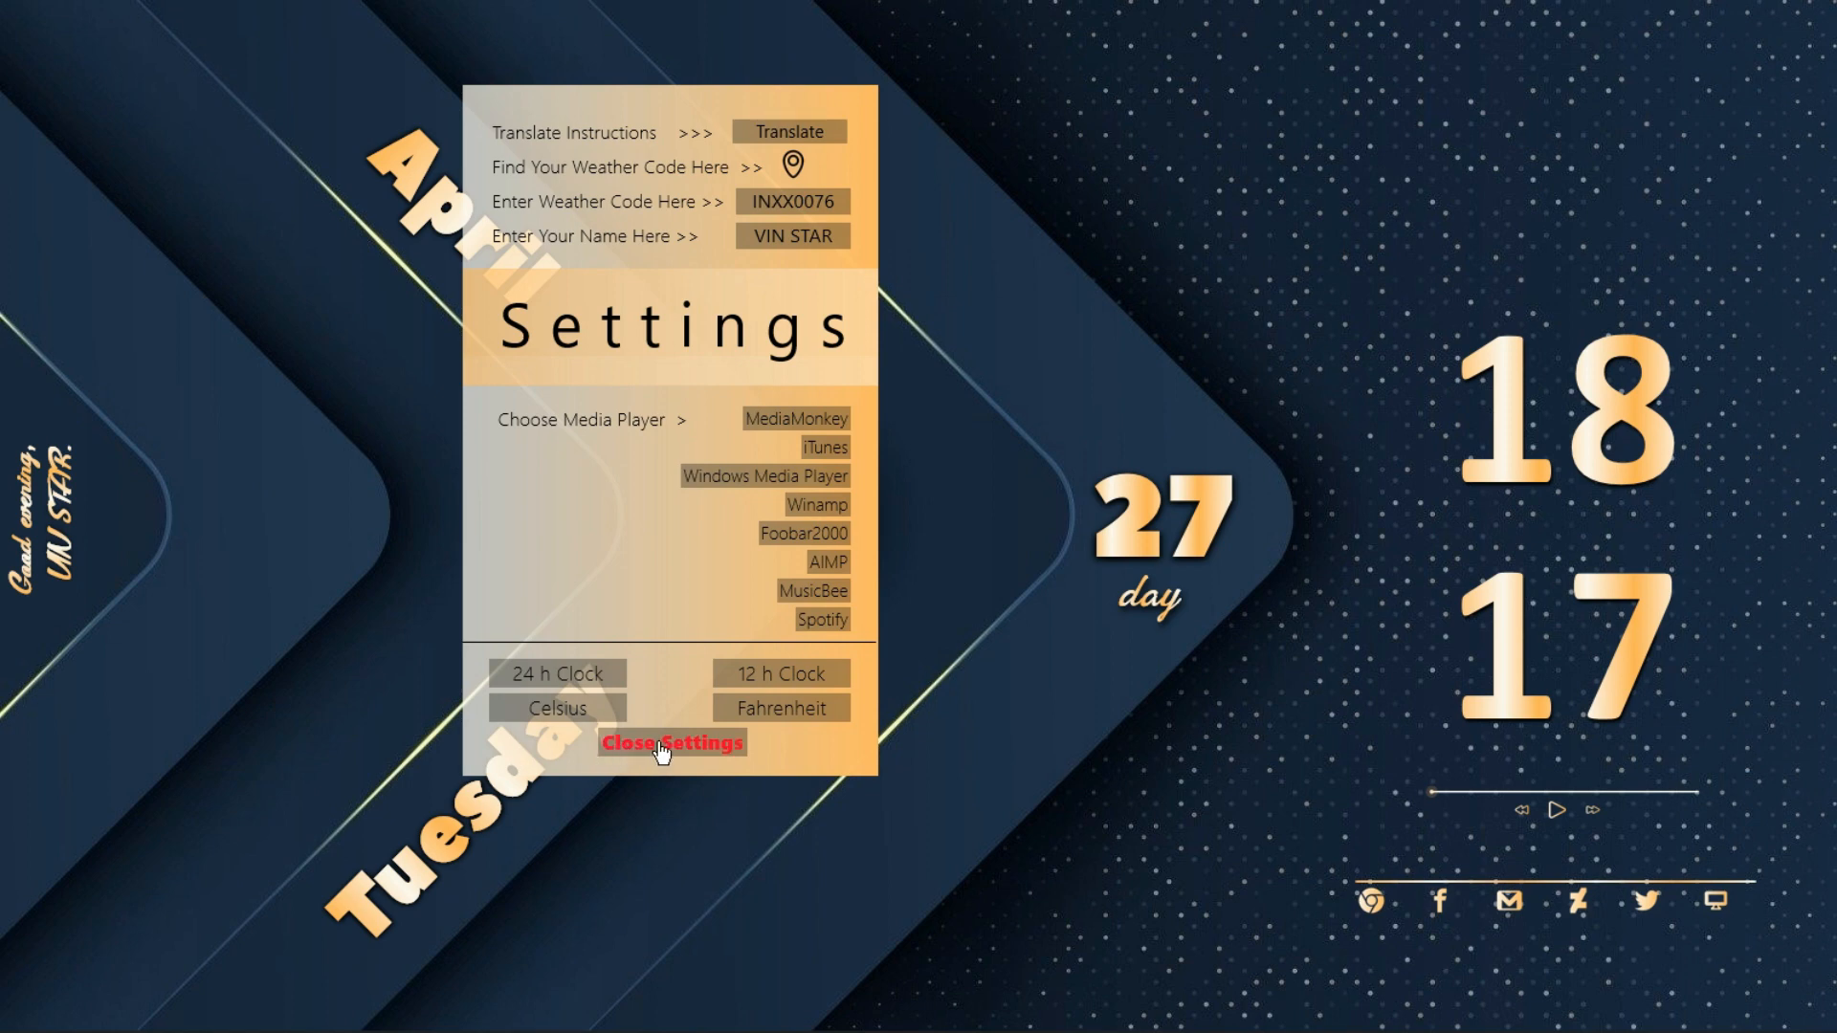
{"action": "left_click", "coordinate": [767, 477]}
{"action": "left_click", "coordinate": [706, 745]}
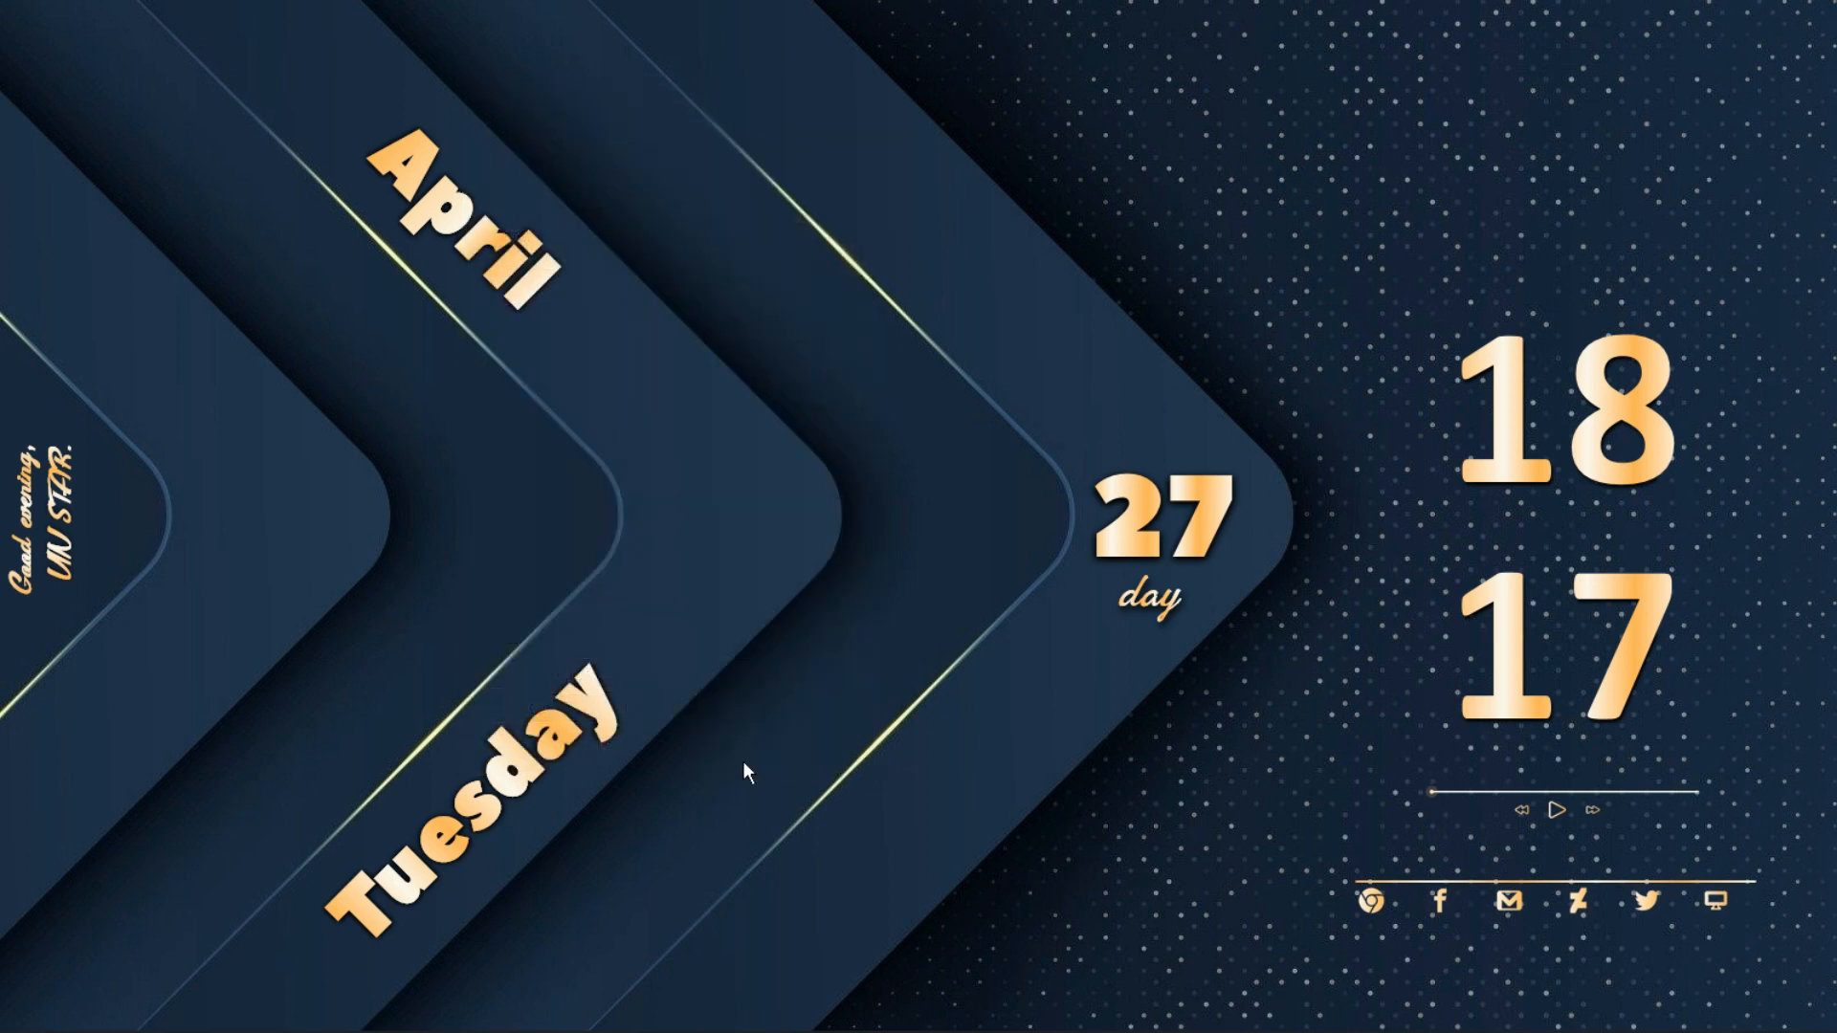
- Reopen the Rainmeter manager, load Weather.ini from the GoldeN Weather folder, and close the manager
{"action": "left_click", "coordinate": [1718, 1015]}
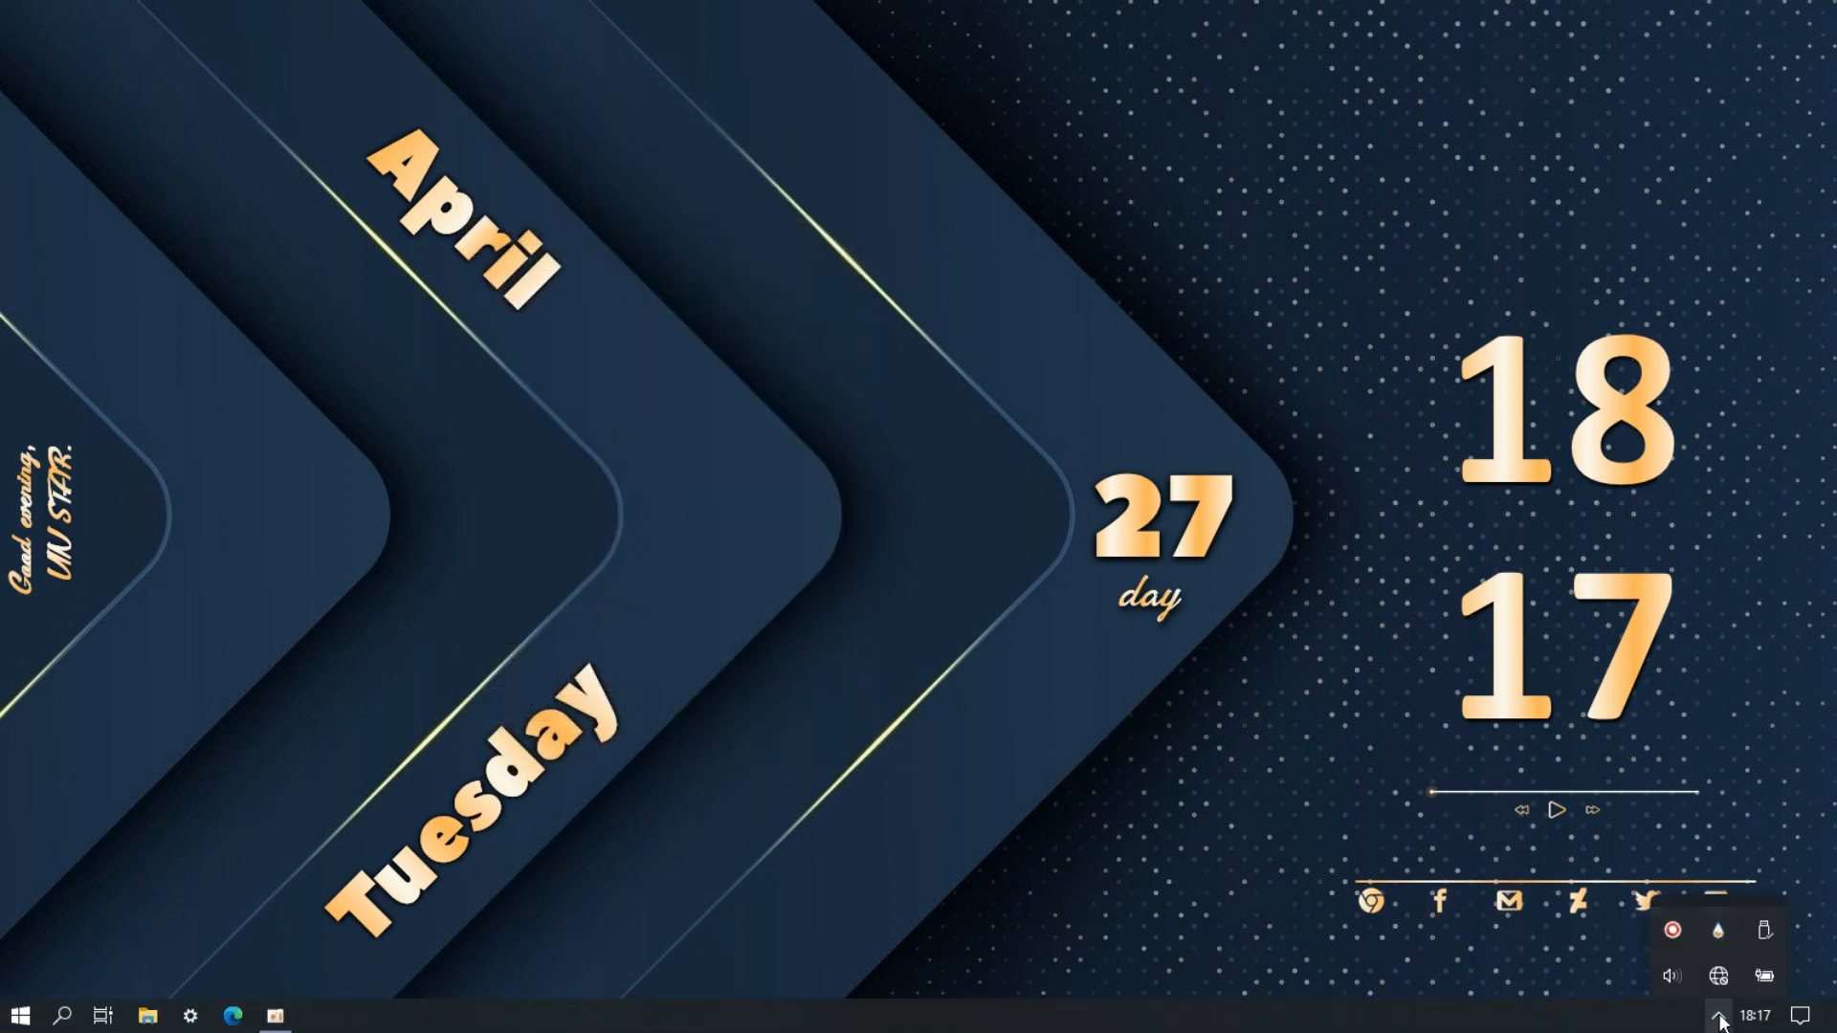
{"action": "left_click", "coordinate": [1716, 950]}
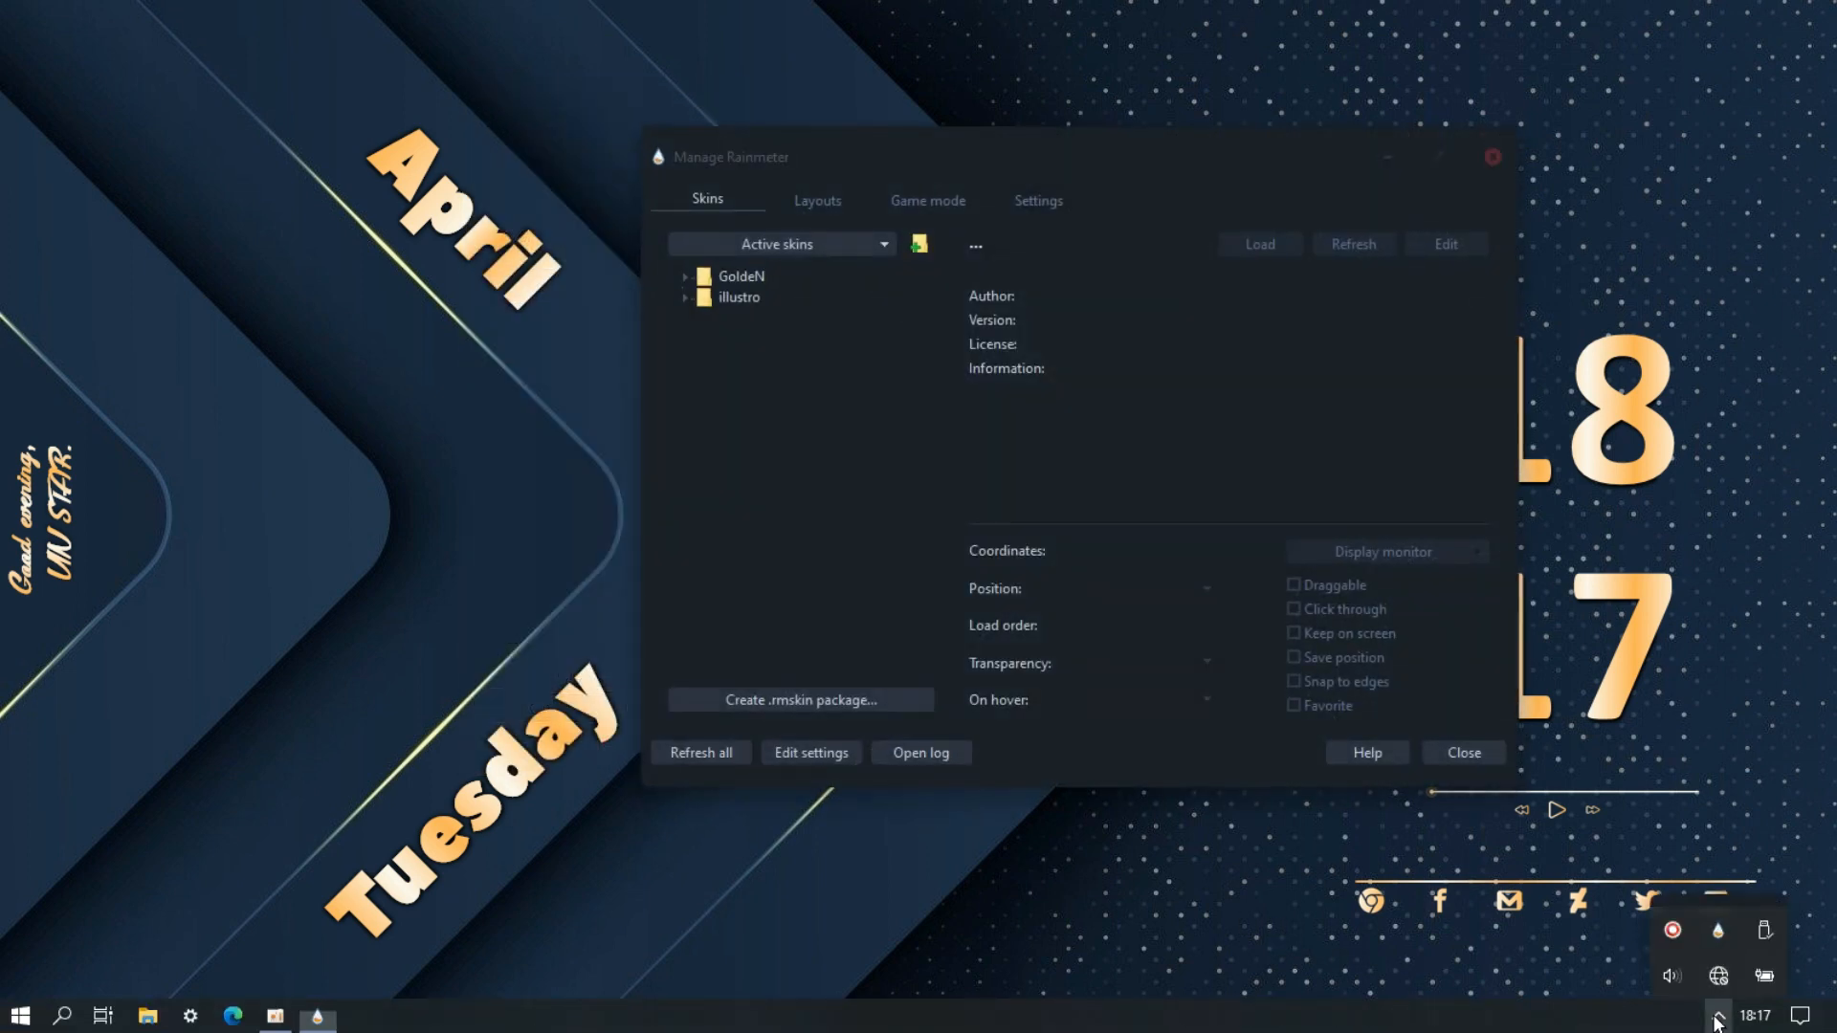
{"action": "left_click", "coordinate": [687, 277]}
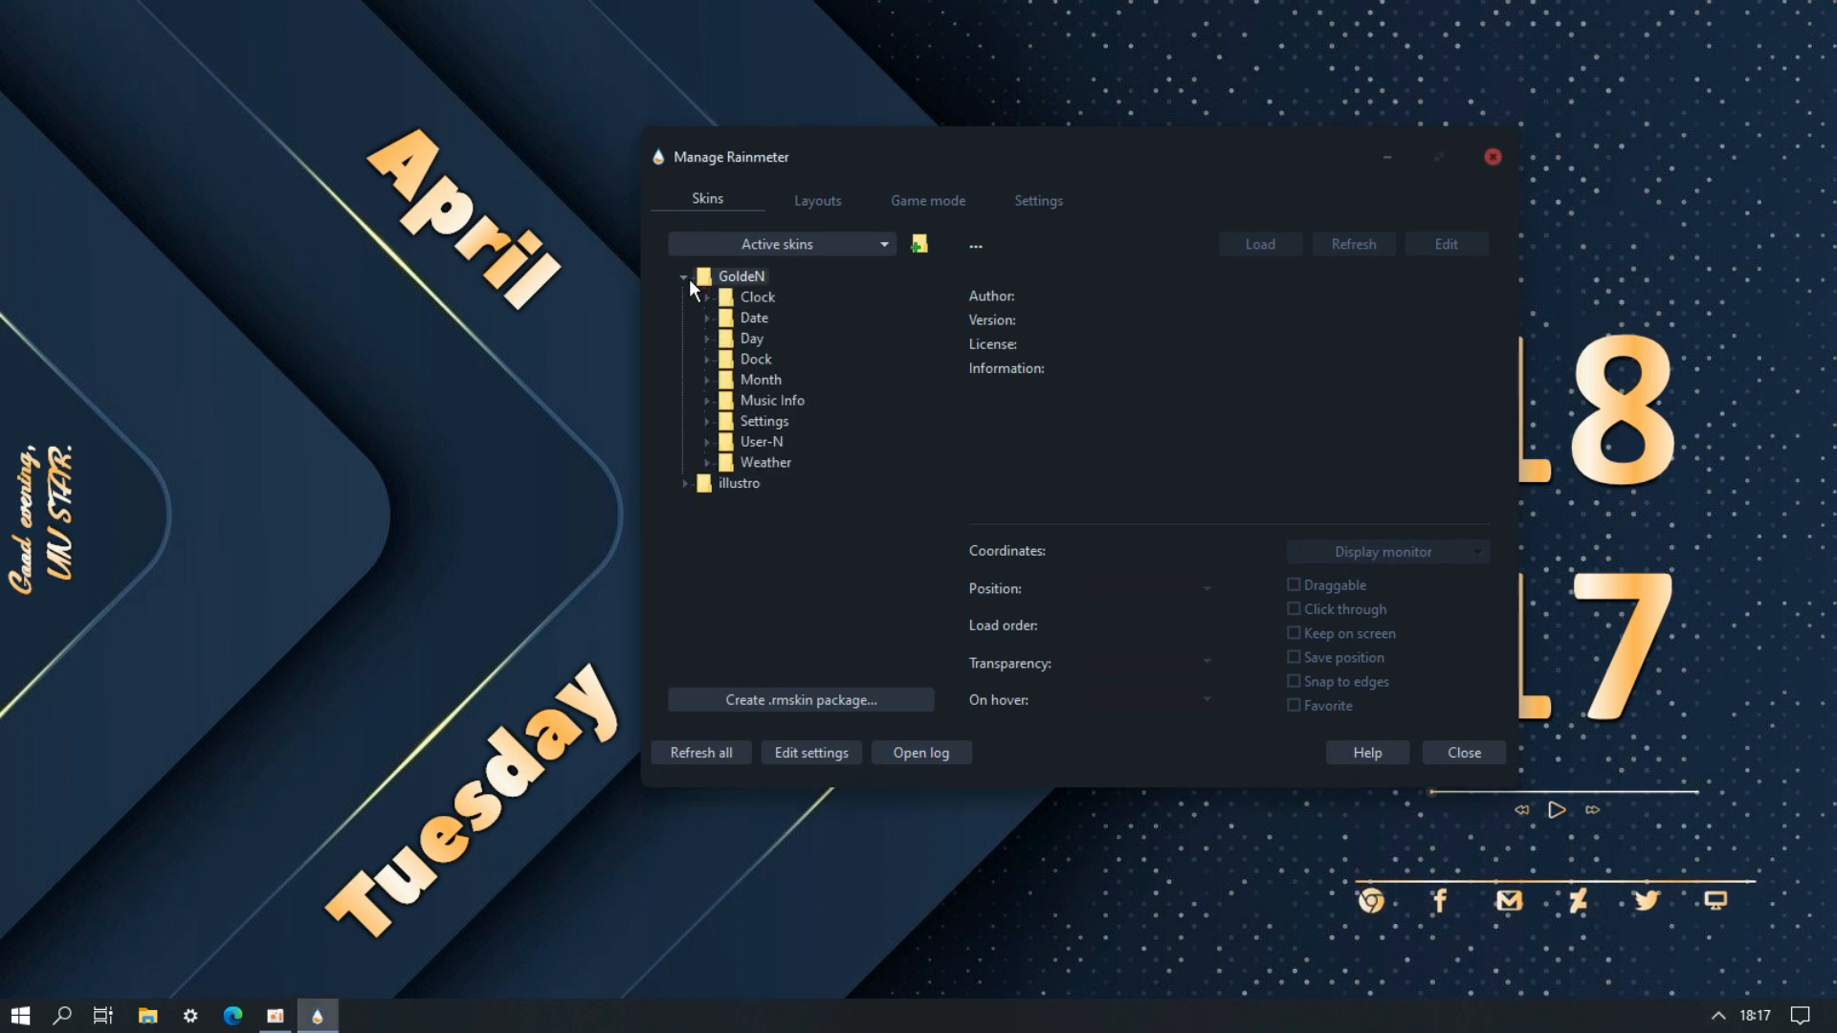
{"action": "double_click", "coordinate": [768, 459]}
{"action": "double_click", "coordinate": [781, 484]}
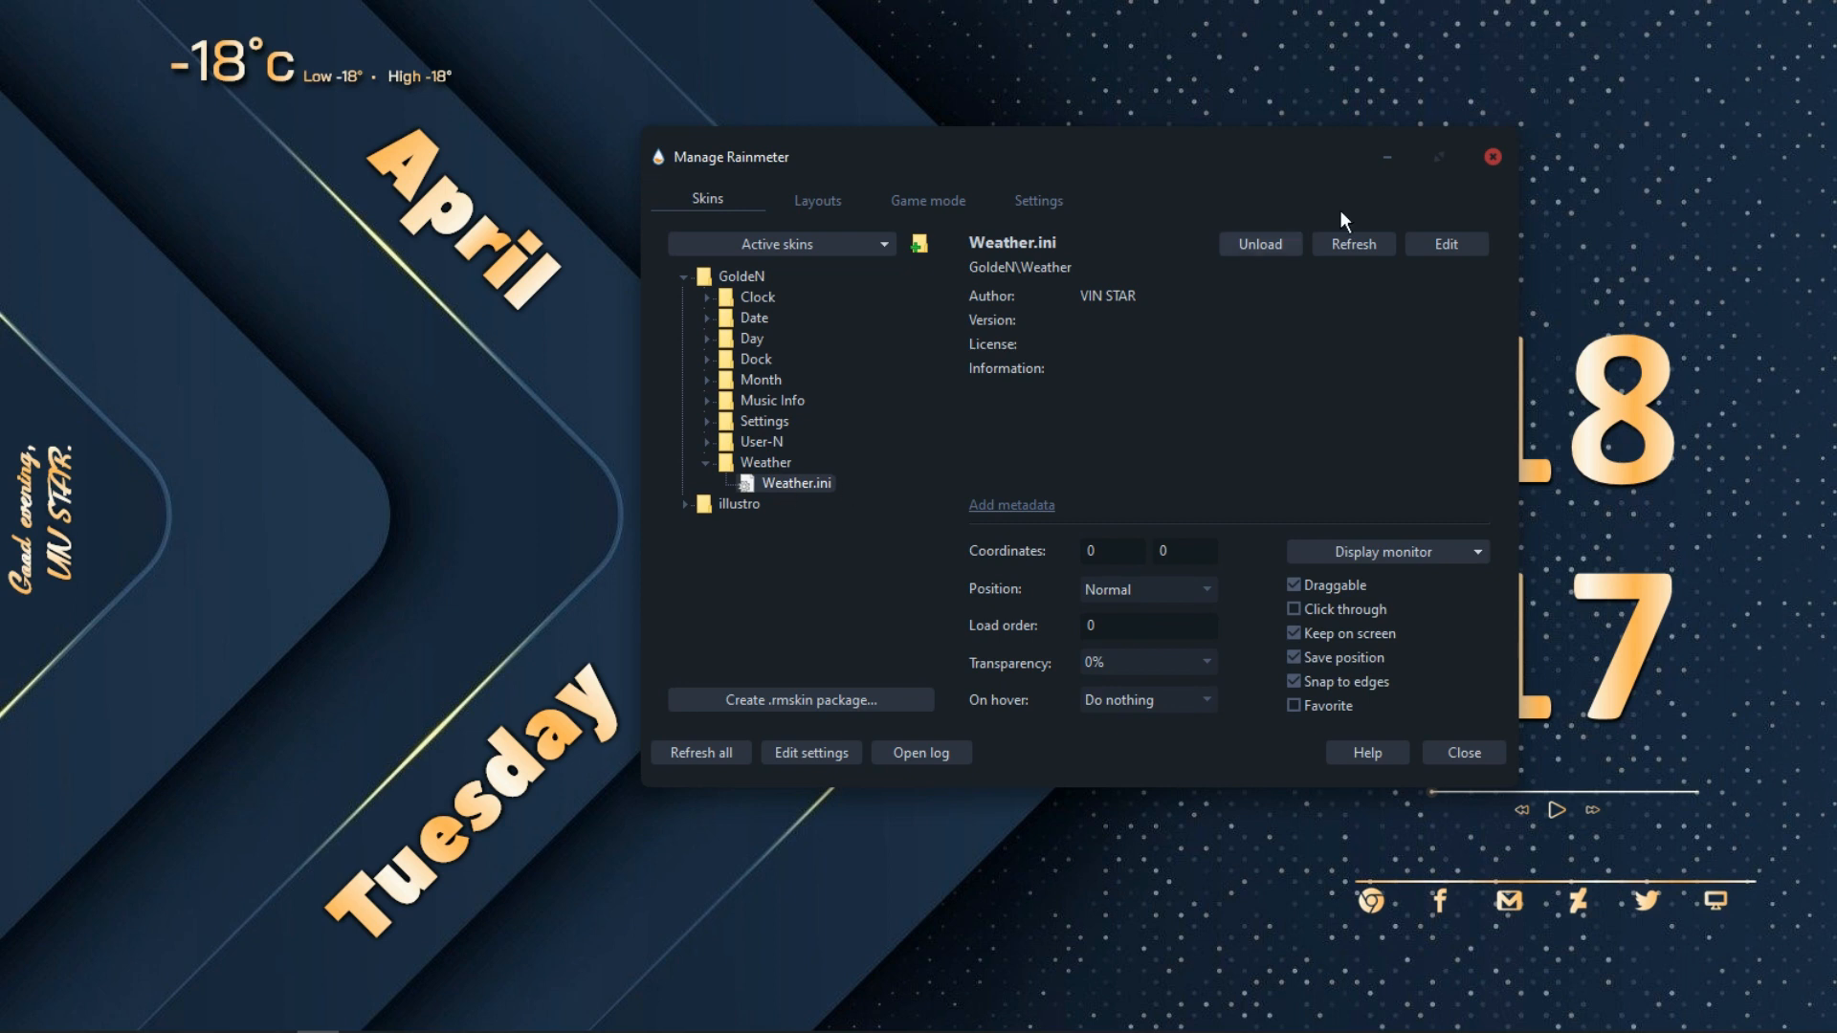
{"action": "key", "text": "Escape"}
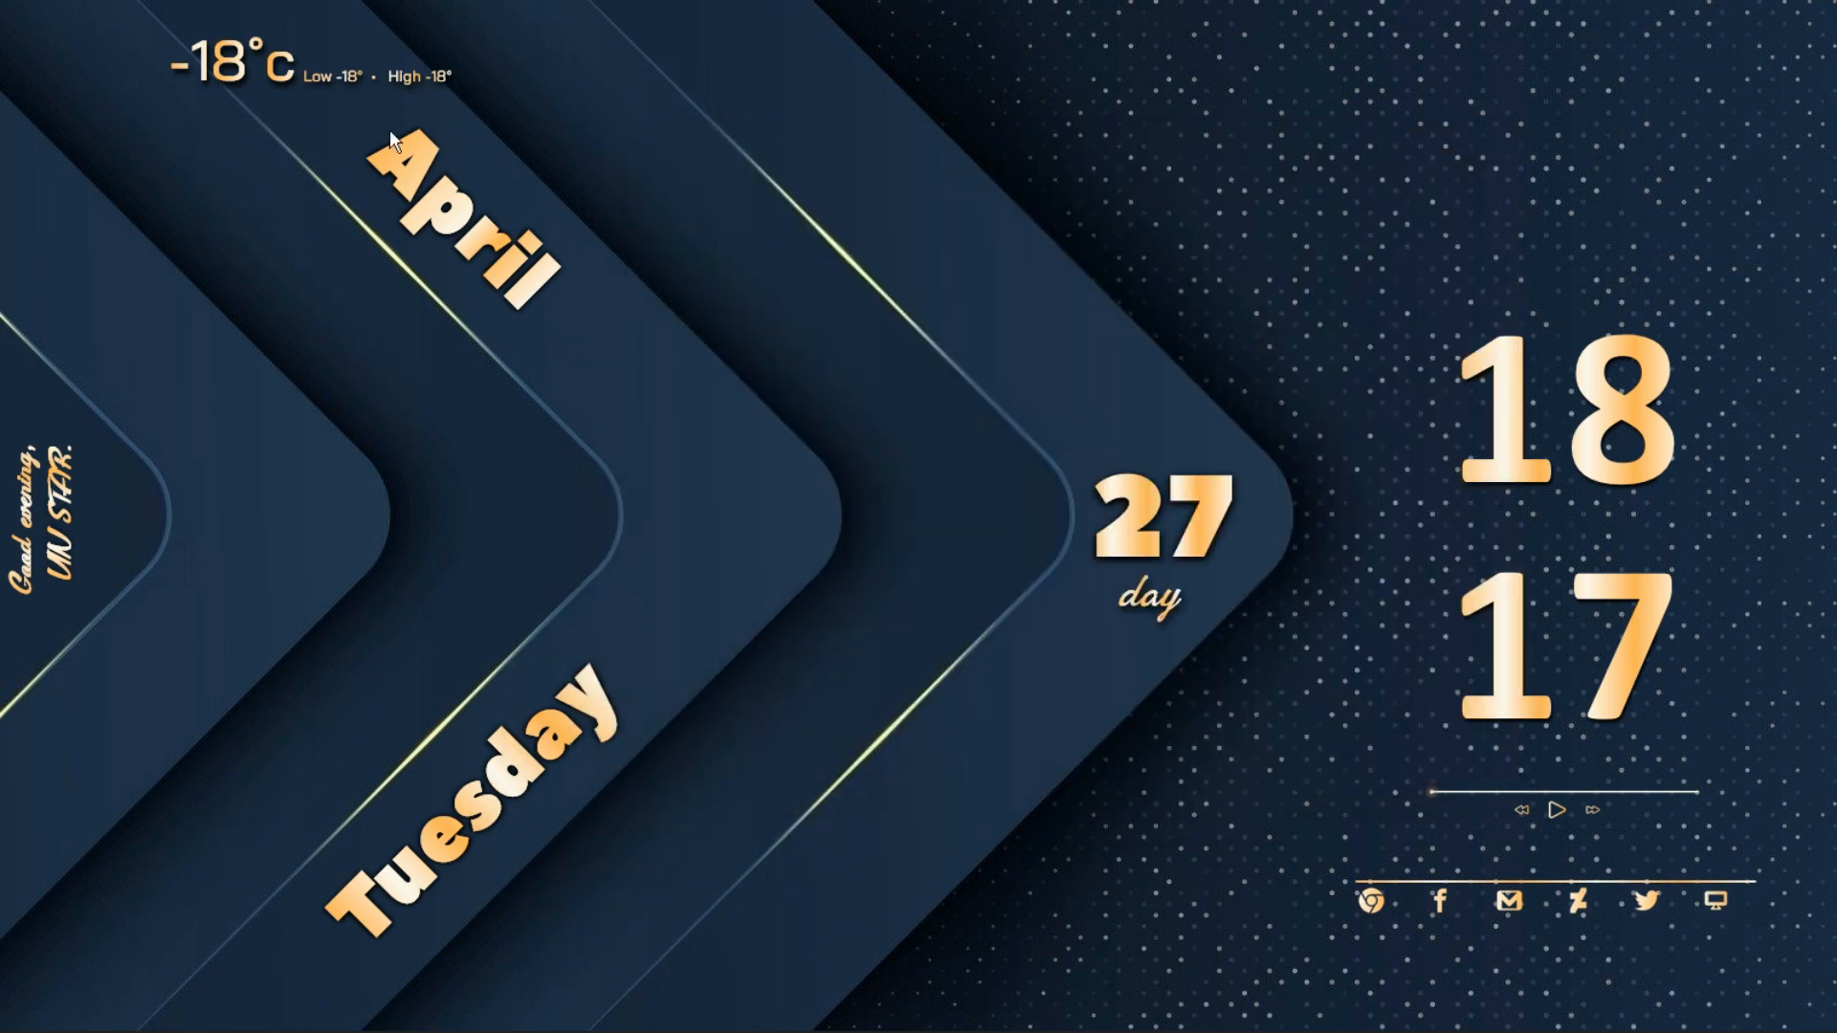